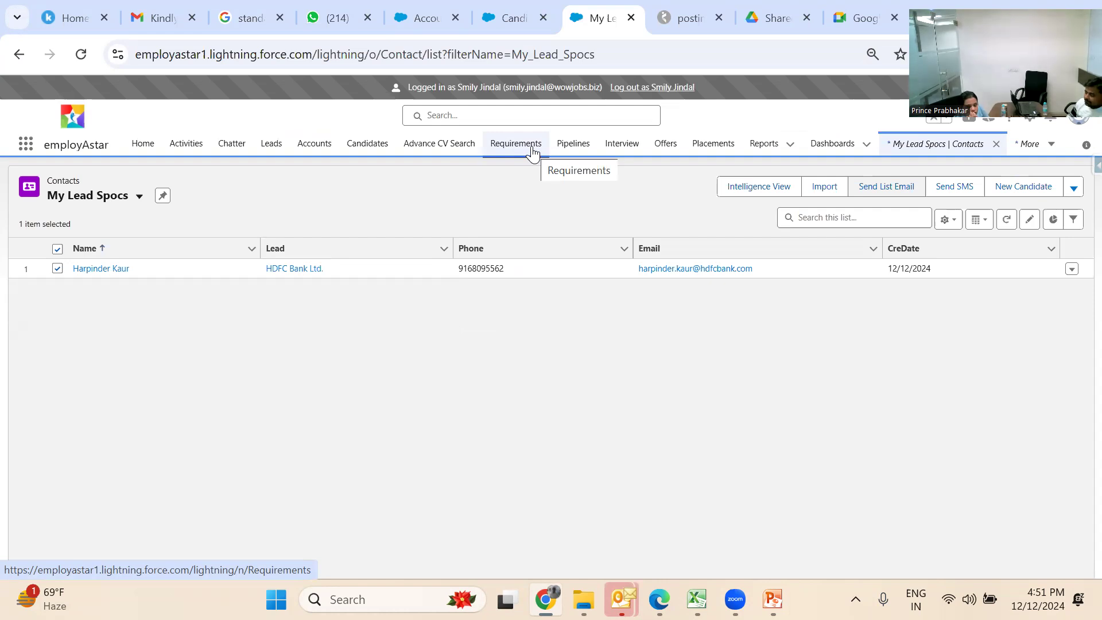
Search Accounts for 'Training' and open the Training account record dated 18/04/2023
left_click(320, 143)
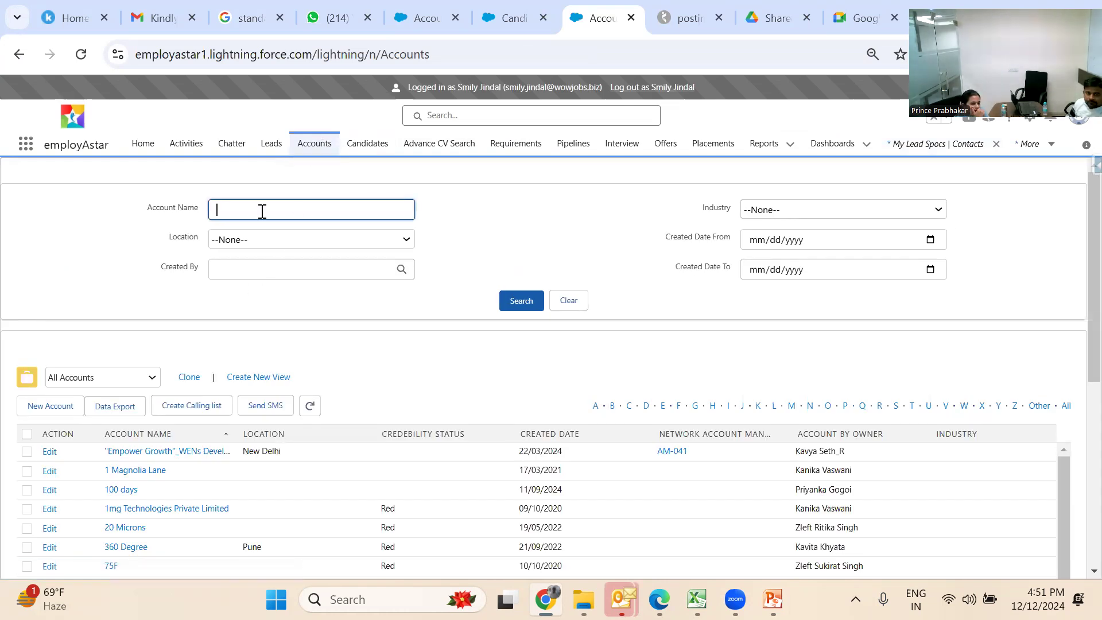
type("Tr")
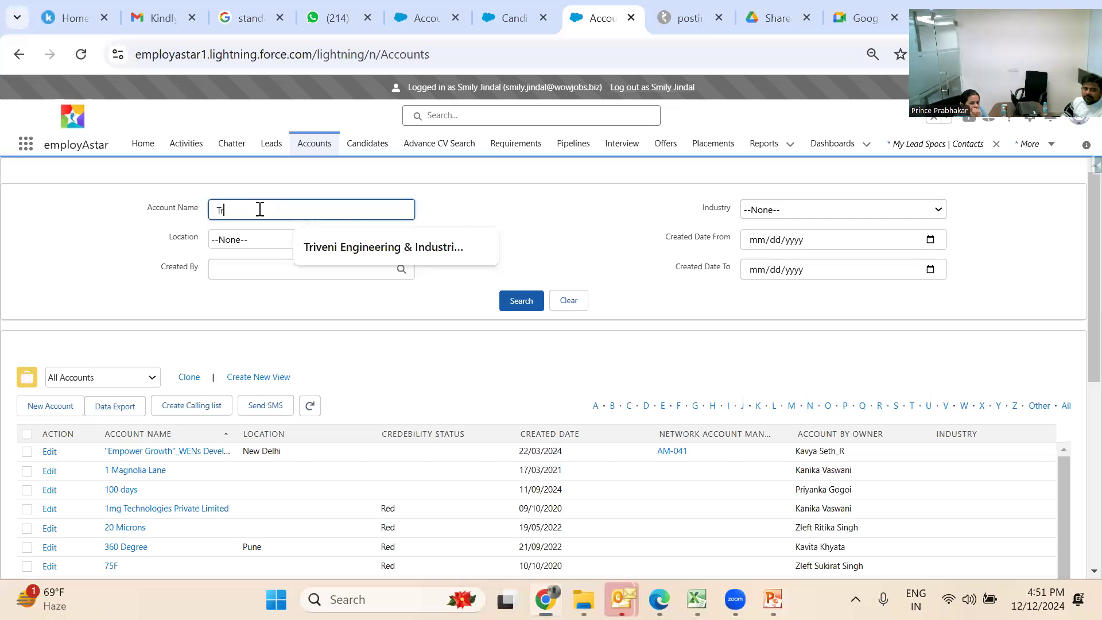
type("aining")
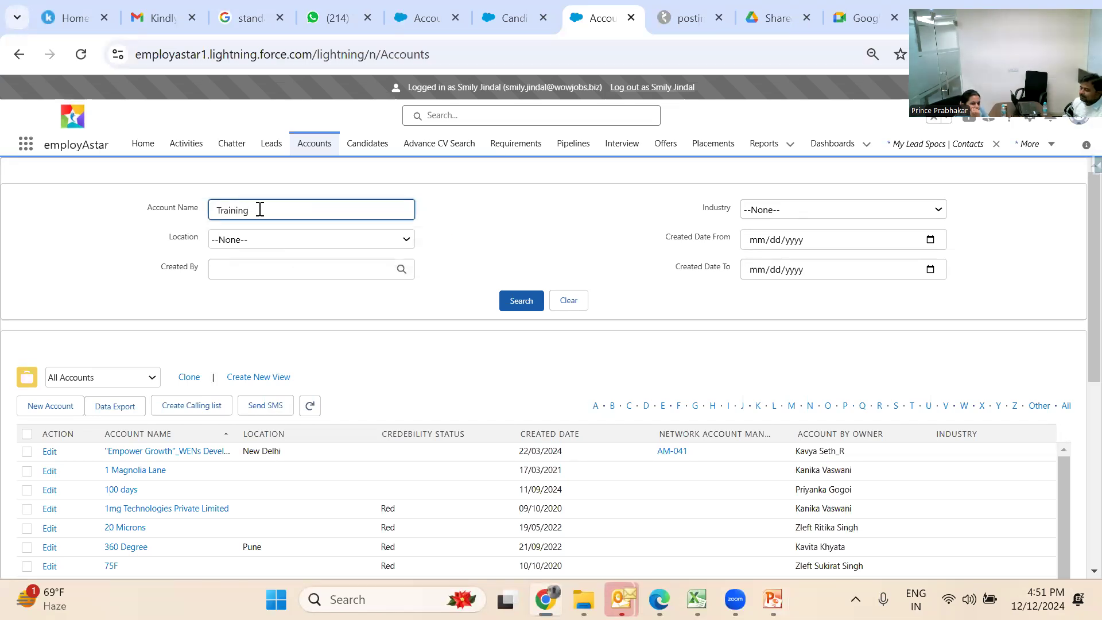
key("Return")
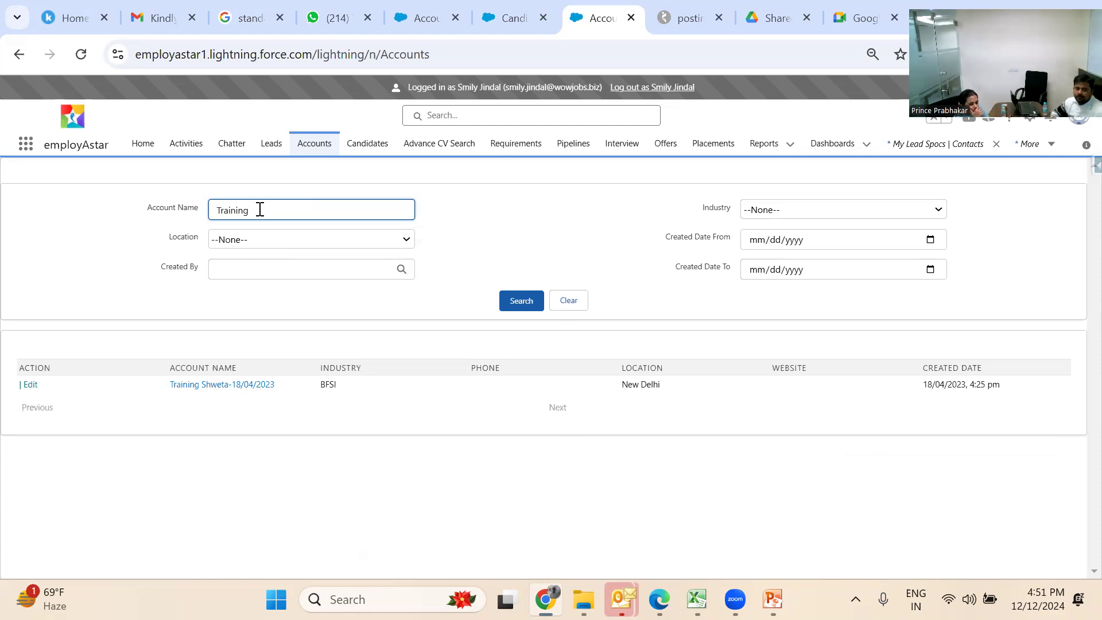
left_click(223, 390)
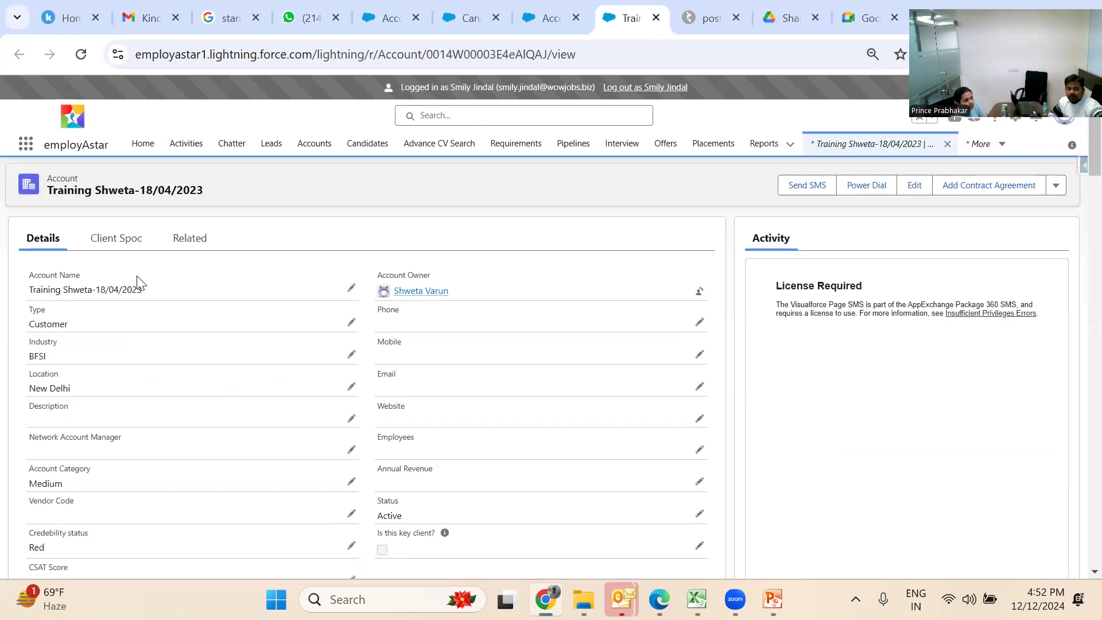
From the account's Related records, start a new entry in the Address list
left_click(202, 240)
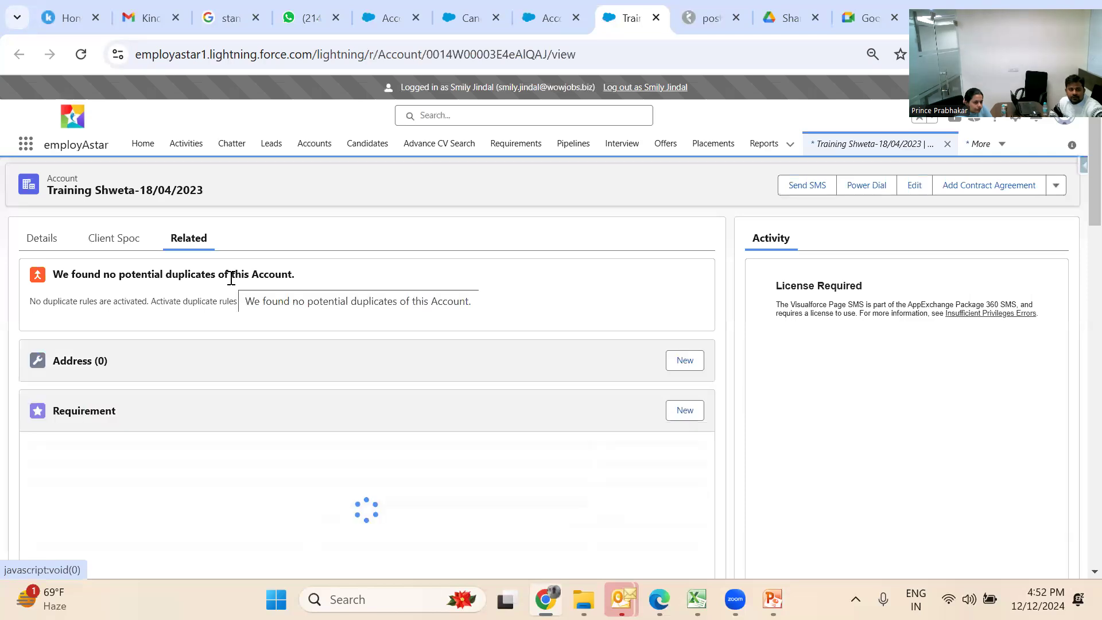
scroll(229, 277, "down", 1)
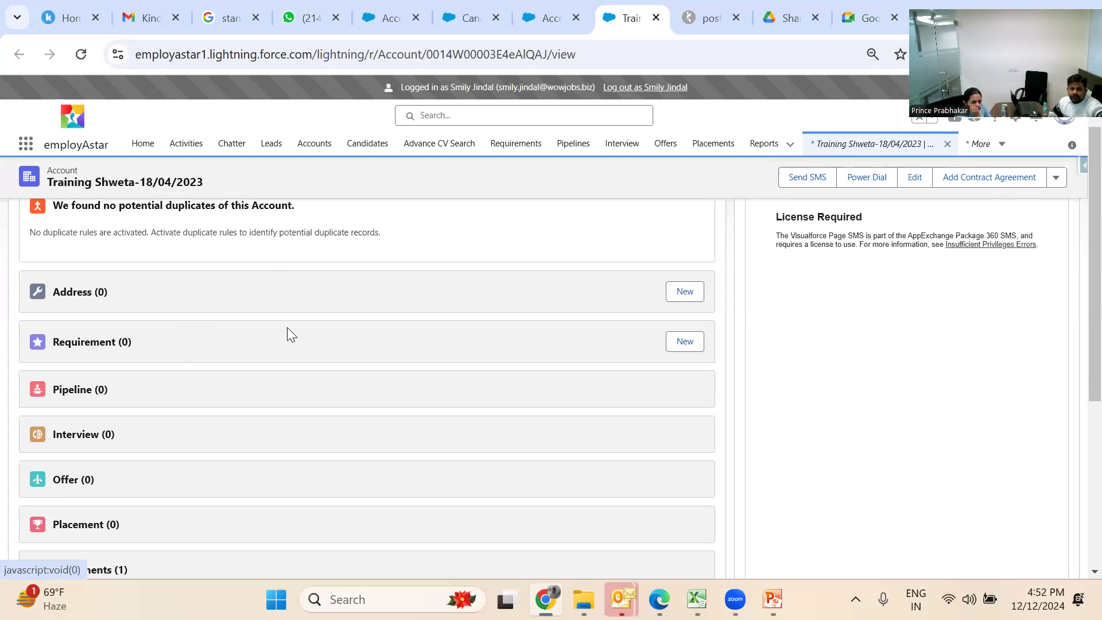
left_click(677, 296)
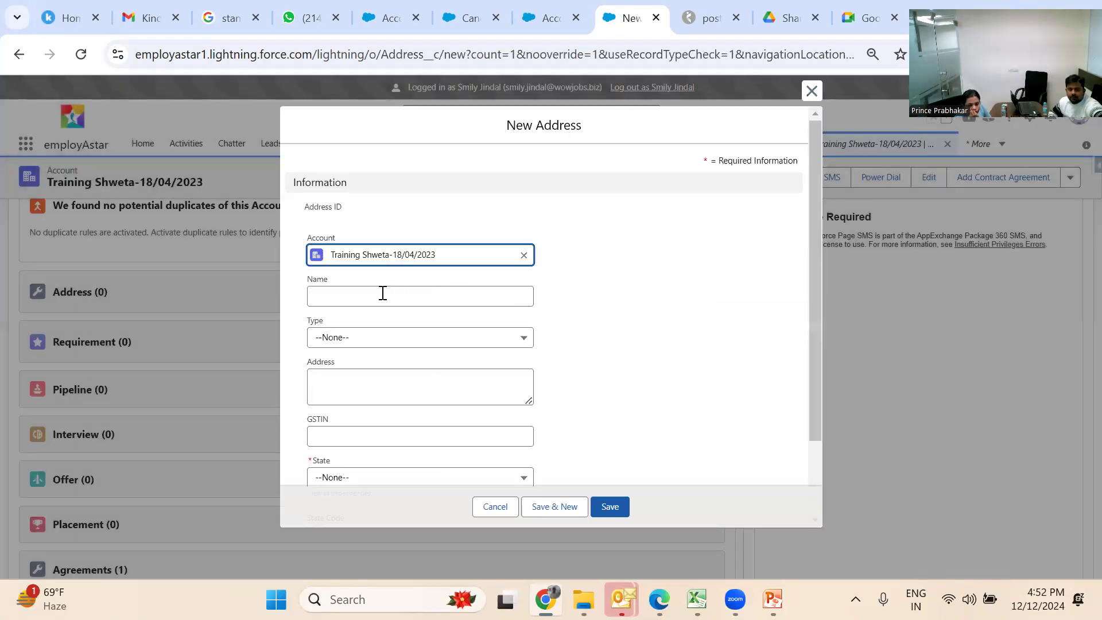
Fill the address with Name 'HDFC bank limited', Type Billing and State Assam
left_click(384, 295)
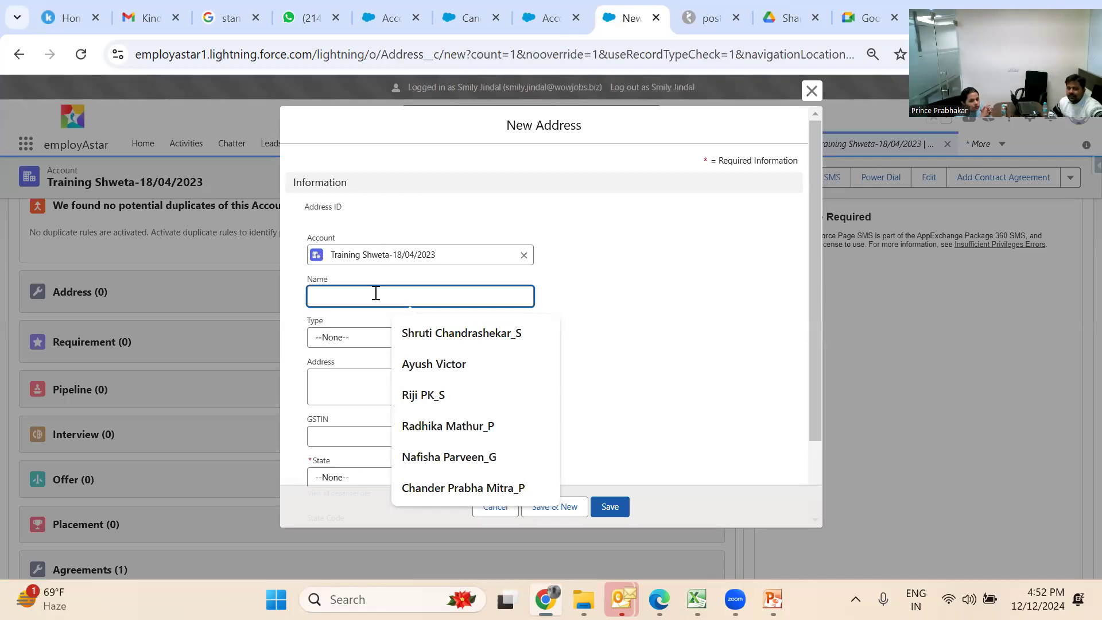
type("HDFC bank limited")
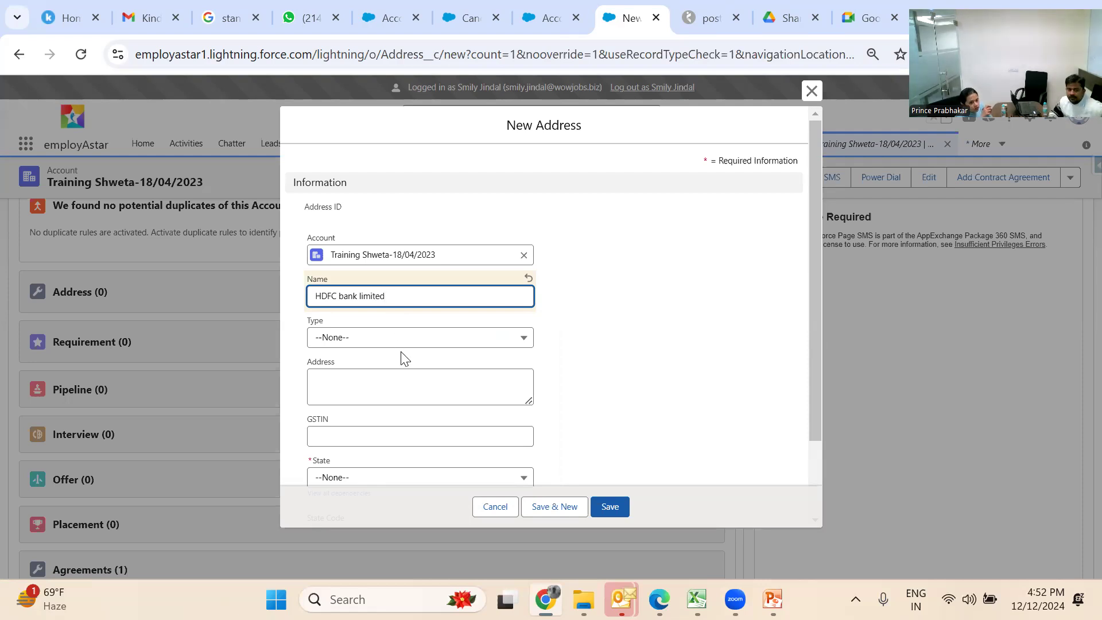
left_click(411, 340)
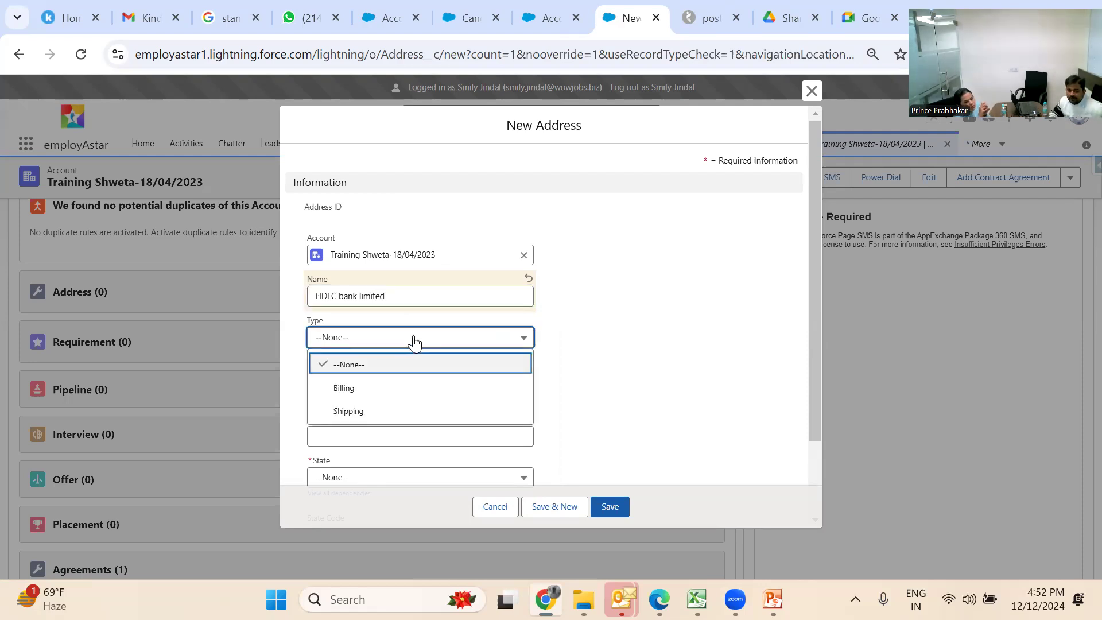
left_click(405, 395)
left_click(387, 391)
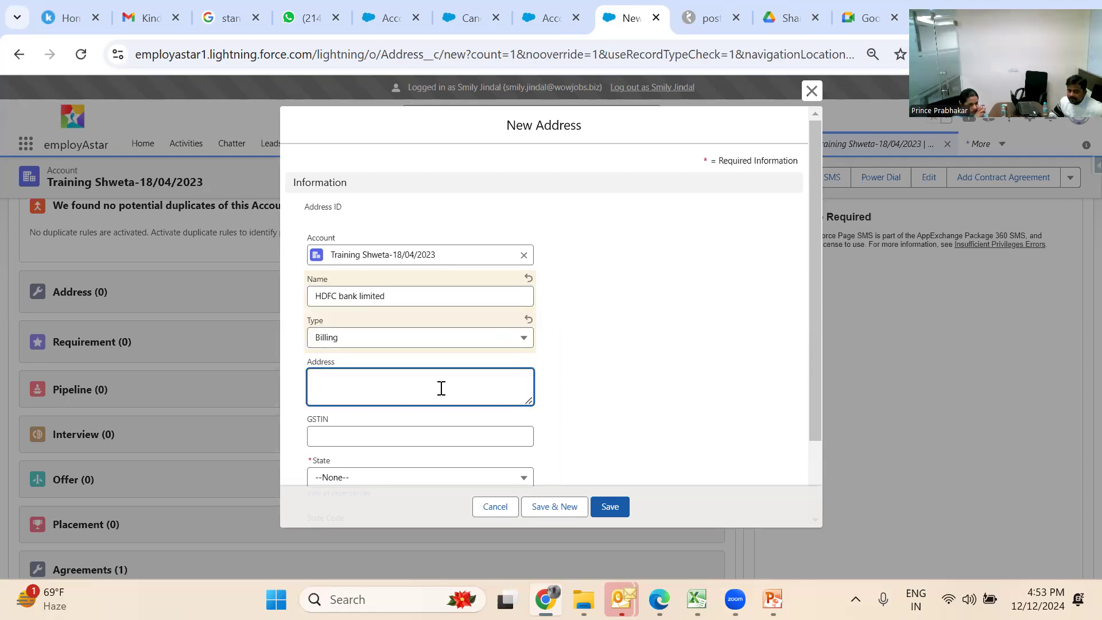
left_click(430, 438)
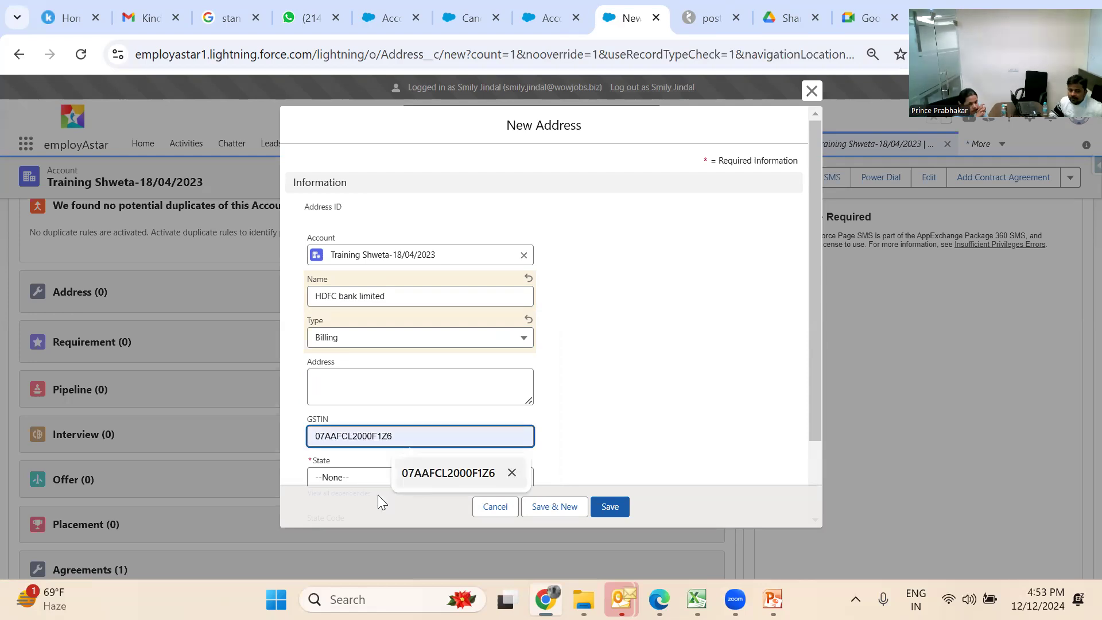
left_click(352, 478)
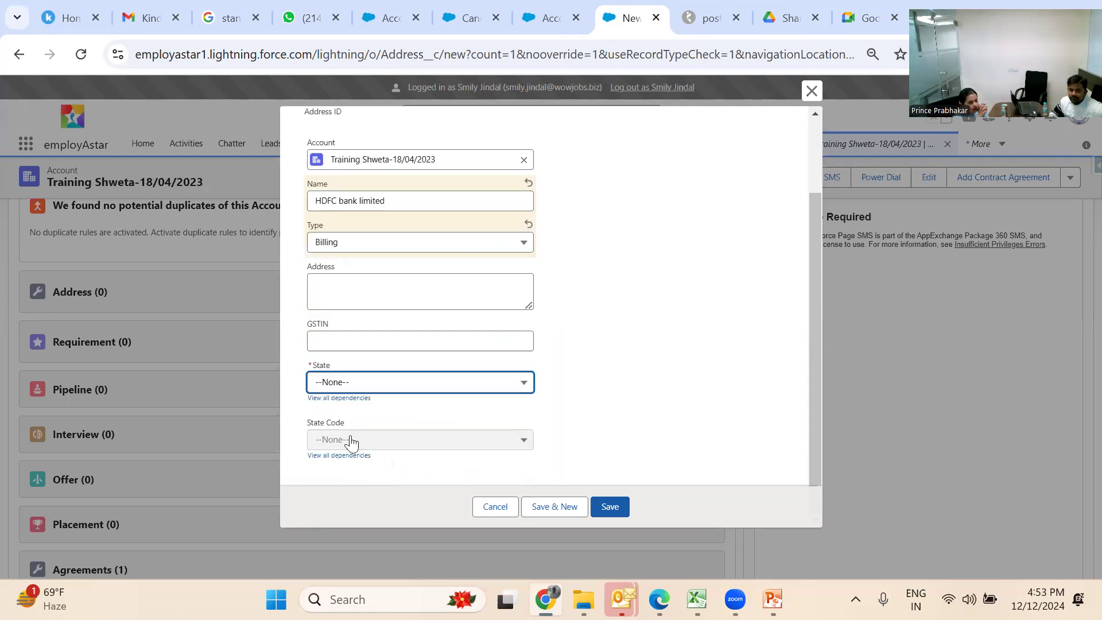
left_click(358, 386)
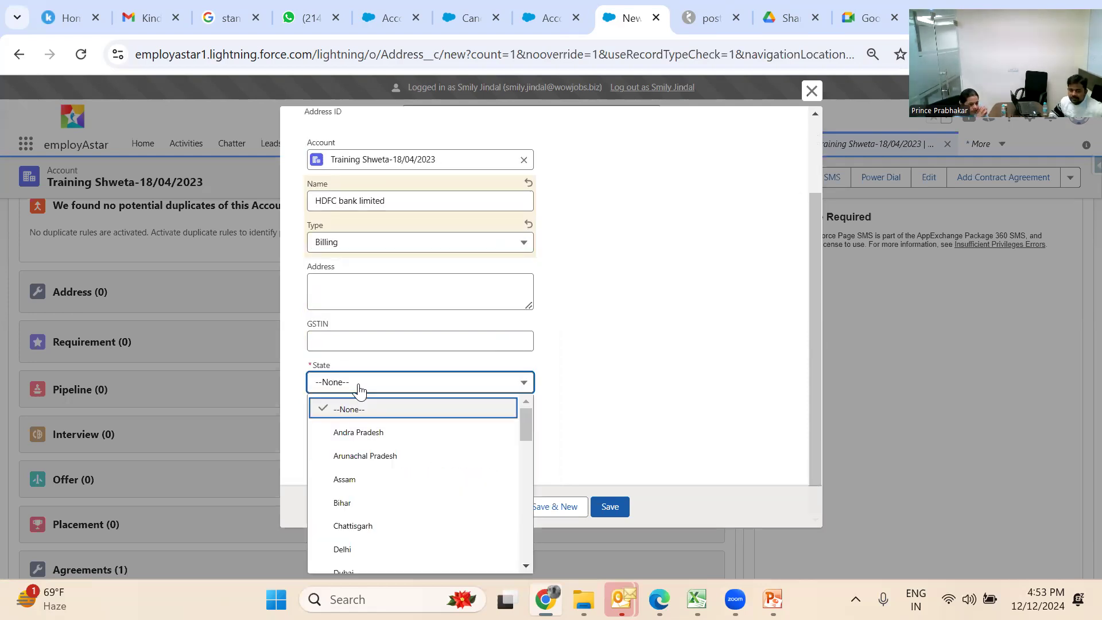
left_click(360, 480)
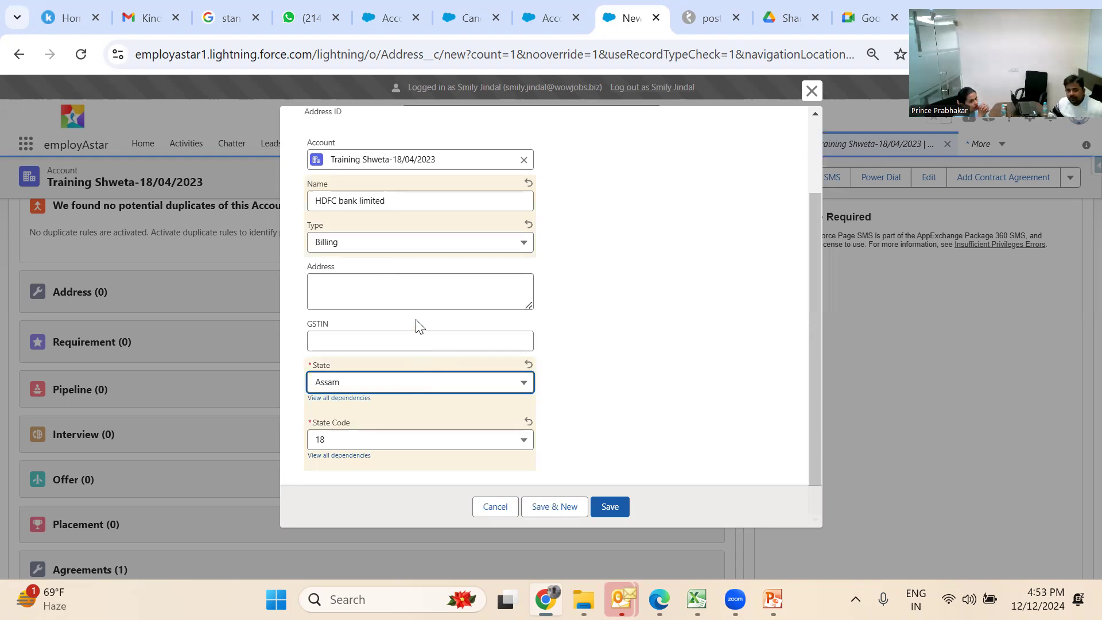
Leave the Type unchanged and close the New Address form without saving
left_click(466, 255)
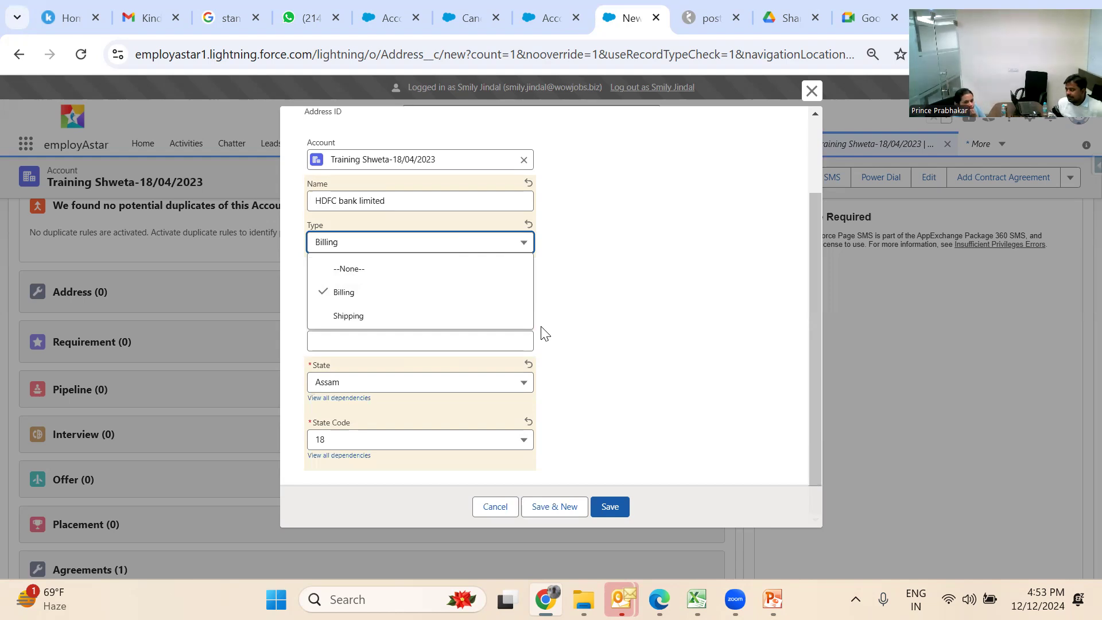
left_click(606, 368)
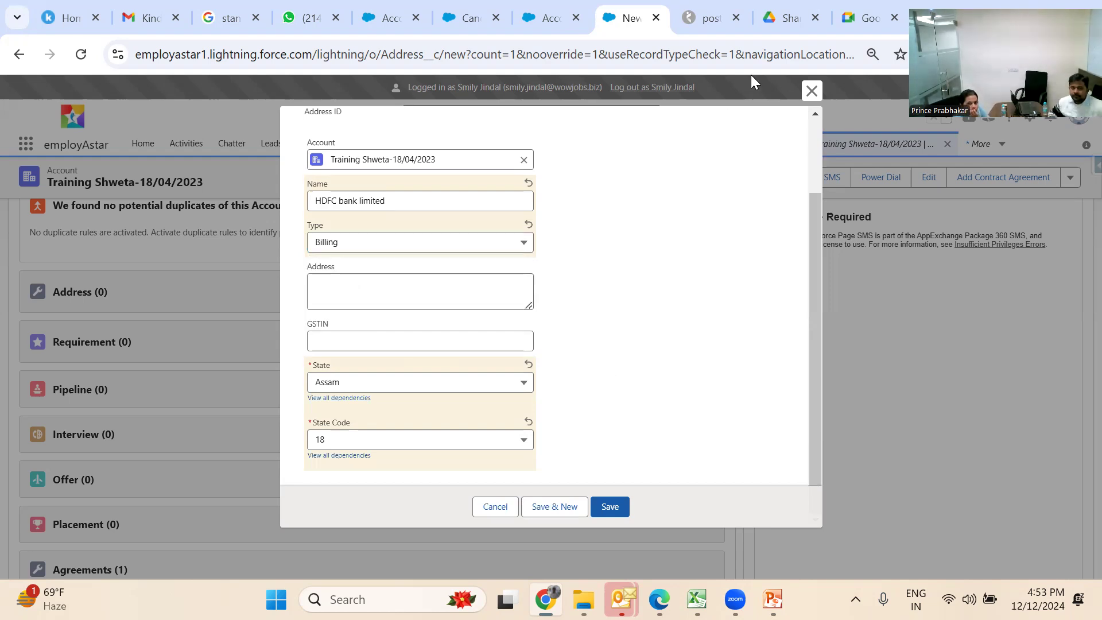
left_click(812, 91)
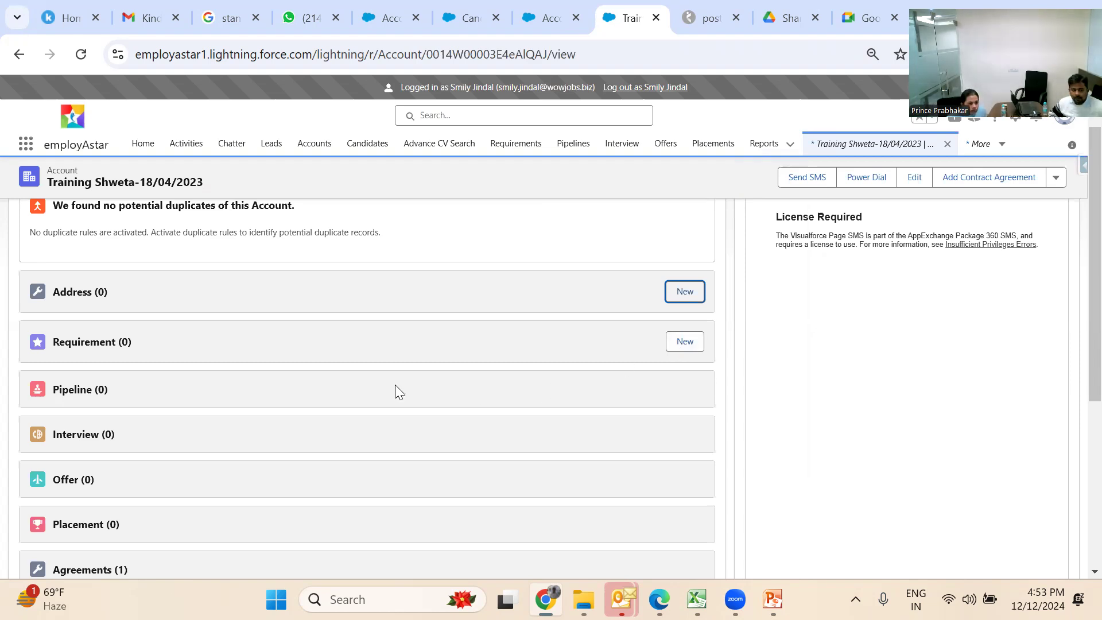
scroll(338, 377, "down", 2)
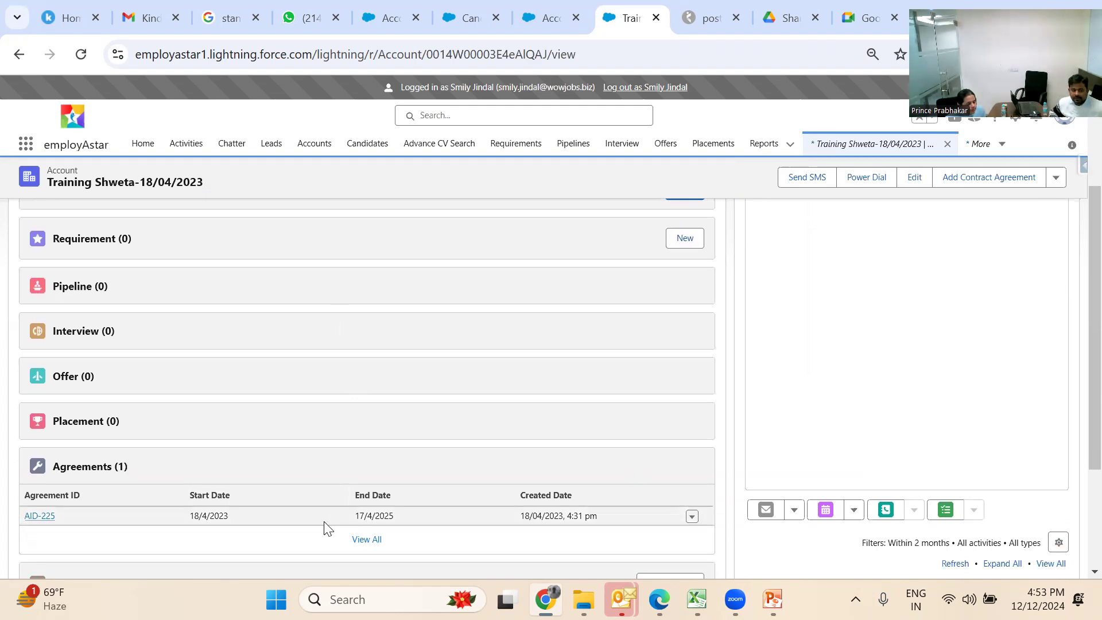
scroll(327, 527, "up", 2)
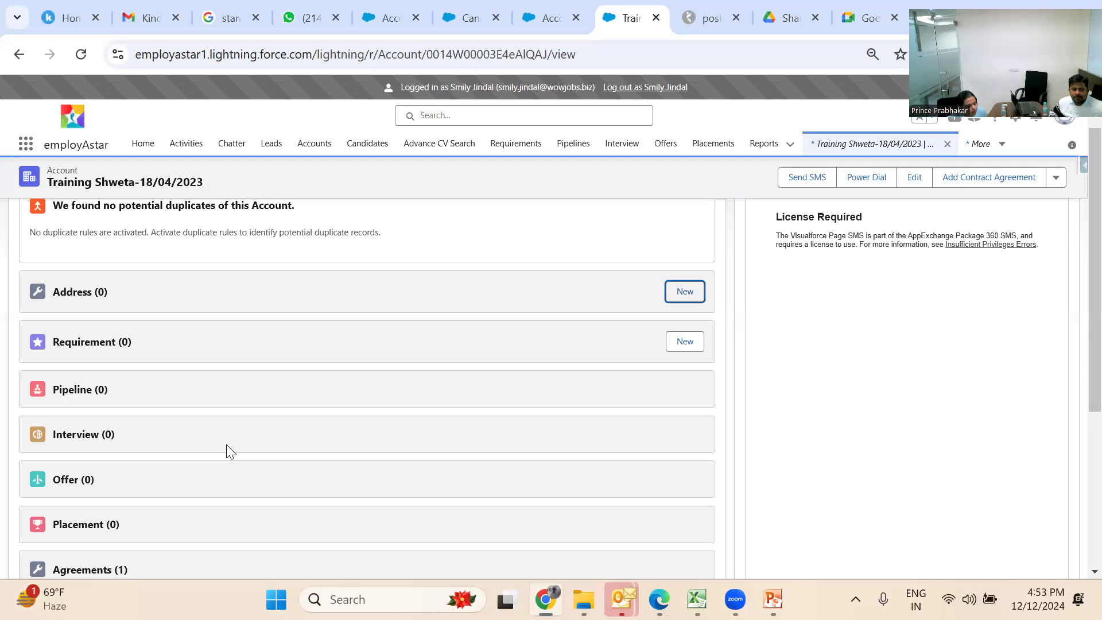
scroll(226, 444, "up", 2)
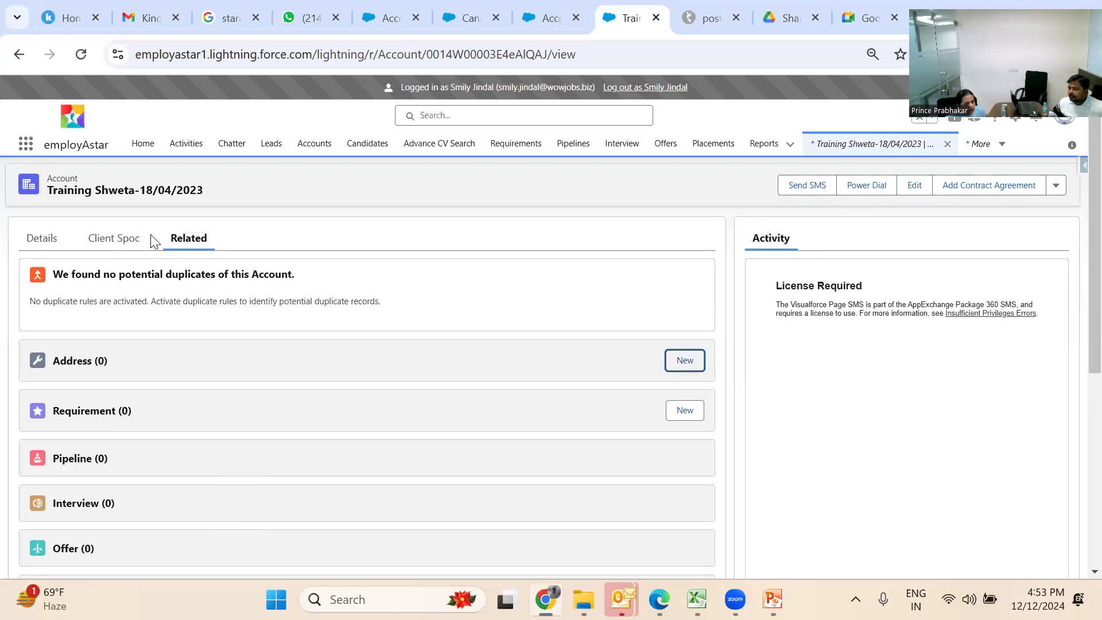
left_click(175, 266)
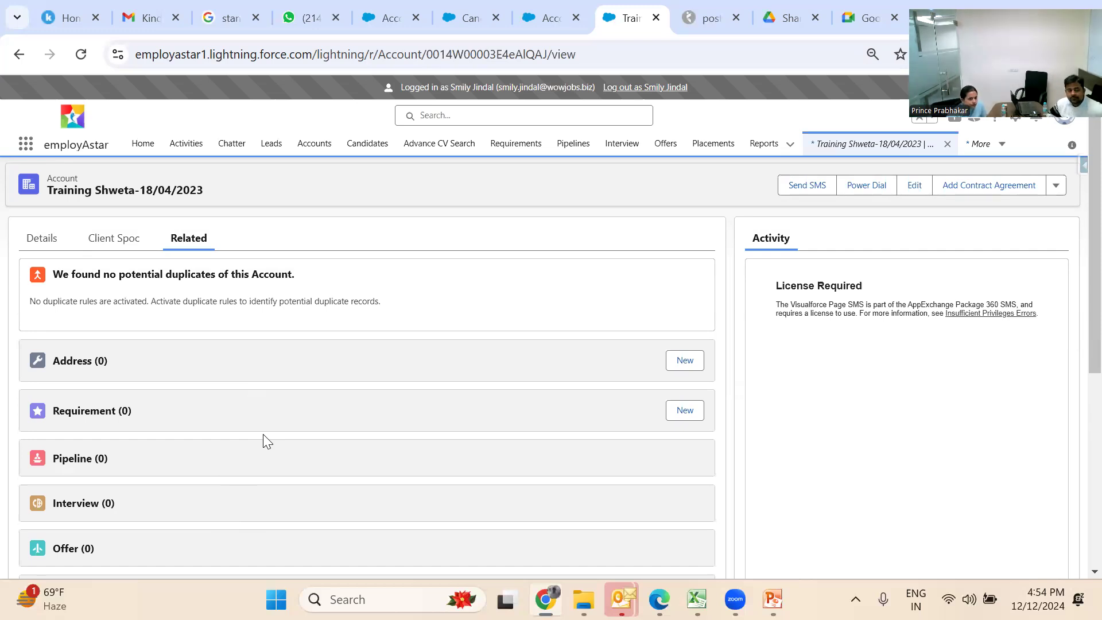
left_click(687, 410)
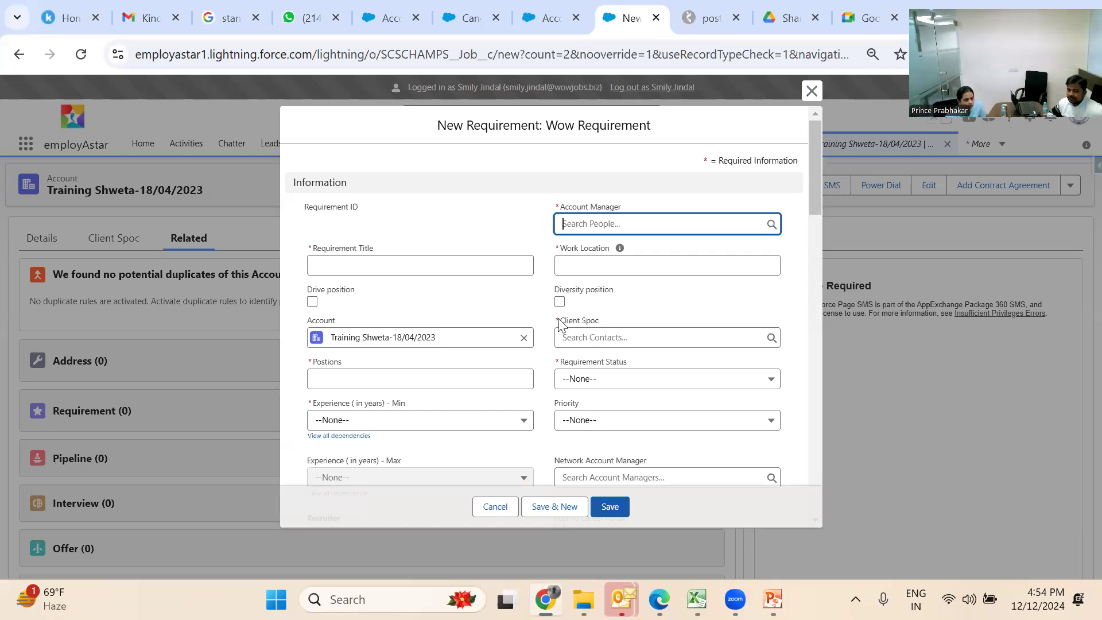
left_click(586, 321)
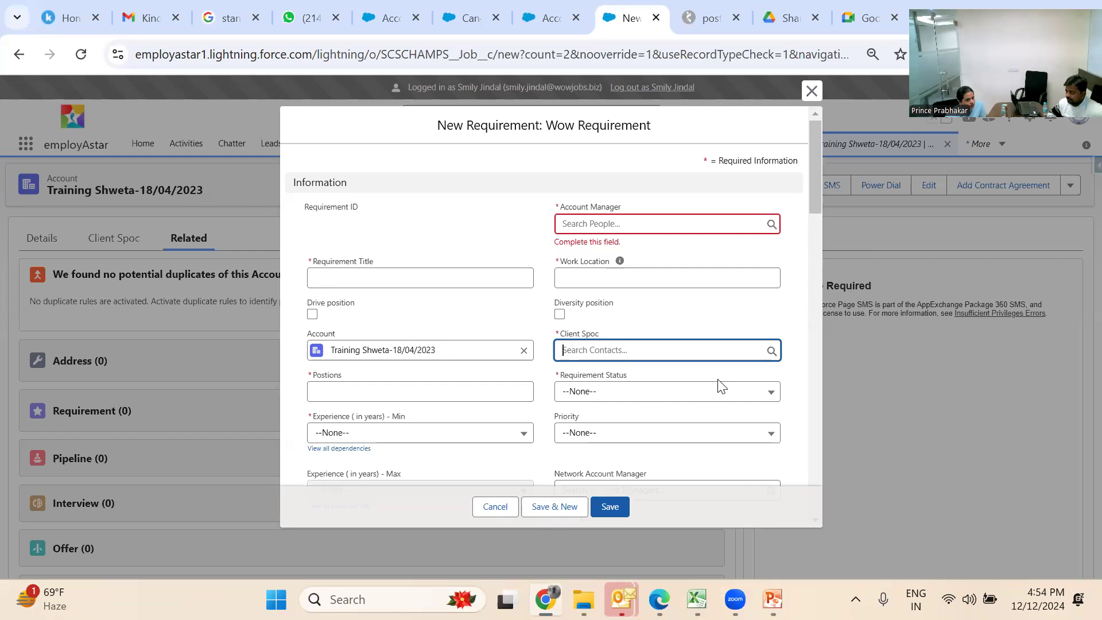
left_click(814, 88)
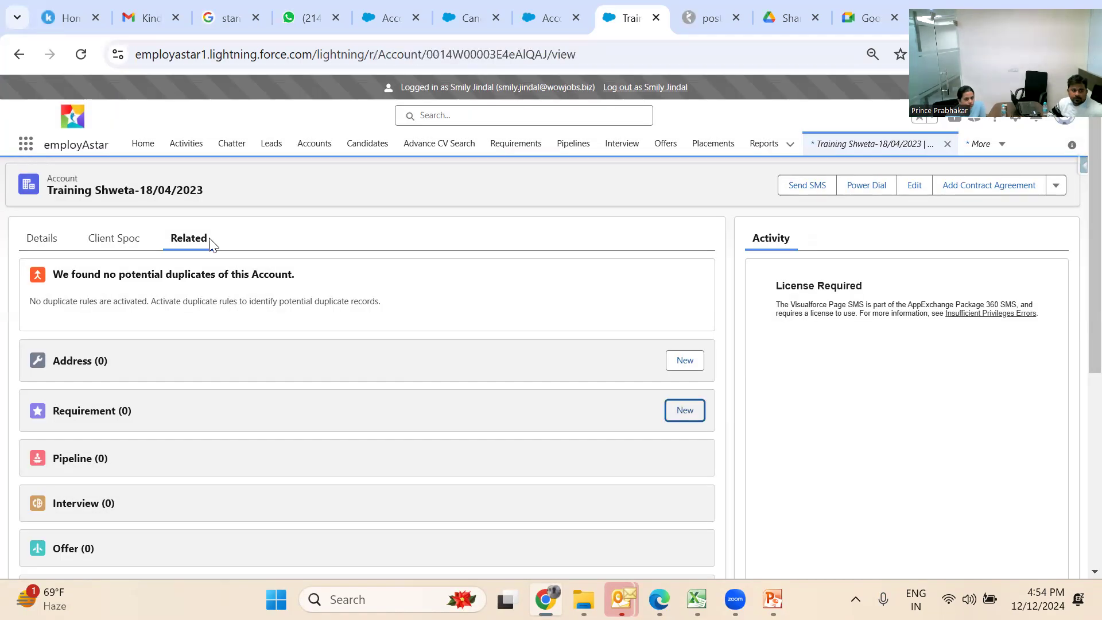
Show the Client Spoc tab and review the Add New Client Spoc form and existing entry
left_click(105, 243)
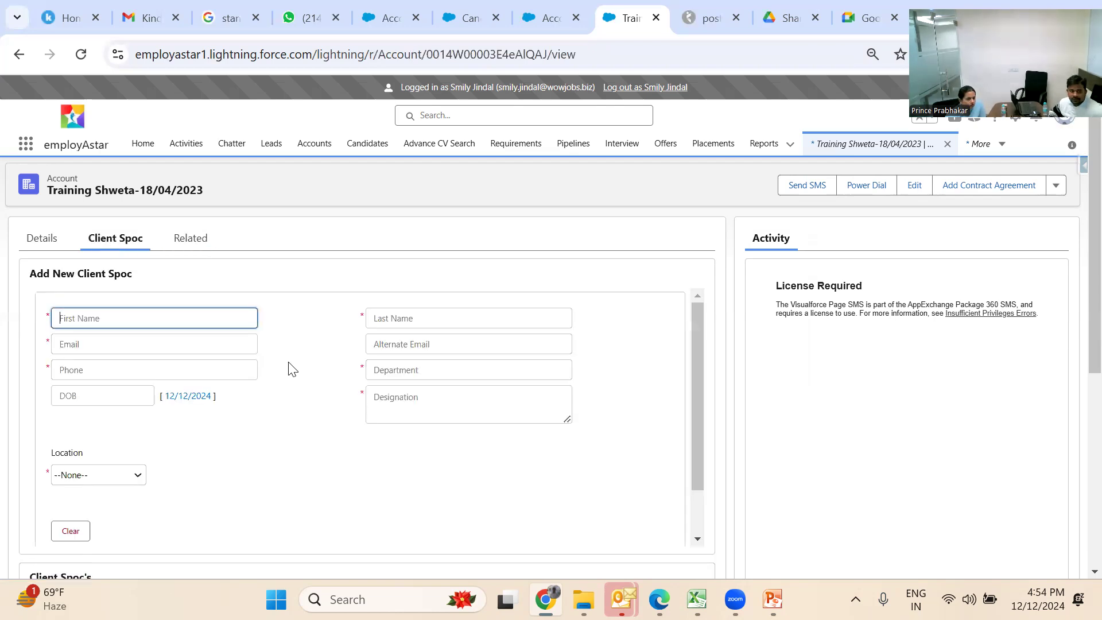
left_click(310, 365)
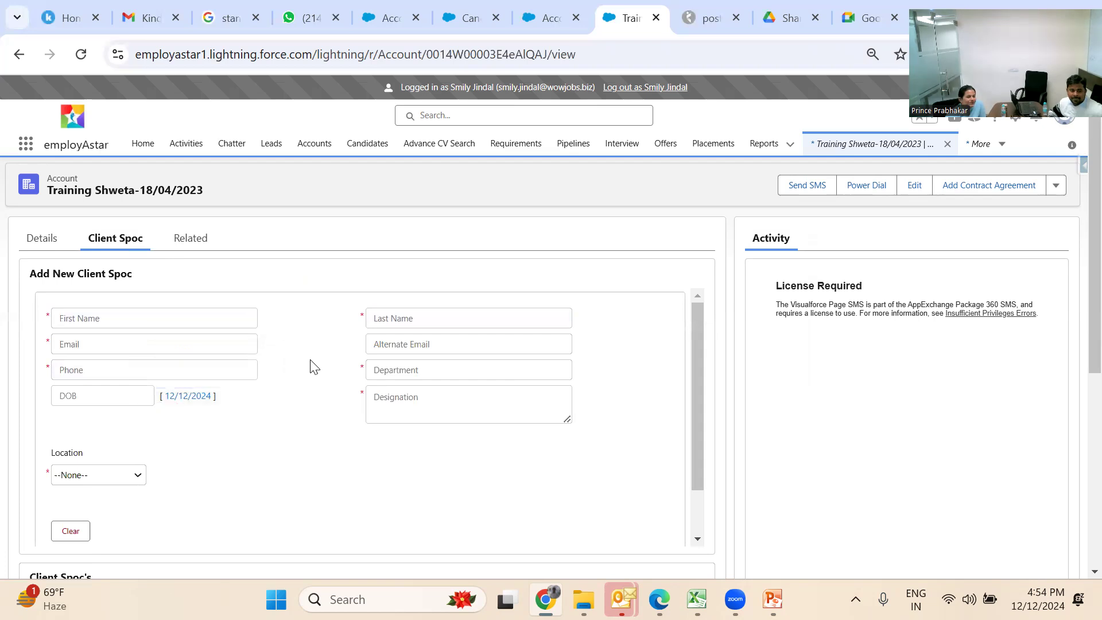
scroll(310, 365, "down", 3)
scroll(310, 365, "down", 3)
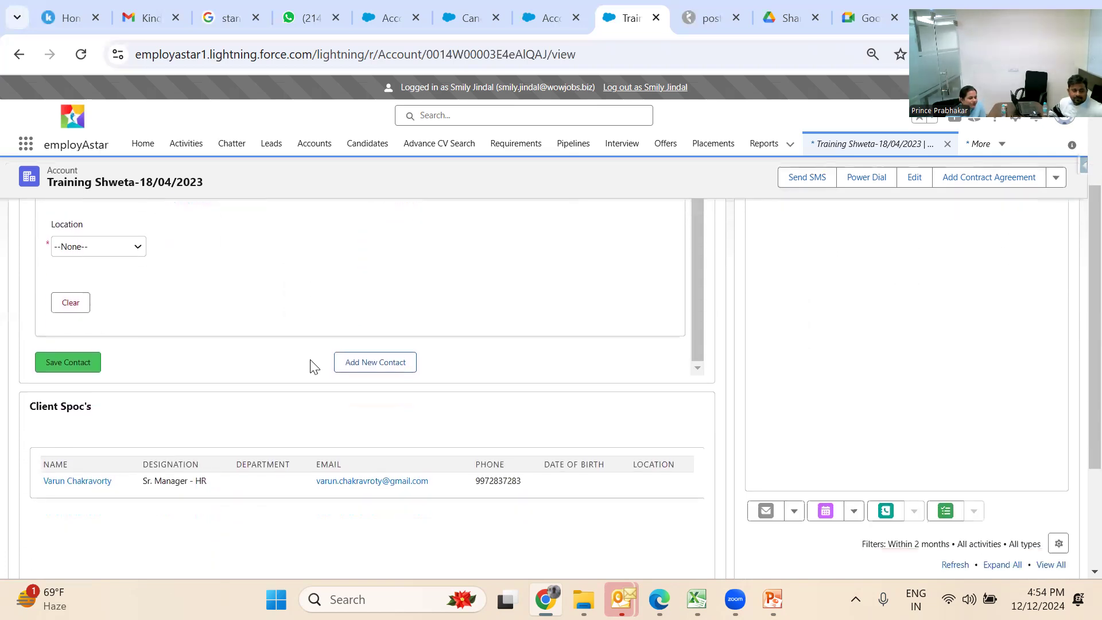
scroll(313, 366, "up", 5)
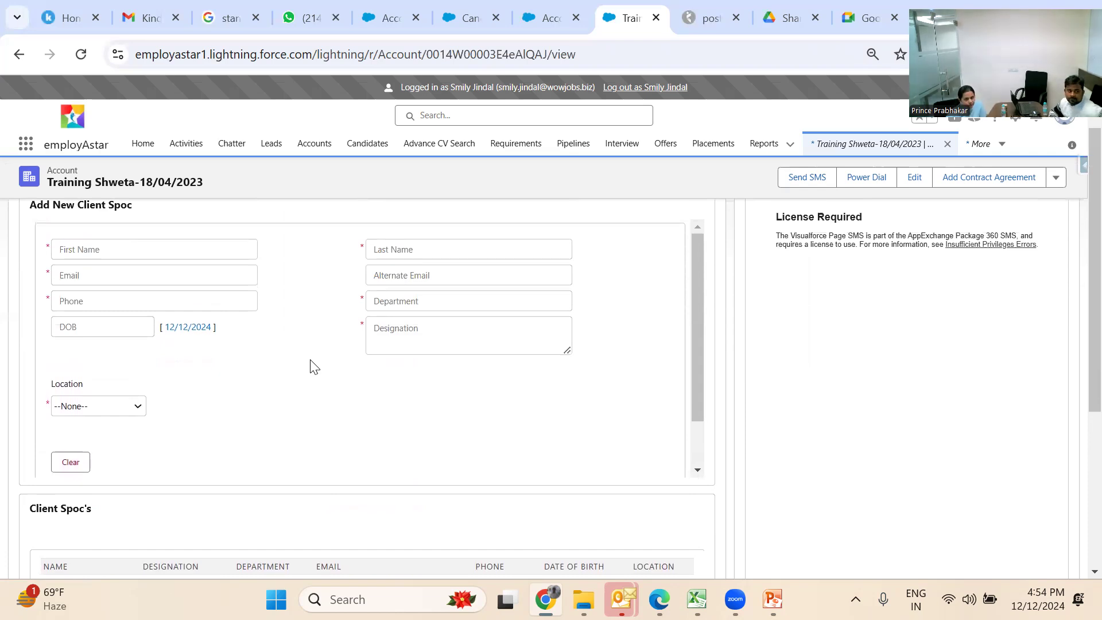
scroll(313, 366, "up", 2)
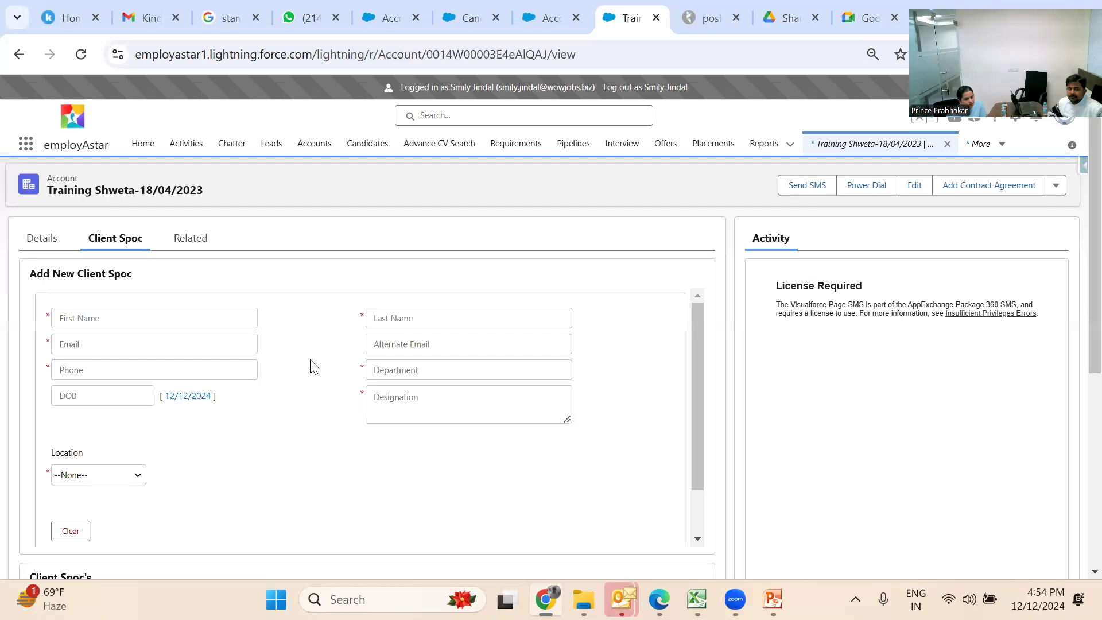
On Requirements, switch the list view to My Requirements - Open, then My Requirements - Closed
left_click(514, 153)
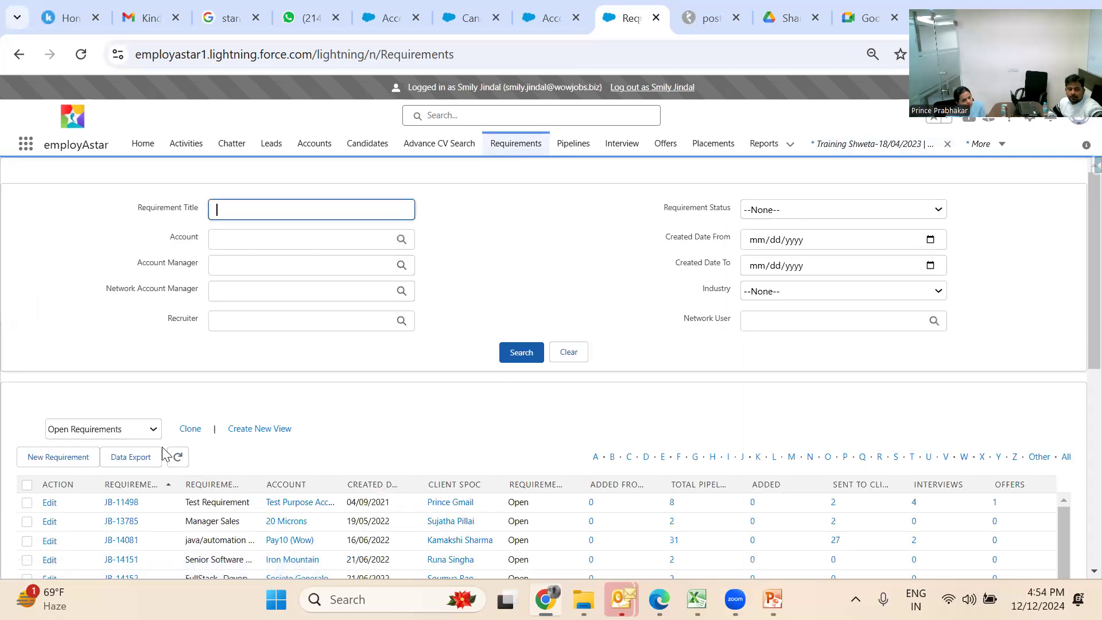
left_click(144, 436)
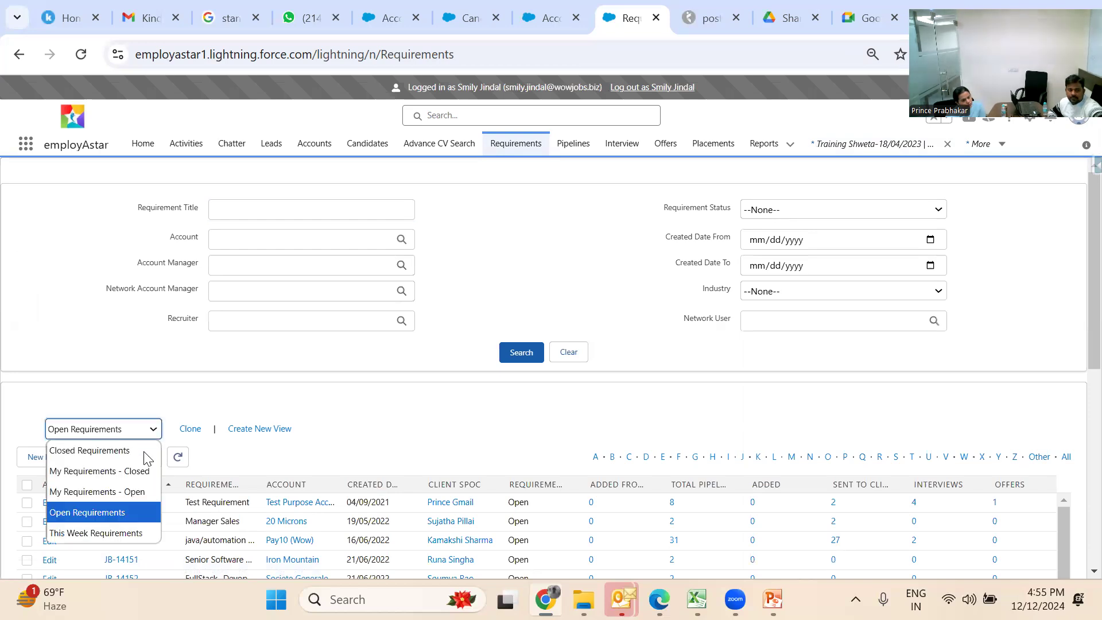
left_click(141, 491)
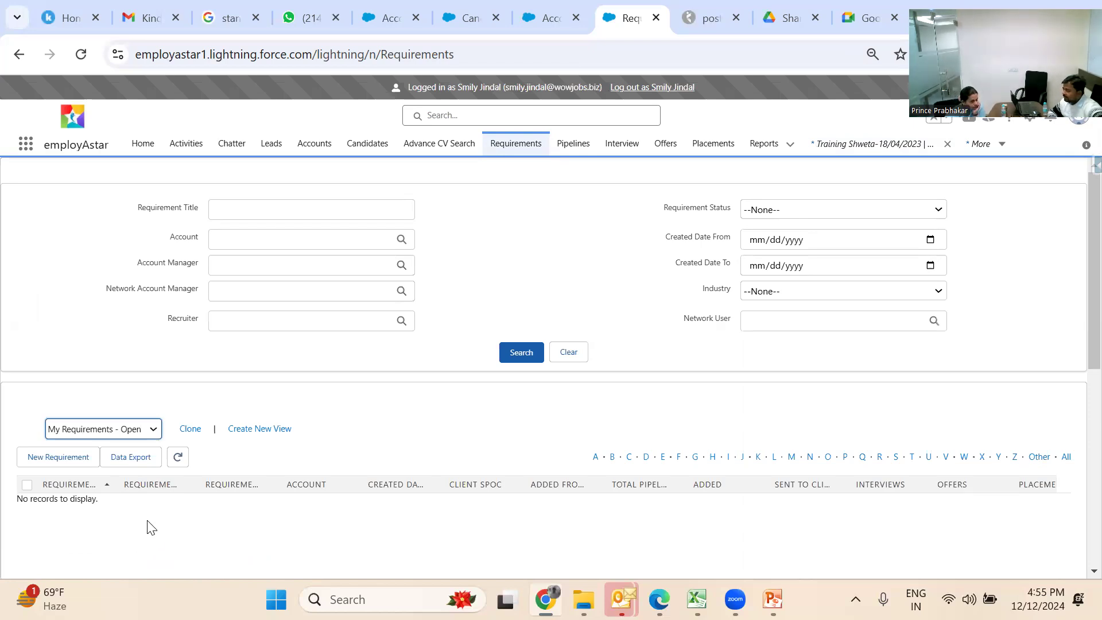
left_click(129, 432)
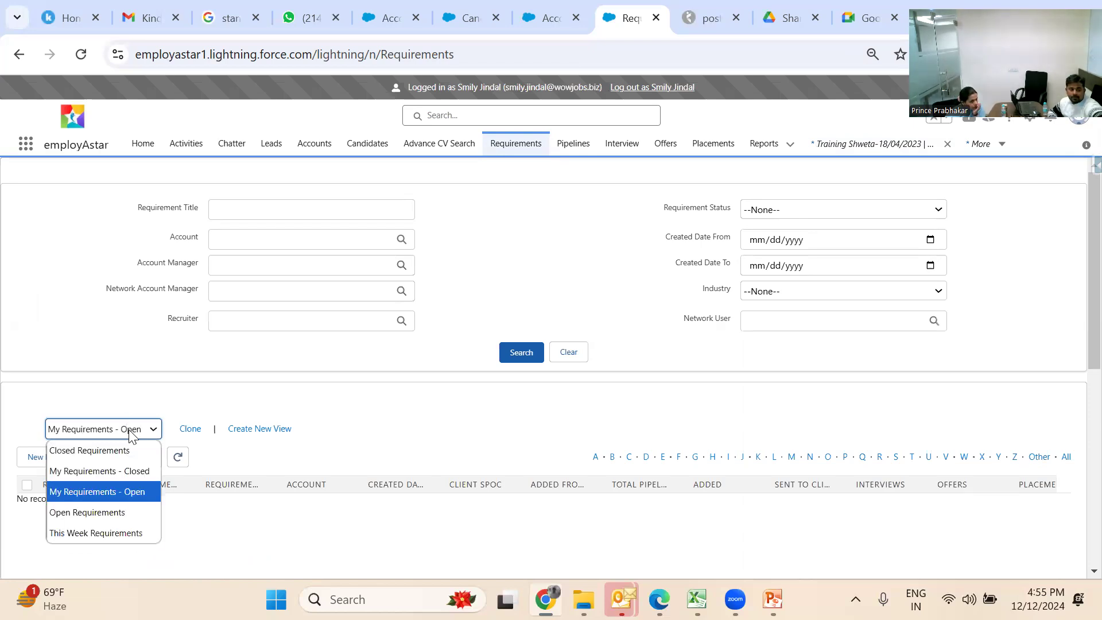
left_click(127, 471)
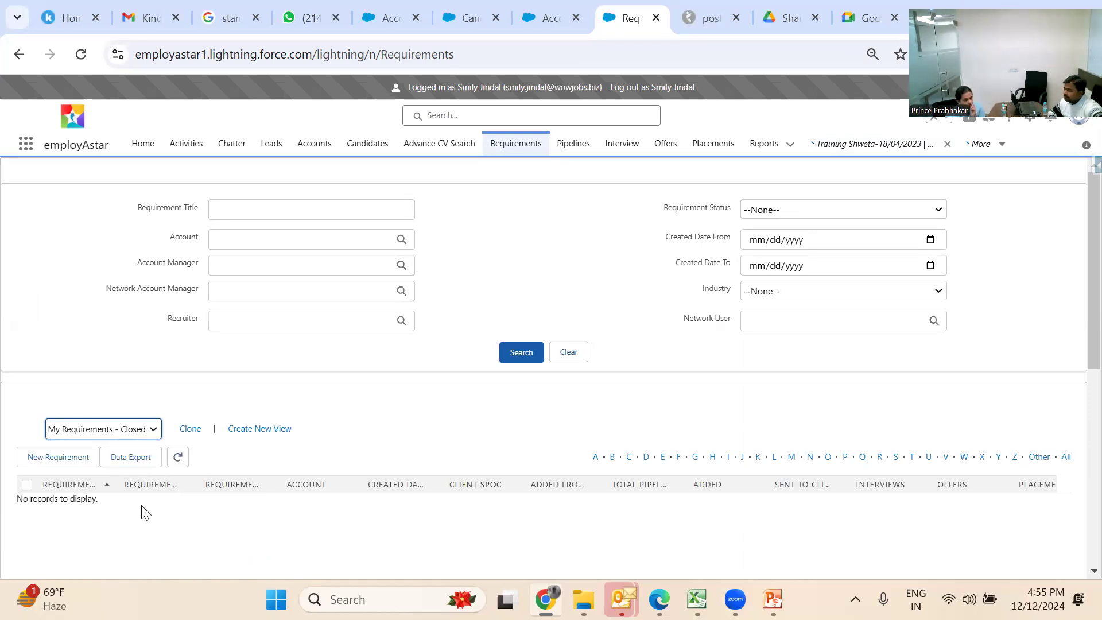
left_click(135, 432)
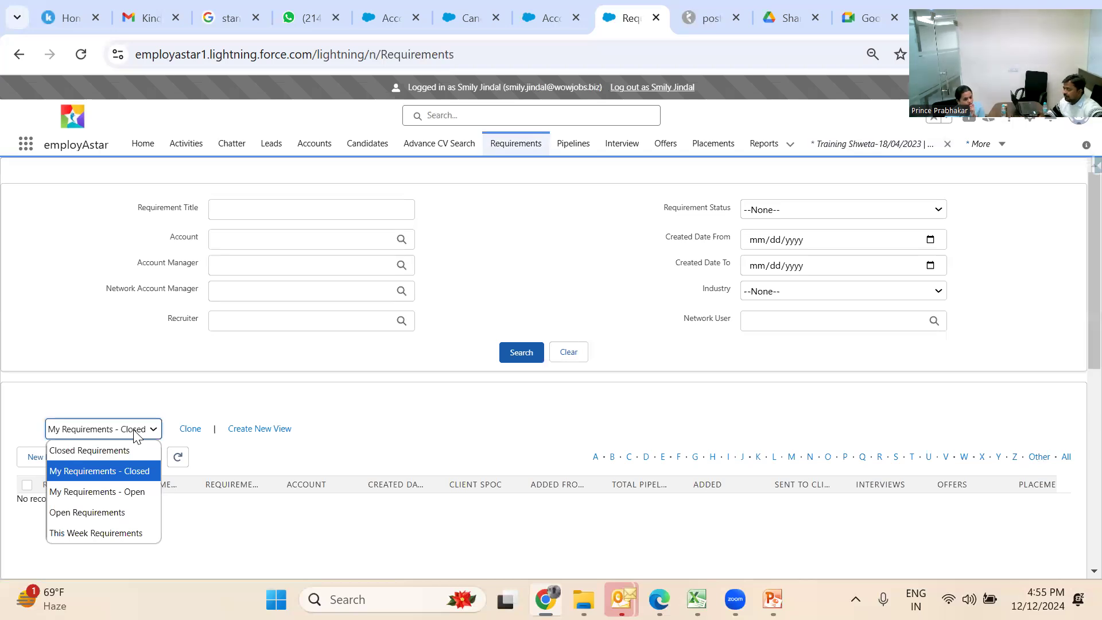
Select the This Week Requirements view and scroll through jobs JB-23027 to JB-23051
left_click(129, 537)
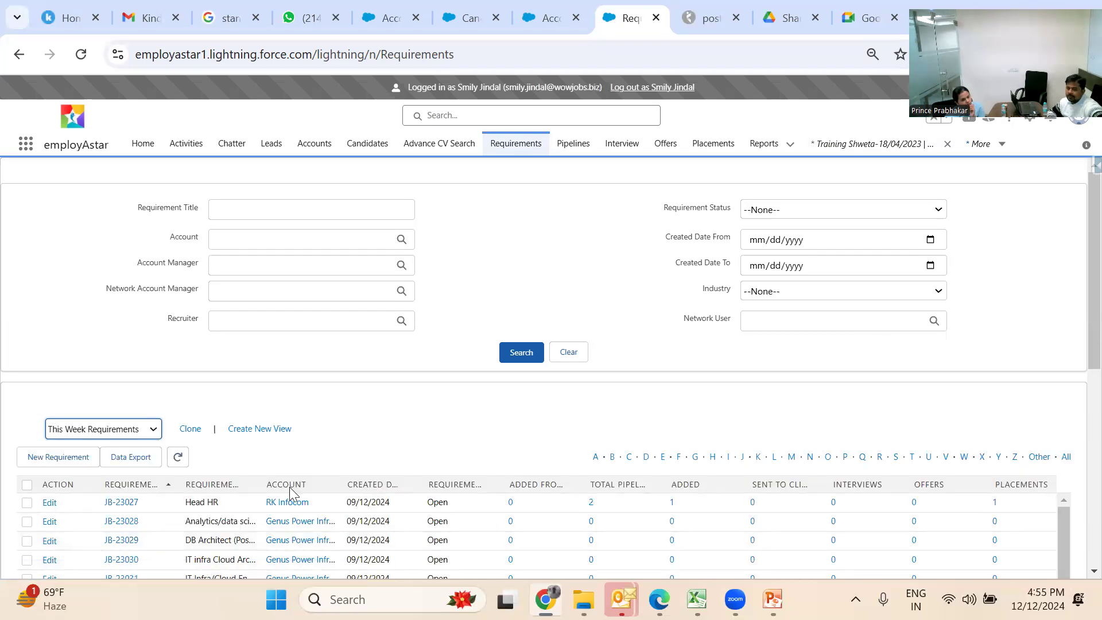
scroll(317, 460, "down", 2)
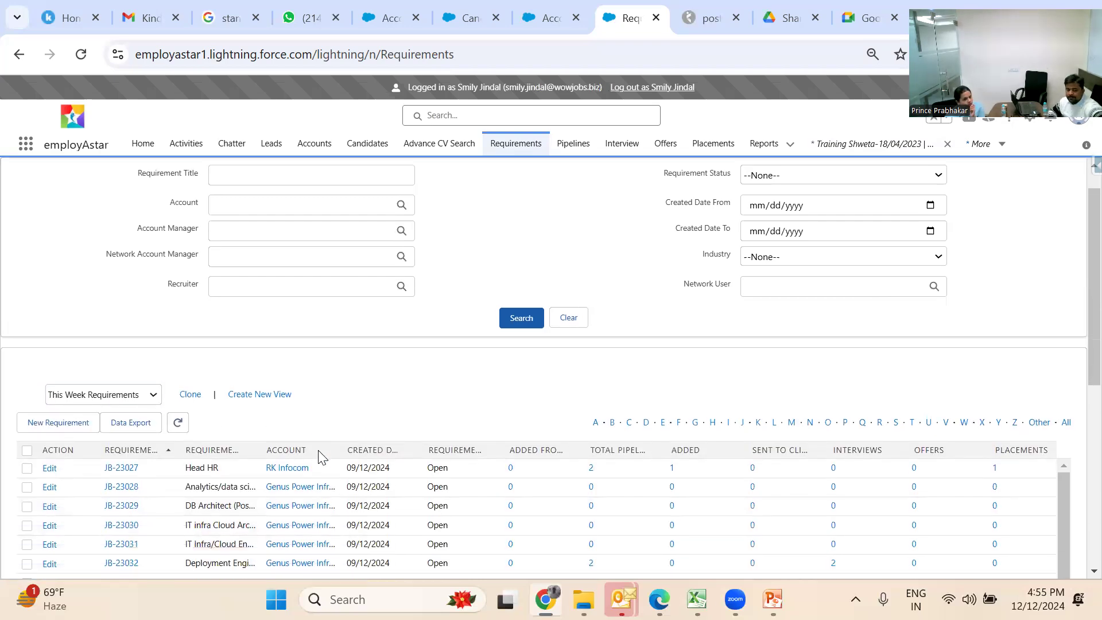
scroll(319, 457, "down", 5)
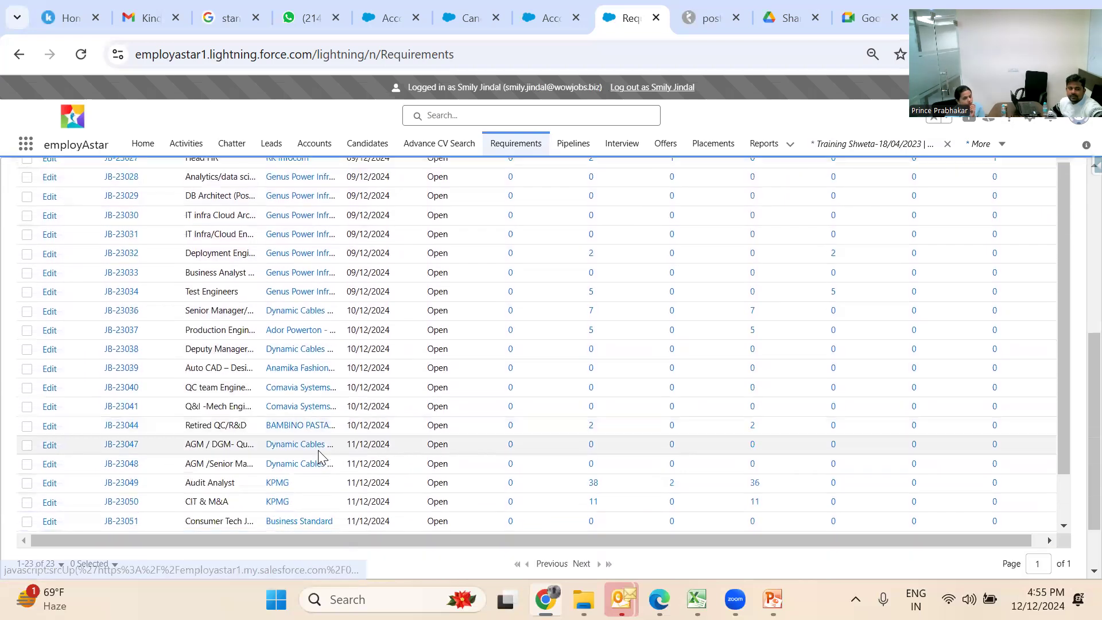
scroll(319, 458, "down", 1)
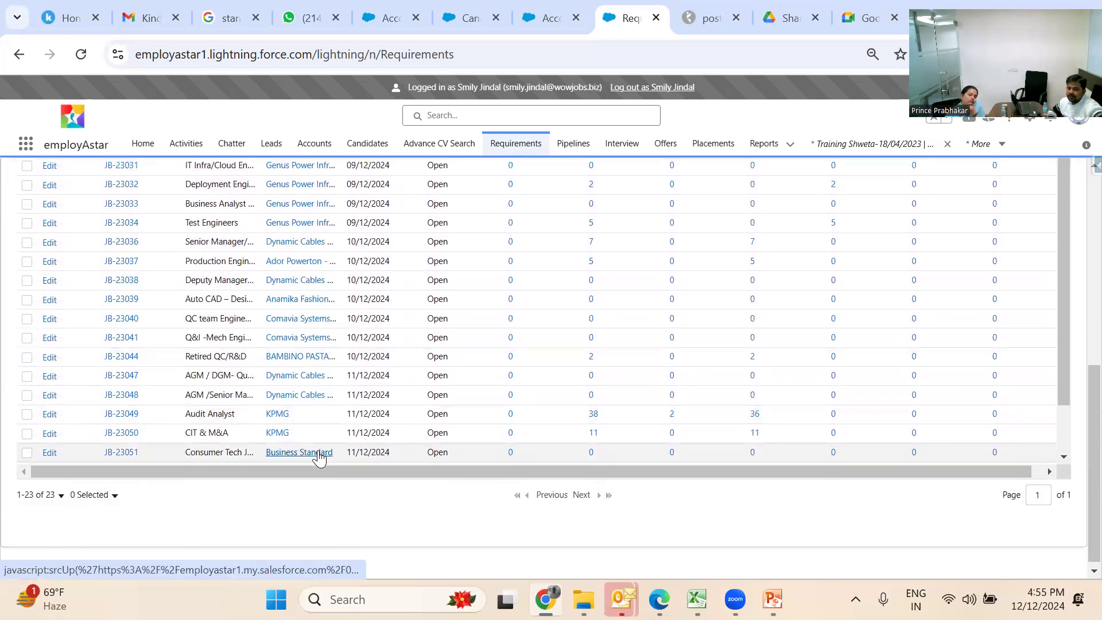
scroll(319, 457, "up", 4)
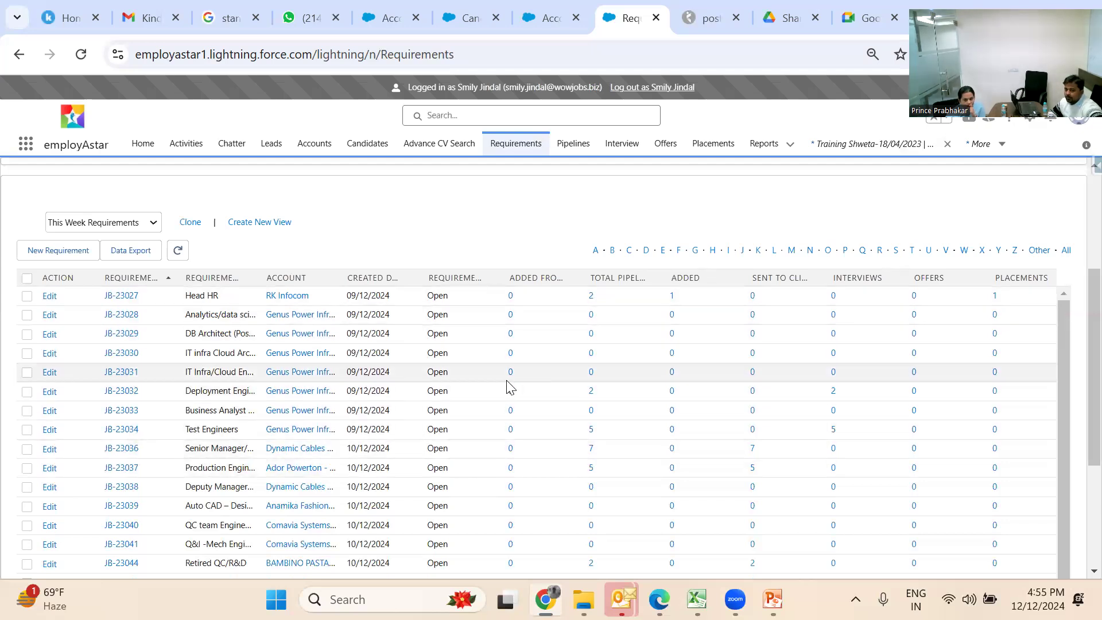
scroll(509, 387, "down", 3)
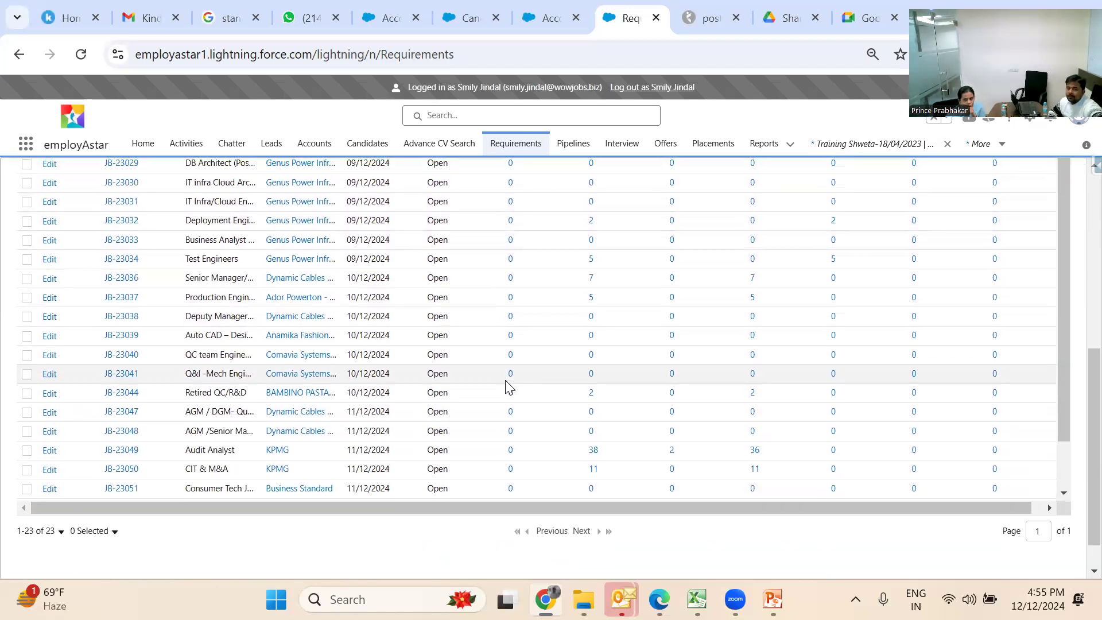
scroll(508, 387, "up", 4)
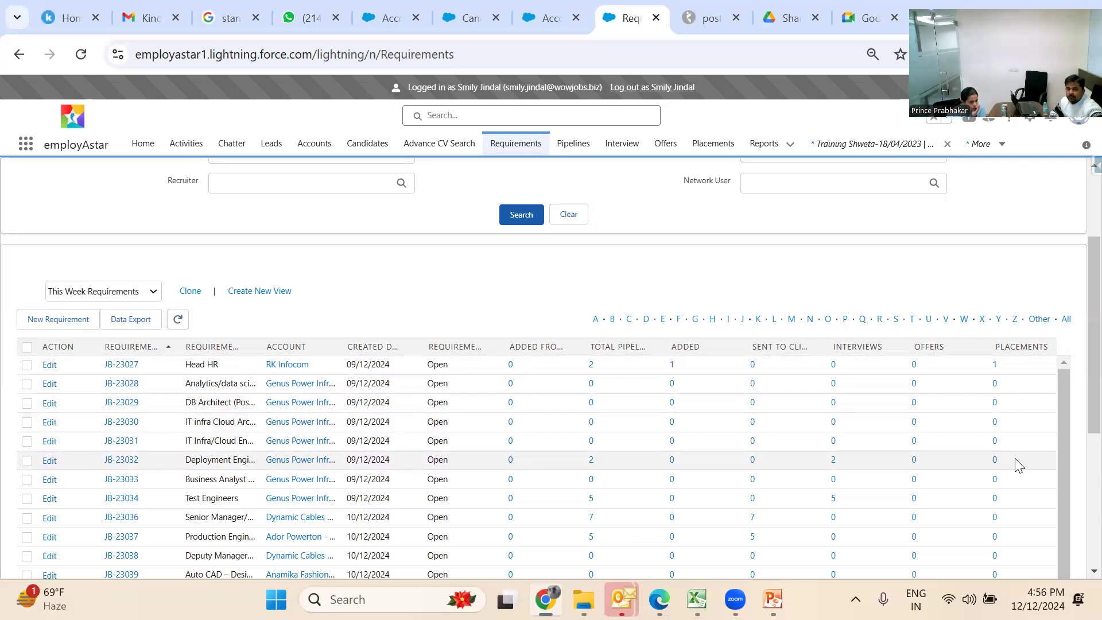
scroll(1017, 464, "down", 4)
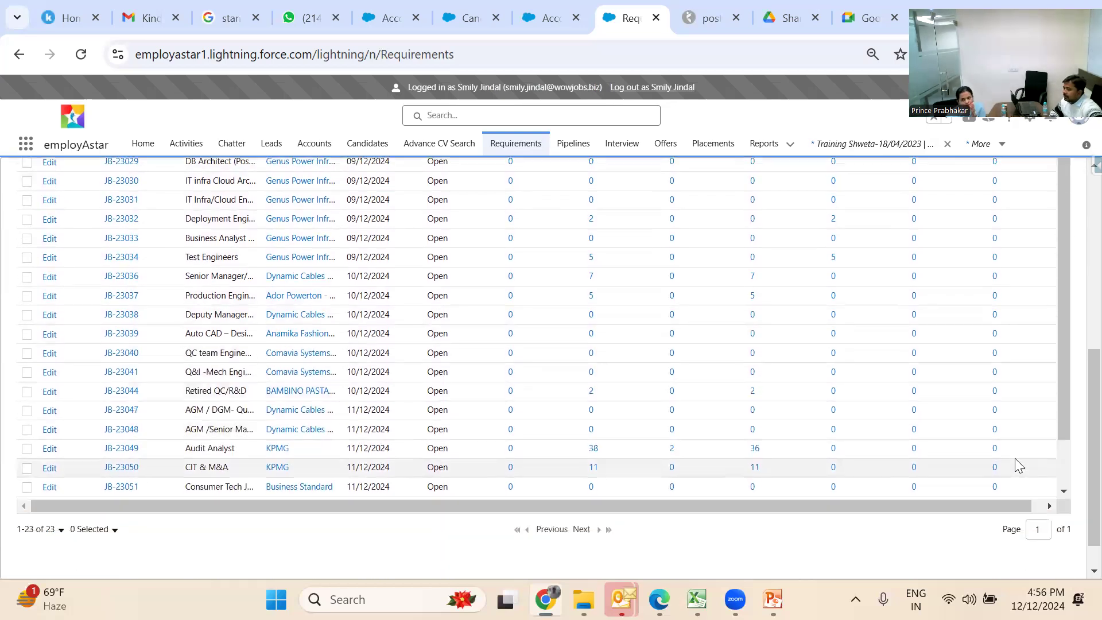
scroll(1016, 464, "up", 6)
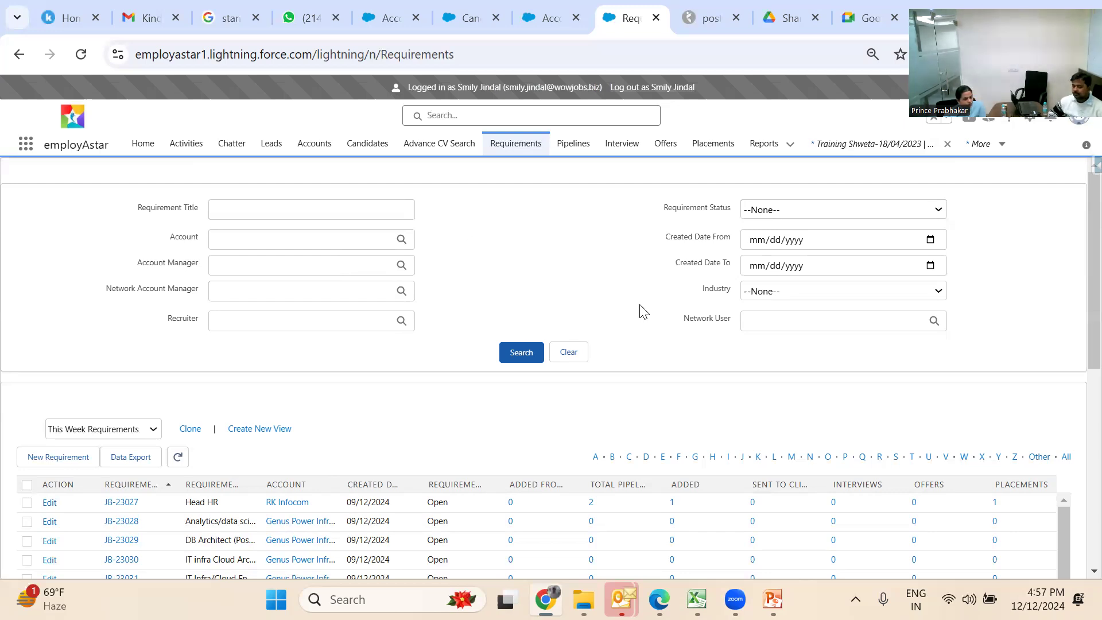
scroll(644, 312, "down", 1)
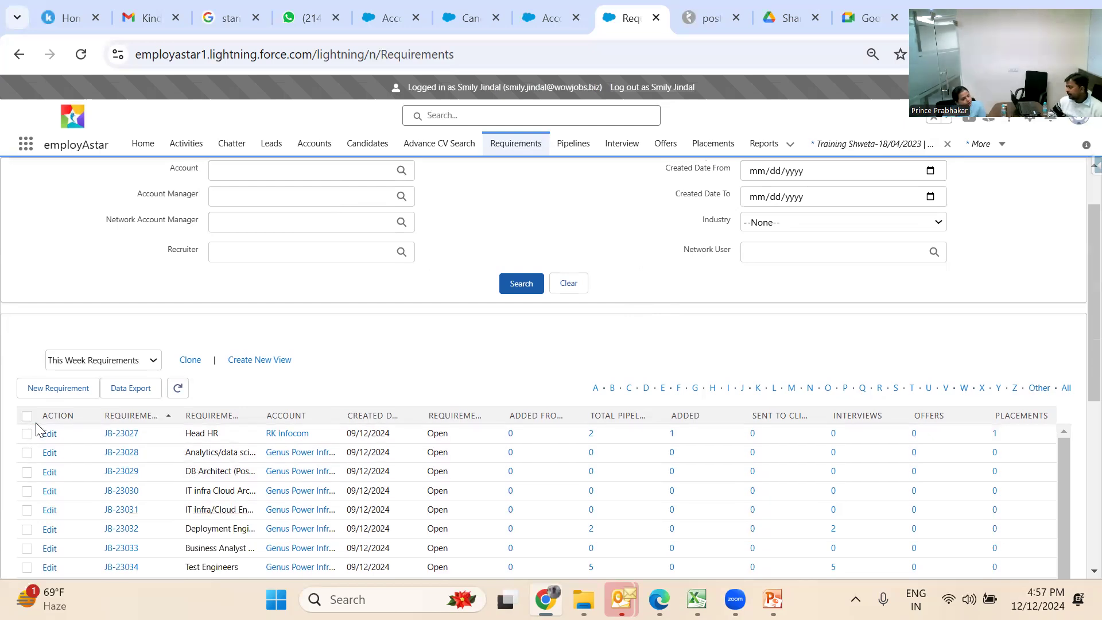
Start a new requirement with the recent training account and the searched contact as Client Spoc
left_click(51, 391)
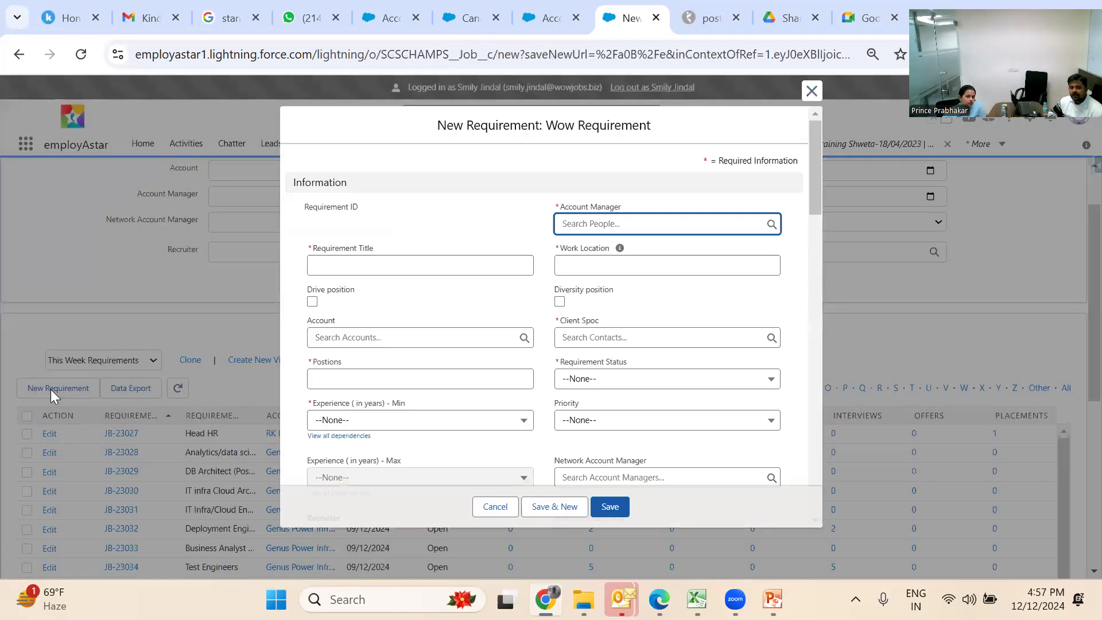
left_click(362, 332)
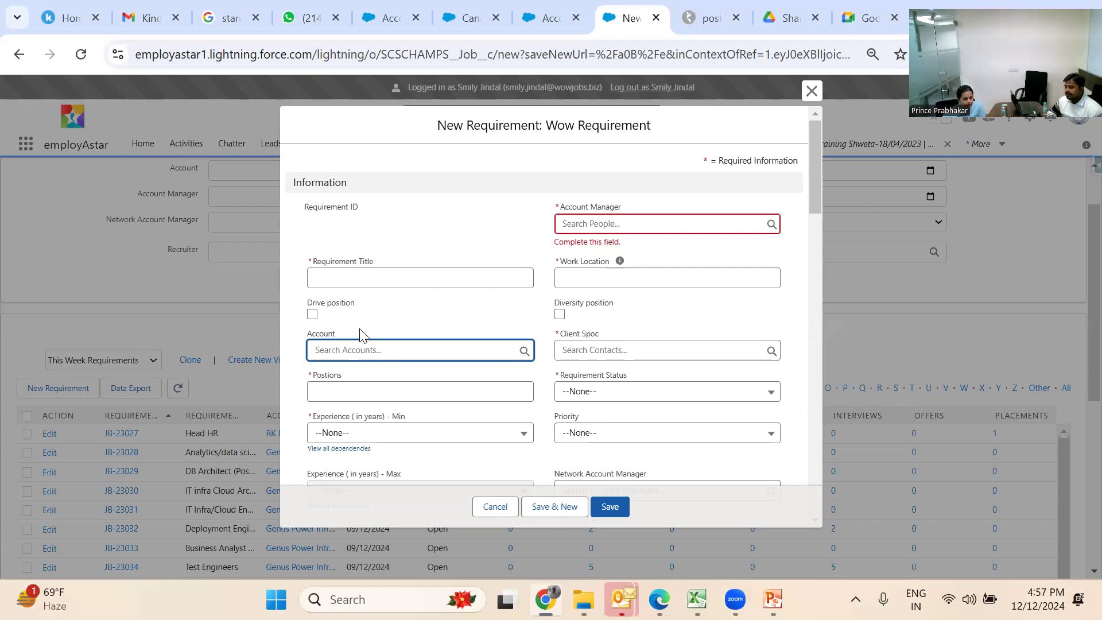
left_click(525, 351)
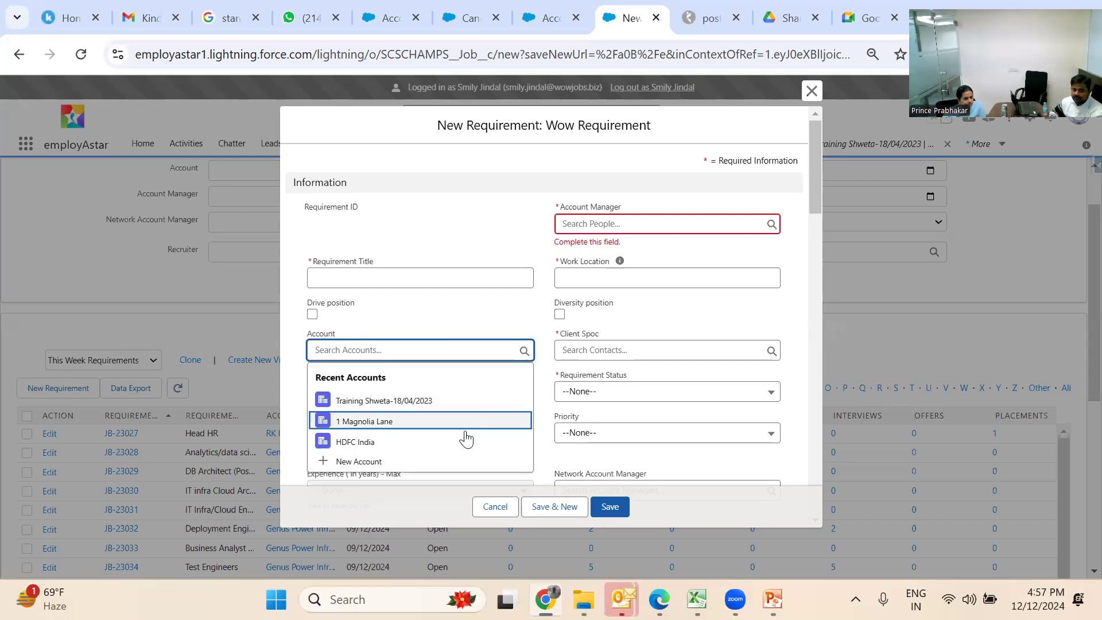
left_click(472, 402)
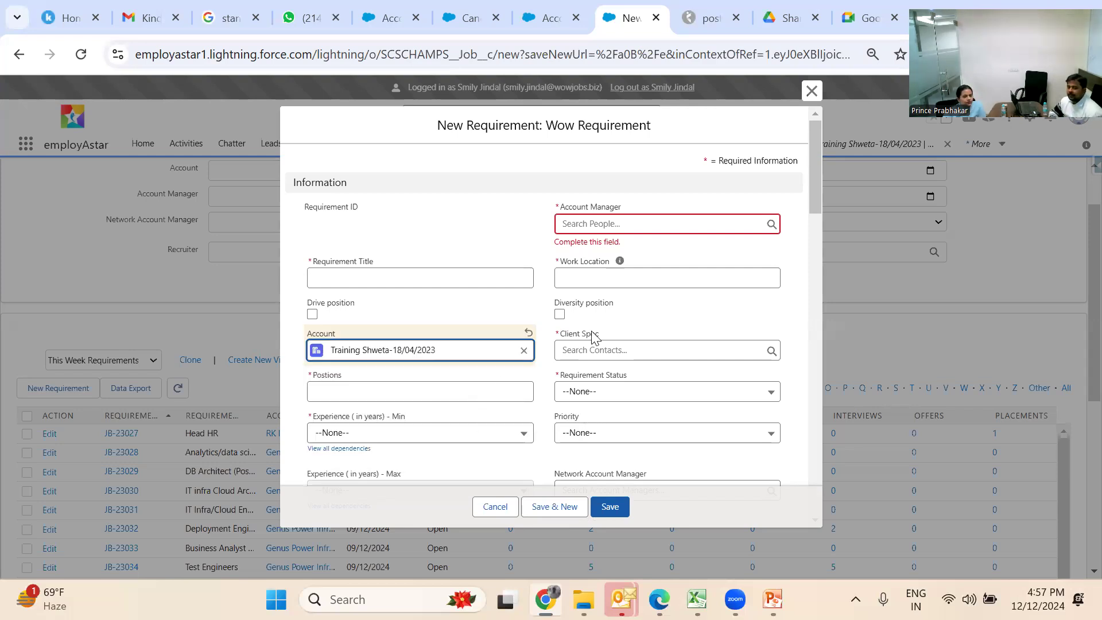
left_click(668, 349)
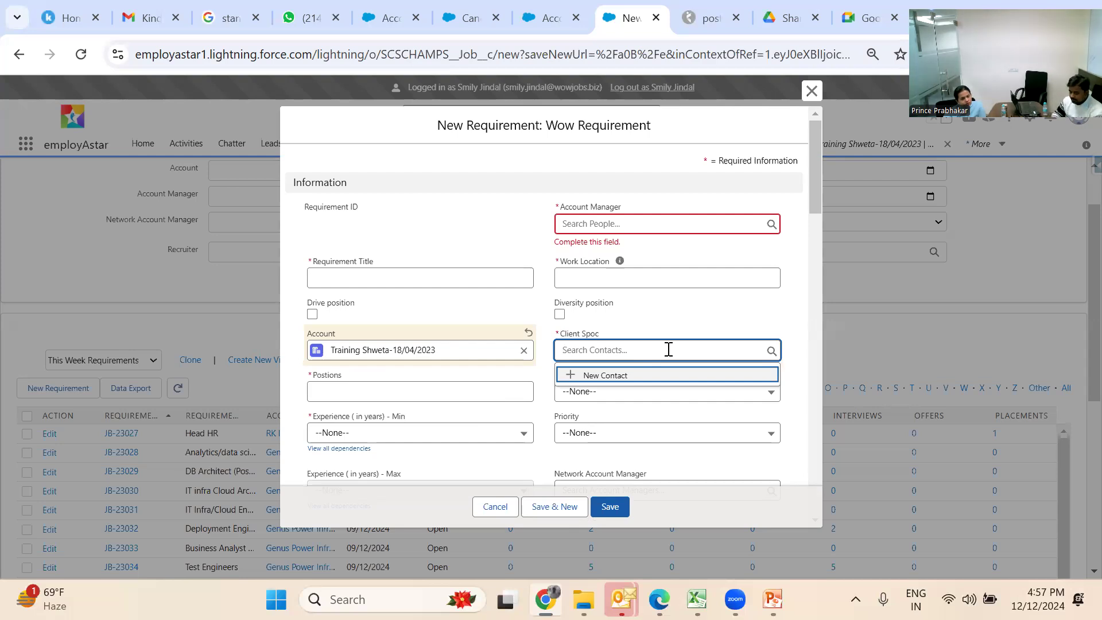
type("va")
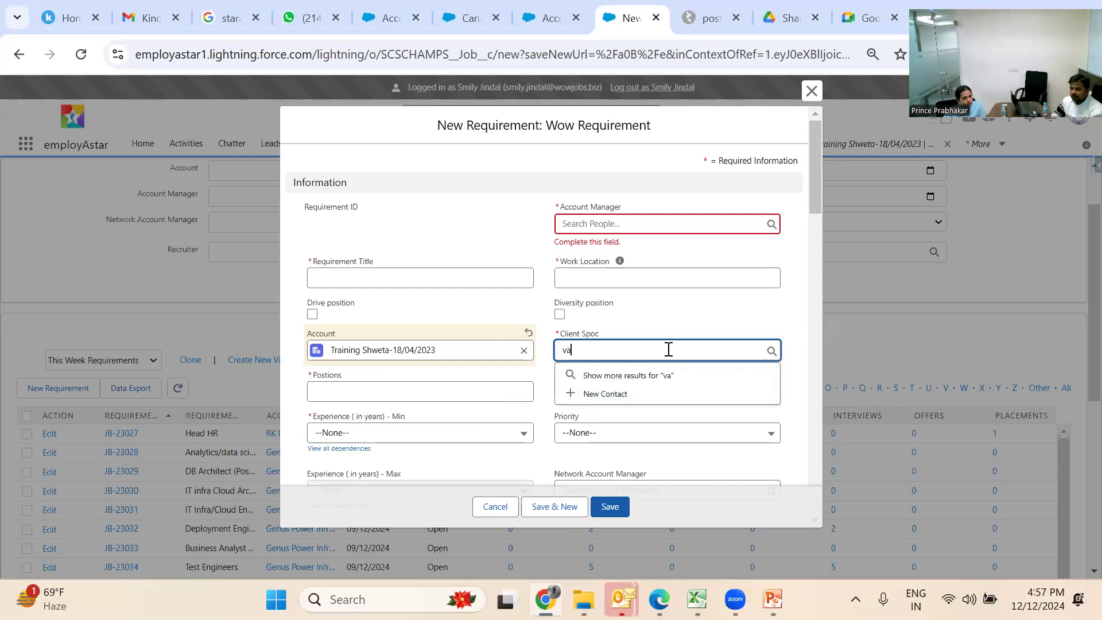
type("ru")
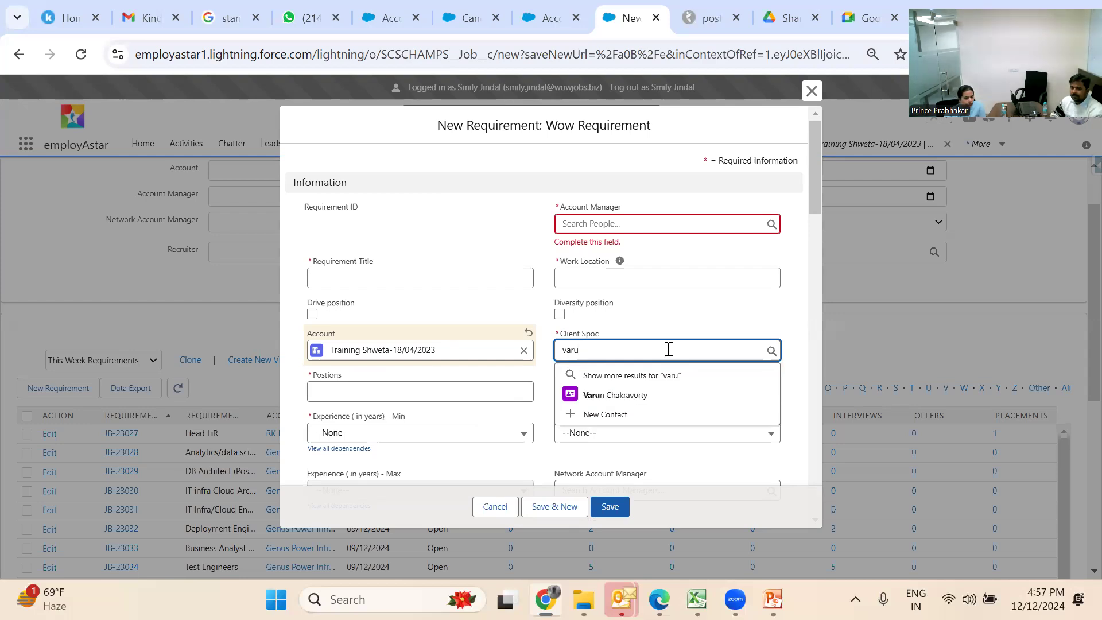
left_click(666, 393)
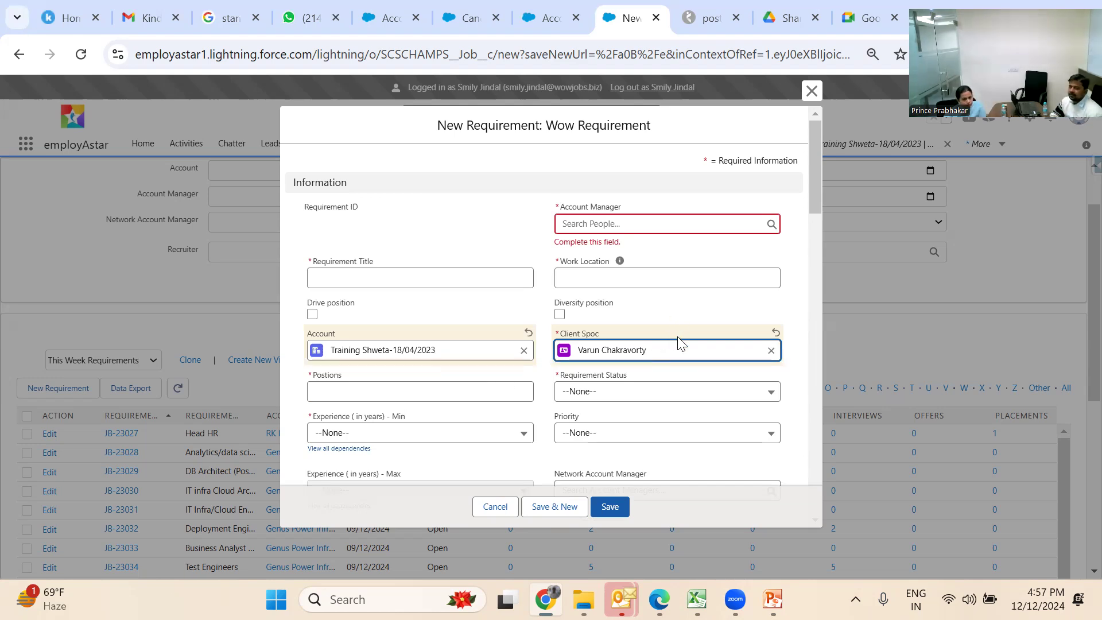
Enter 'Training Smily' as the Requirement Title
left_click(455, 285)
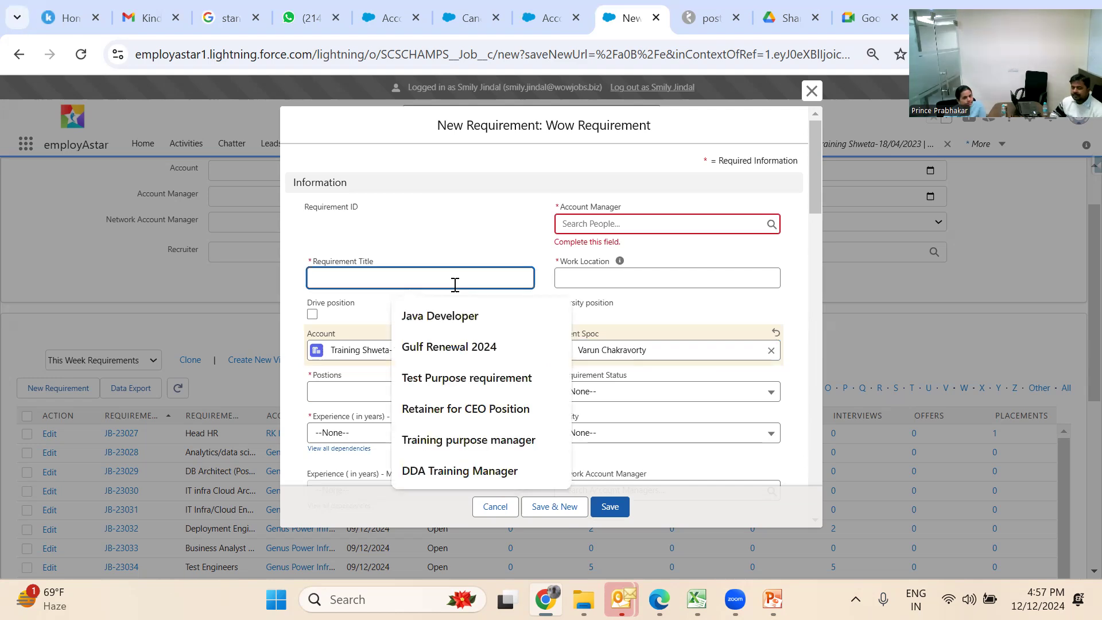
type("T")
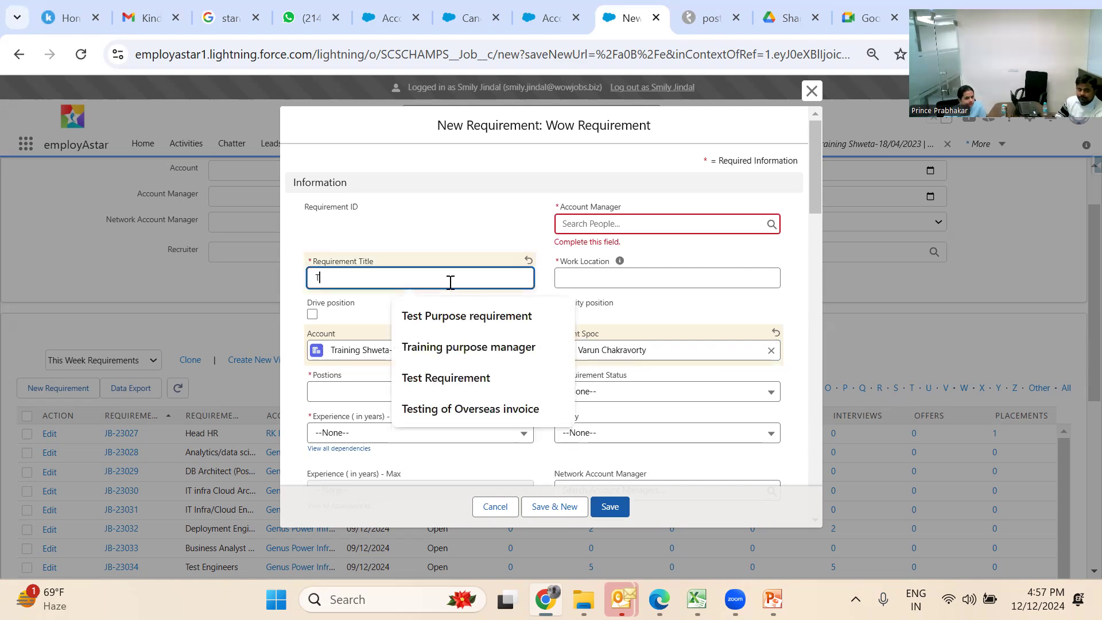
type("raining ")
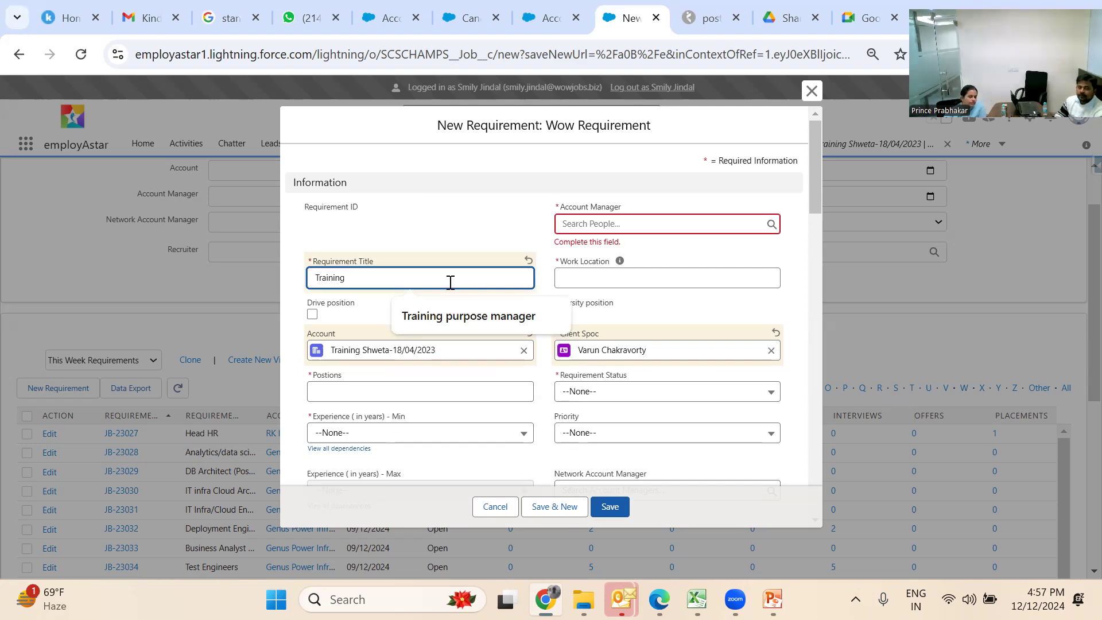
type("Smily")
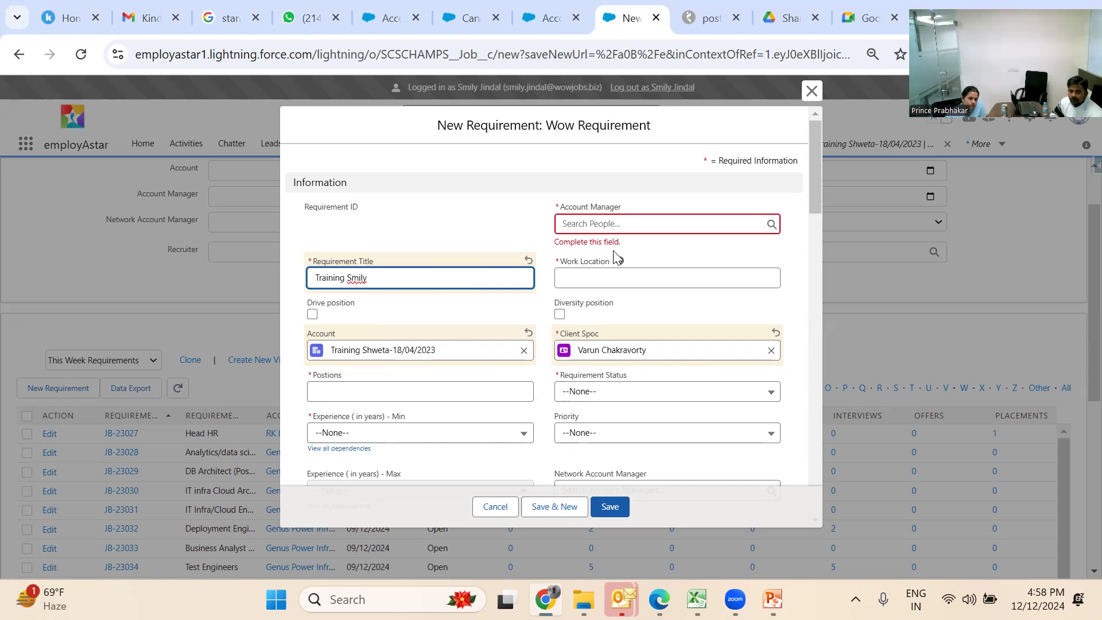
left_click(631, 224)
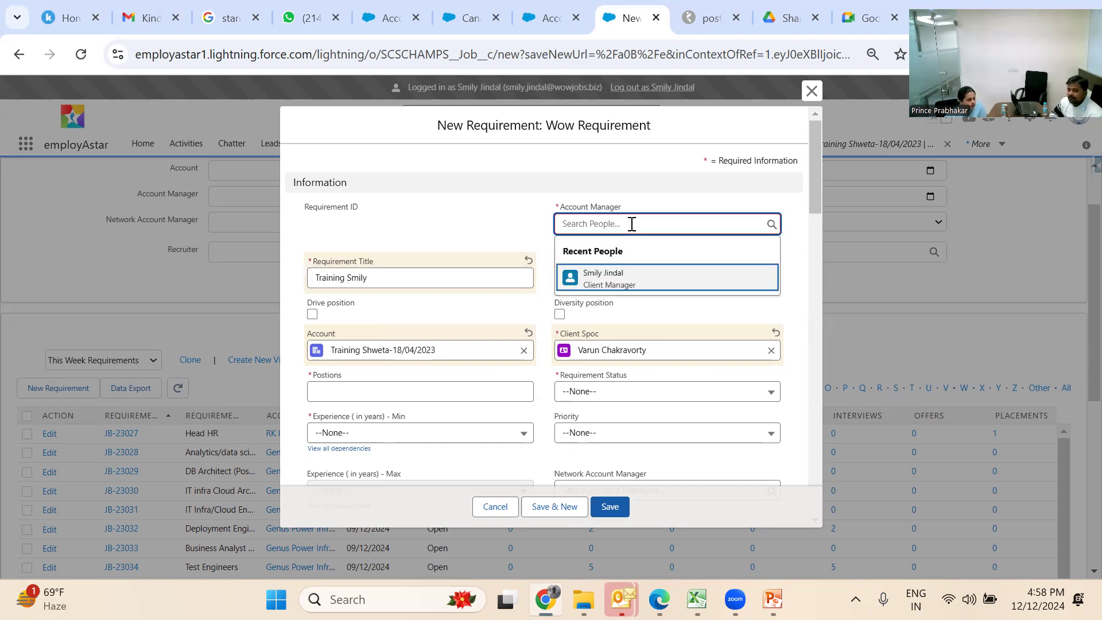
Assign the recent client manager as Account Manager and set Work Location to New Delhi
left_click(632, 281)
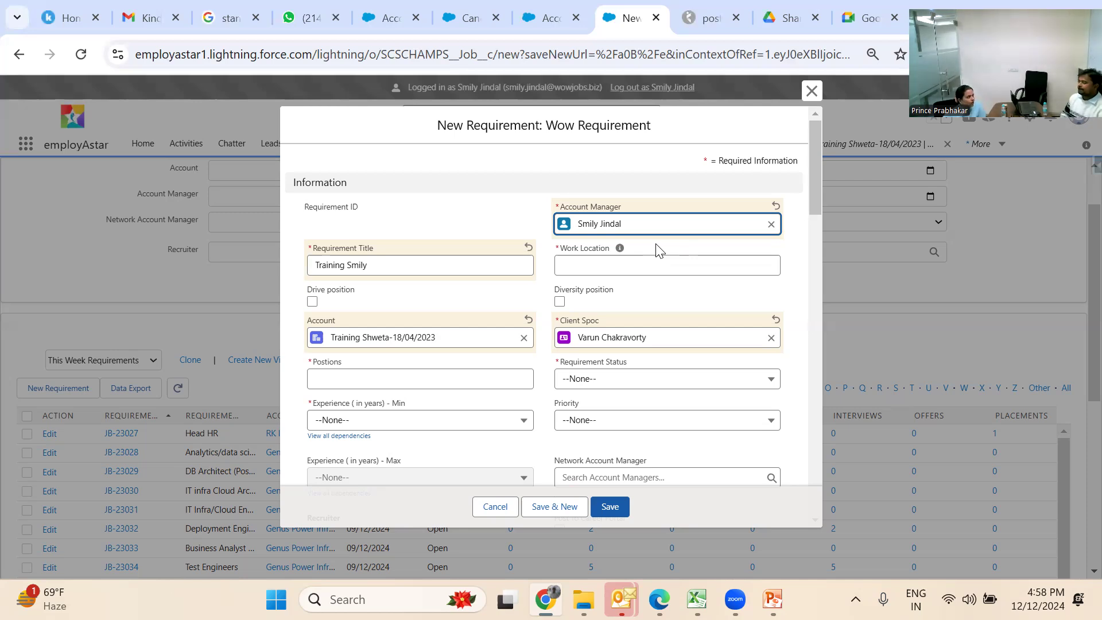
left_click(643, 263)
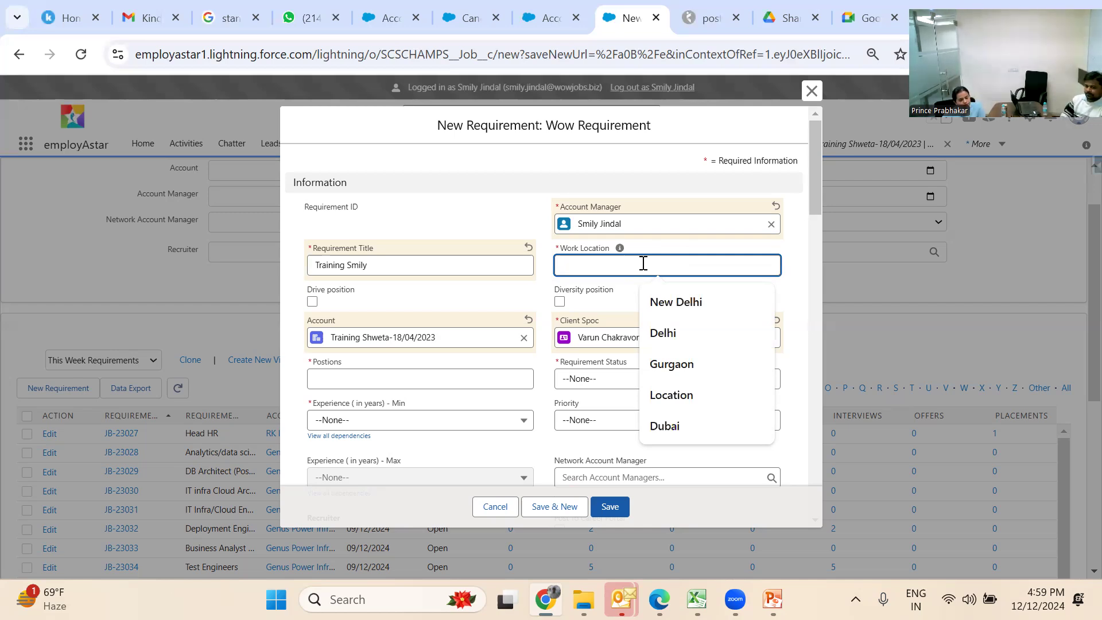
left_click(672, 301)
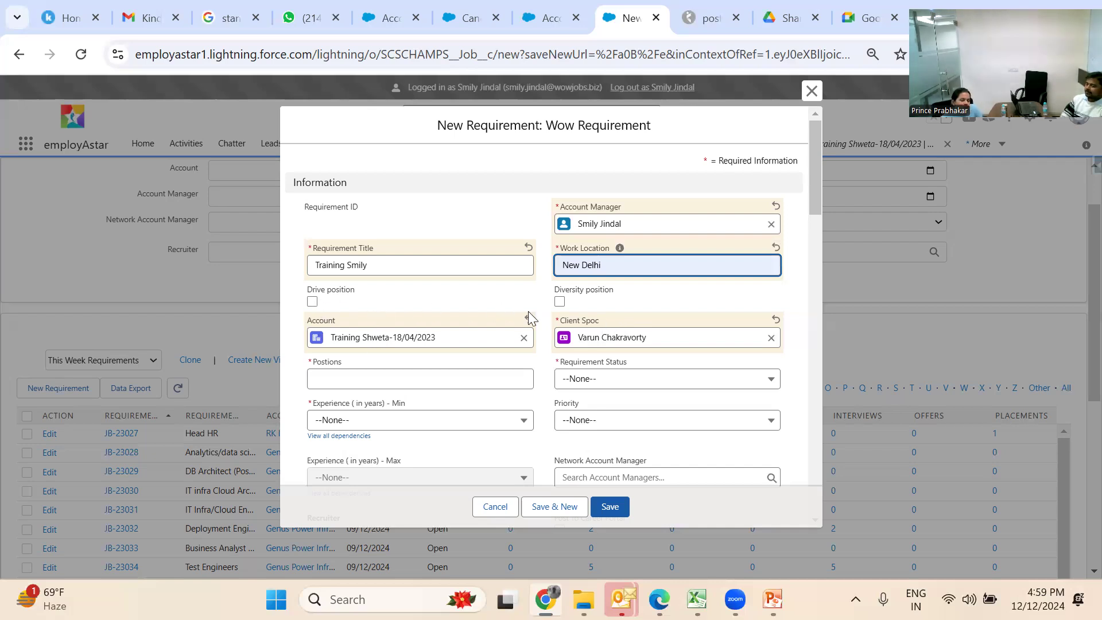
left_click(501, 305)
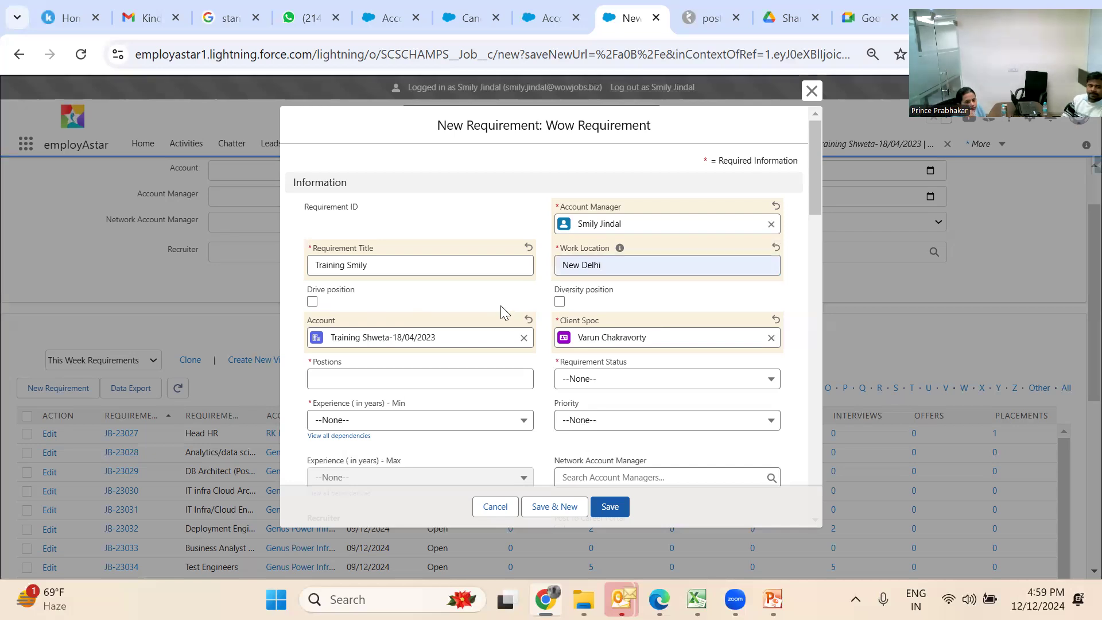
left_click(446, 379)
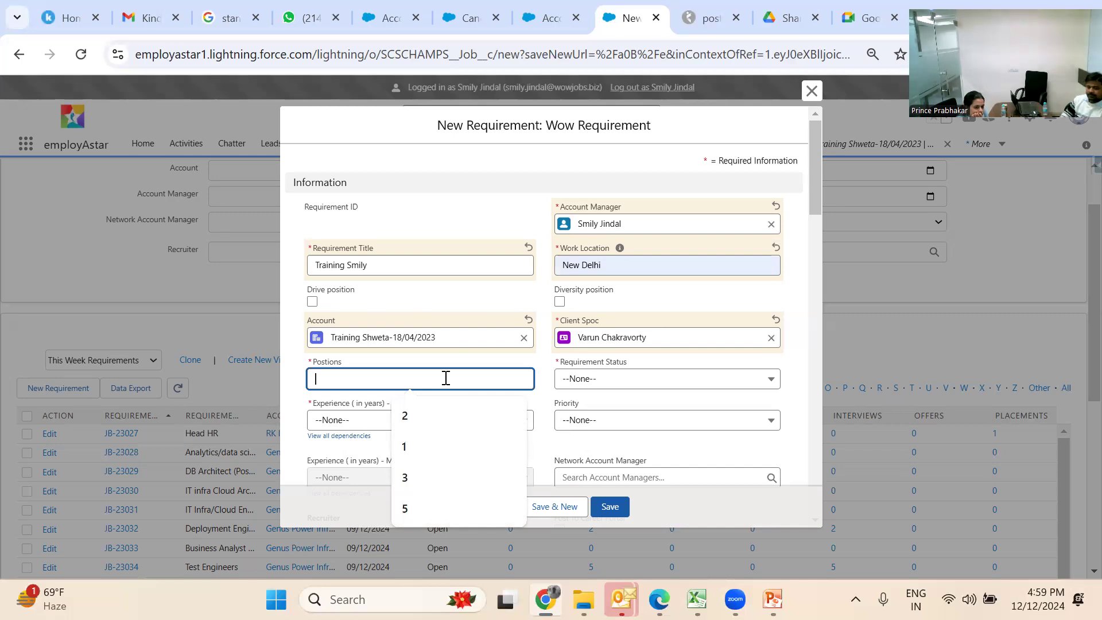
Set Positions to 2, status Open, experience 3 to 10 years, and priority High
type("2")
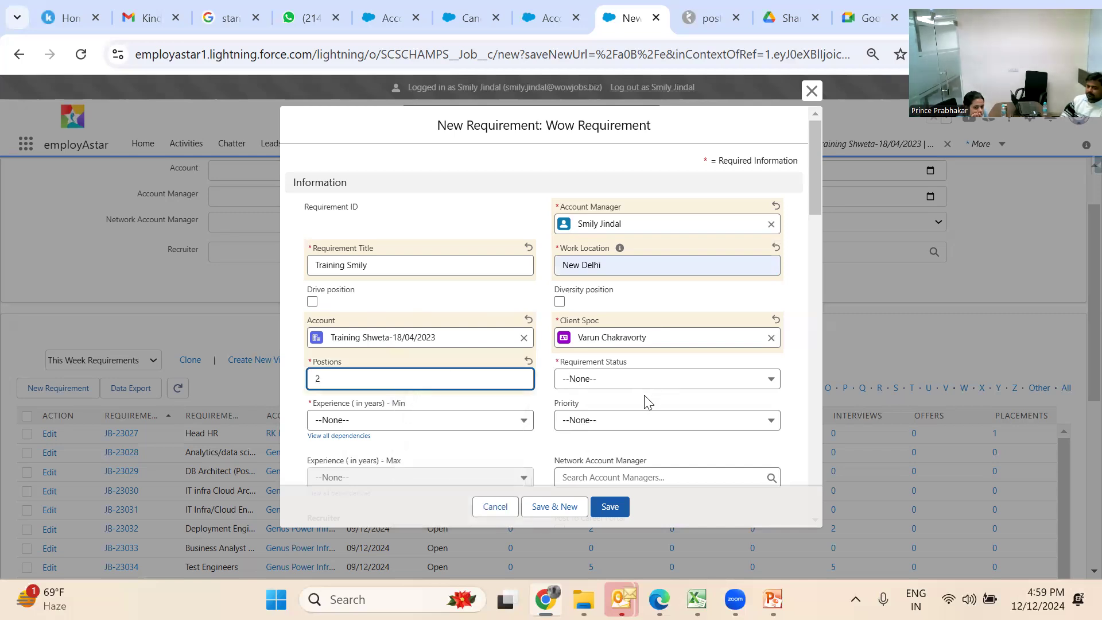
left_click(654, 381)
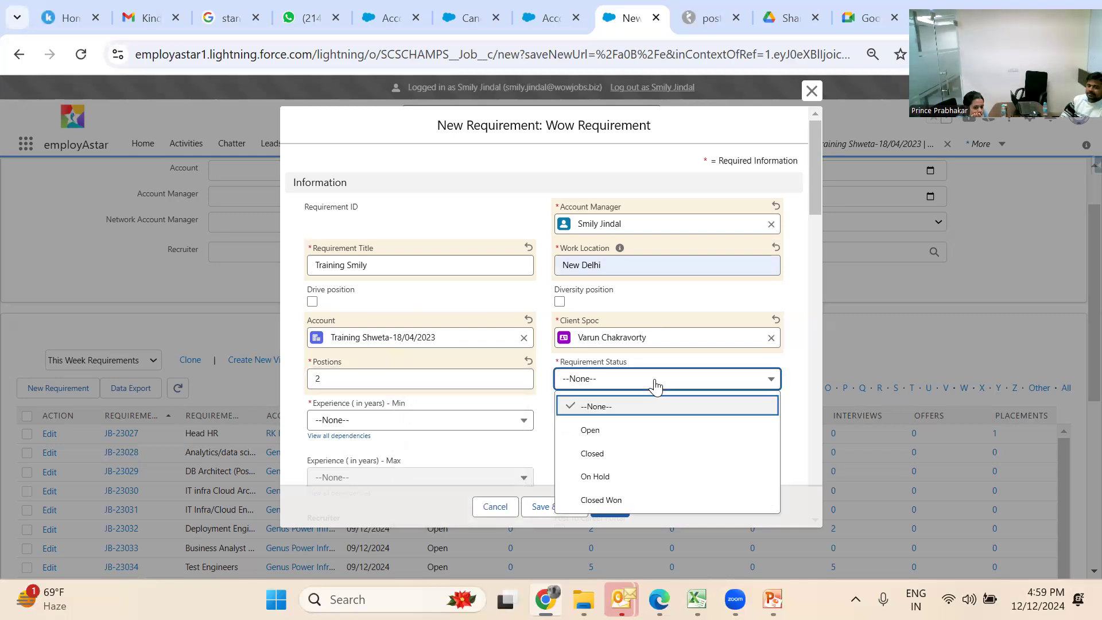
left_click(661, 435)
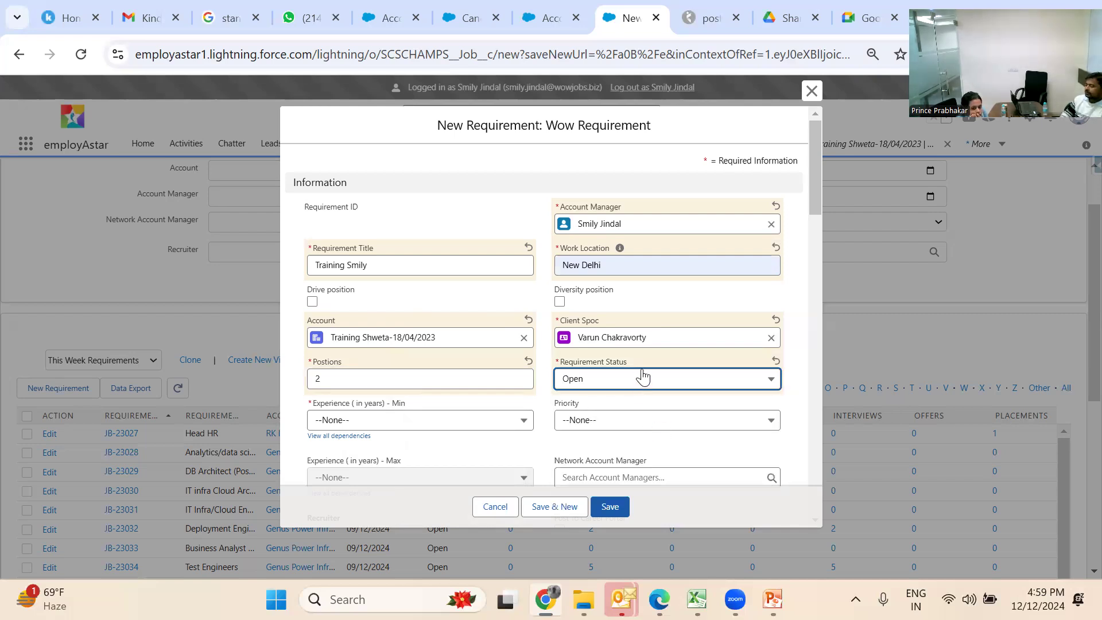
left_click(544, 418)
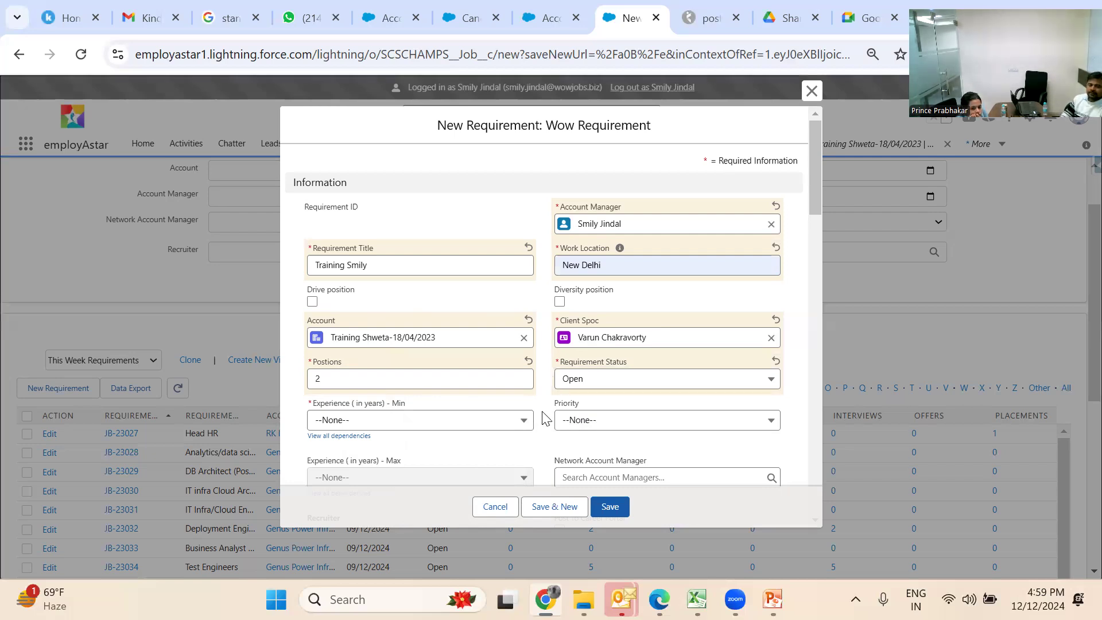
left_click(484, 425)
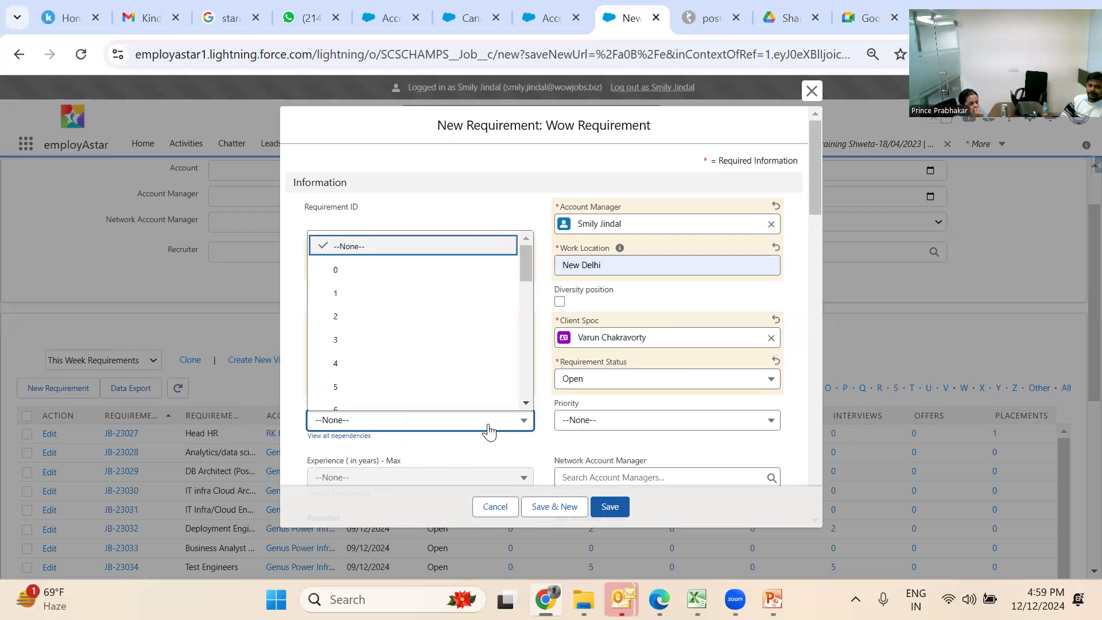
left_click(457, 344)
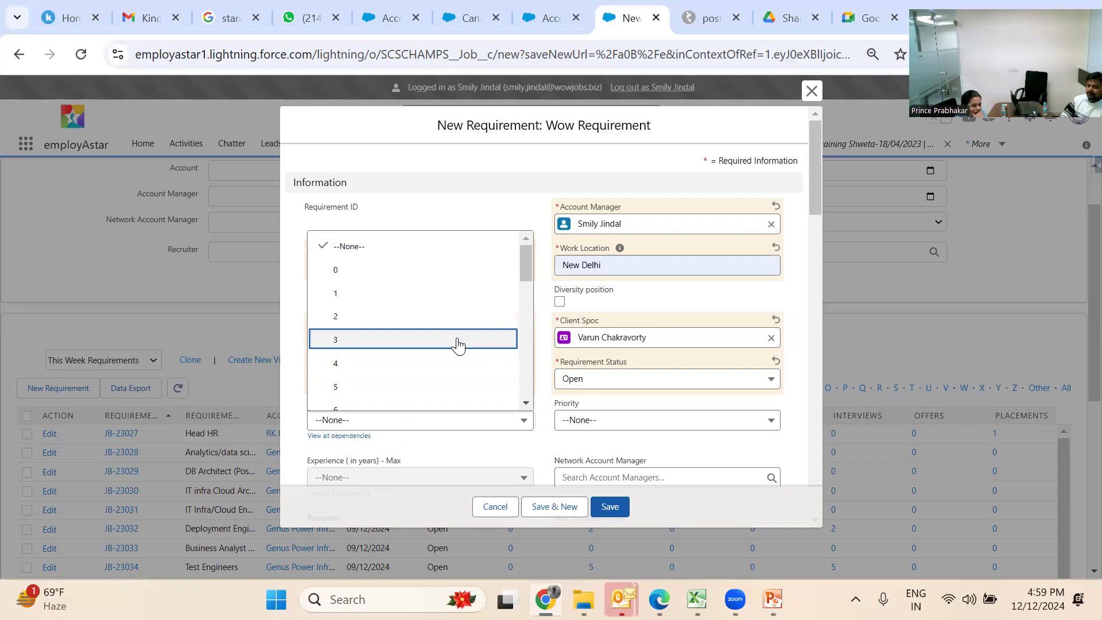
left_click(477, 477)
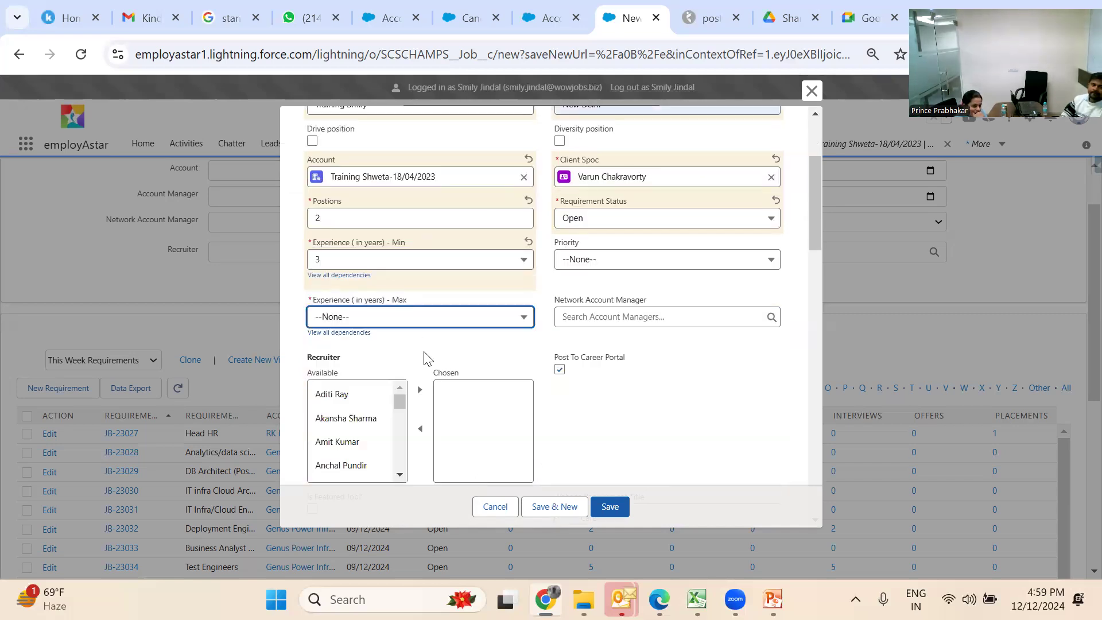
left_click(405, 316)
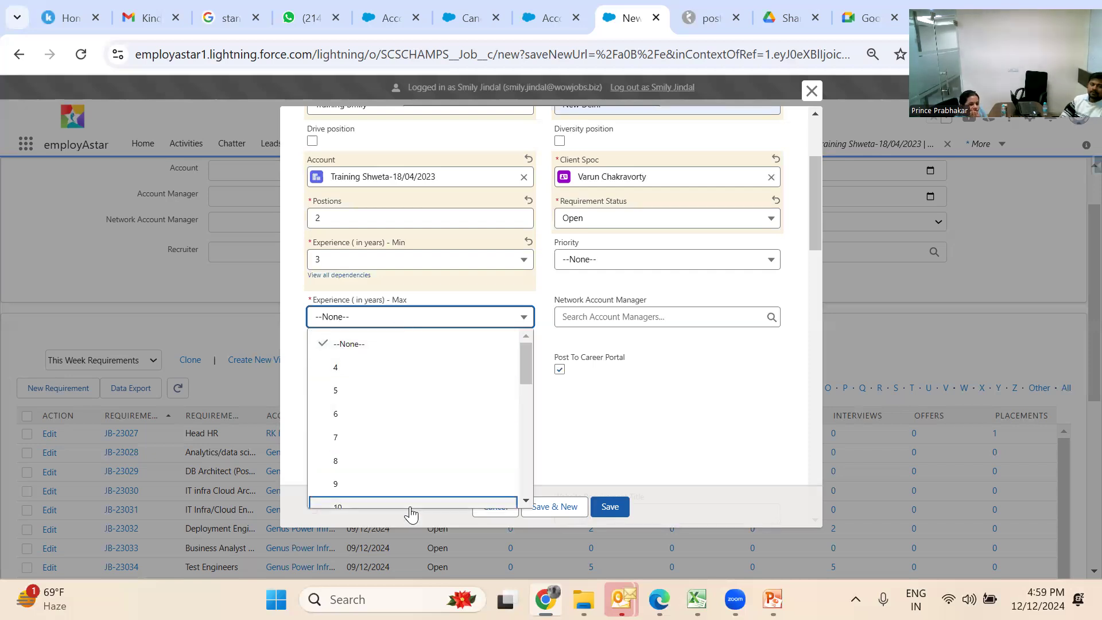
left_click(409, 506)
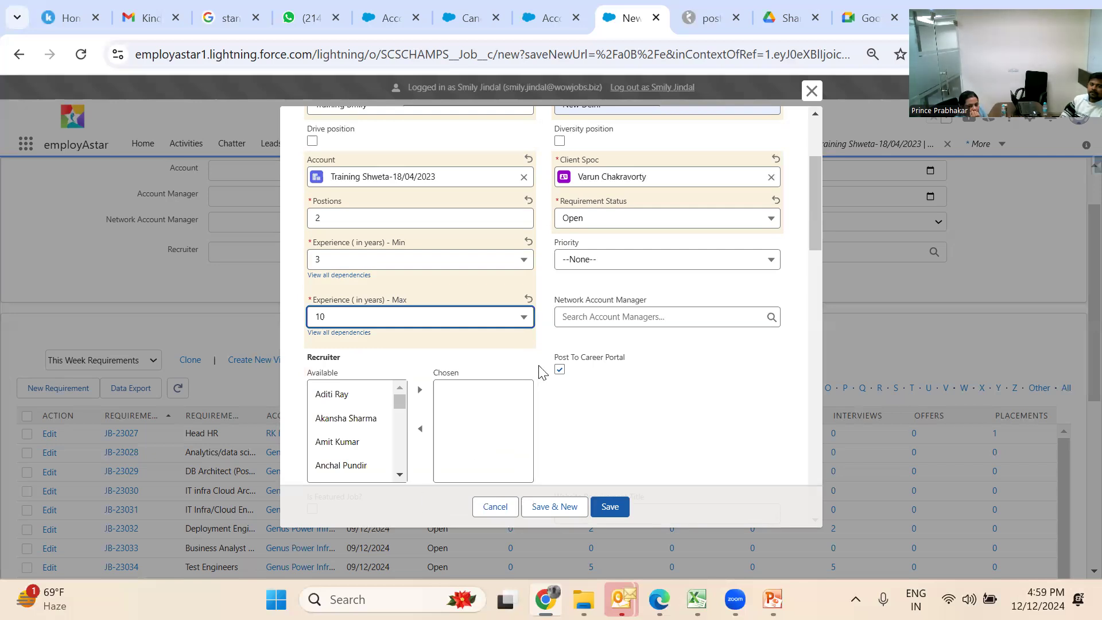
left_click(604, 263)
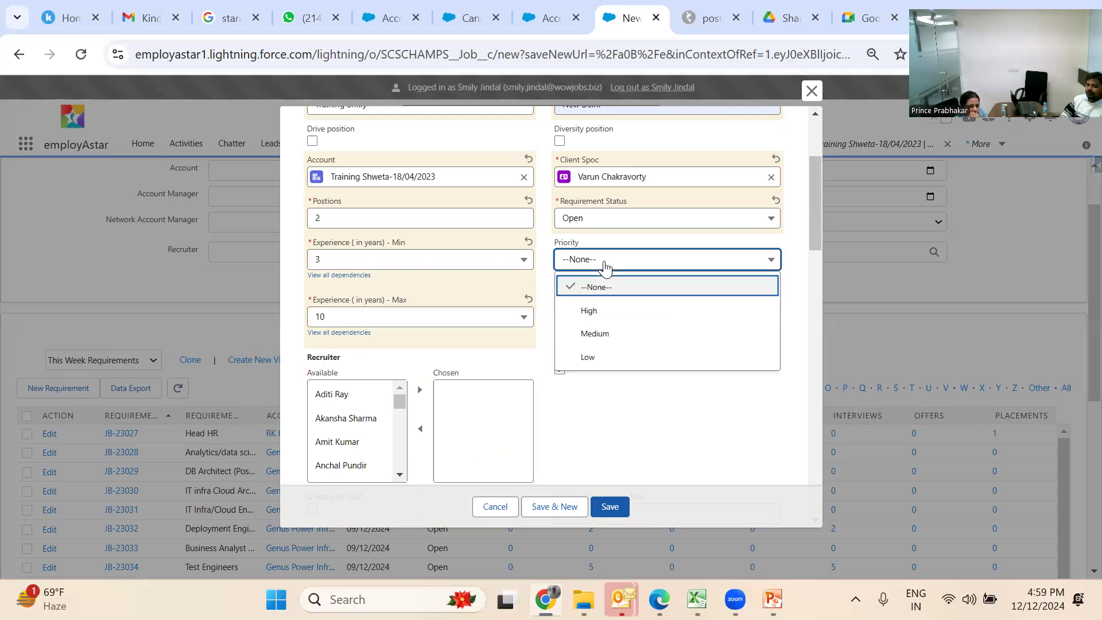
left_click(608, 310)
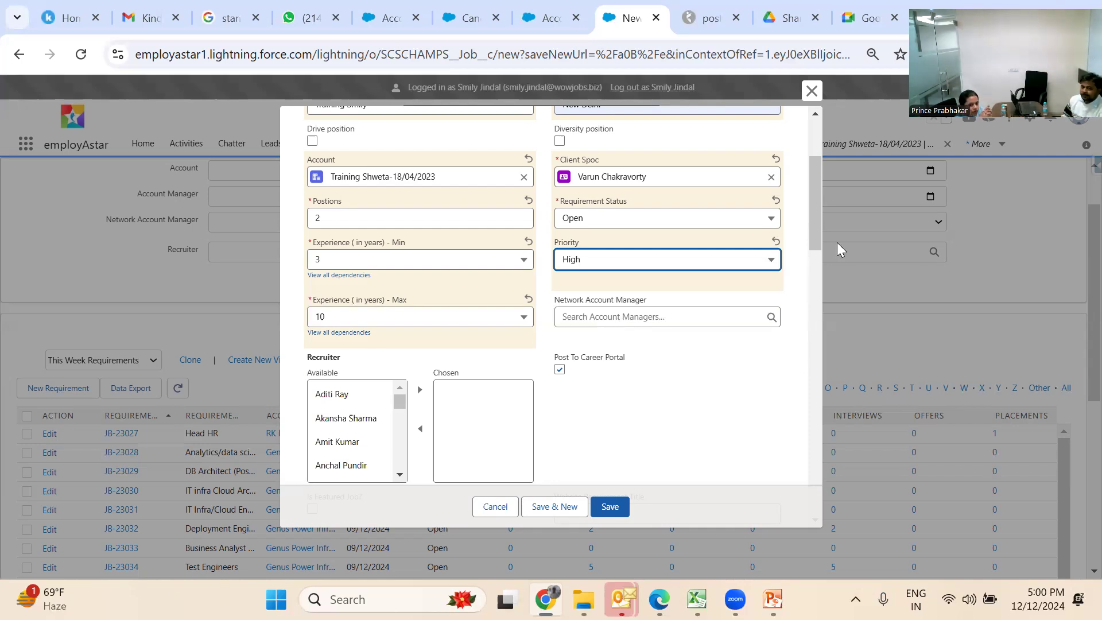
Move the logged-in user from Available to Chosen in the Recruiter list
left_click_drag(820, 238, 820, 263)
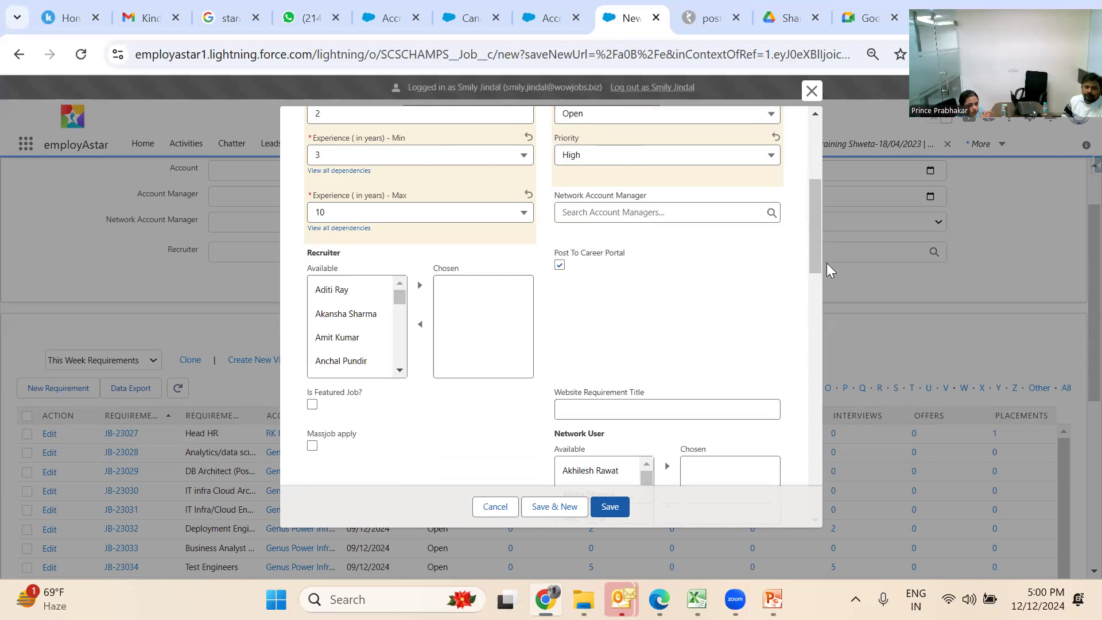
left_click(387, 341)
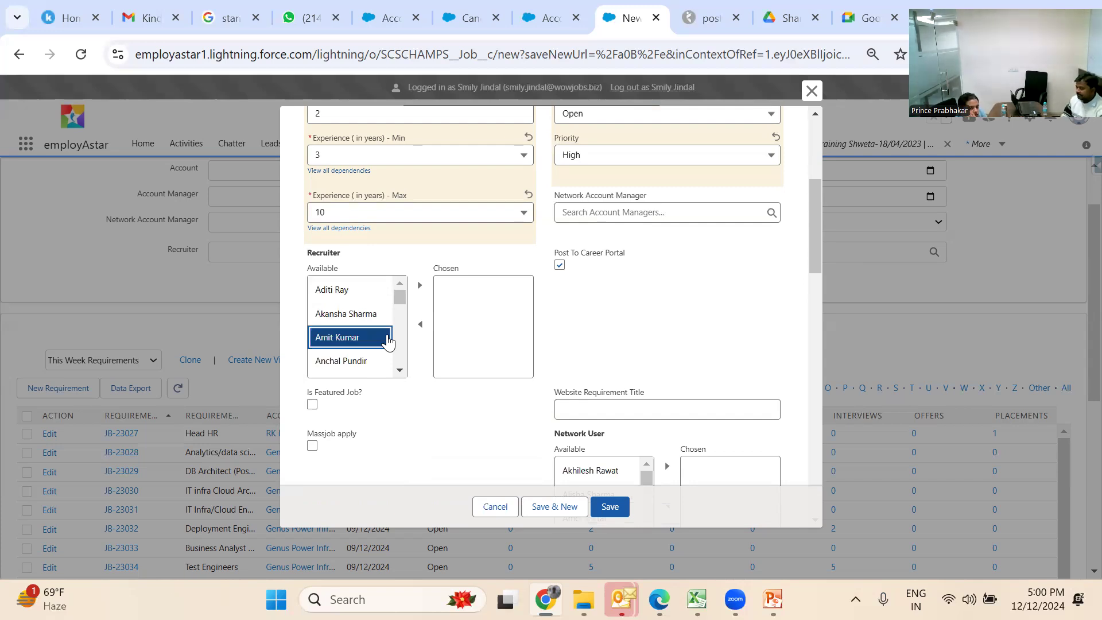
key("Down")
key("Down")
key("Down")
key("Down")
key("Down")
key("Down")
key("Down")
key("Down")
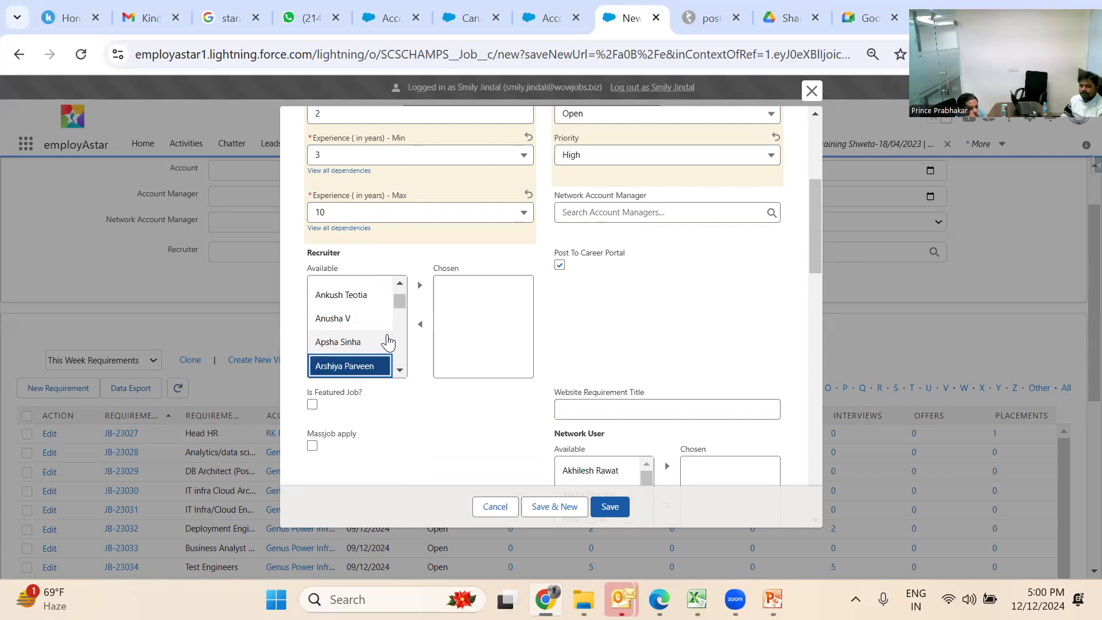
key("Down")
key("Down")
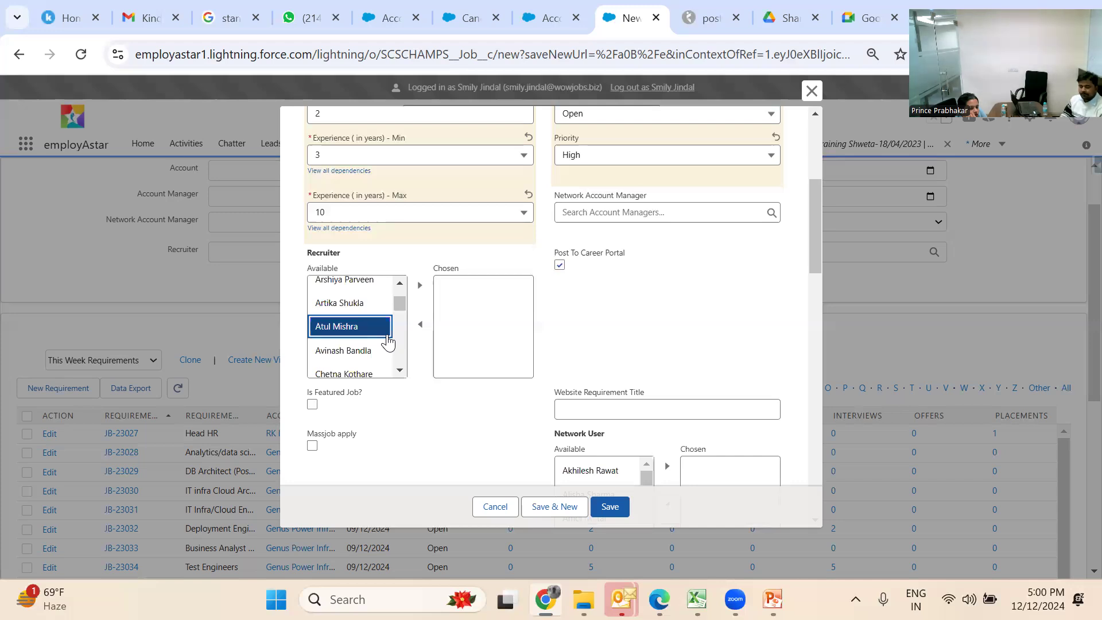
key("Down")
key("Down")
key("Down")
key("Down")
key("Down")
key("Down")
key("Down")
key("Down")
key("Down")
key("Down")
key("Down")
key("Down")
key("Down")
key("Down")
key("Down")
key("Down")
key("Down")
key("Down")
key("Down")
key("Down")
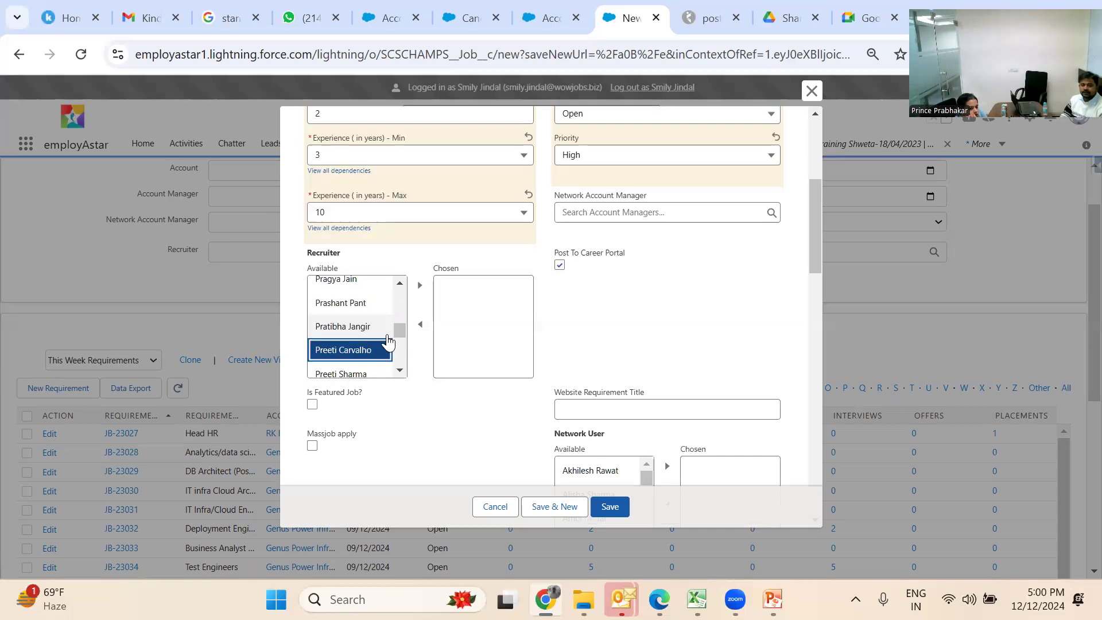
key("Down")
key("Down")
key("Down")
key("Down")
key("Down")
key("Down")
key("Down")
key("Down")
key("Down")
key("Down")
key("Down")
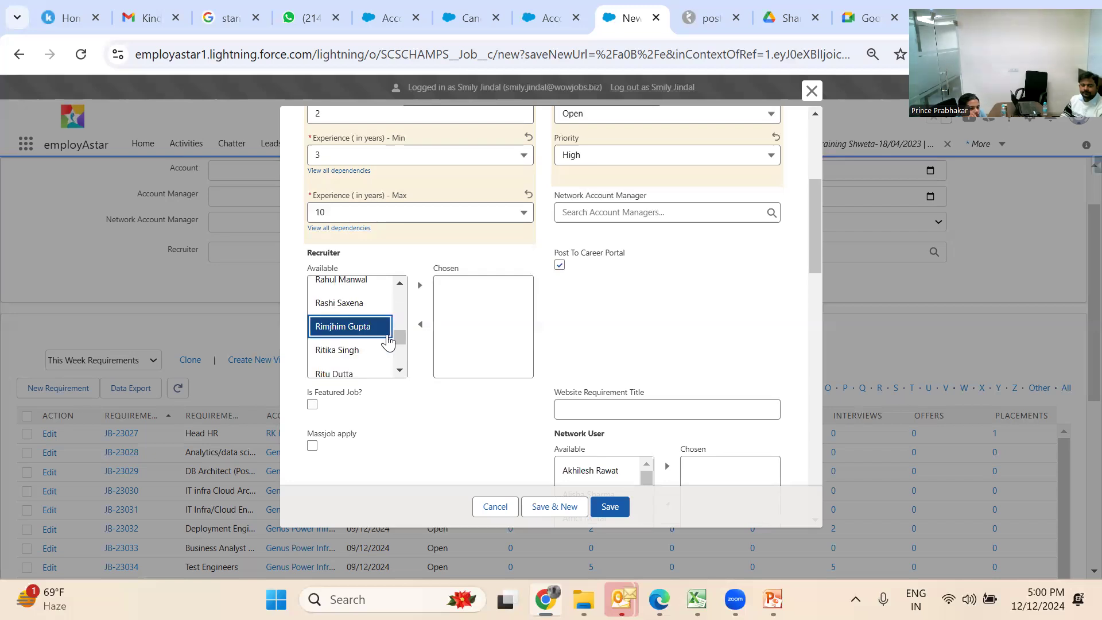
key("Down")
key("Down")
key("Down")
key("Down")
key("Down")
key("Down")
key("Up")
key("Up")
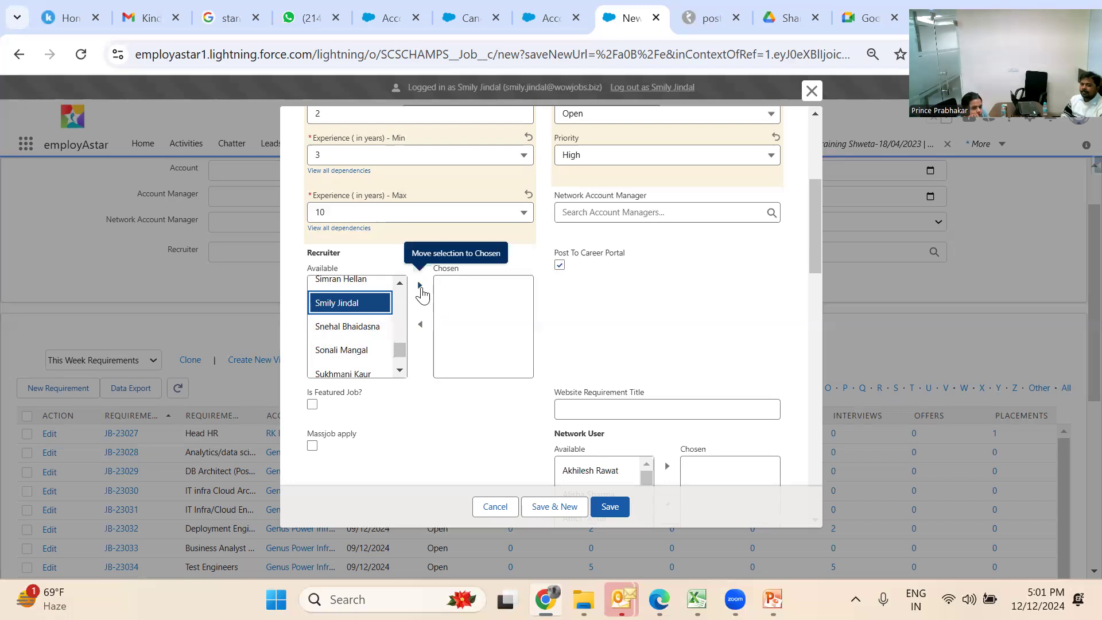
left_click(421, 285)
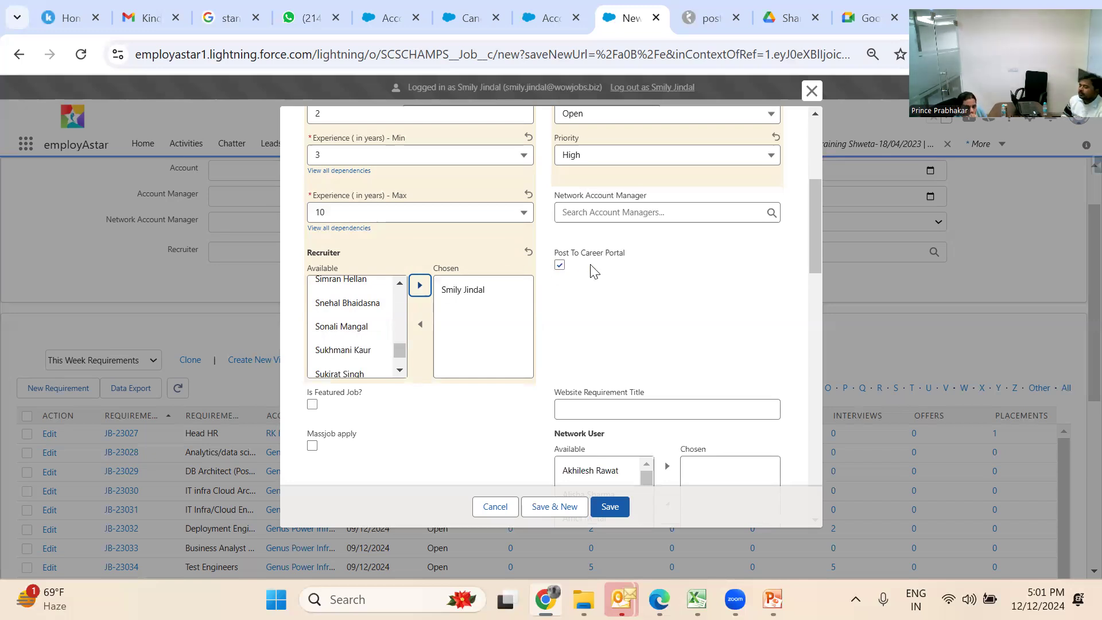
Tick Post To Career Portal on the new requirement form
left_click(560, 266)
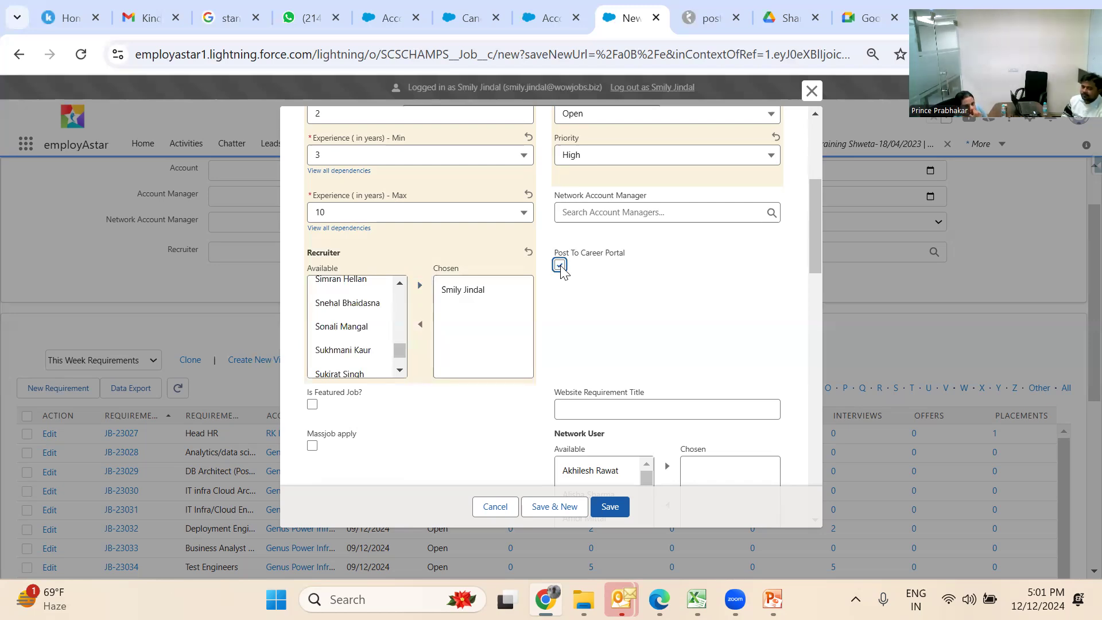
left_click(560, 266)
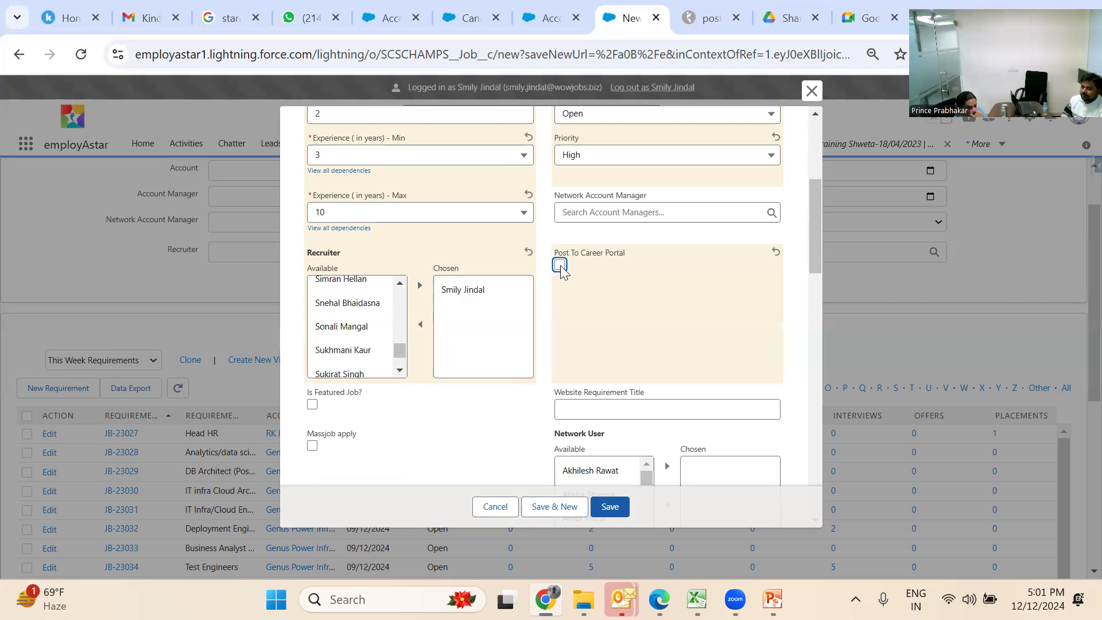
left_click(624, 408)
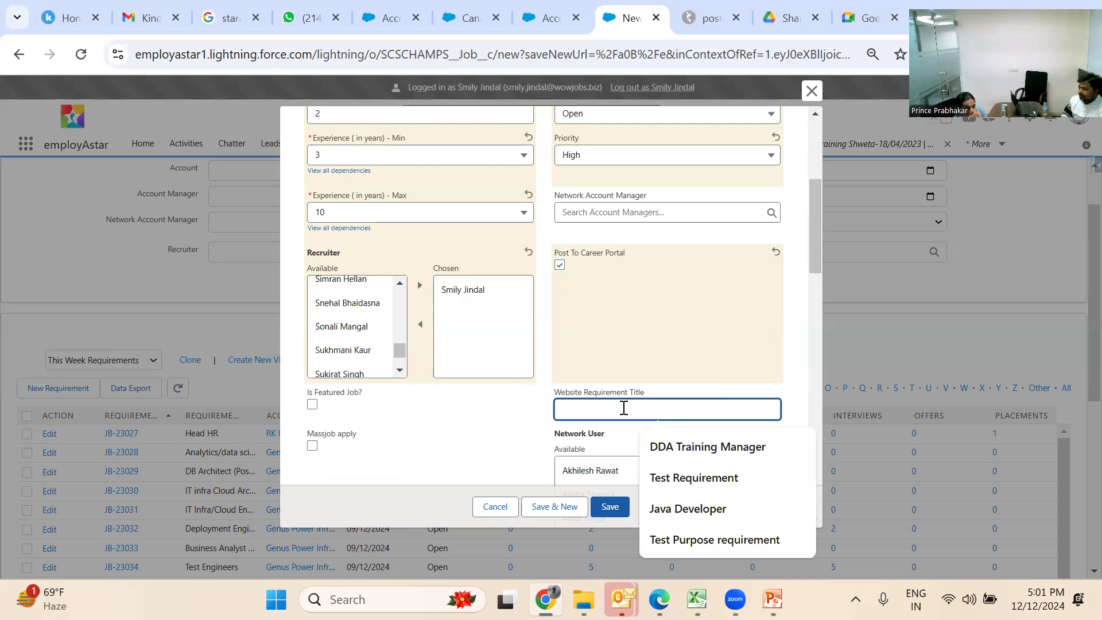
left_click(513, 417)
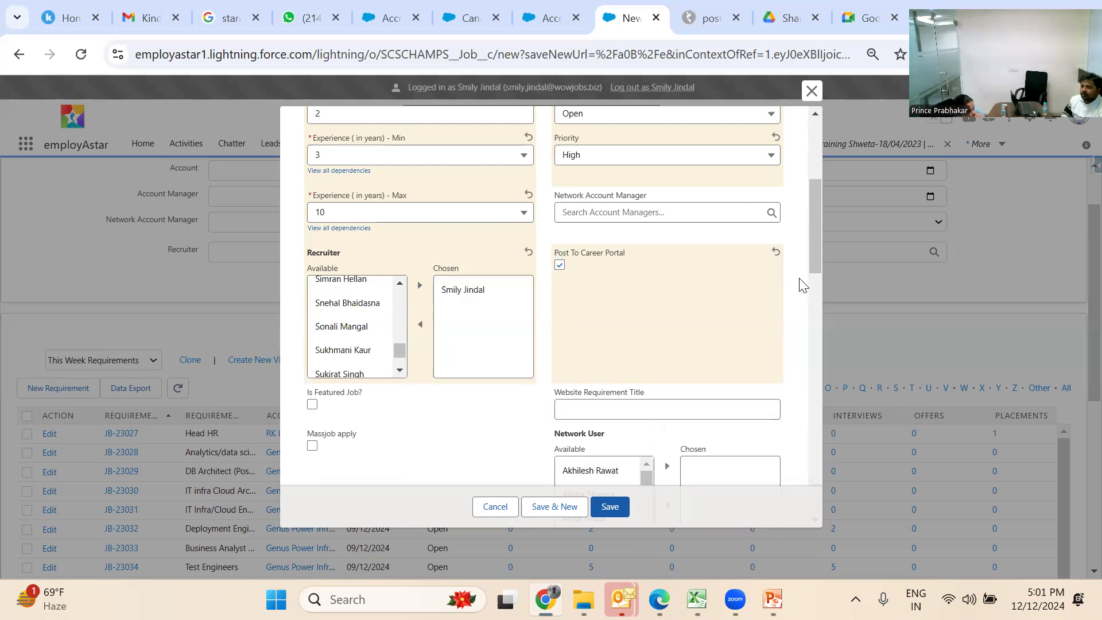
scroll(809, 247, "up", 1)
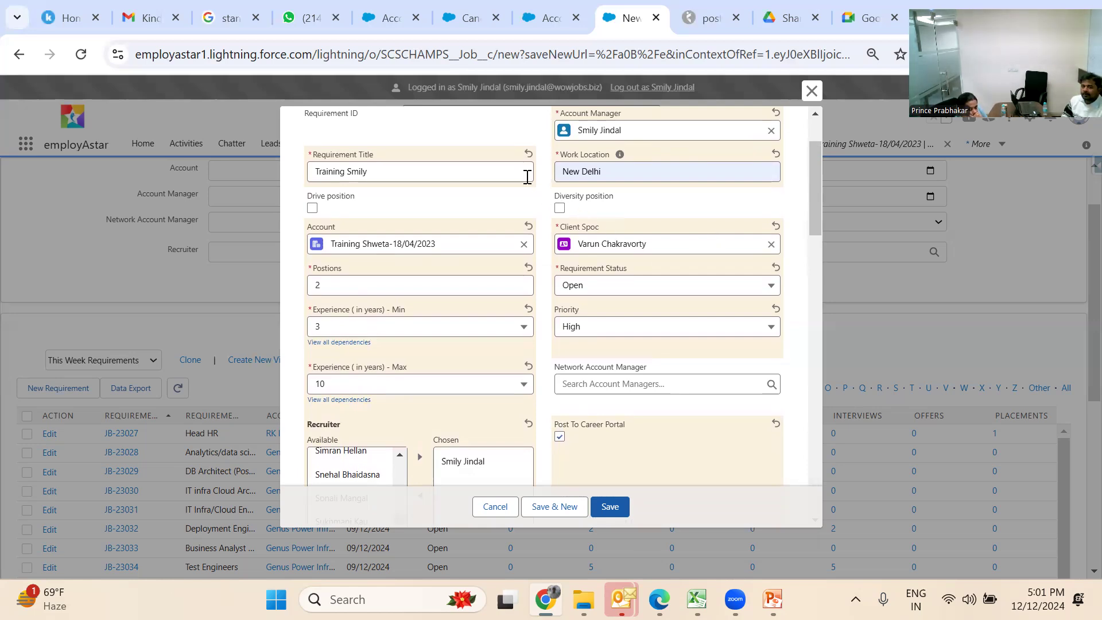
Touch up the requirement title and enter 'Training Smily' as the website requirement title
left_click(505, 166)
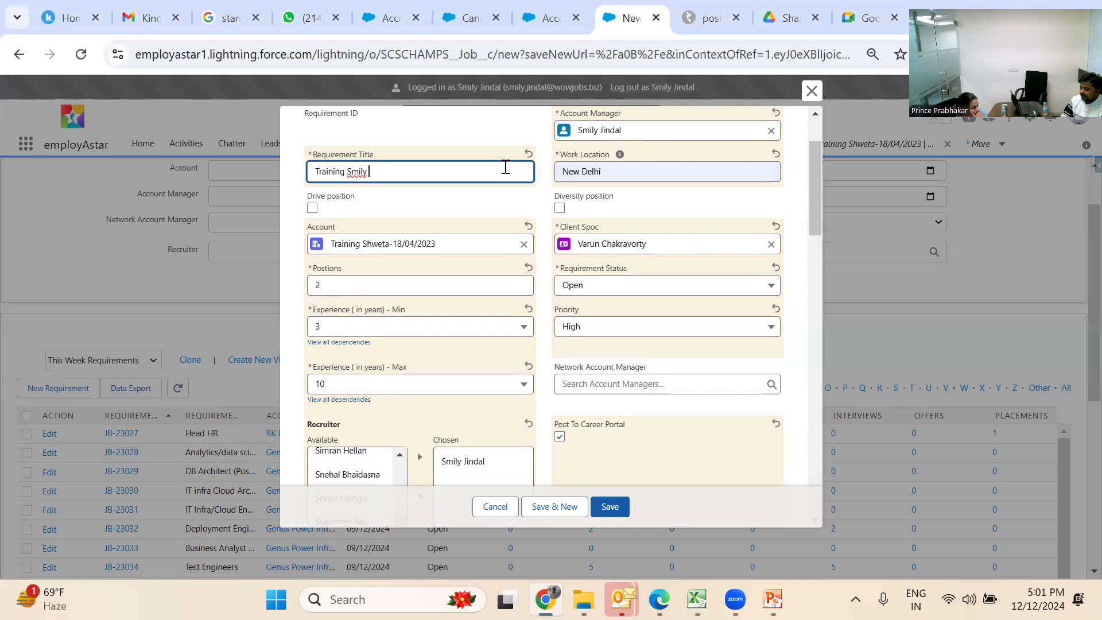
type("(HDFC)")
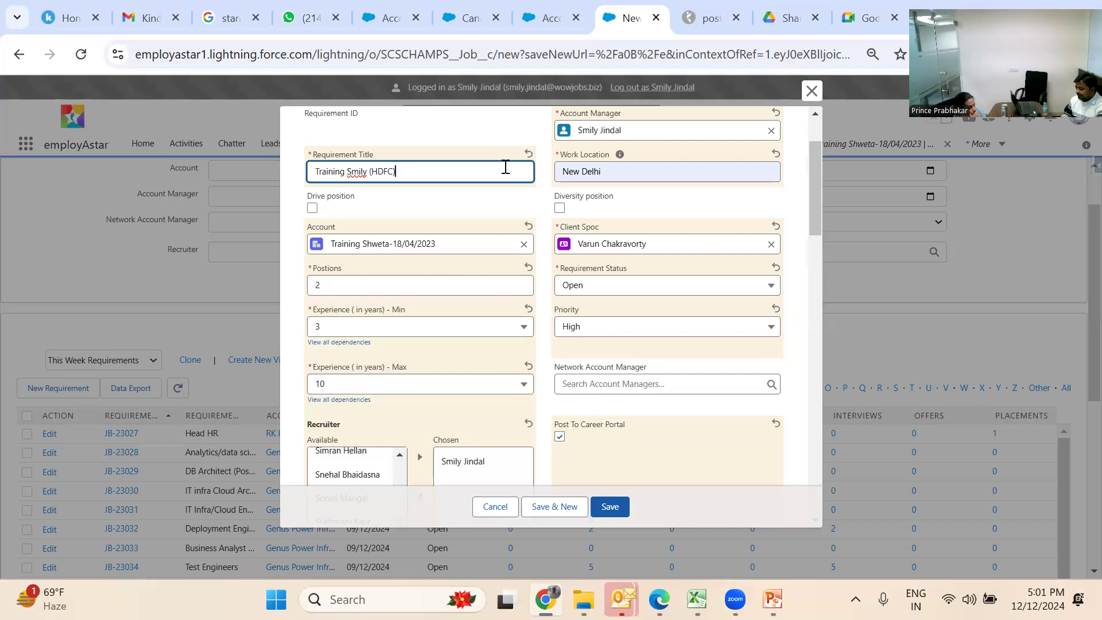
key("BackSpace")
key("BackSpace")
key("BackSpace")
key("BackSpace")
key("BackSpace")
key("BackSpace")
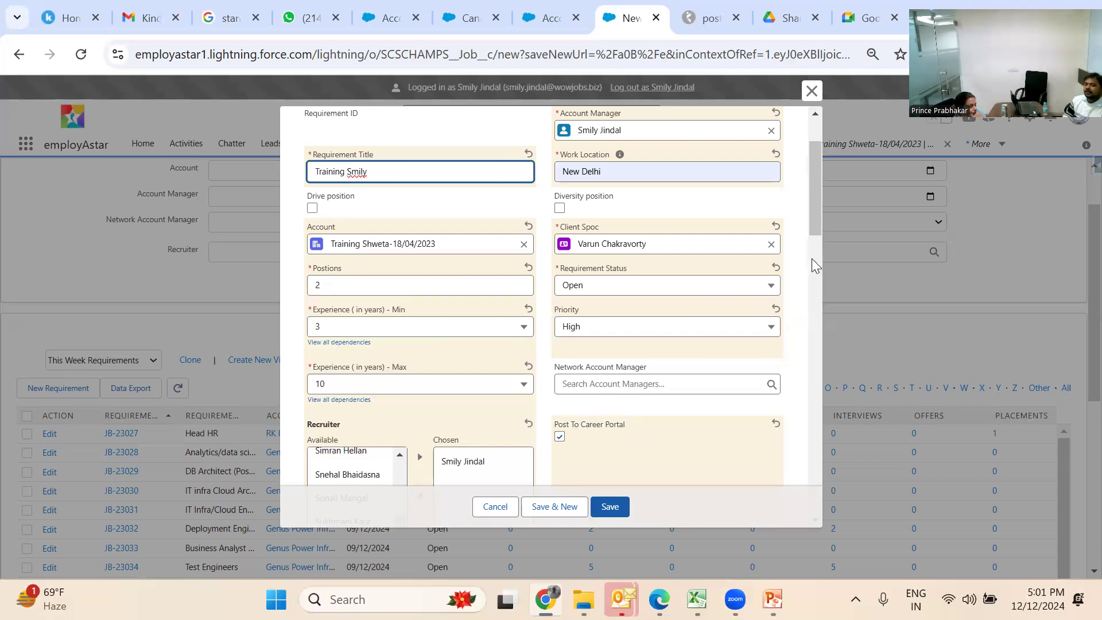
left_click_drag(812, 215, 827, 265)
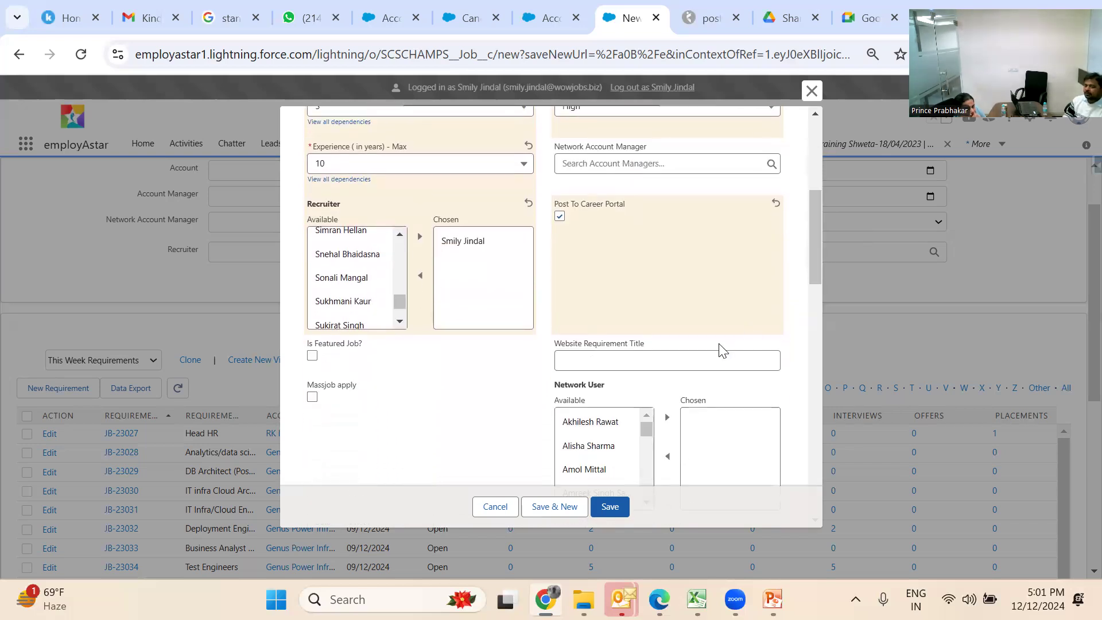
left_click(706, 354)
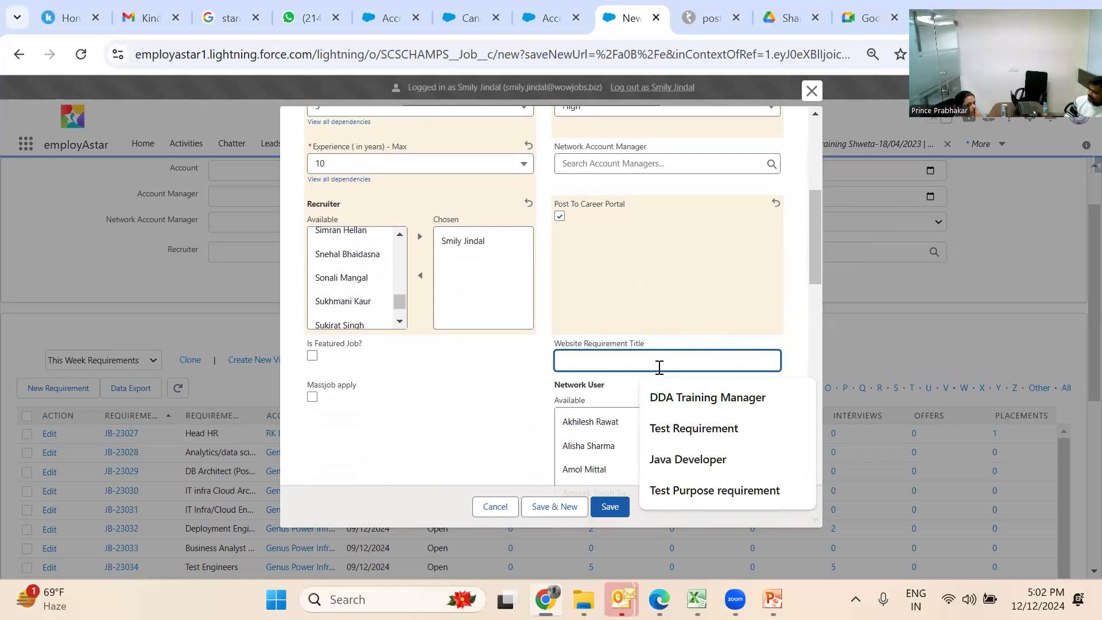
type("Training")
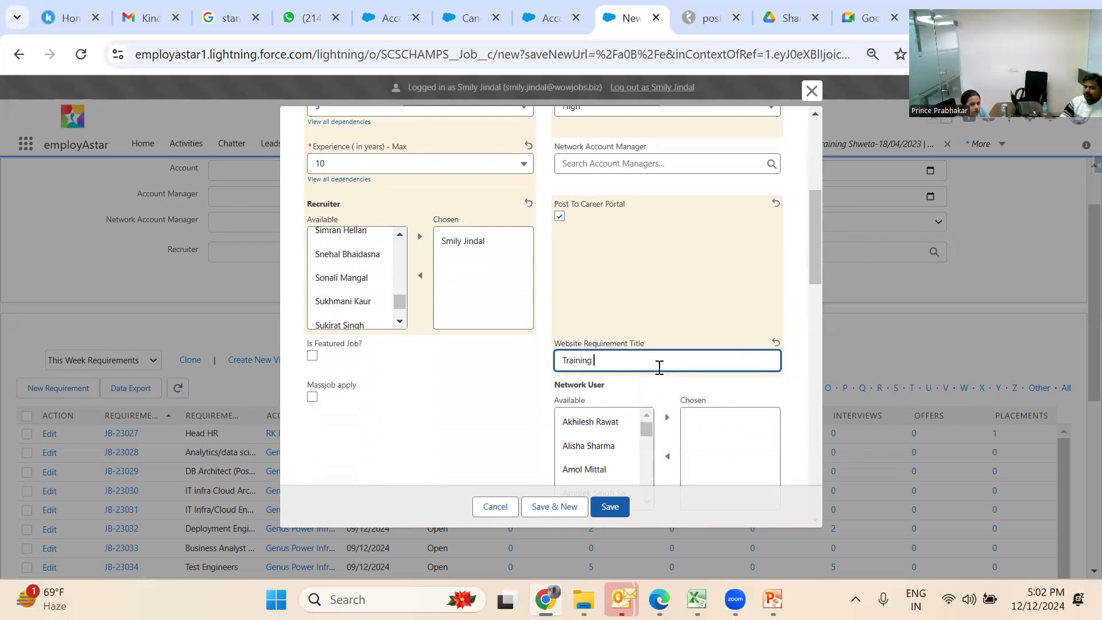
type(" Smily")
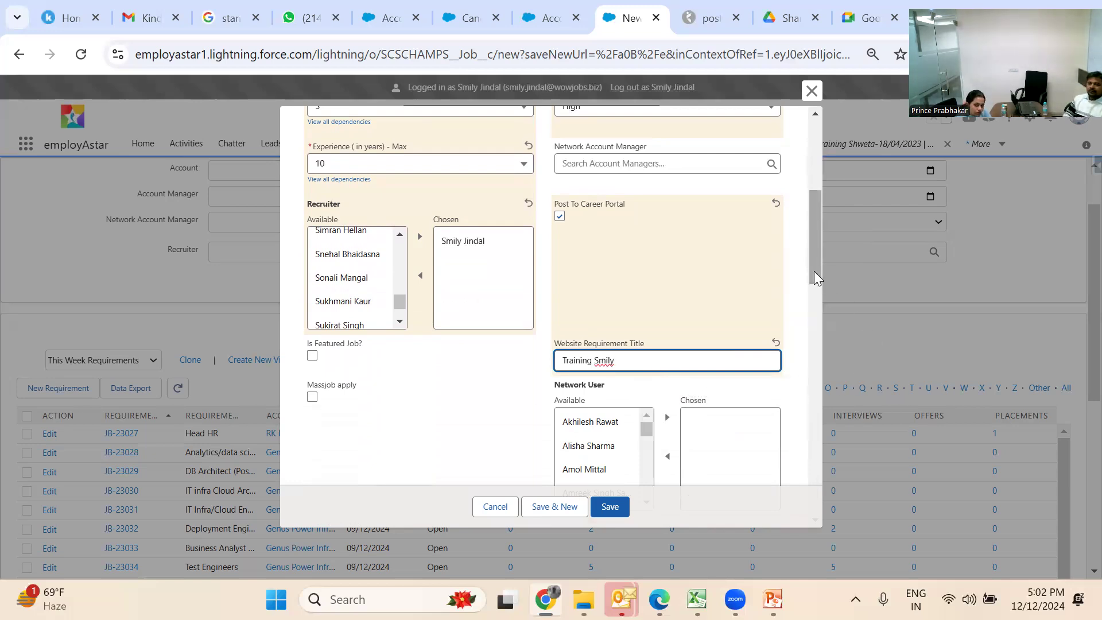
left_click_drag(808, 264, 810, 283)
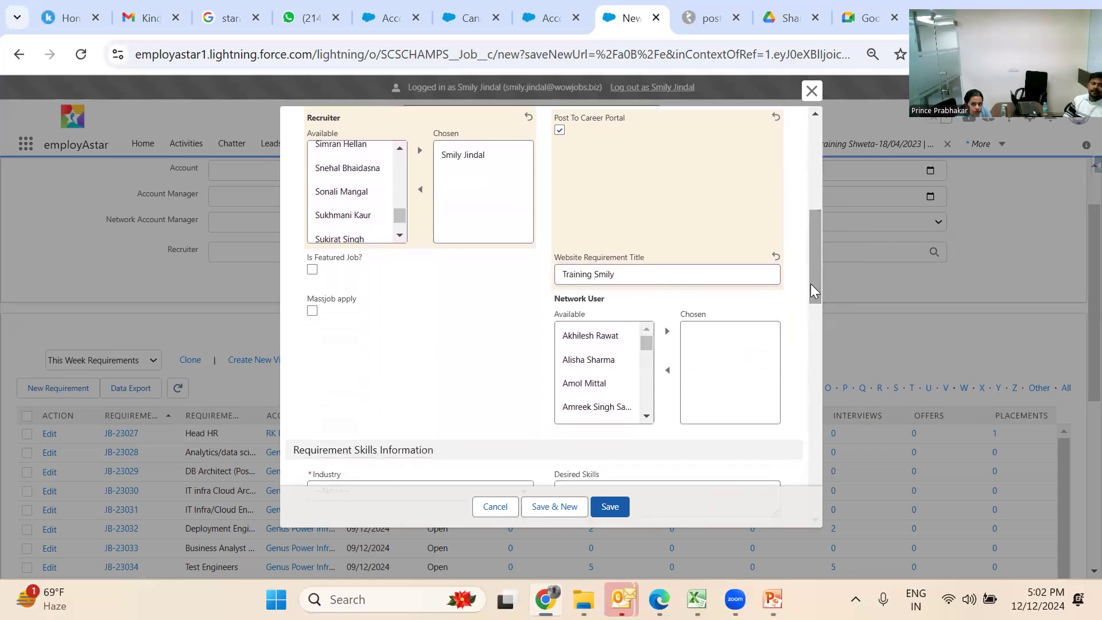
Tick the Massjob apply checkbox and scroll toward Requirement Skills
left_click(312, 312)
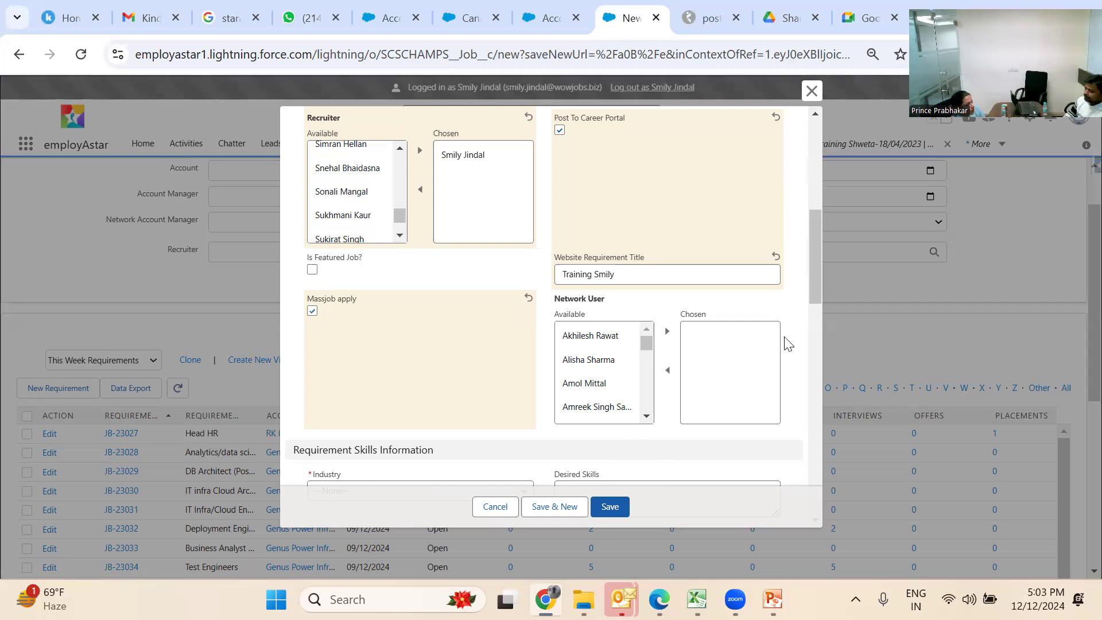
left_click_drag(813, 297, 815, 324)
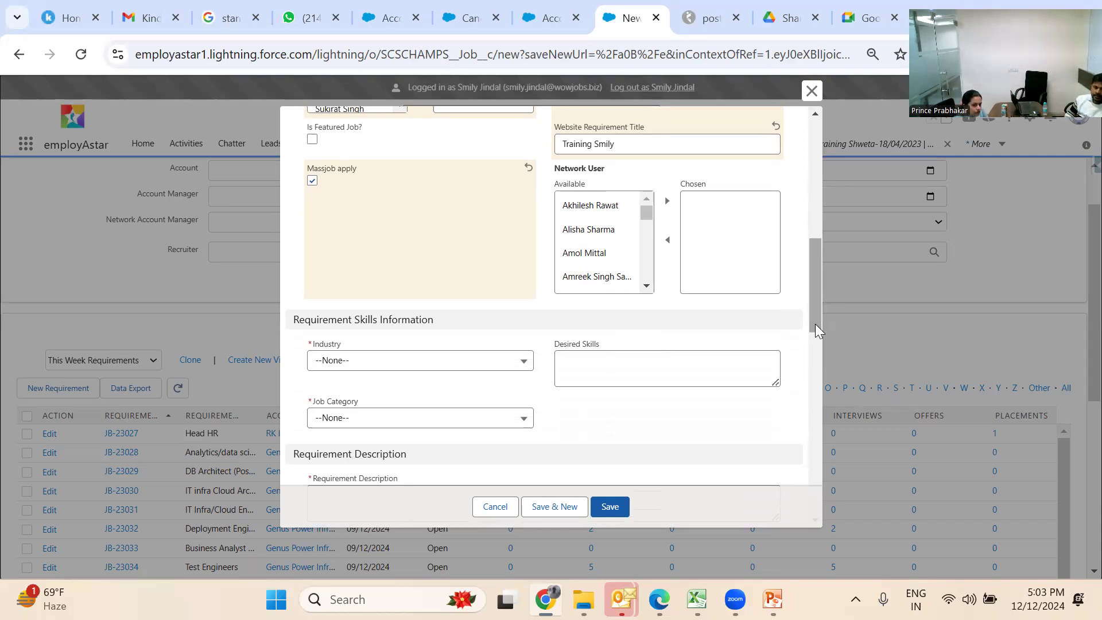
Set Industry to Banking and Financial services and desired skills to 'Training, HR, Talent Acquisition'
left_click(450, 363)
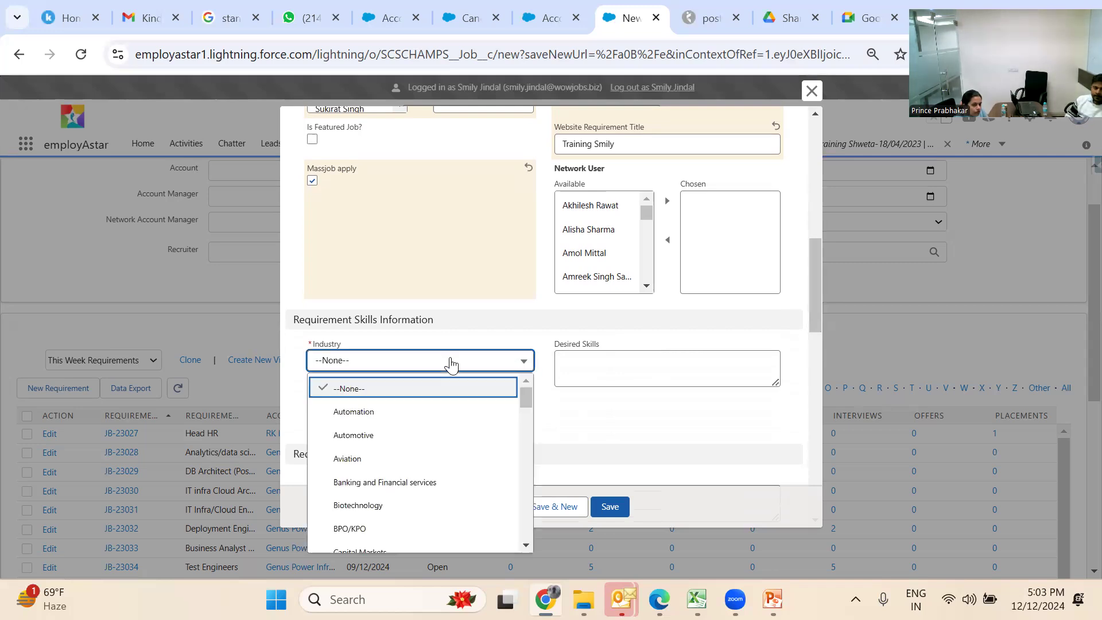
left_click(426, 481)
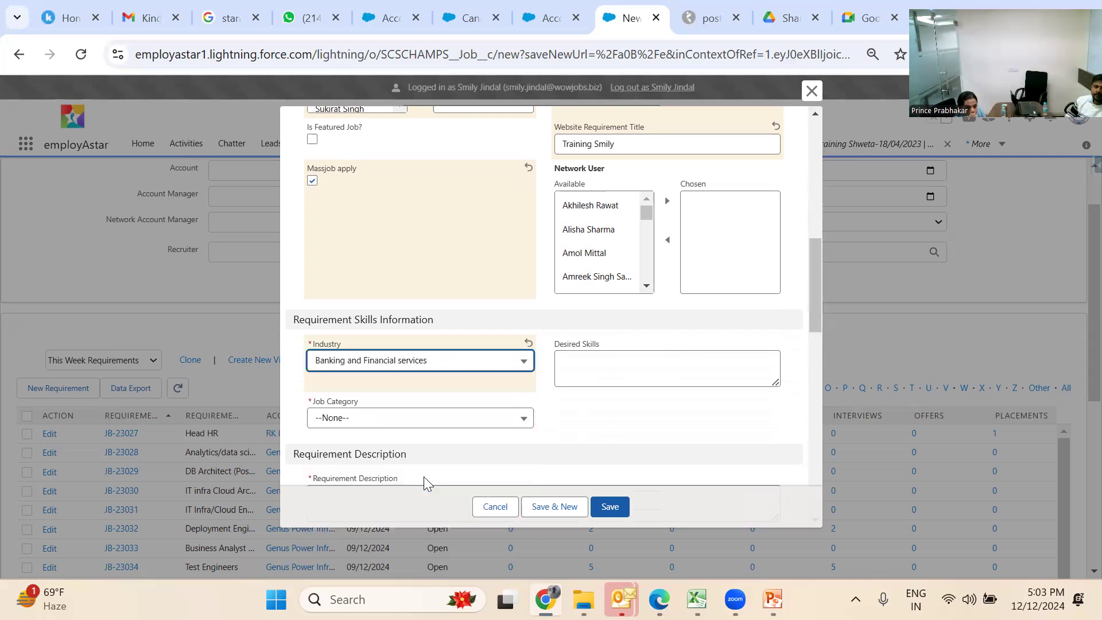
left_click(595, 365)
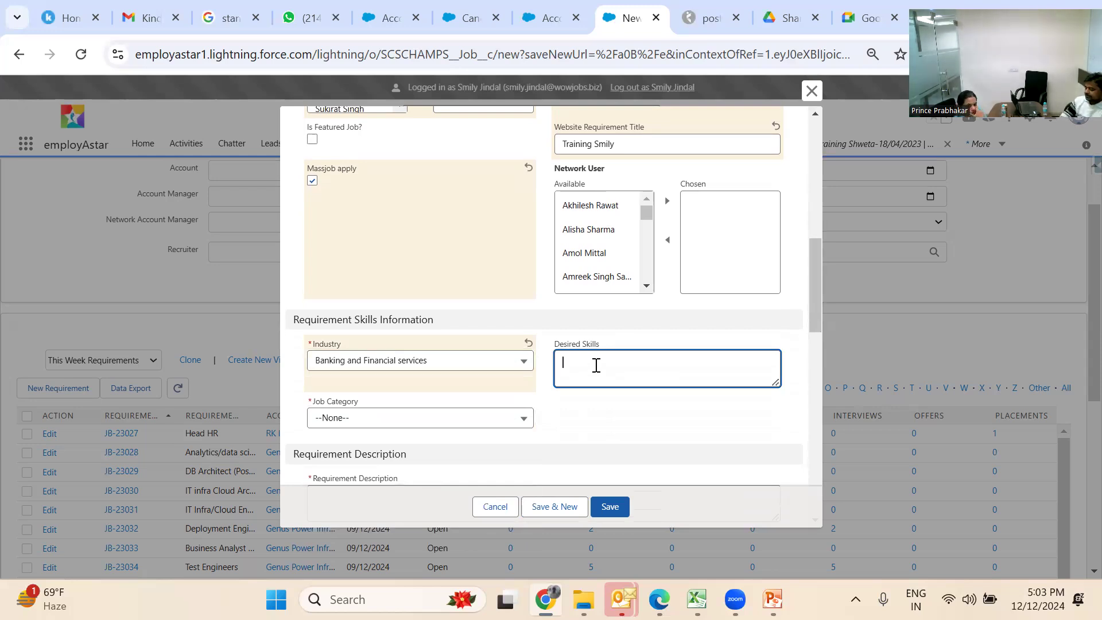
type("Train")
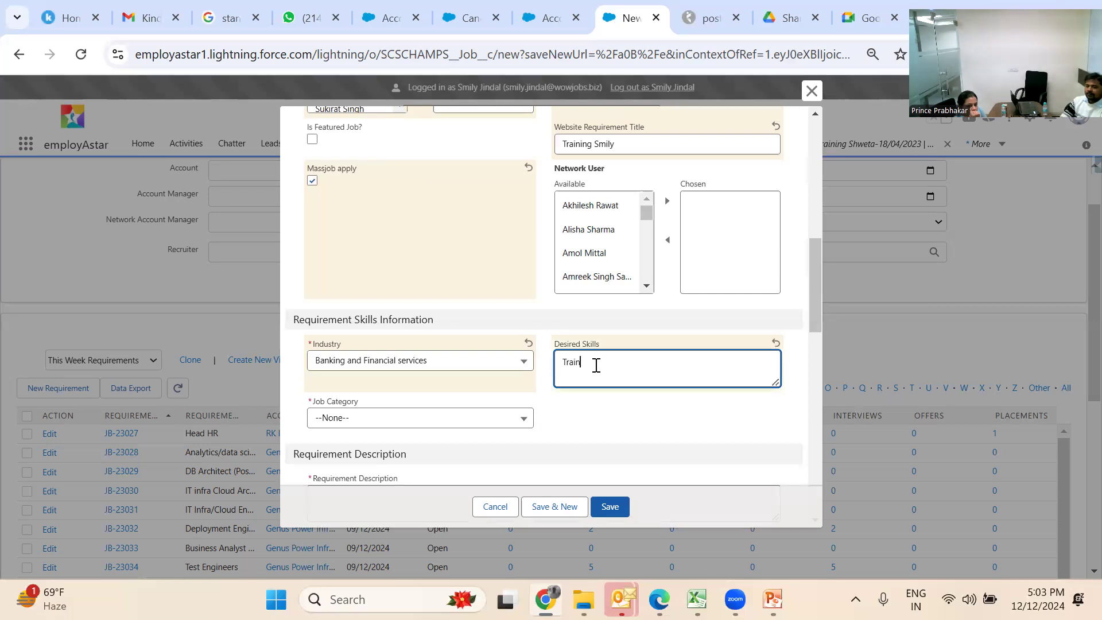
type("ing, HR,")
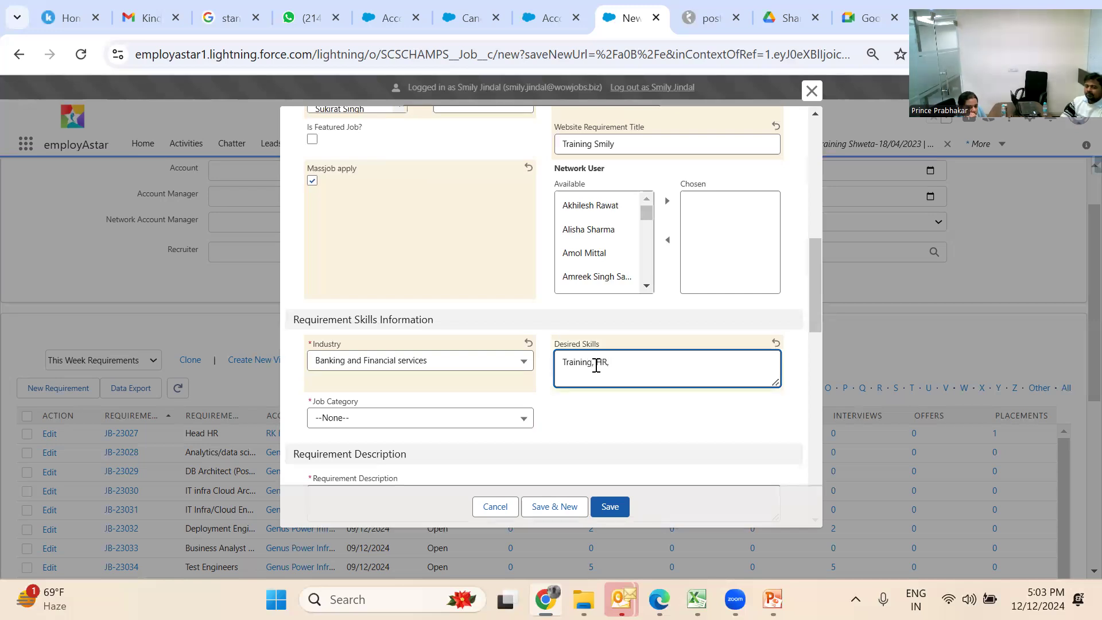
type(" Talent")
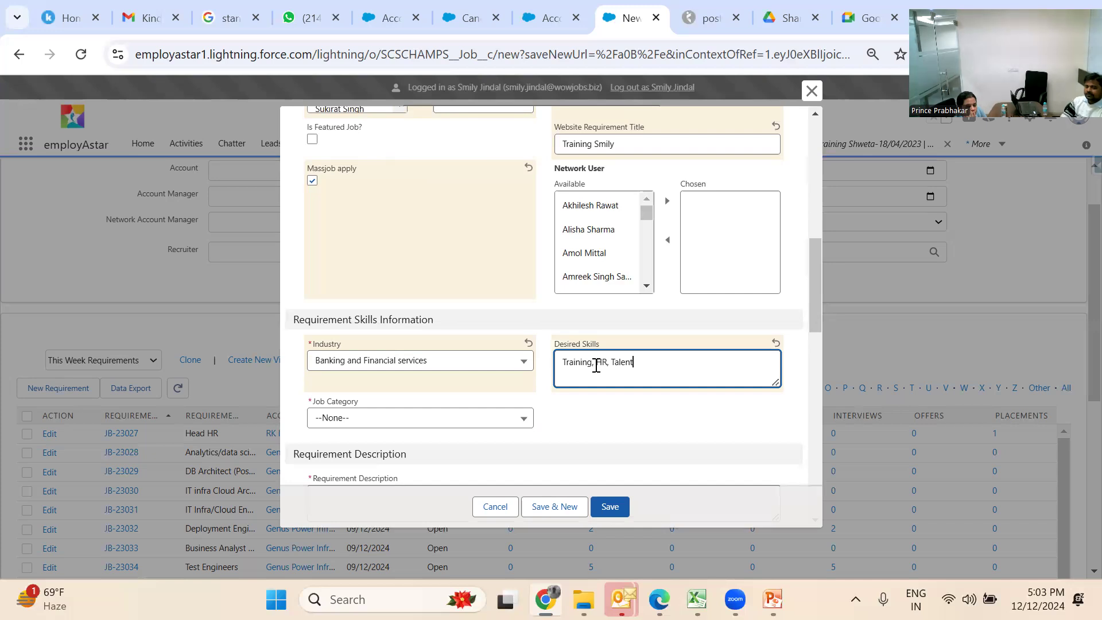
type(" ACQU")
key("BackSpace")
key("BackSpace")
key("BackSpace")
type("cqui")
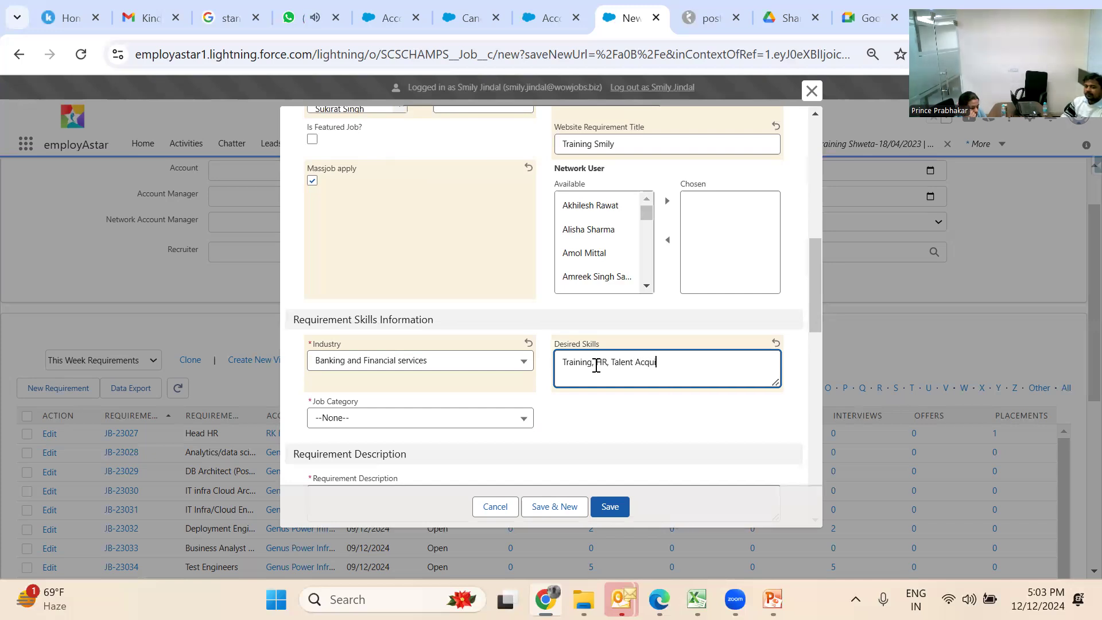
type("sition")
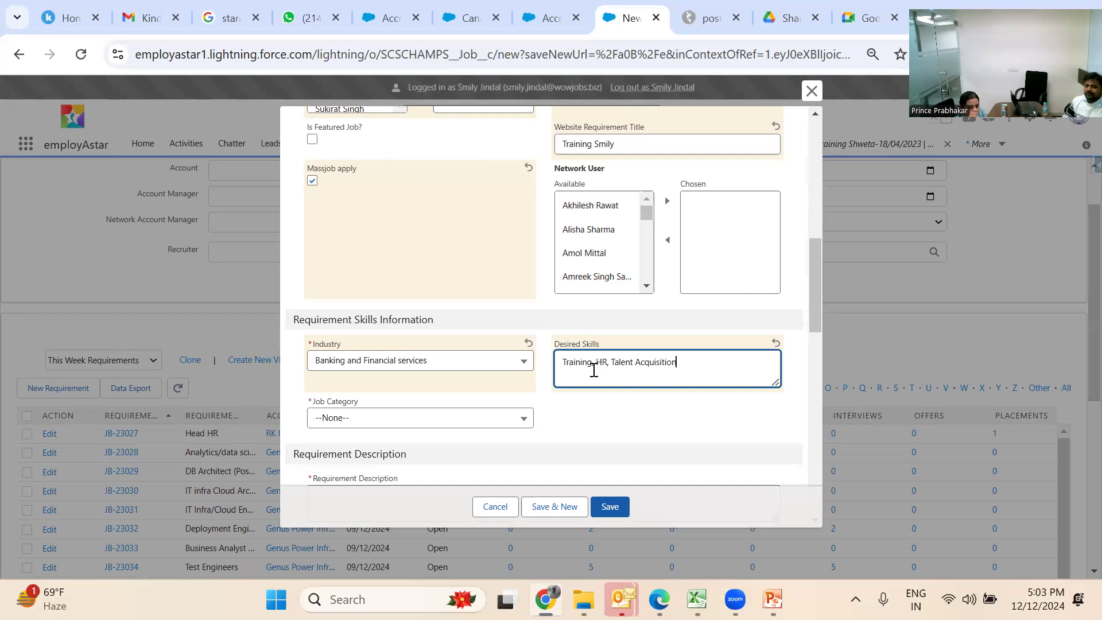
Choose HR, Recruitment, Administration, IR as the job category
left_click(501, 416)
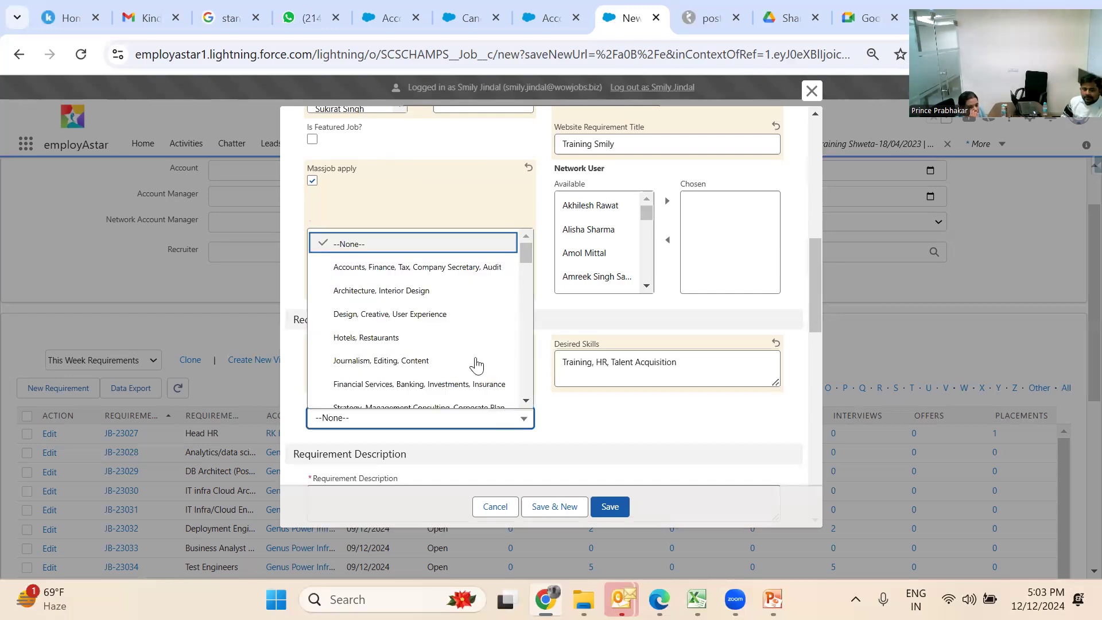
left_click_drag(522, 248, 522, 277)
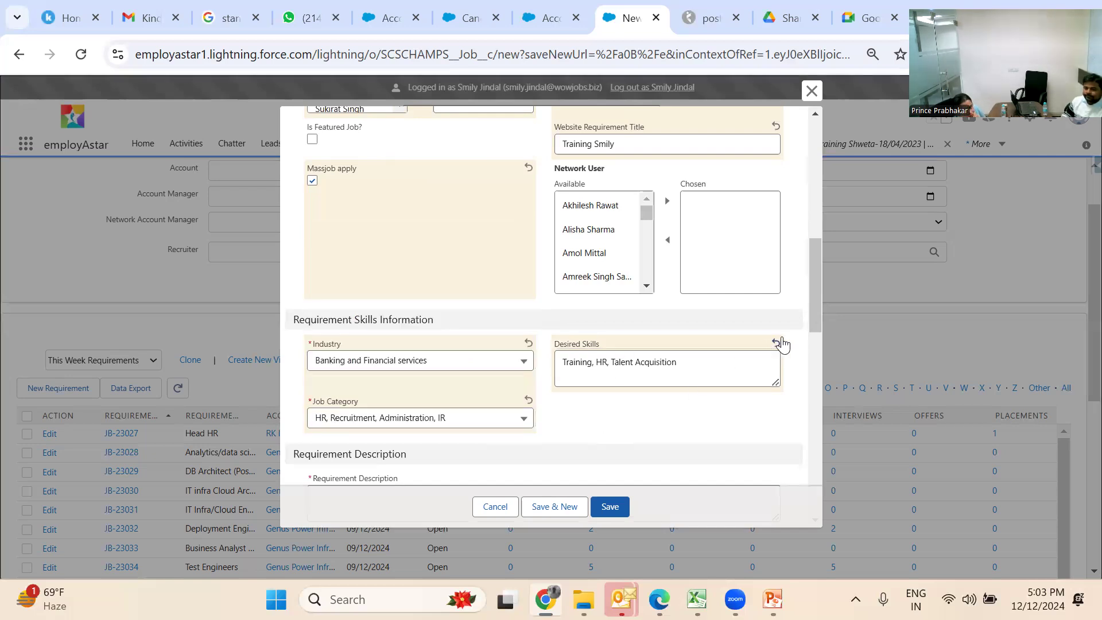
left_click_drag(810, 315, 813, 346)
left_click(723, 362)
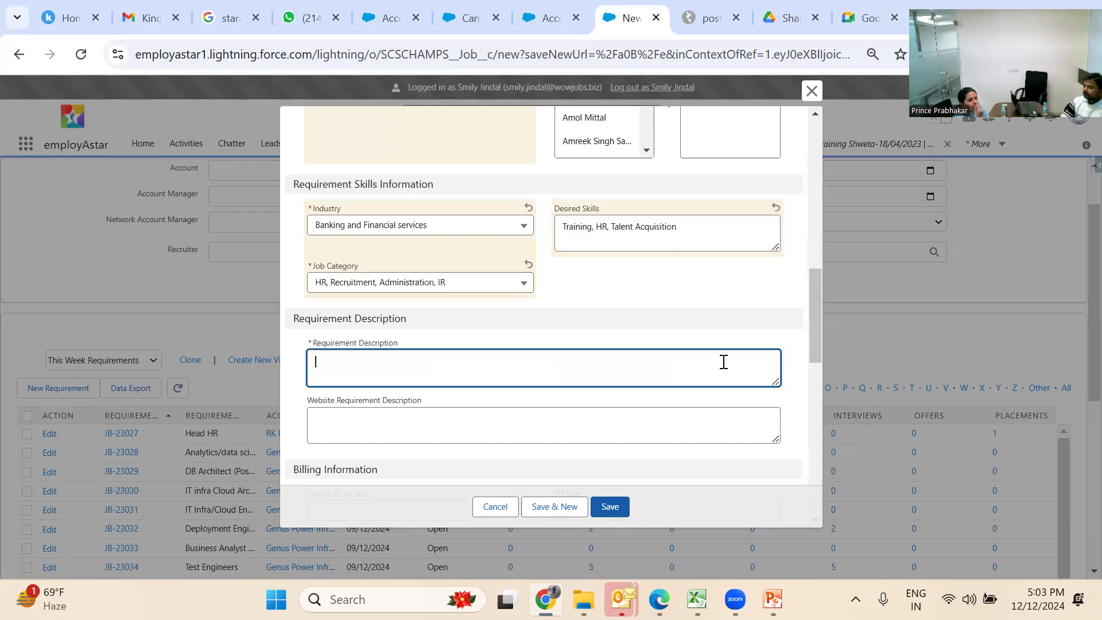
Write 'Good Communication Skills' as the requirement description and copy it into the website description
type("Go")
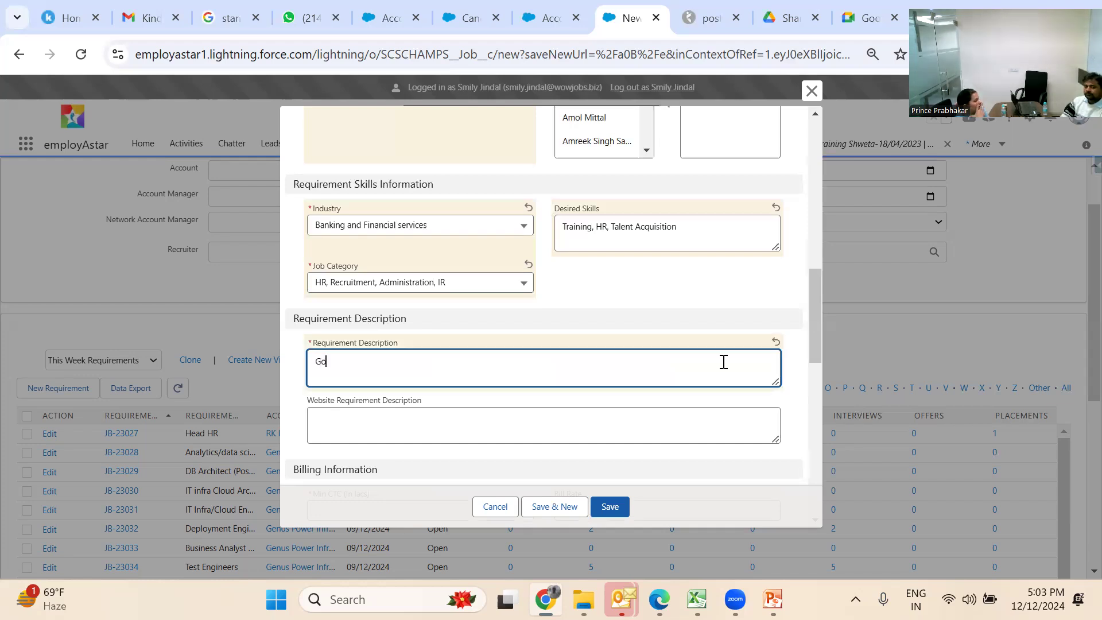
type("od Communic")
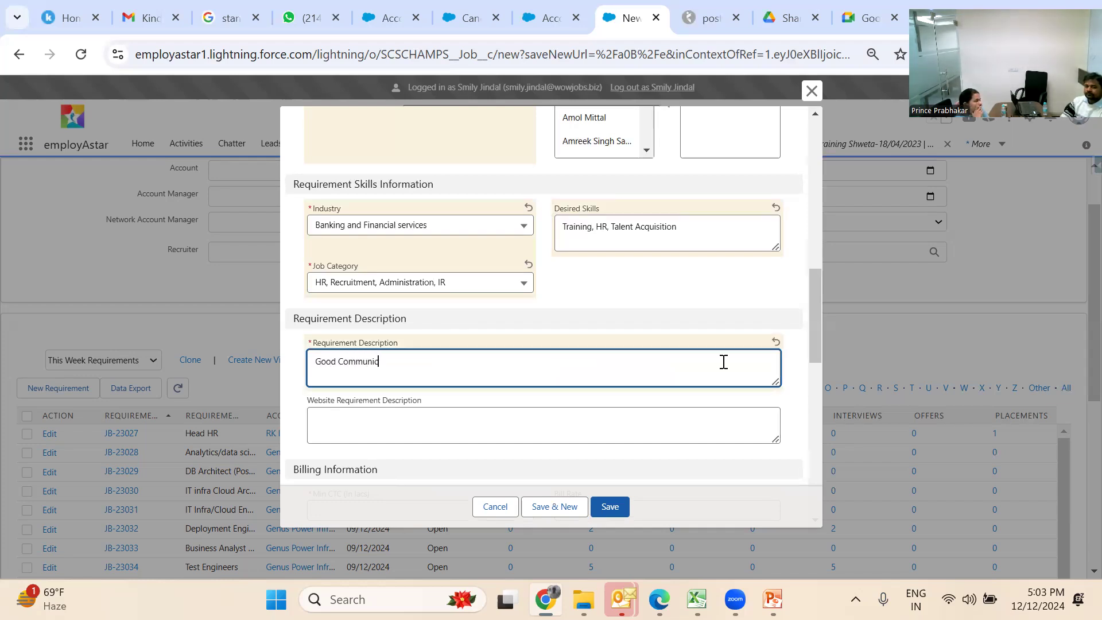
type("ation Skills")
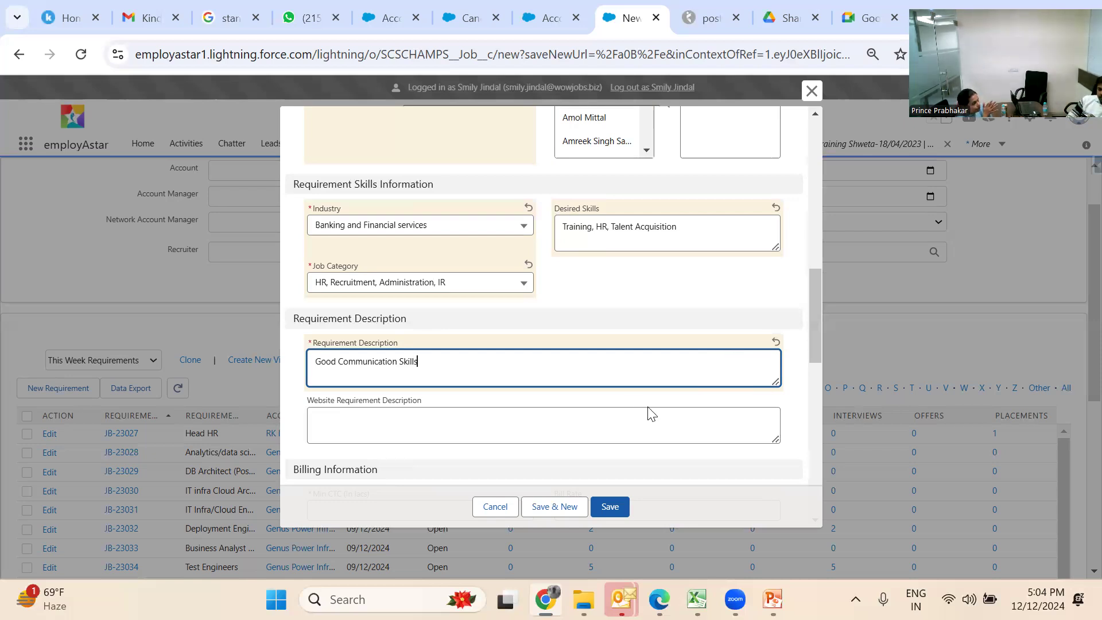
left_click(614, 415)
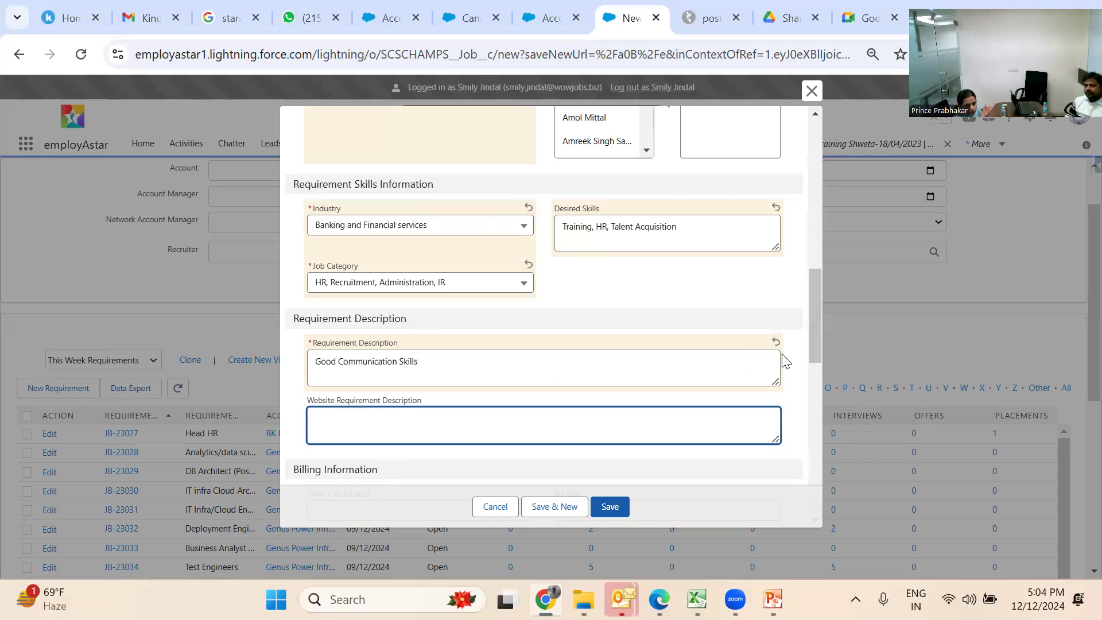
left_click(653, 348)
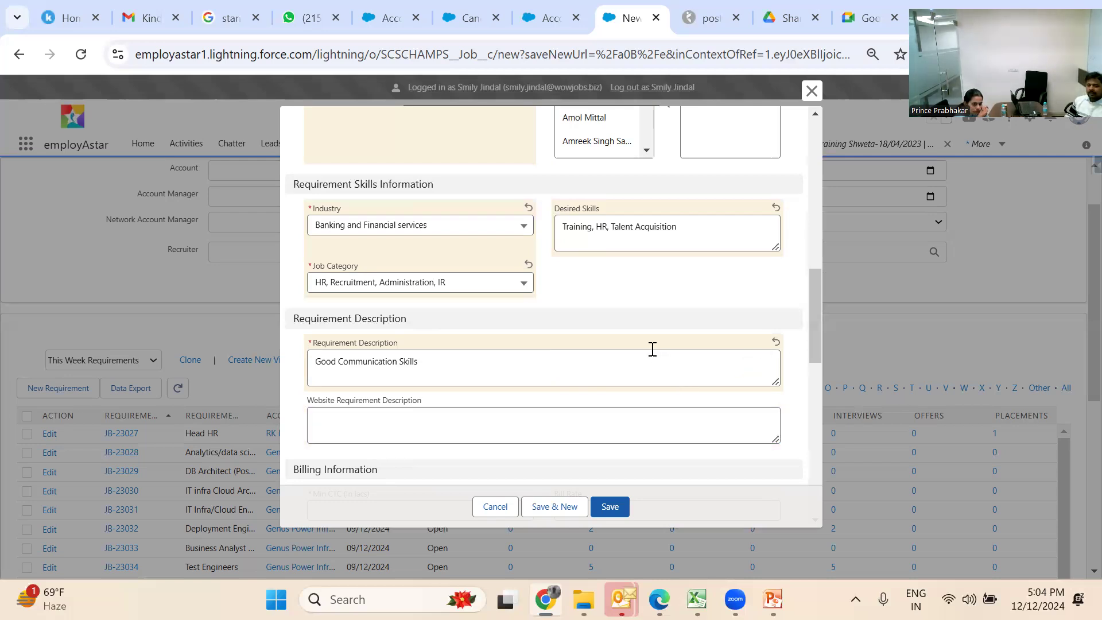
left_click(615, 380)
left_click_drag(616, 380, 264, 393)
key("ctrl+c")
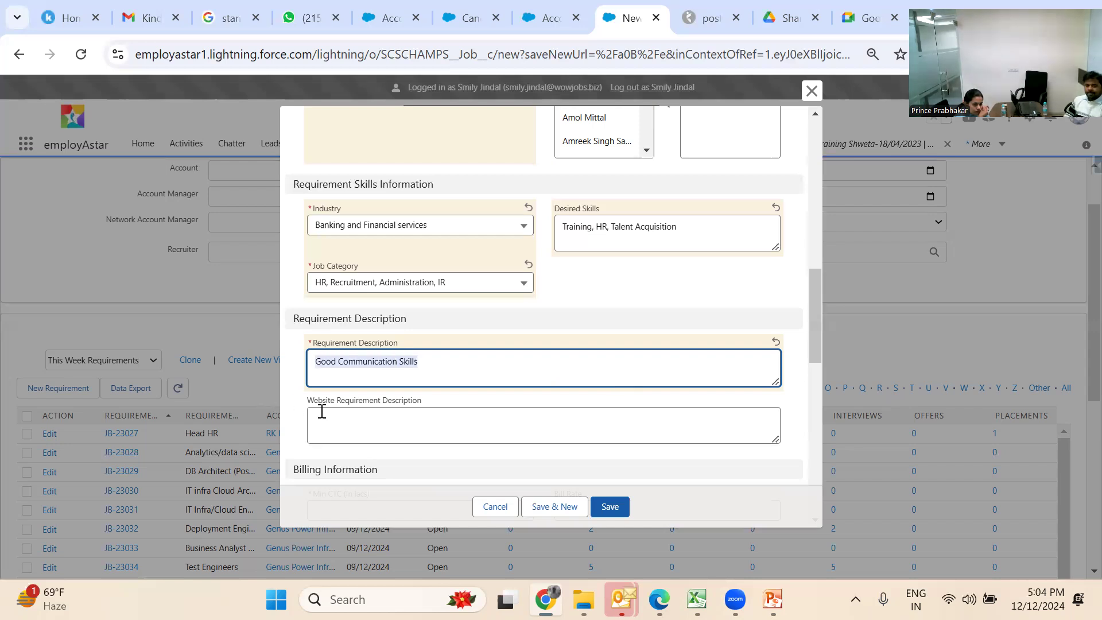
left_click(356, 423)
key("ctrl+v")
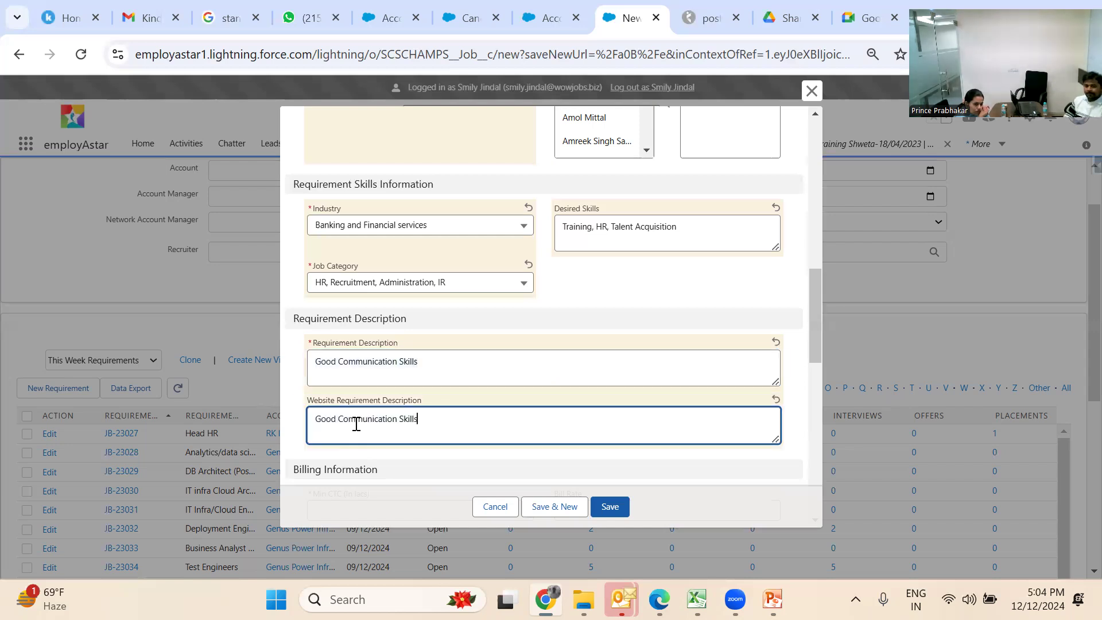
left_click_drag(818, 329, 820, 353)
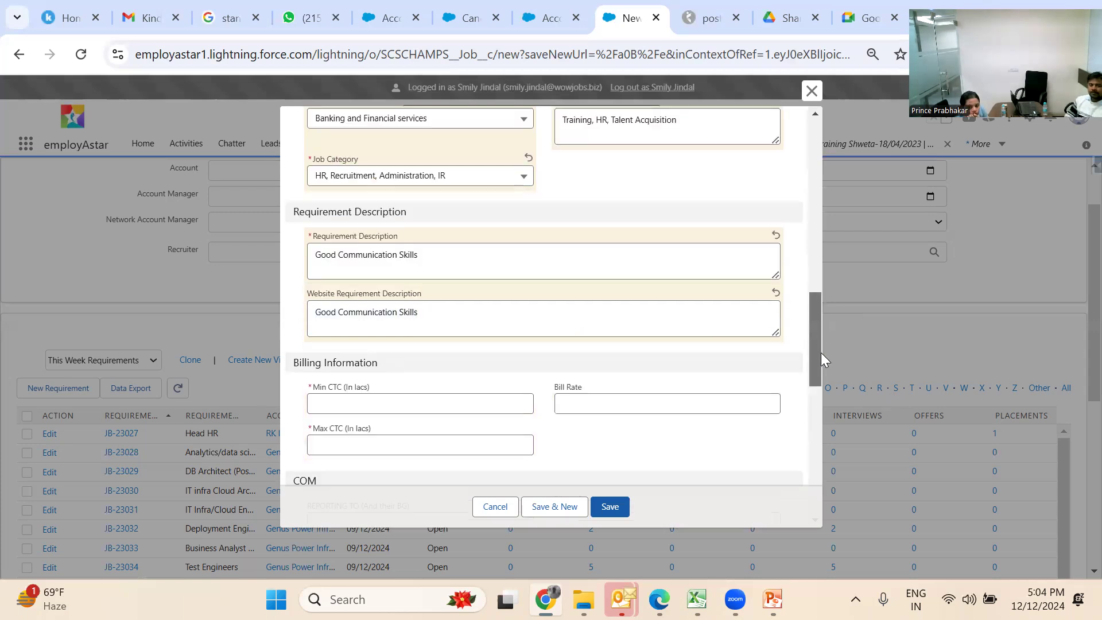
Enter Min CTC 5, Max CTC 7 and Bill Rate 8.33 under Billing Information
left_click(465, 400)
left_click(465, 437)
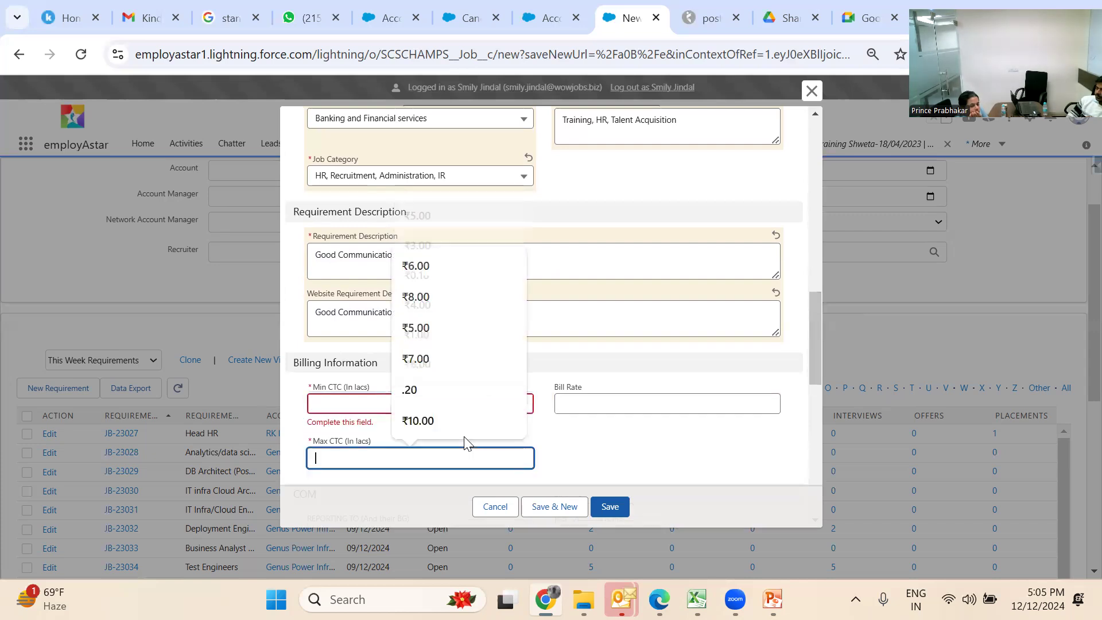
left_click(351, 404)
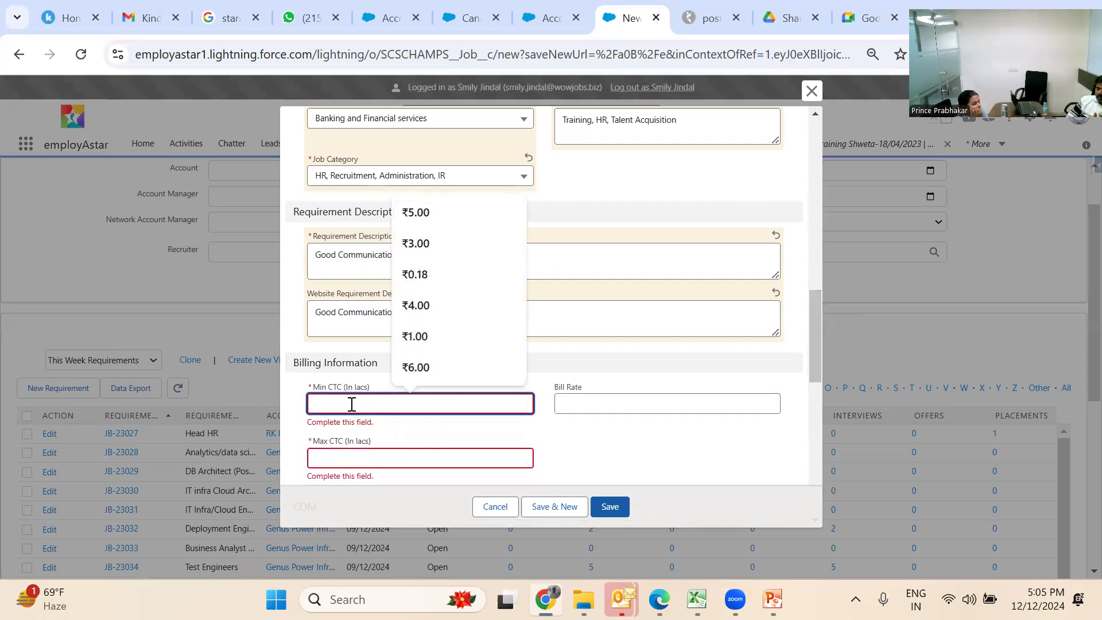
type("5")
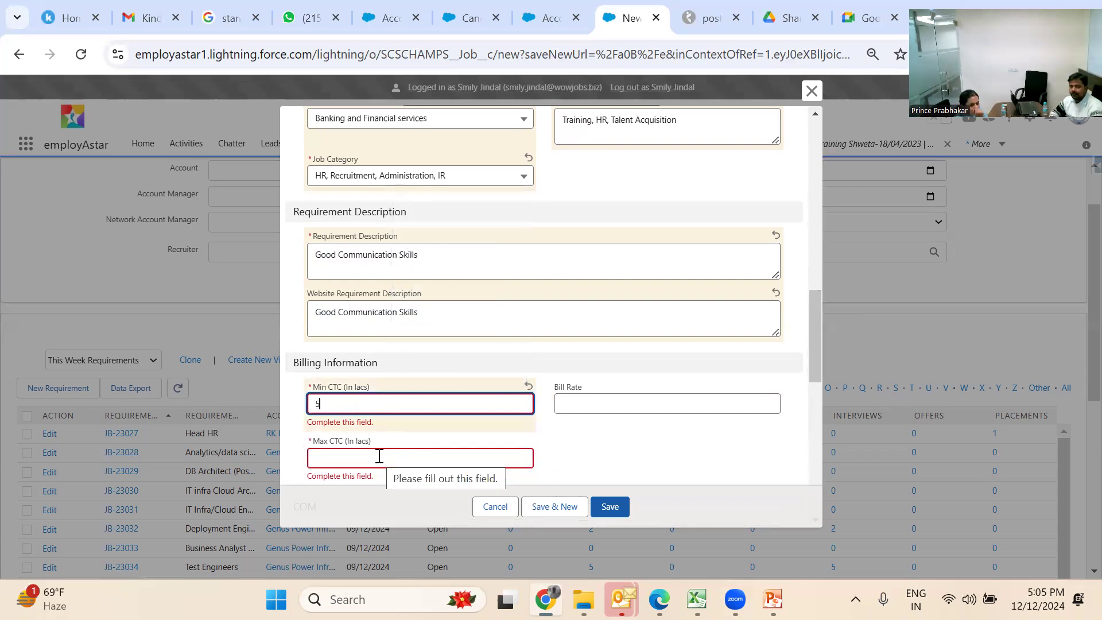
left_click(379, 456)
type("7")
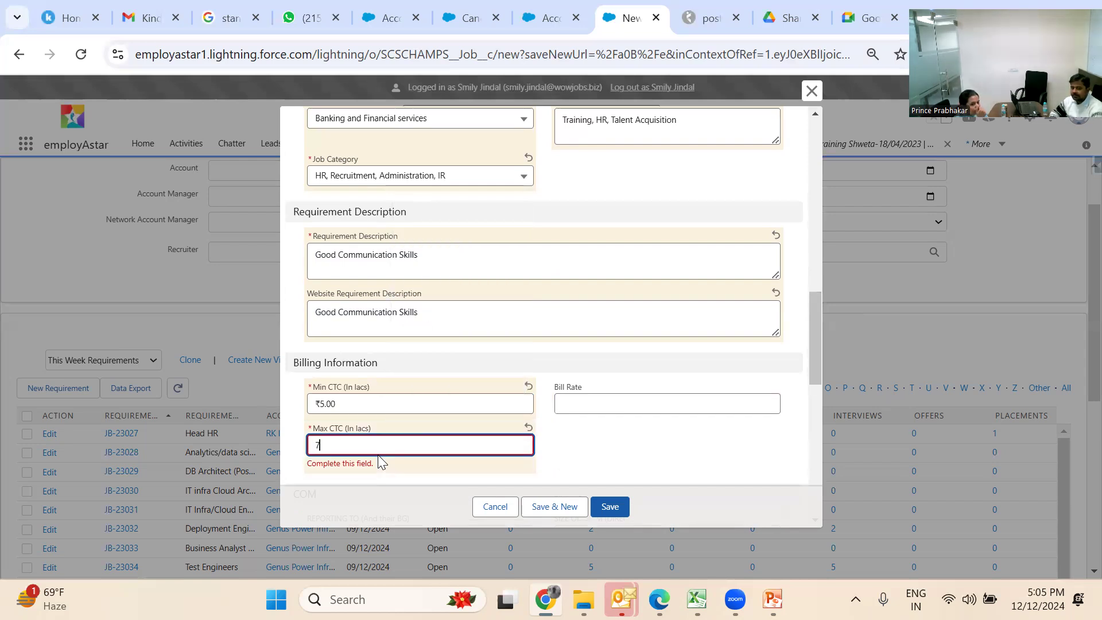
left_click(600, 439)
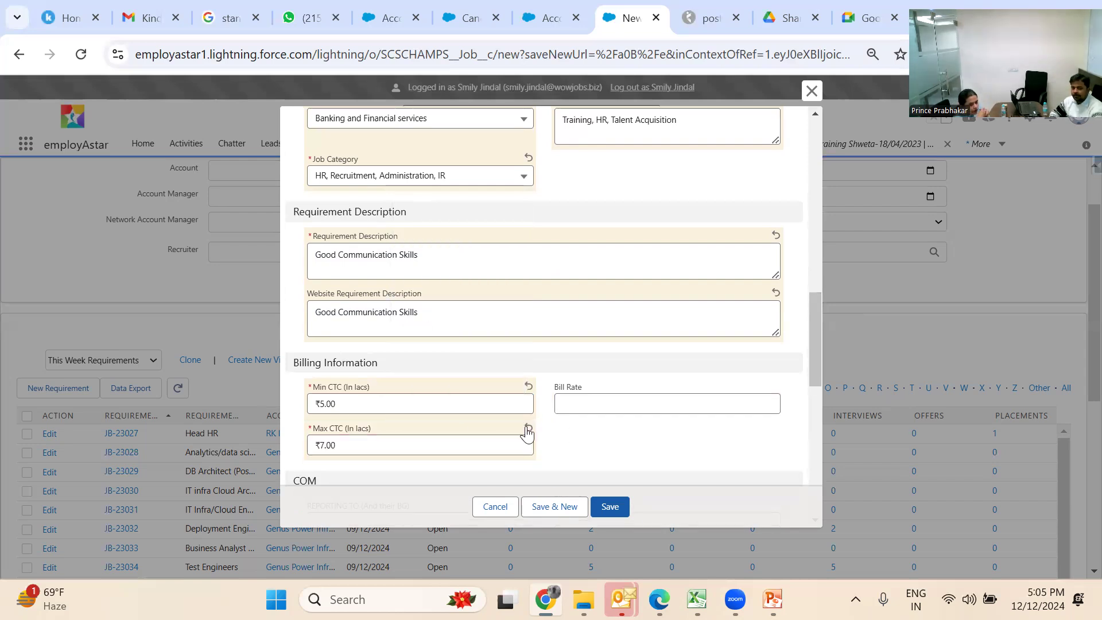
left_click(579, 400)
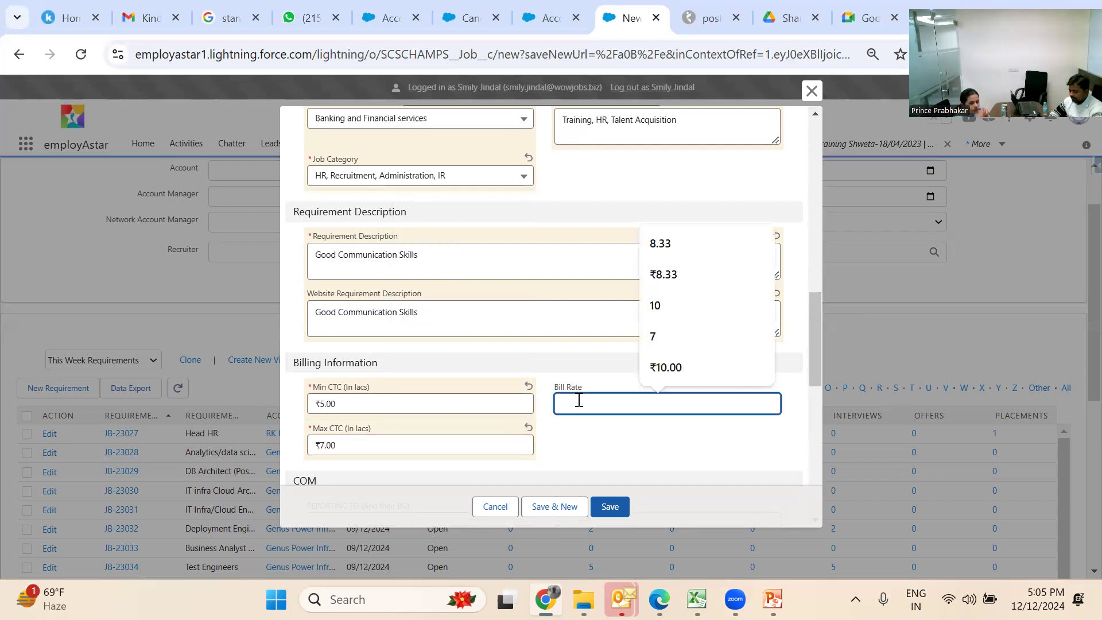
type("8.33")
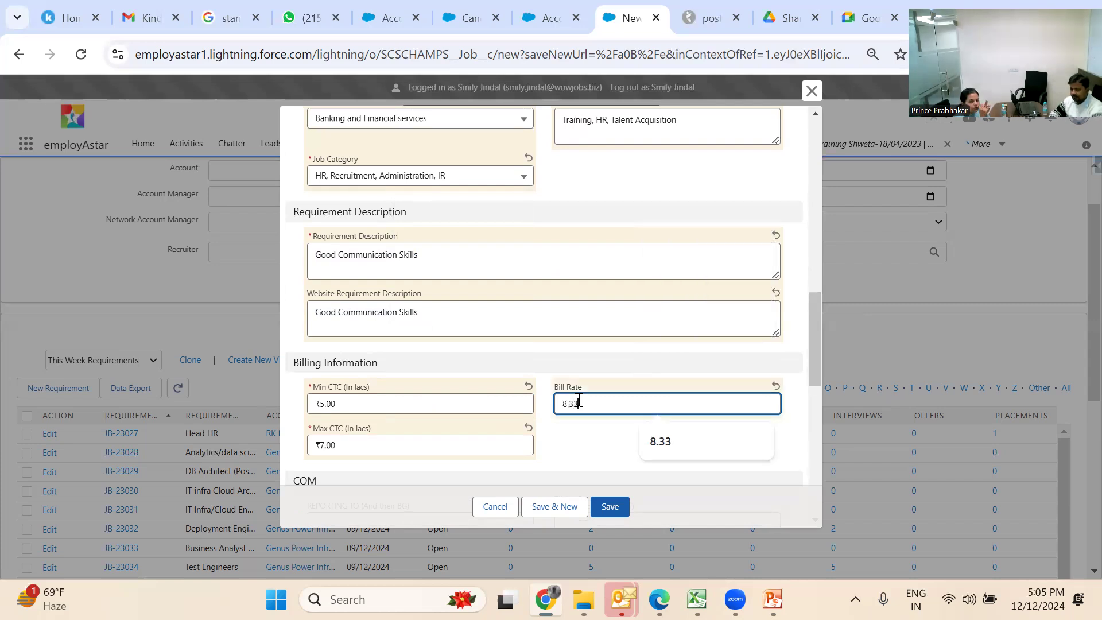
left_click(572, 458)
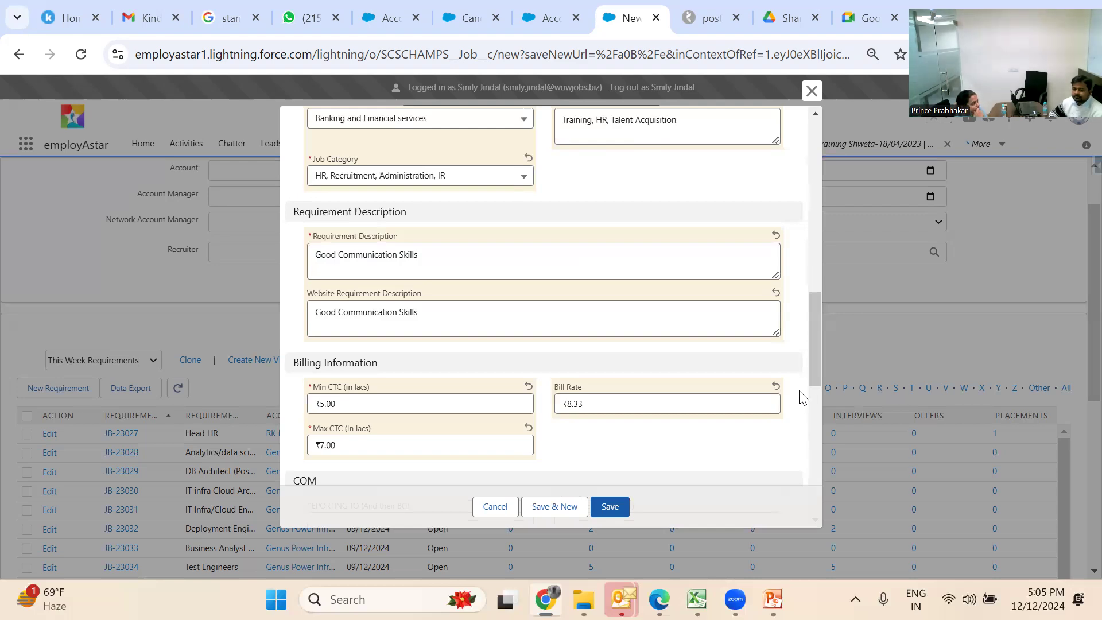
left_click_drag(813, 371, 826, 393)
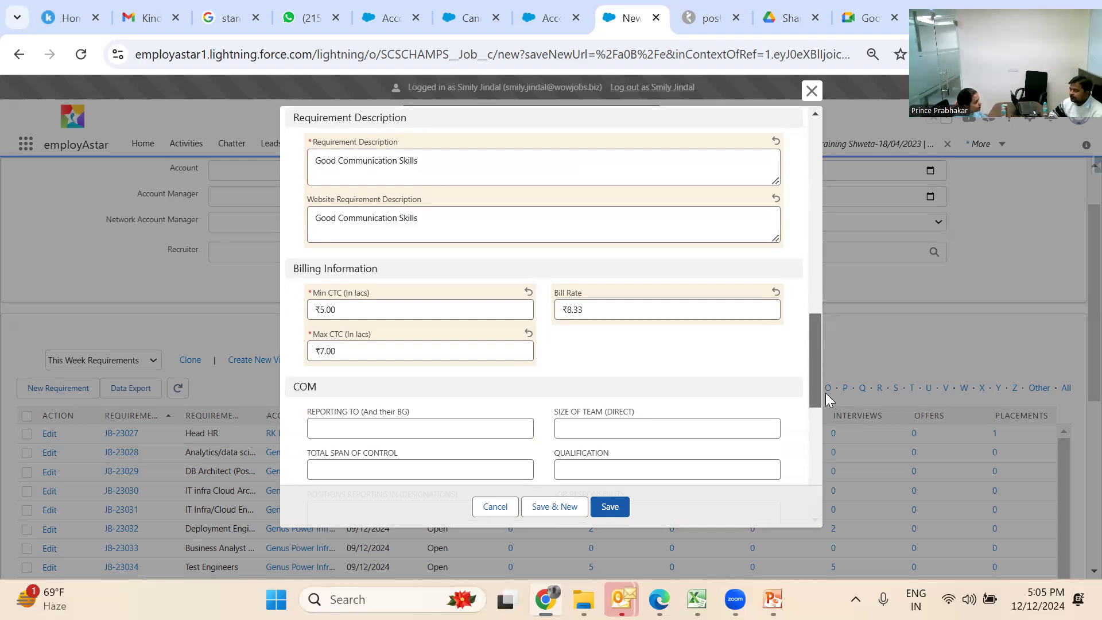
Scroll down through the COM section of the requirement form
left_click_drag(825, 392, 828, 401)
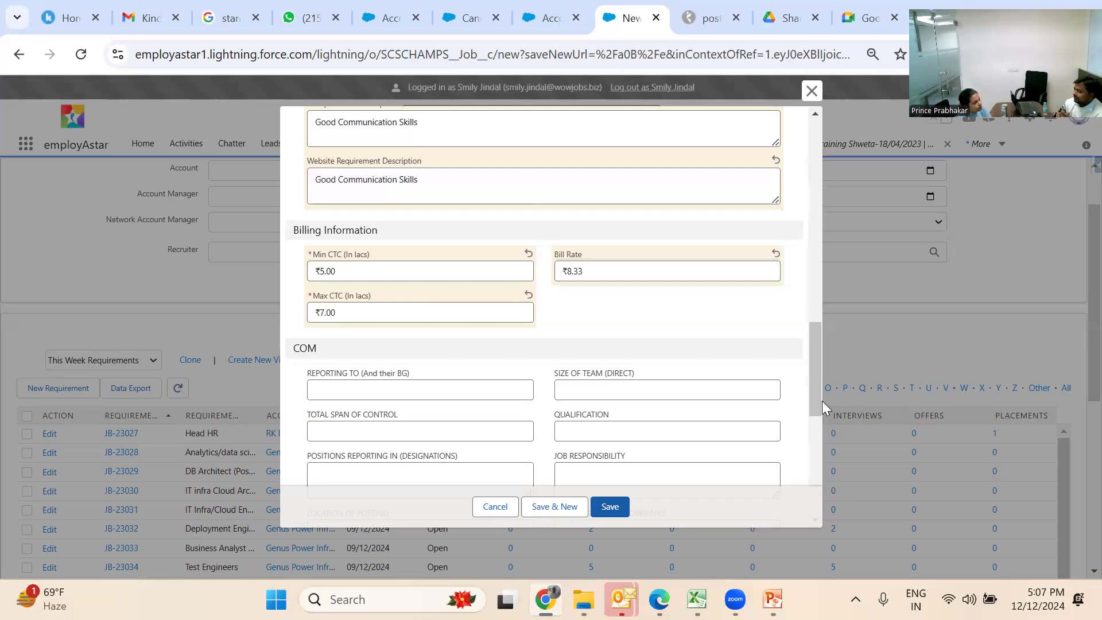
left_click_drag(822, 401, 829, 443)
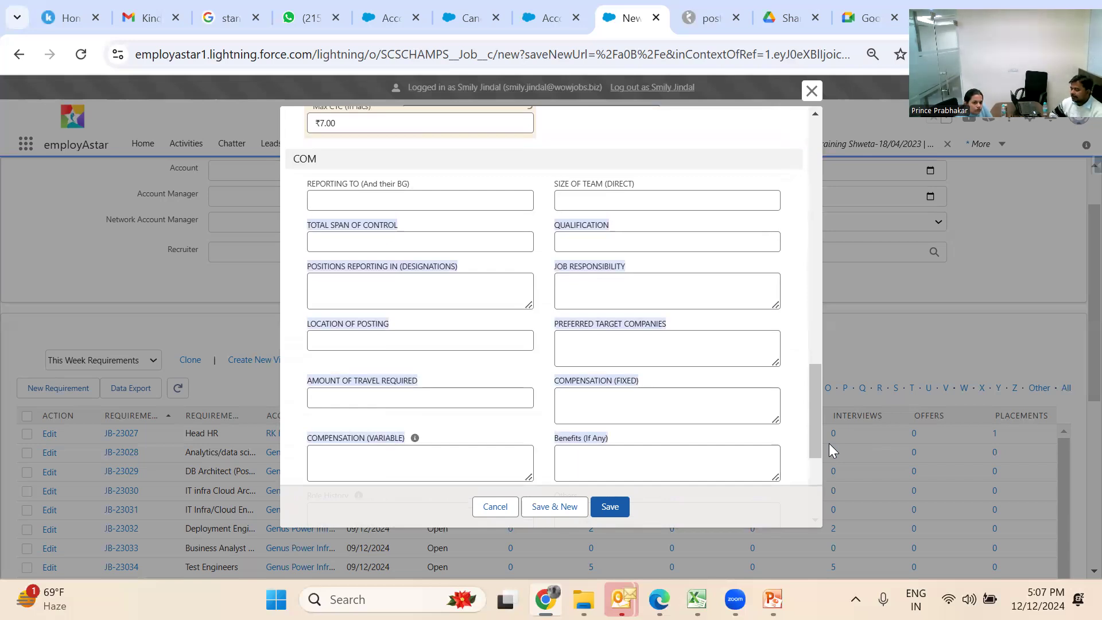
left_click(691, 386)
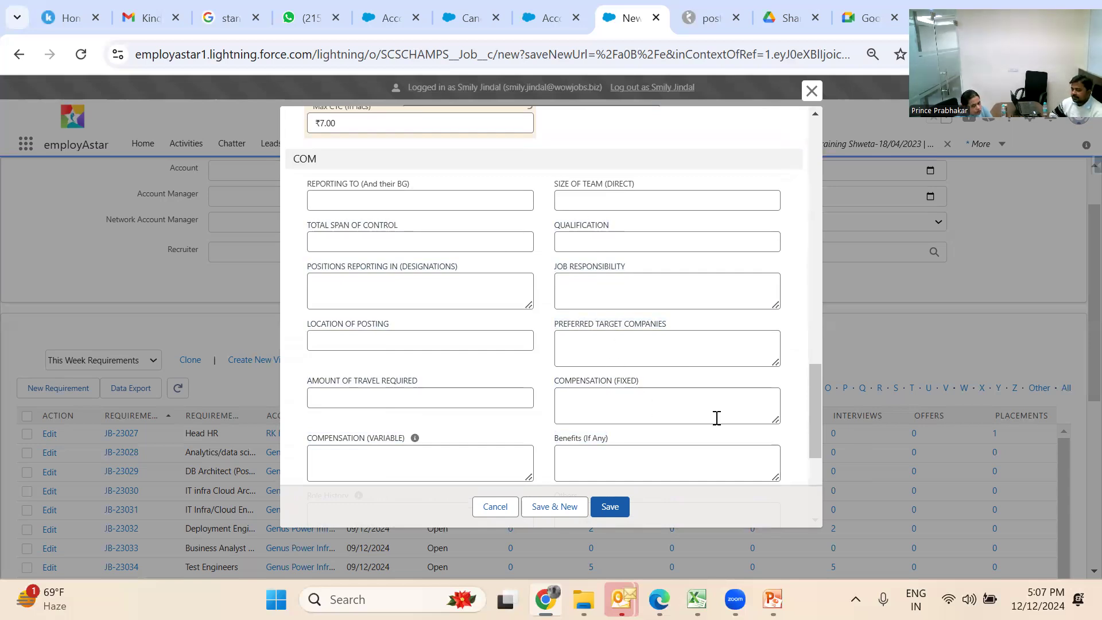
Save the Training Smily requirement and sort This Week Requirements by CREATED DATE
left_click(623, 510)
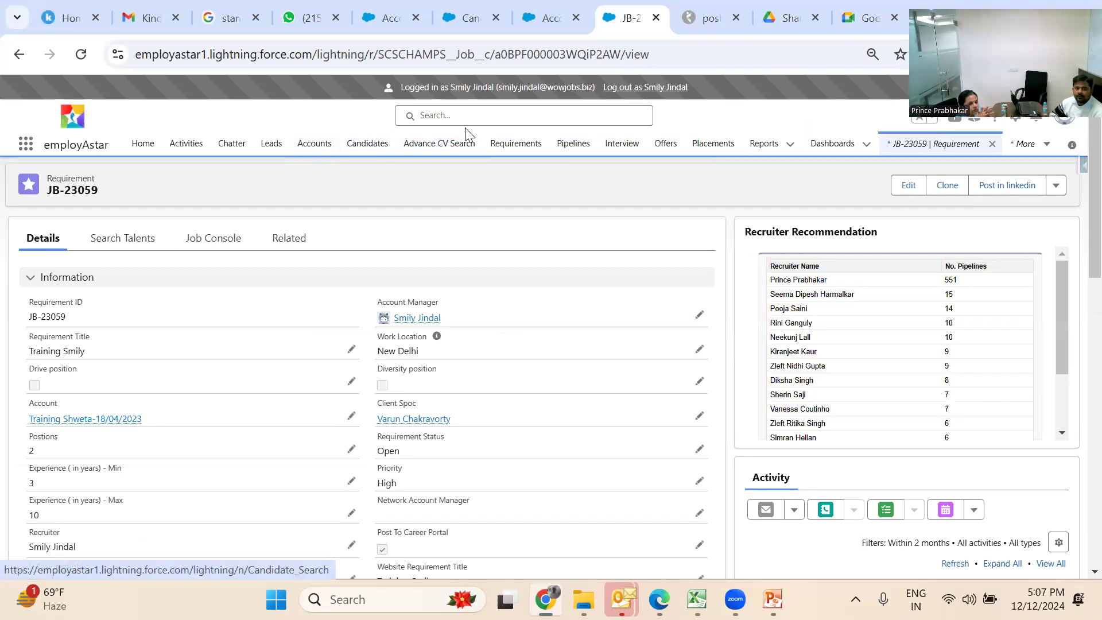
left_click(532, 147)
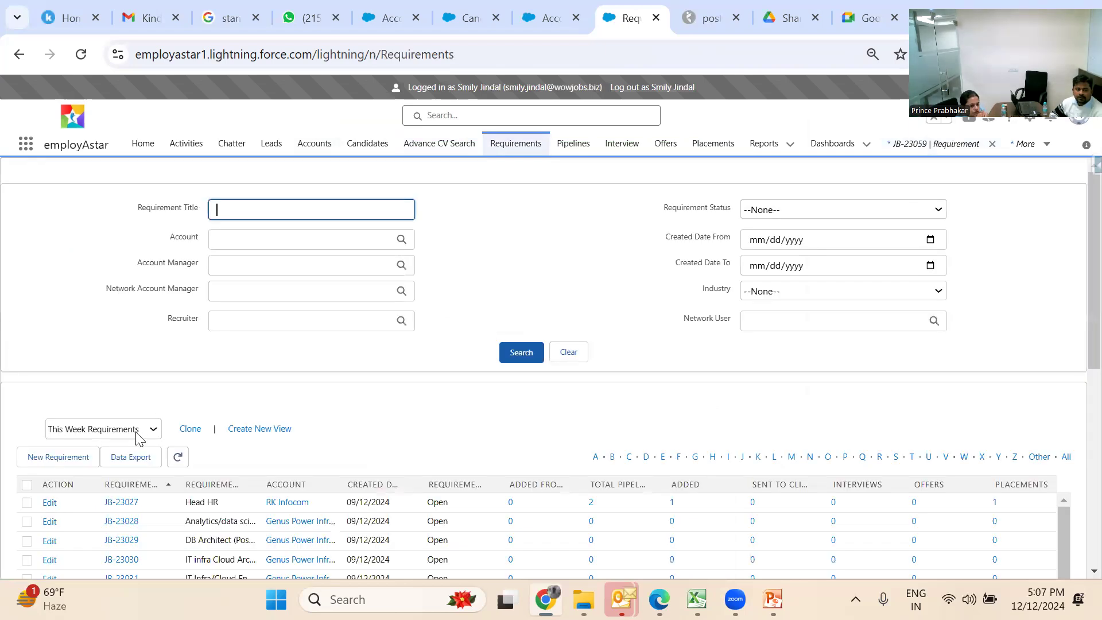
left_click(136, 435)
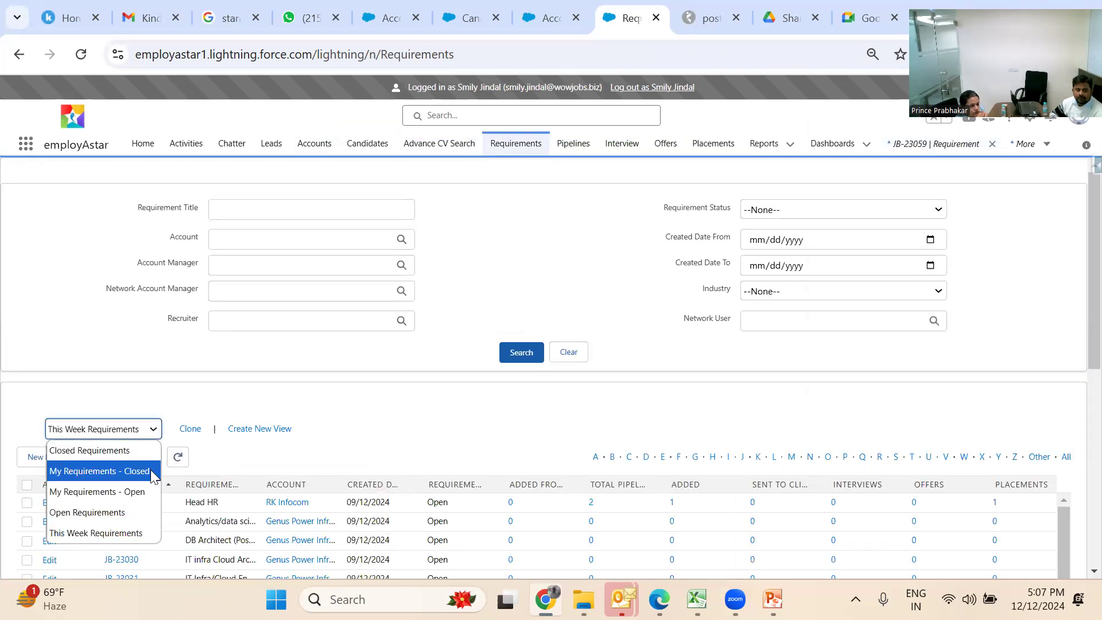
left_click(353, 485)
left_click(354, 487)
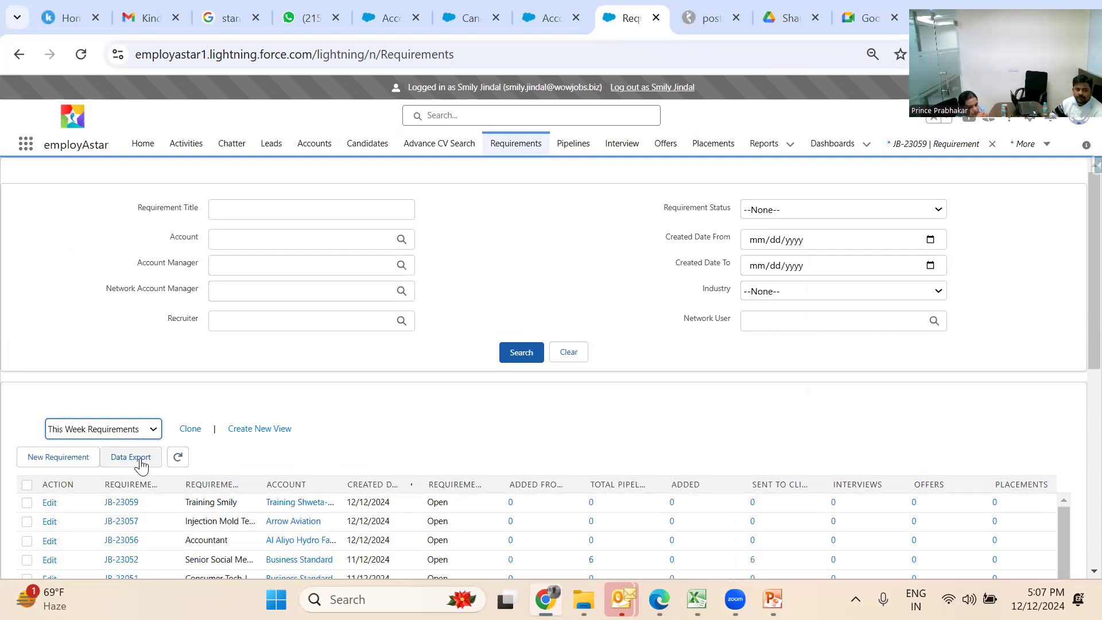
left_click(147, 429)
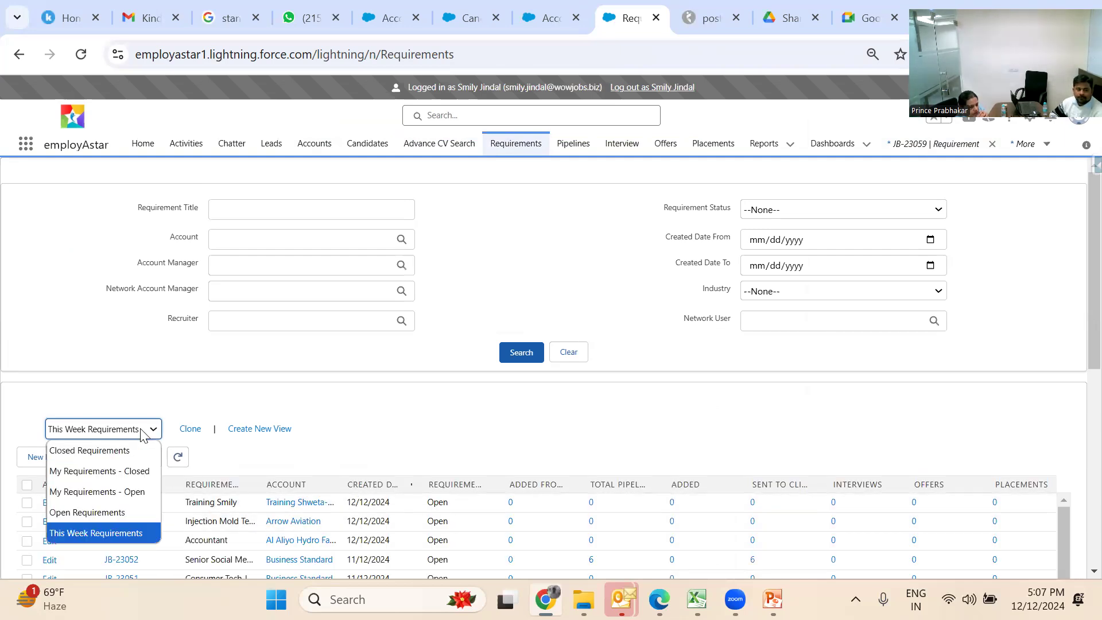
Switch to the My Requirements - Open view, then open and close JB-23059's edit form unchanged
left_click(132, 486)
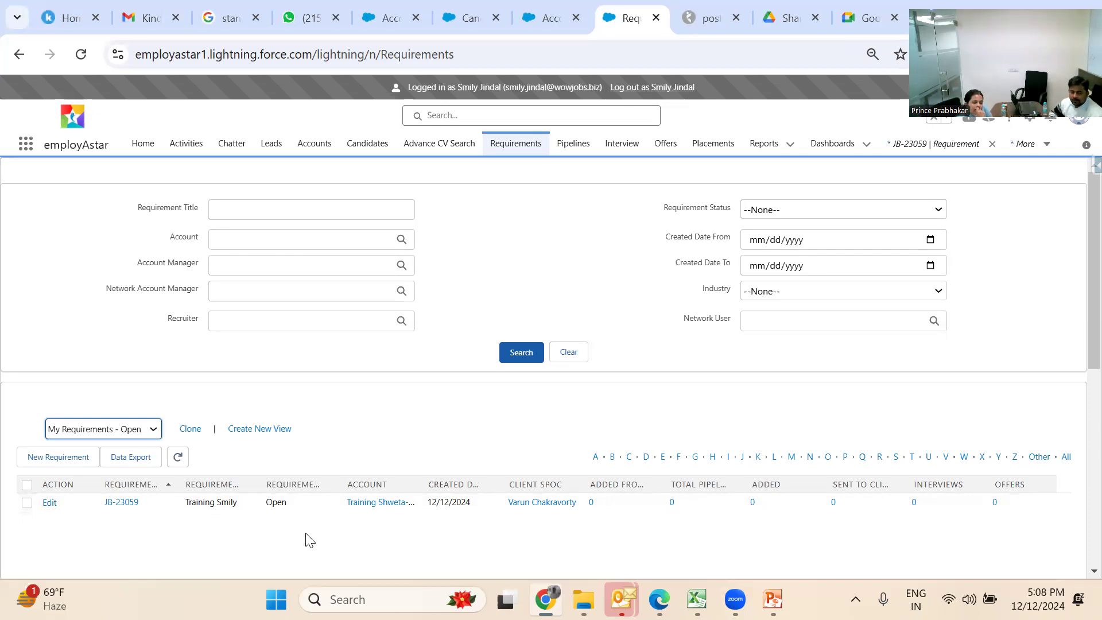
left_click(48, 509)
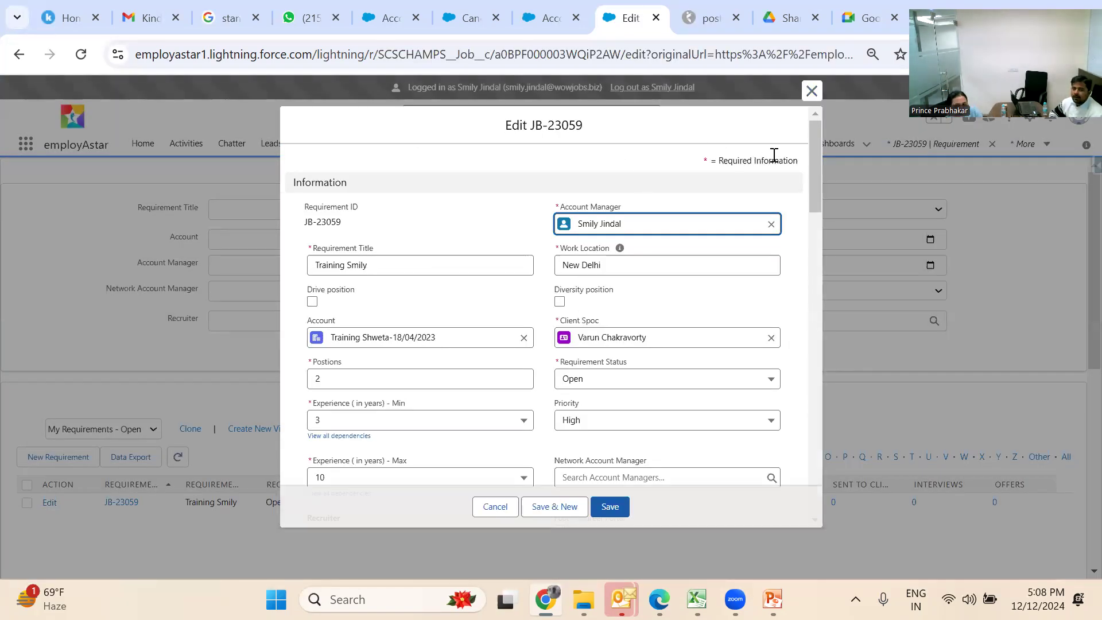
left_click(810, 92)
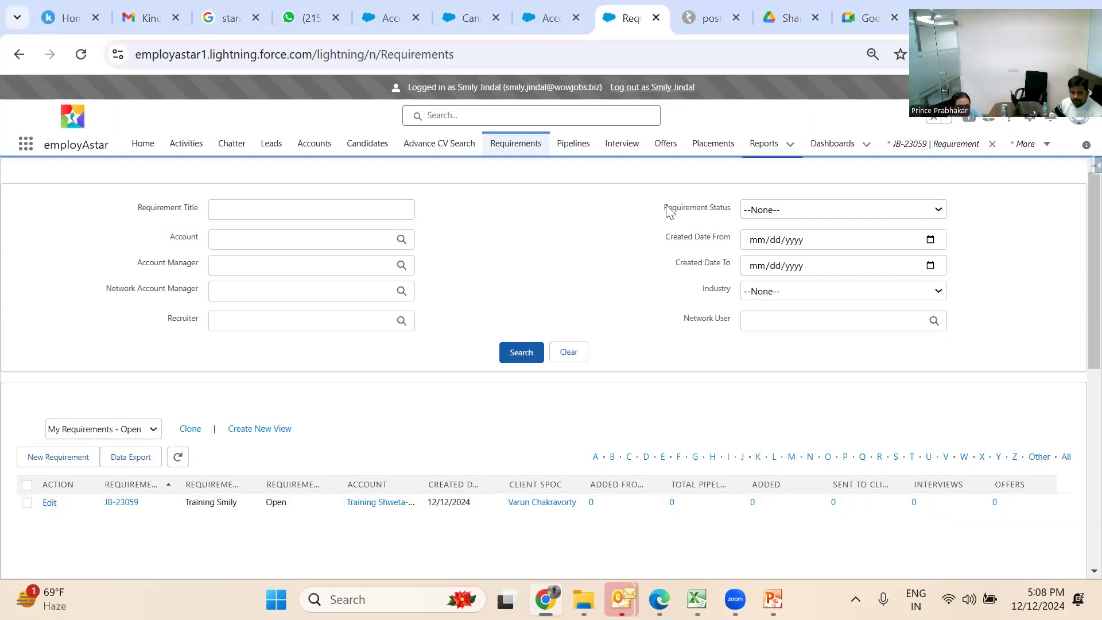
Open the JB-23059 record and save its Massjob apply setting unchanged
left_click(121, 502)
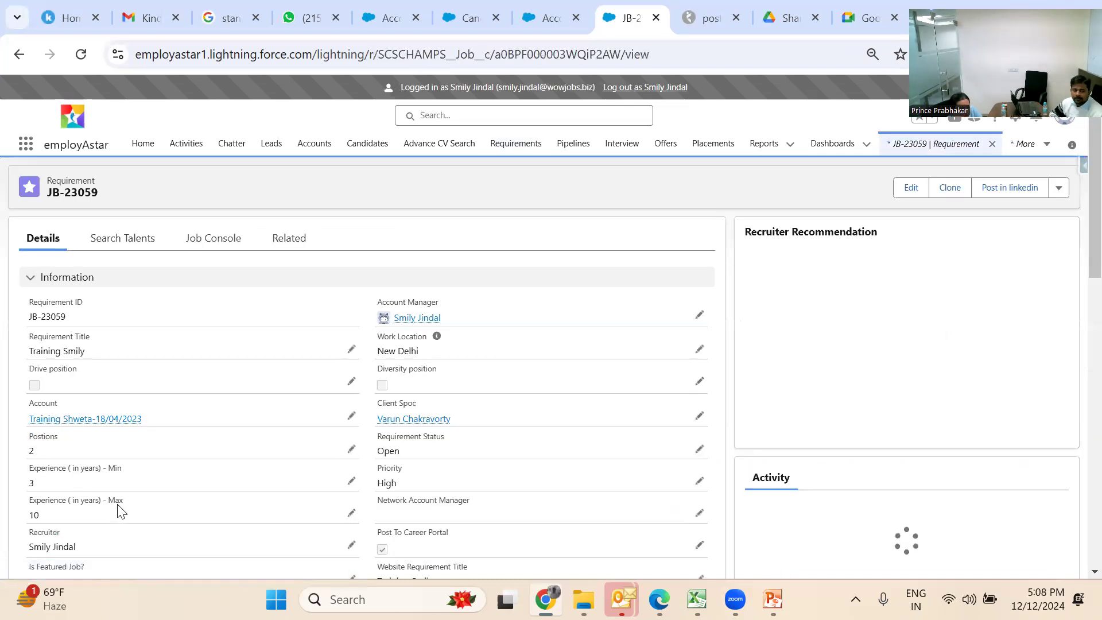
scroll(211, 475, "down", 4)
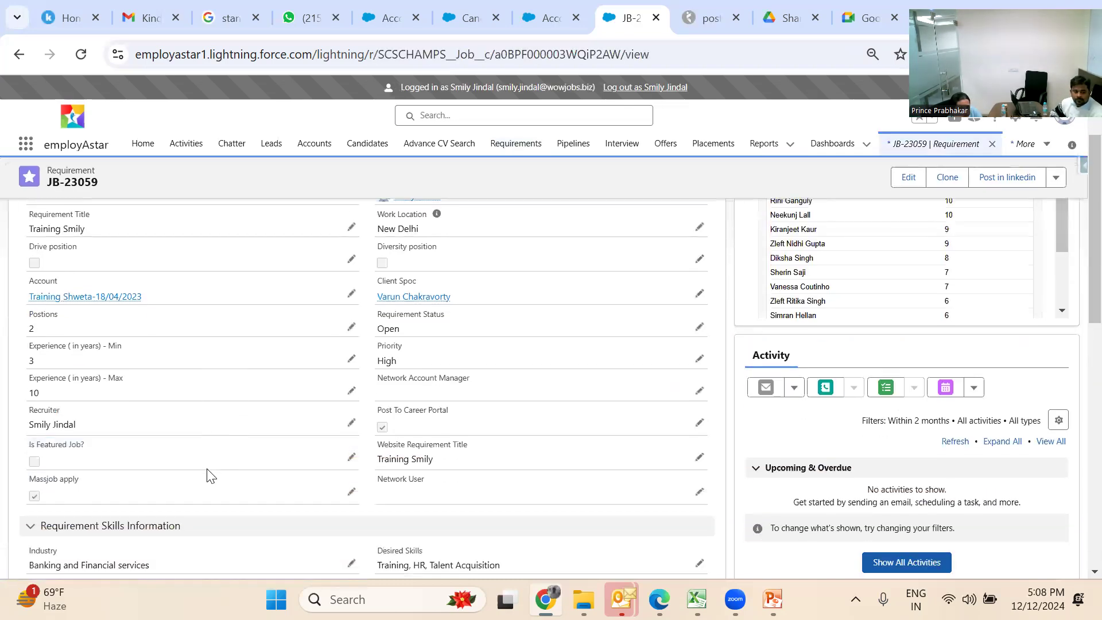
scroll(208, 475, "up", 1)
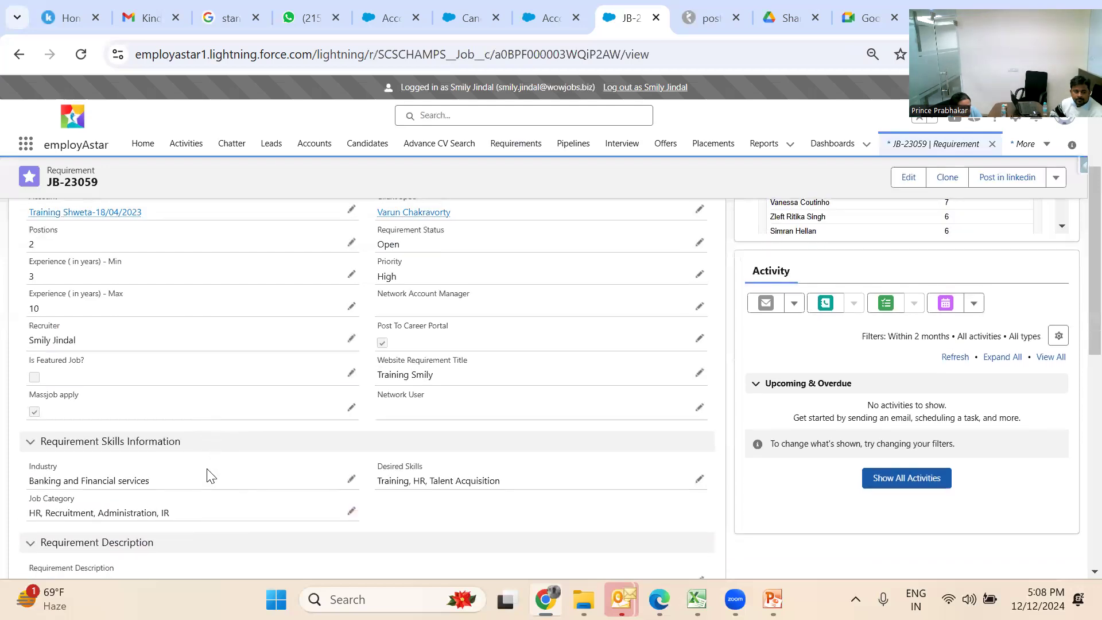
scroll(208, 475, "down", 4)
scroll(208, 475, "down", 2)
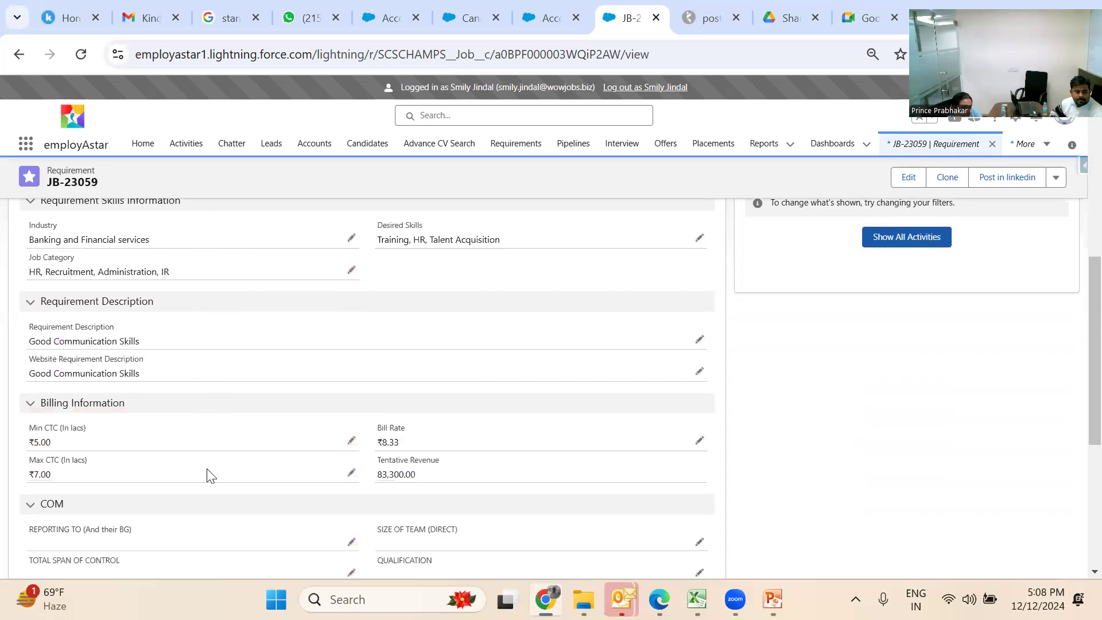
scroll(208, 476, "up", 5)
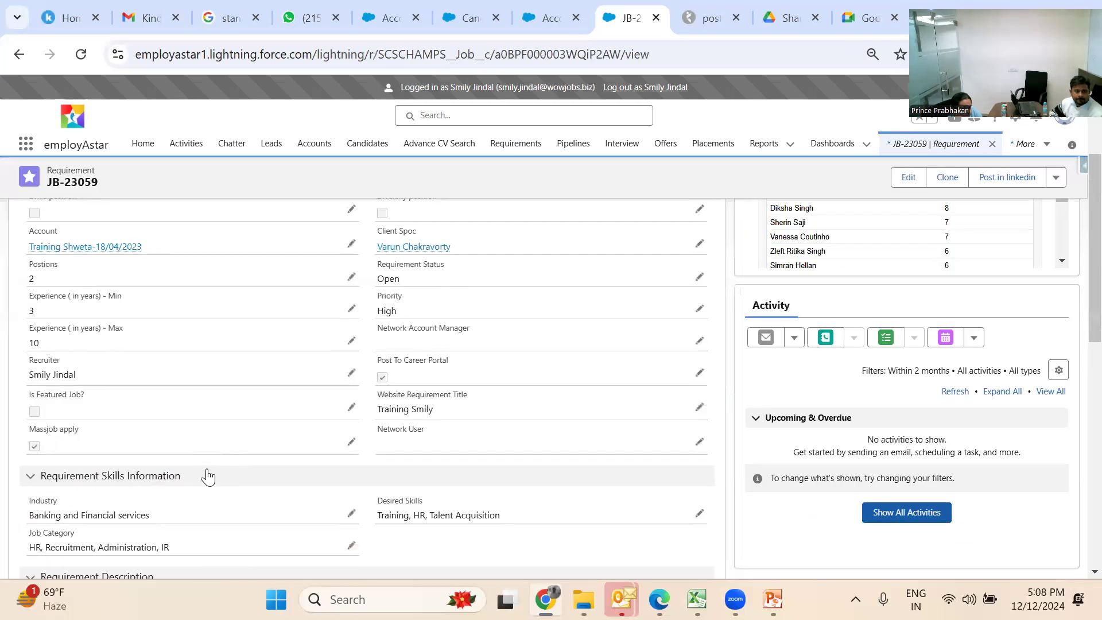
left_click(350, 442)
left_click(300, 462)
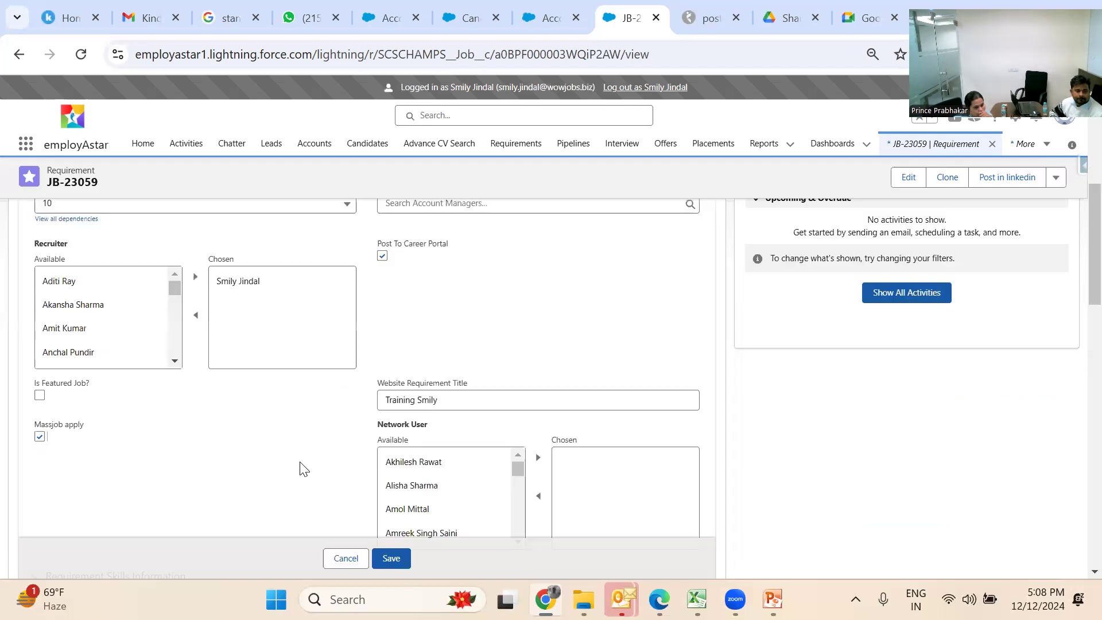
left_click(398, 556)
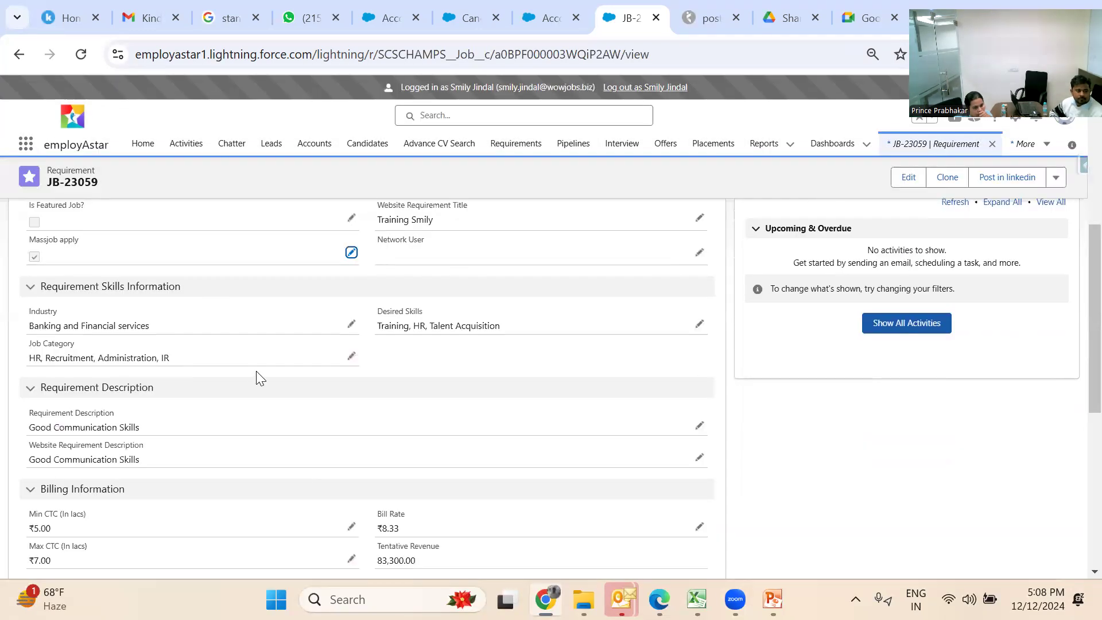
Collapse Requirement Skills Information and reload the JB-23059 page
scroll(284, 423, "up", 2)
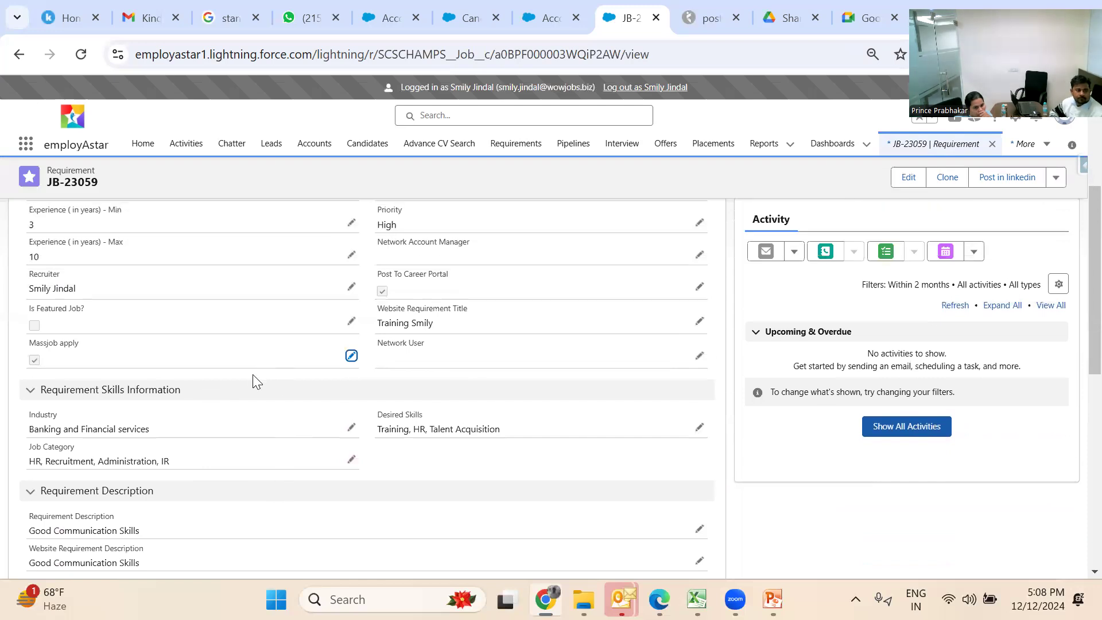
left_click(240, 391)
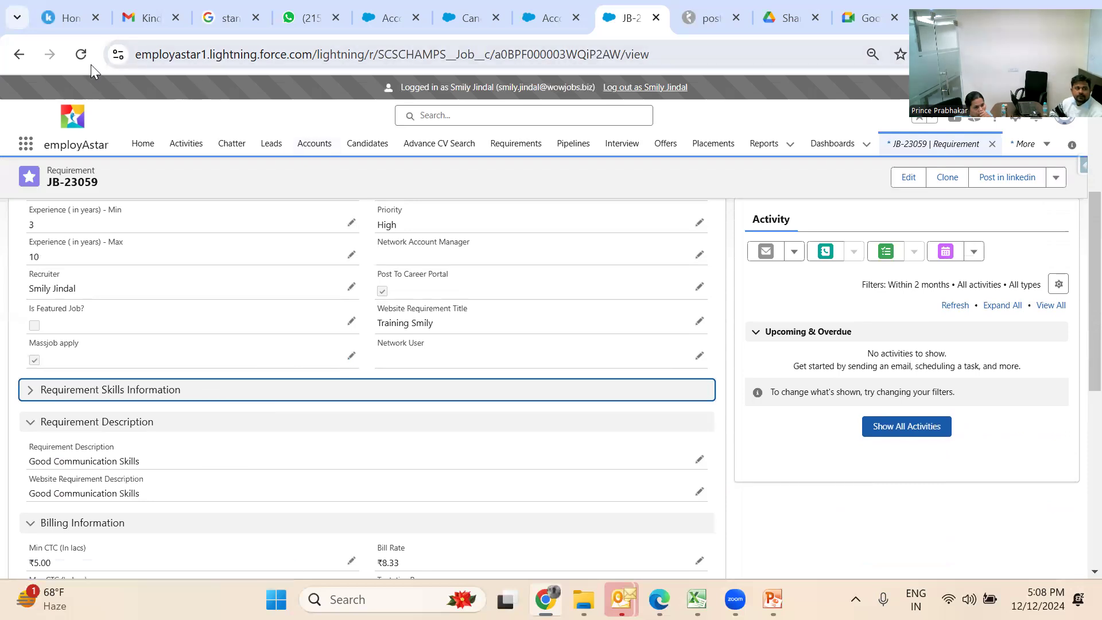
left_click(69, 54)
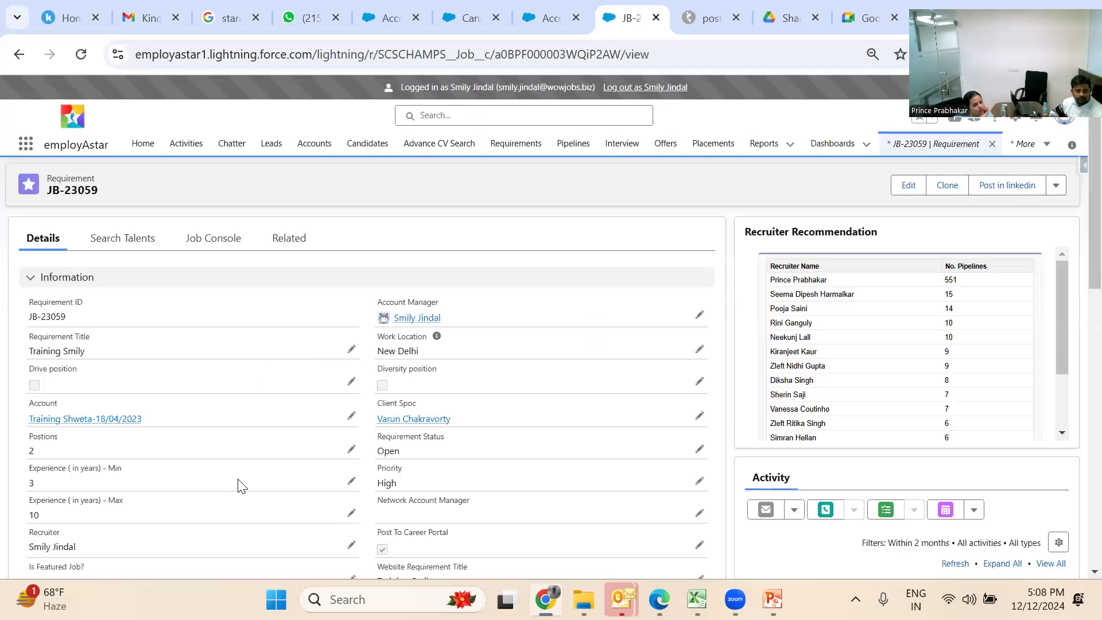
scroll(241, 486, "down", 3)
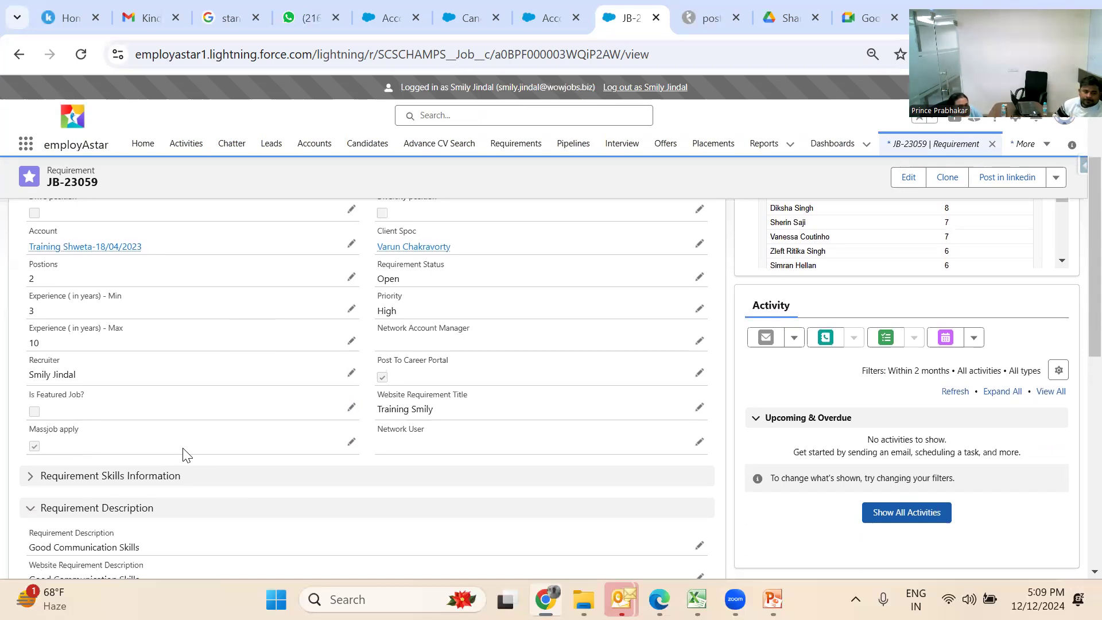
Untick Massjob apply and save, then tick it again and save
left_click(351, 441)
scroll(45, 468, "up", 1)
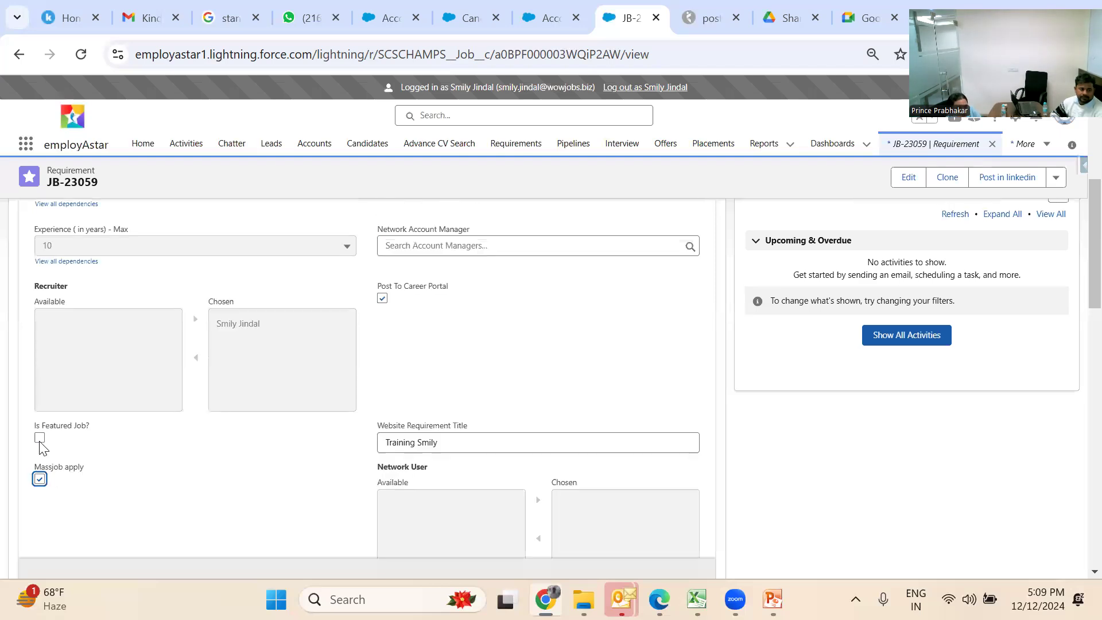
left_click(41, 474)
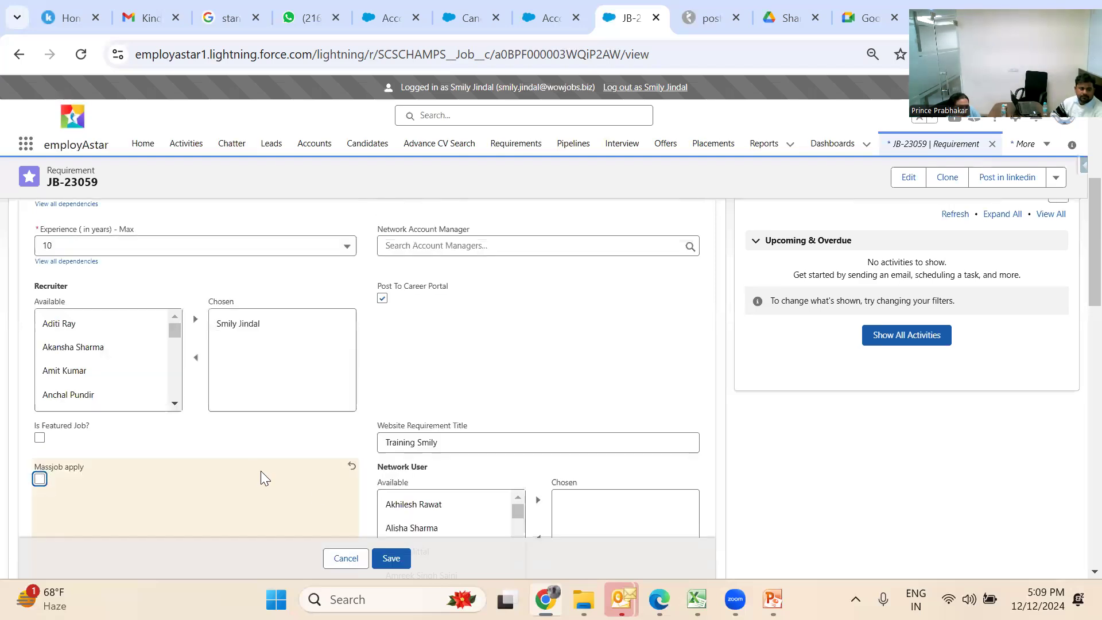
left_click(401, 557)
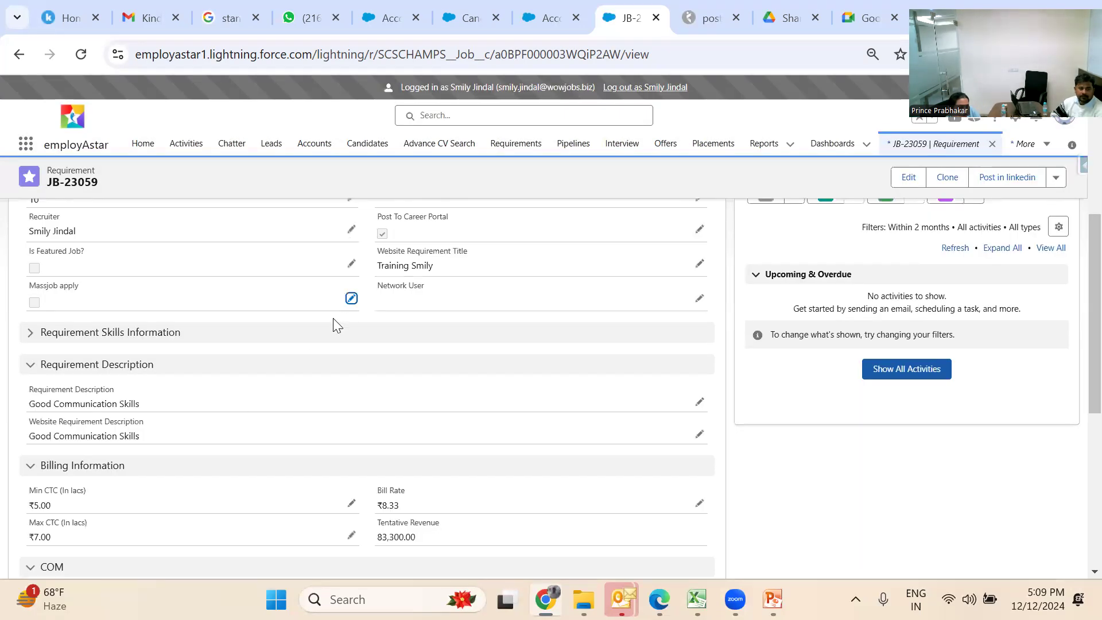
left_click(351, 298)
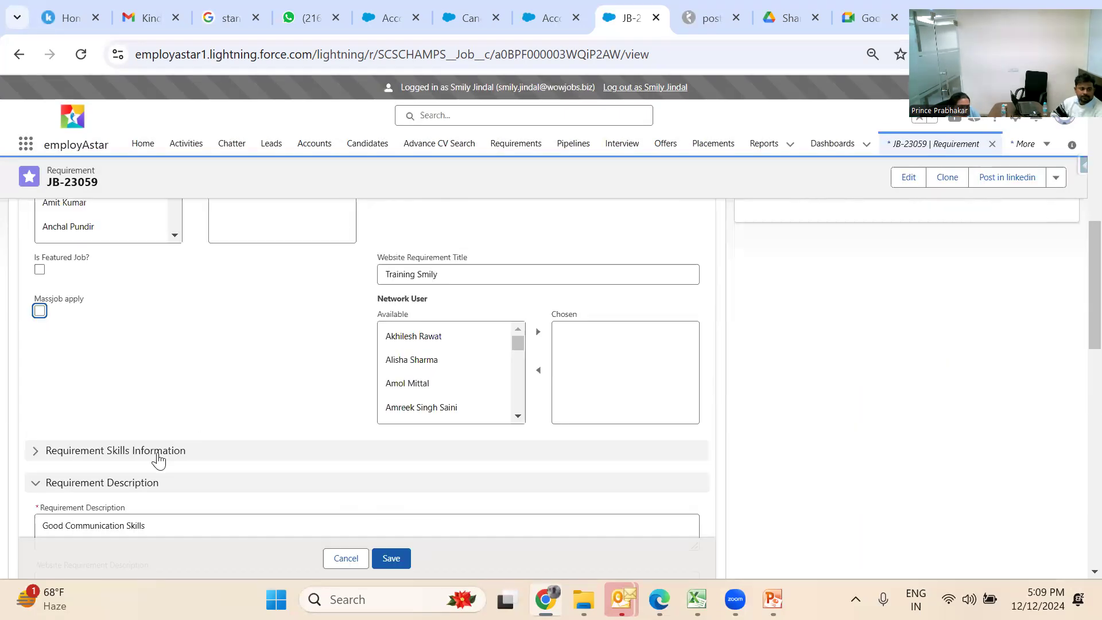
left_click(40, 311)
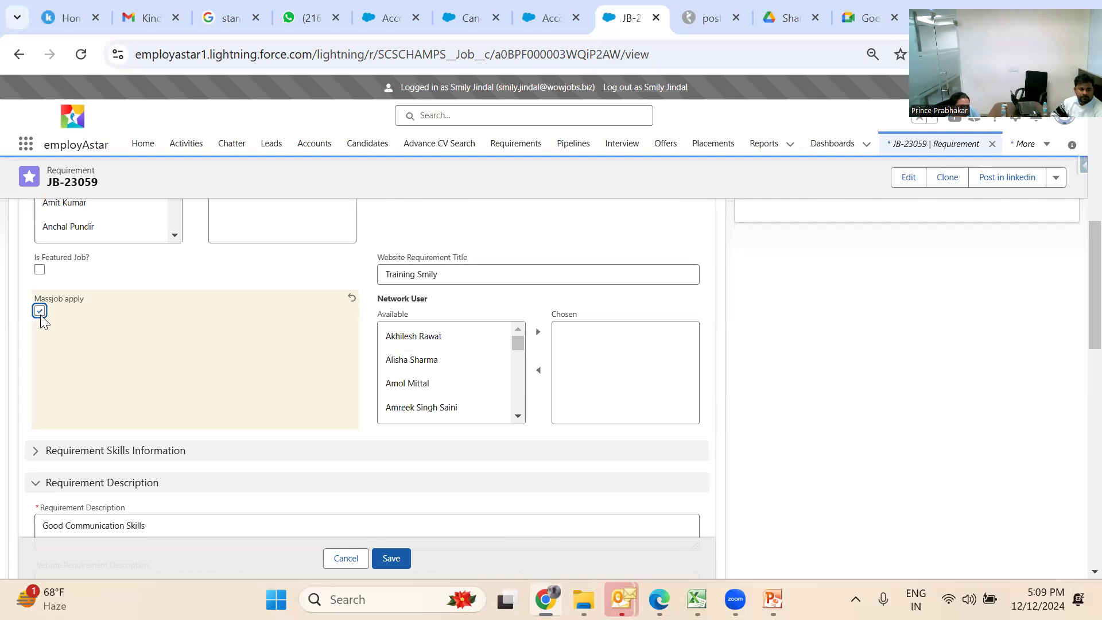
left_click(394, 556)
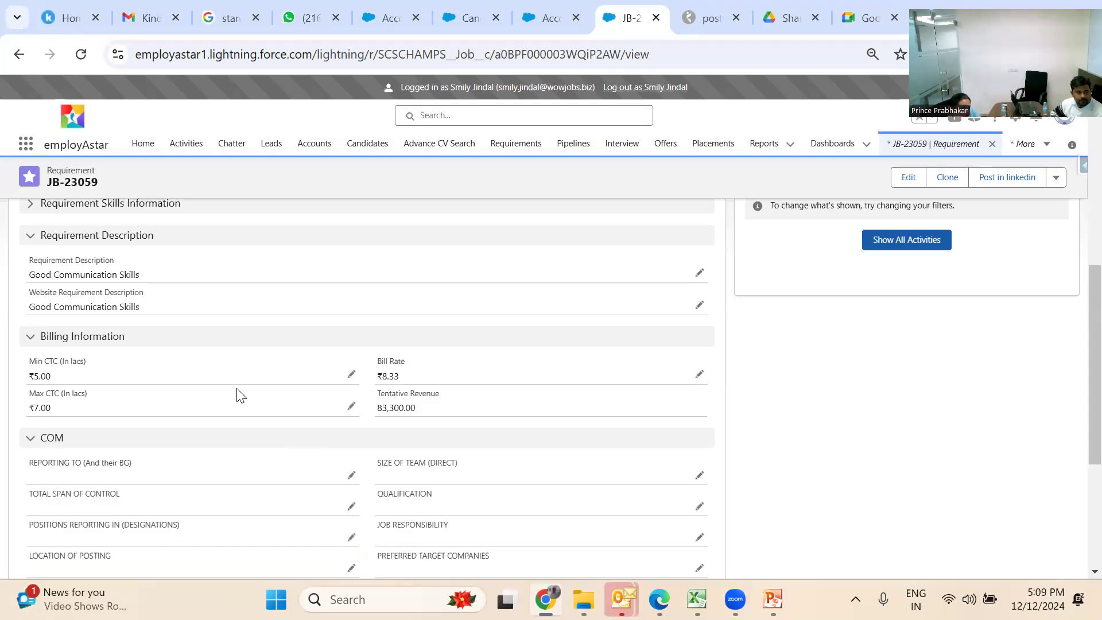
Expand the Requirement Skills Information section on JB-23059
scroll(240, 396, "up", 3)
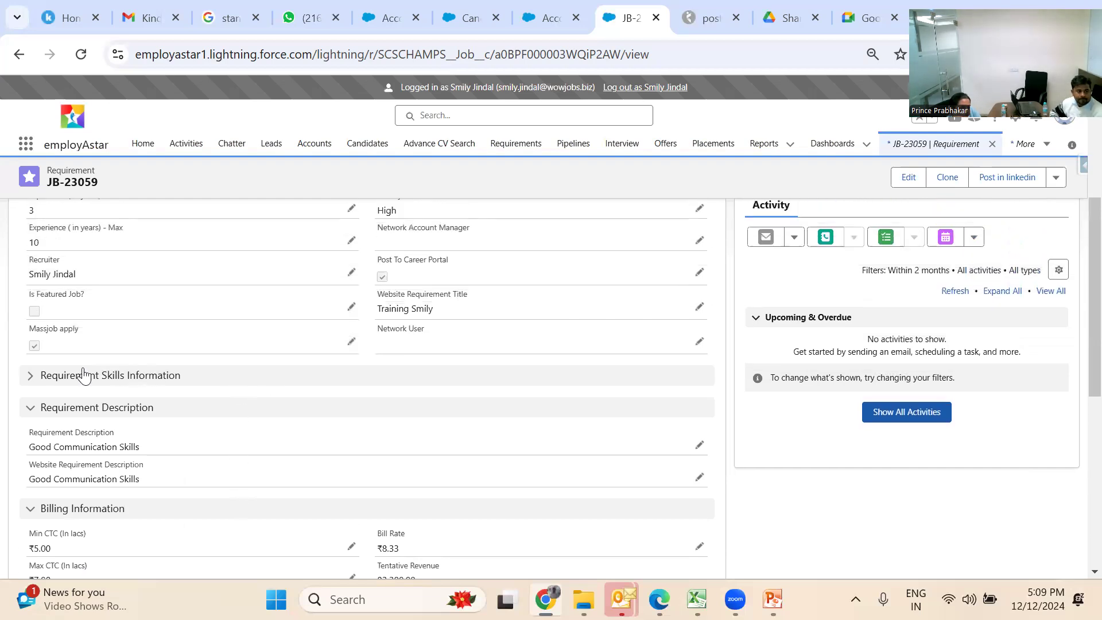
left_click(26, 379)
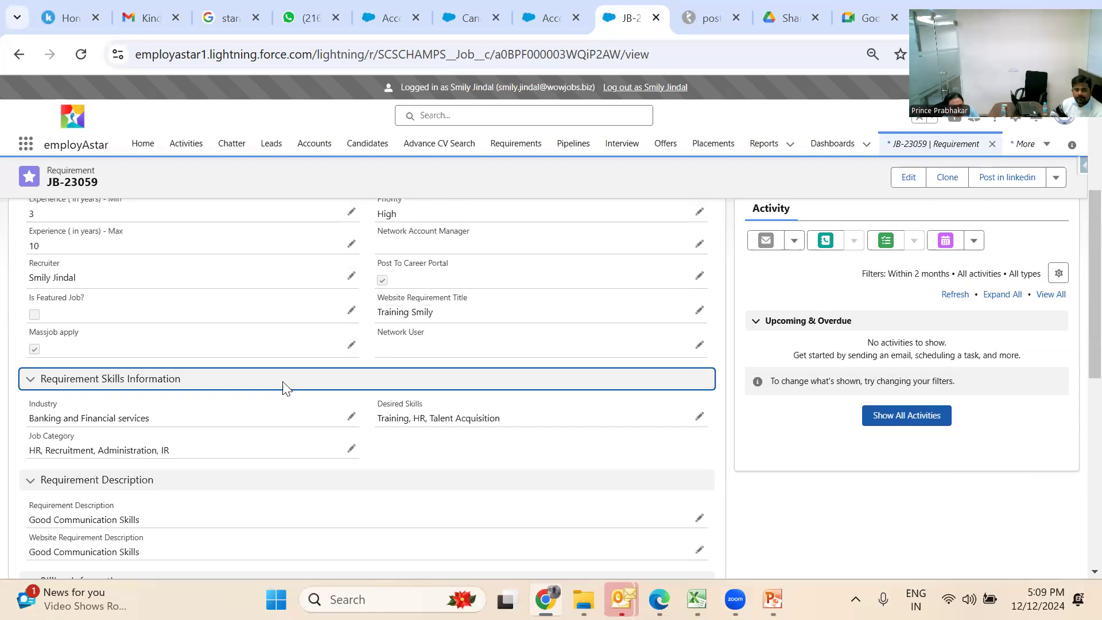
scroll(283, 386, "up", 2)
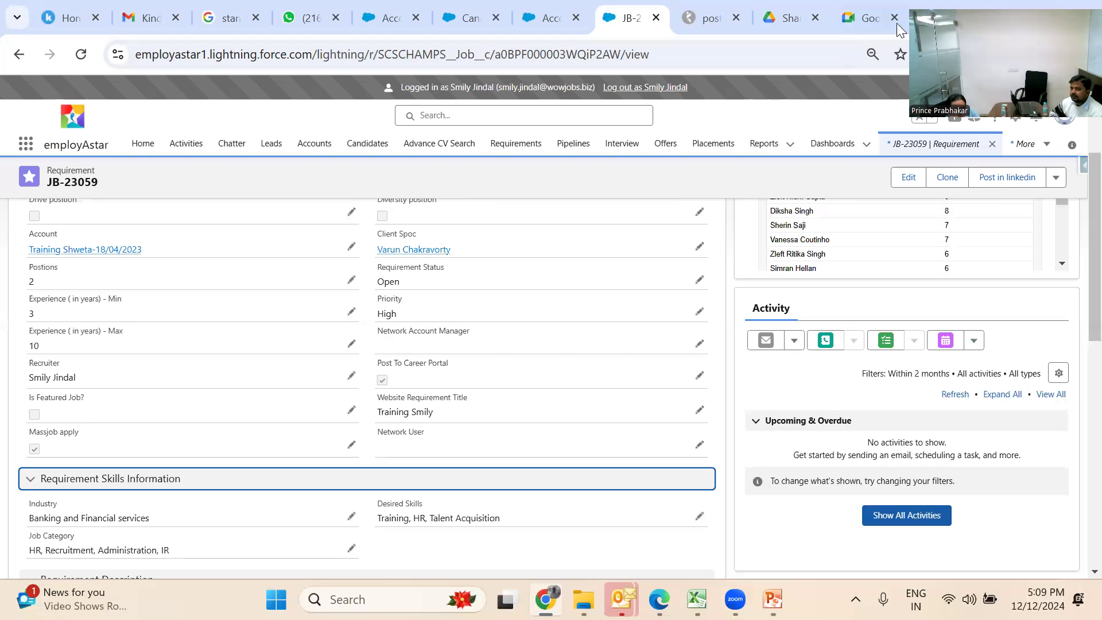
Confirm on wowjobs.biz that the Training Smily job's Apply leads to an applicant login, then return to JB-23059
left_click(925, 18)
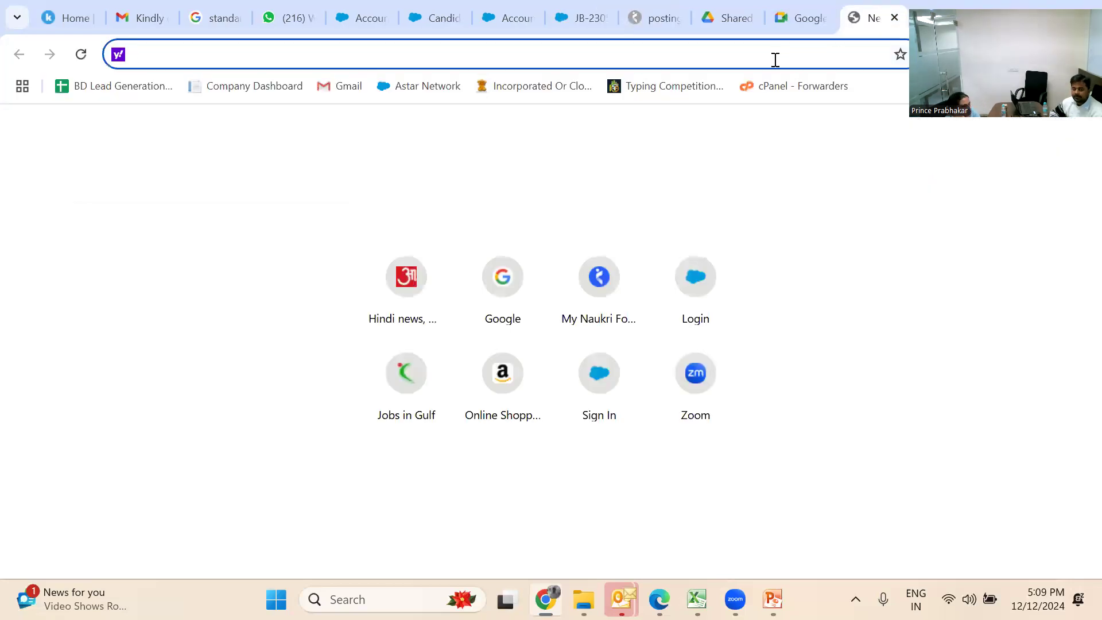
type("wowjobs.b")
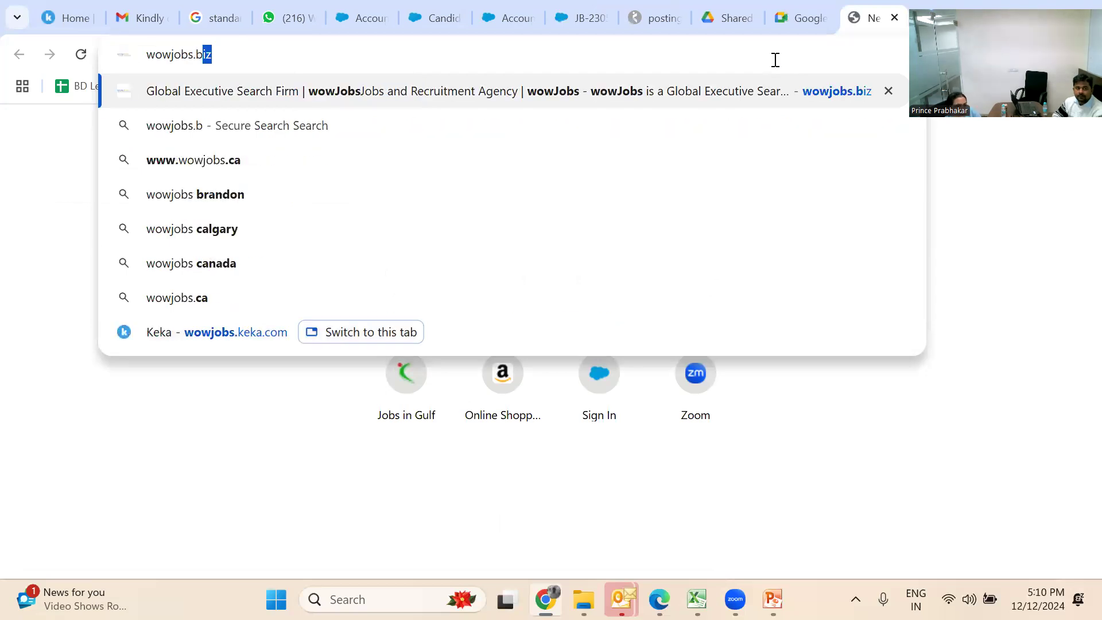
key("Return")
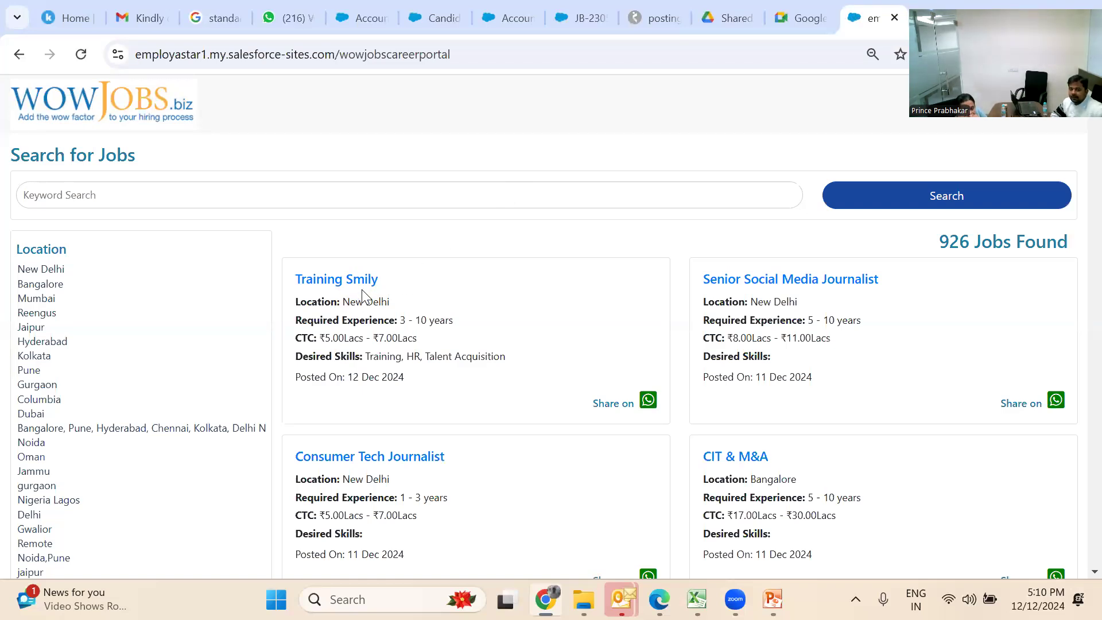
left_click(352, 280)
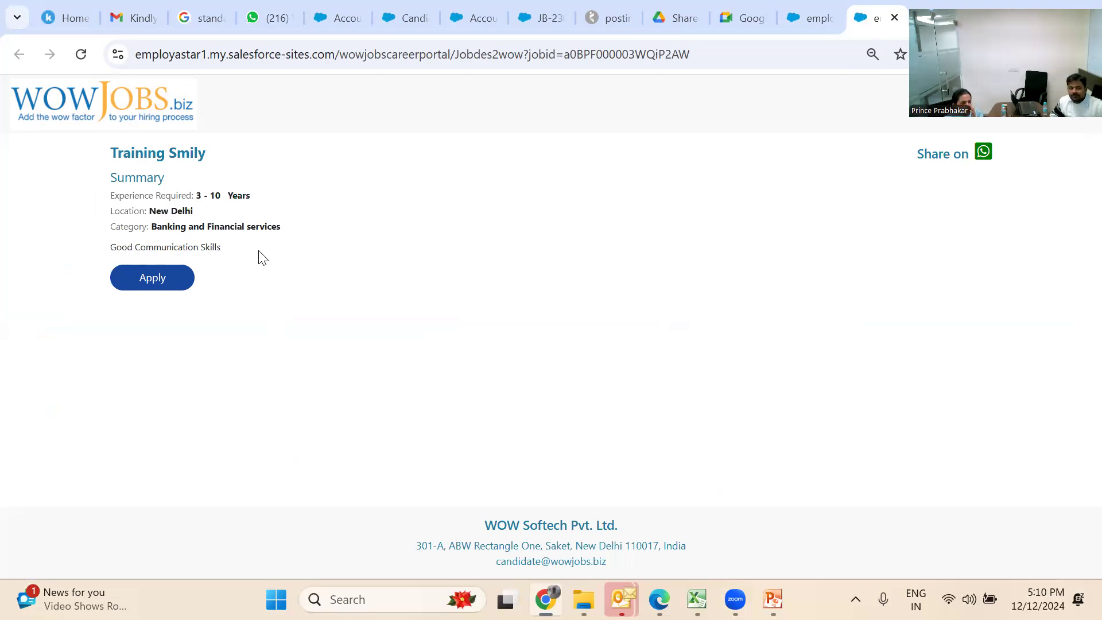
left_click(156, 285)
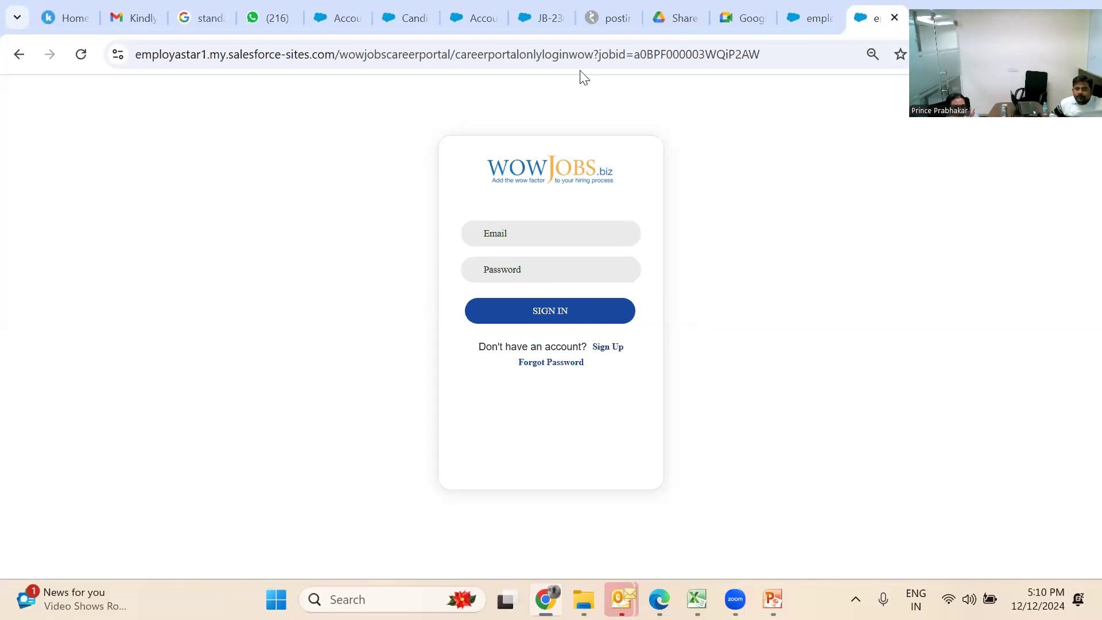
left_click(896, 18)
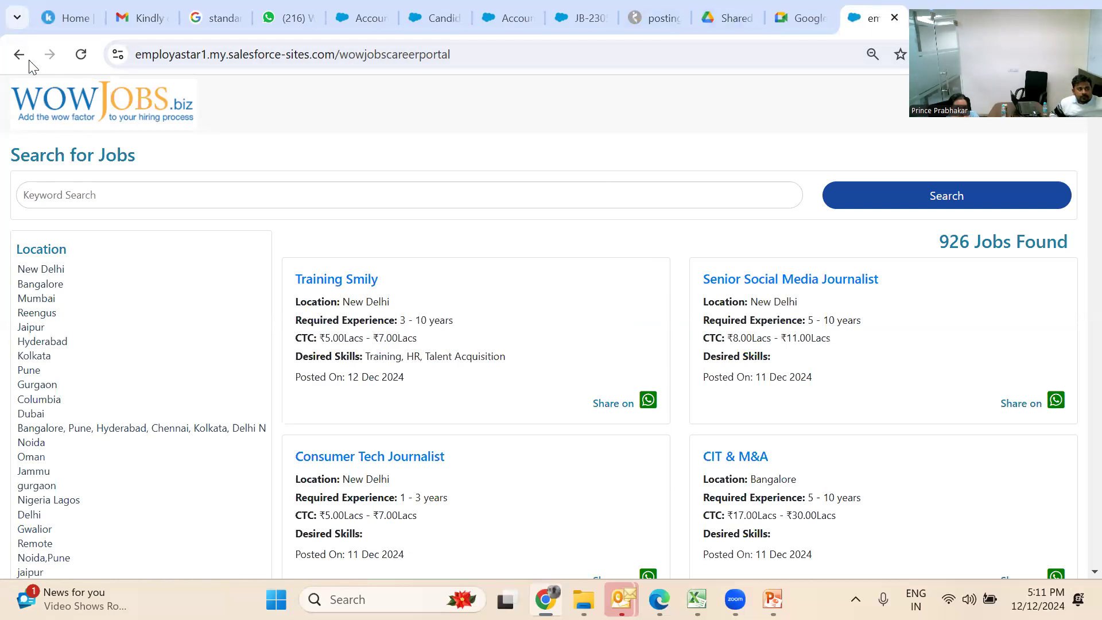
left_click(551, 15)
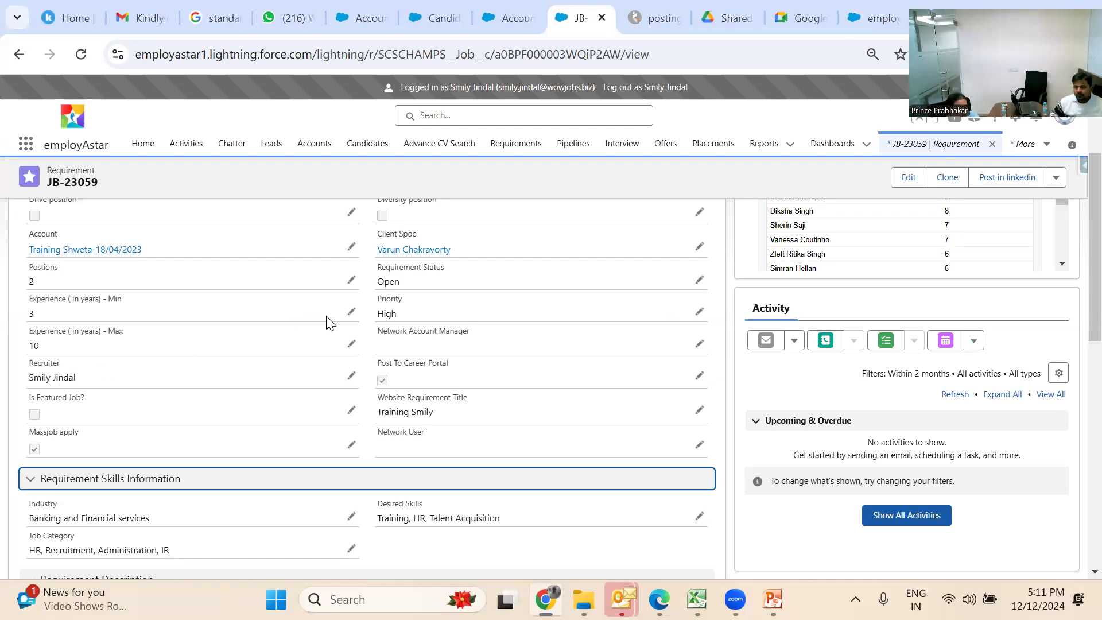
Open JB-23059's Post in LinkedIn page and start Sign in with LinkedIn
scroll(328, 321, "up", 3)
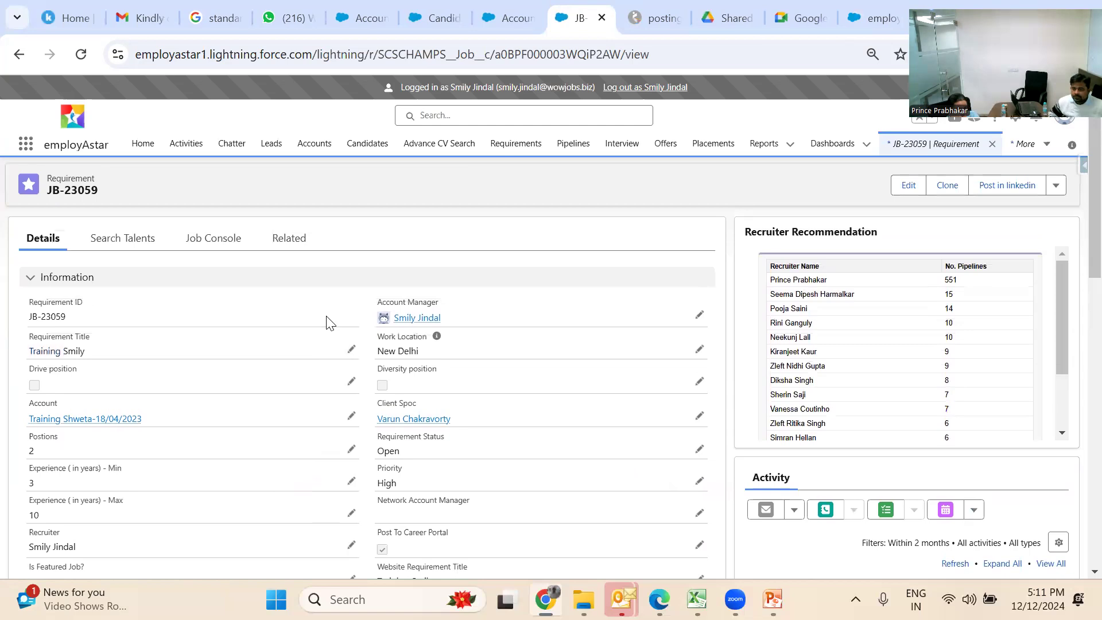
left_click(991, 194)
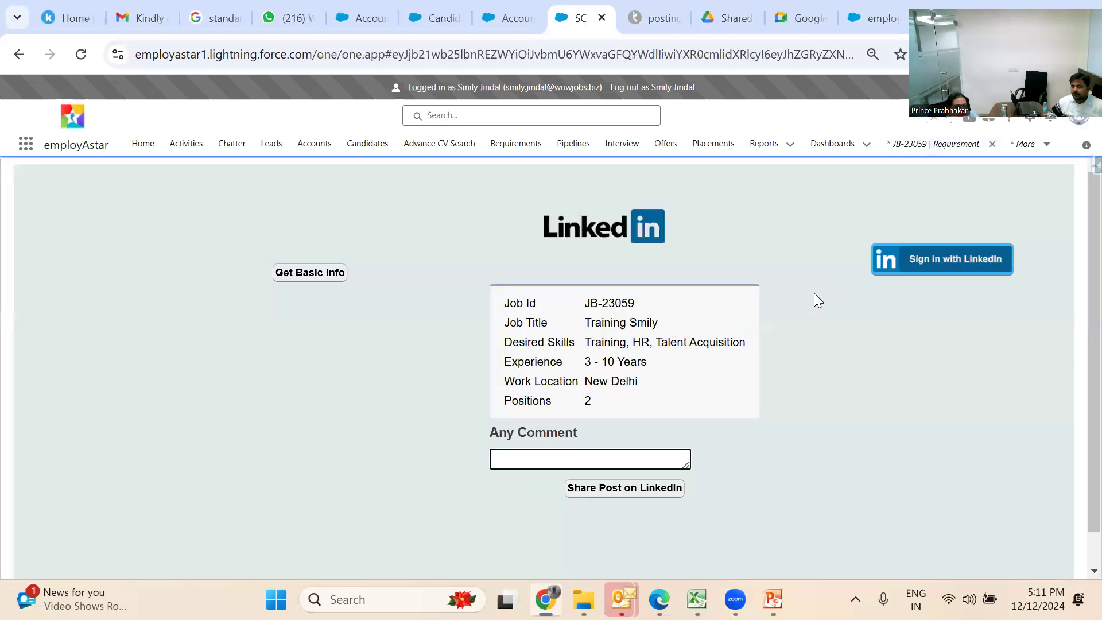
left_click(905, 268)
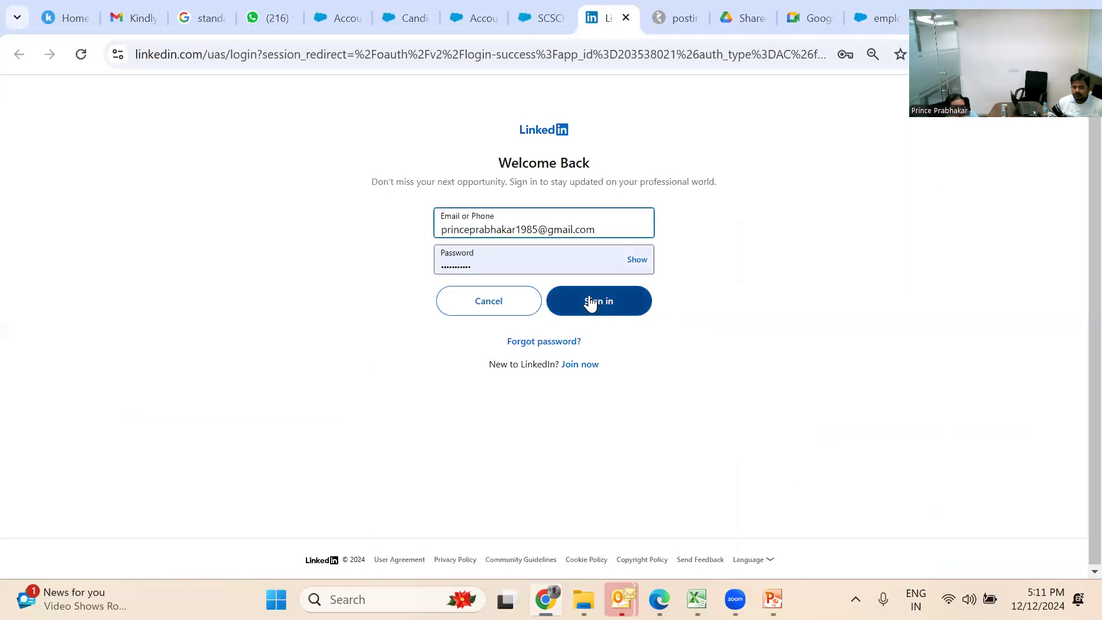
Submit the LinkedIn sign-in and reload the blank login-success page twice
left_click(600, 300)
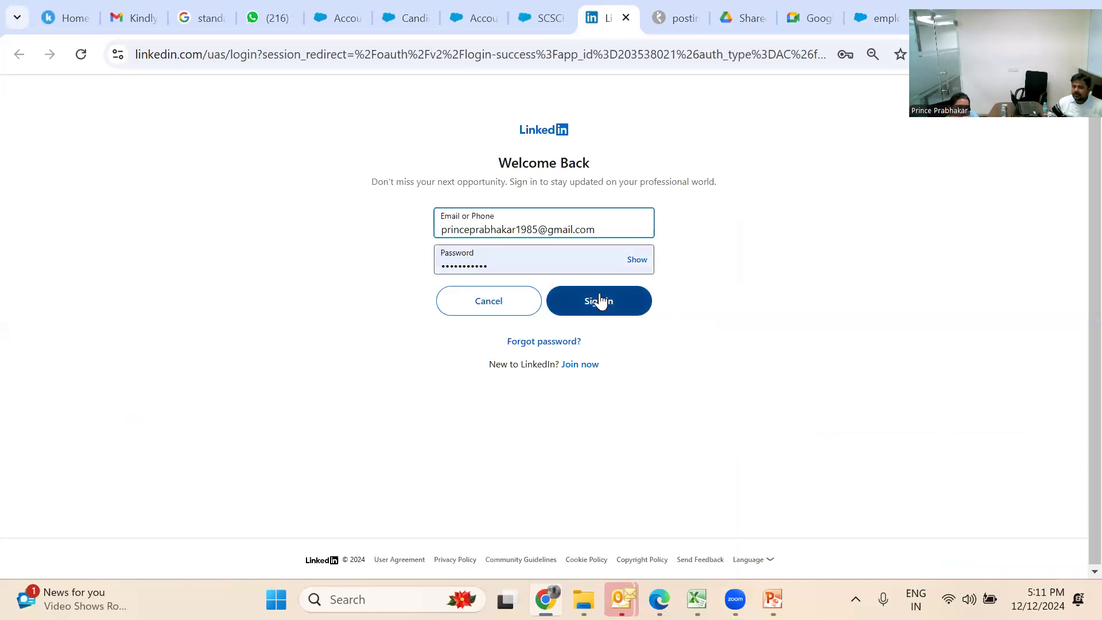
left_click(601, 299)
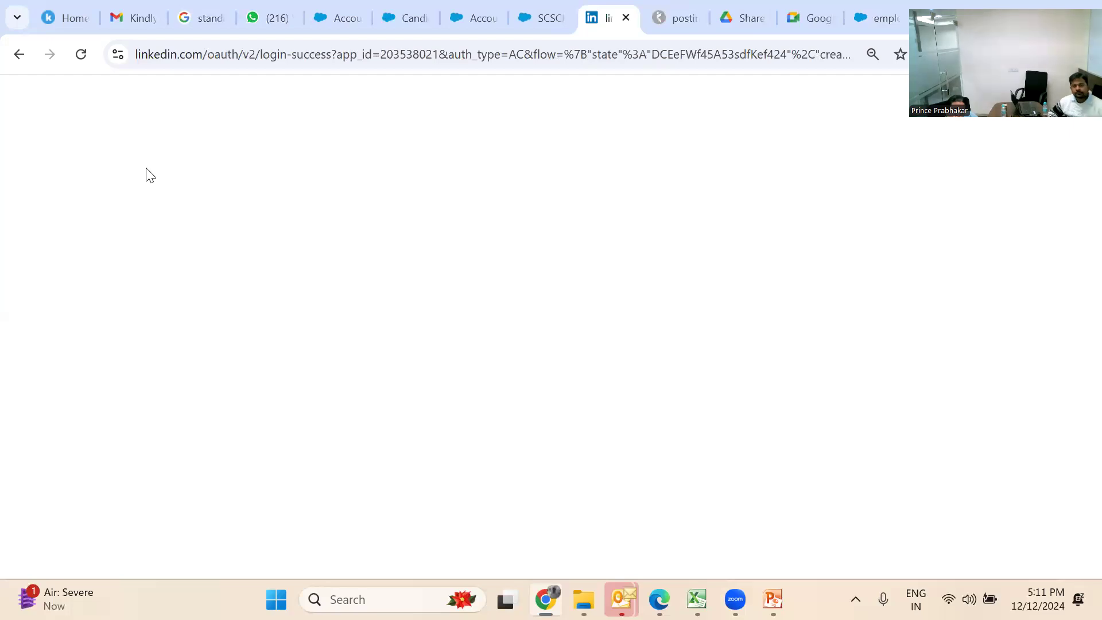
left_click(80, 55)
left_click(80, 54)
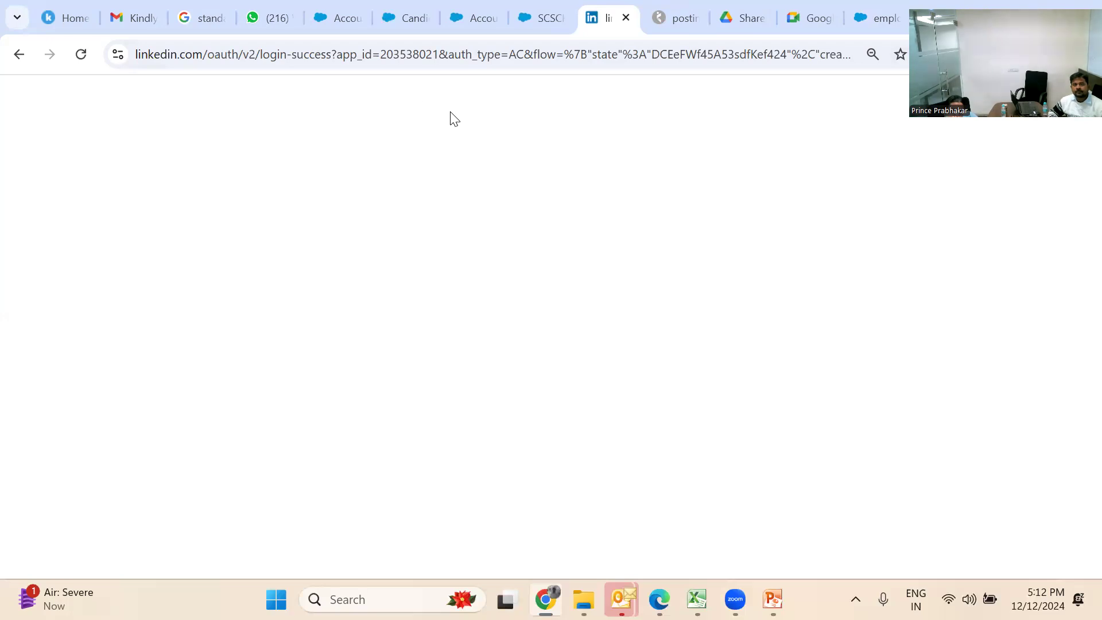
Retry LinkedIn sign-in and run Get Basic Info, which returns 401 Unauthorized, then go back to JB-23059
left_click(626, 18)
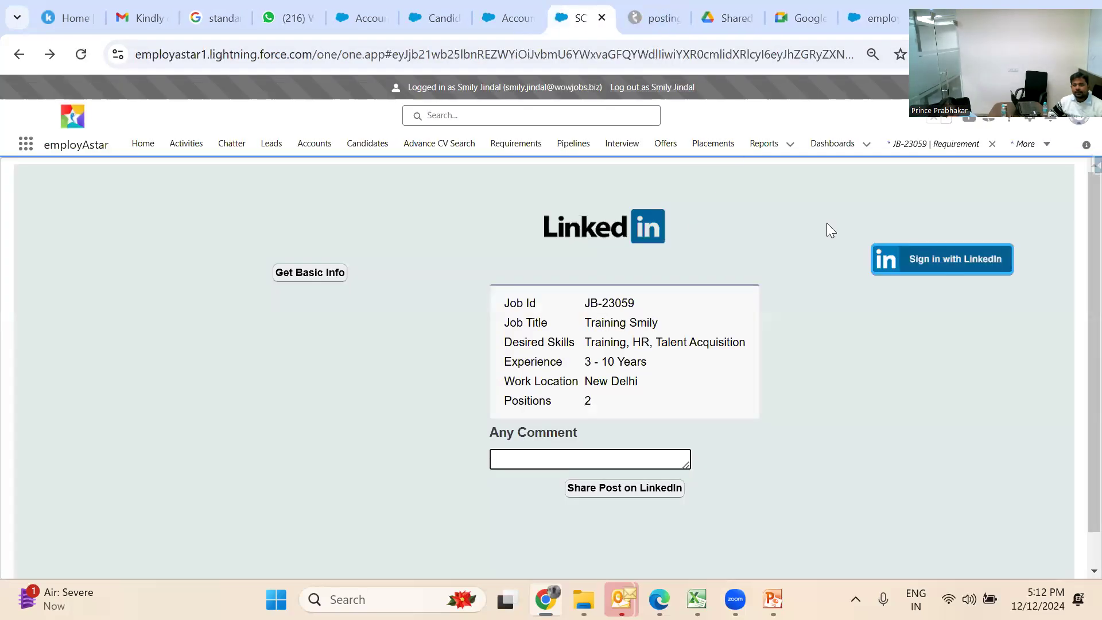
left_click(946, 259)
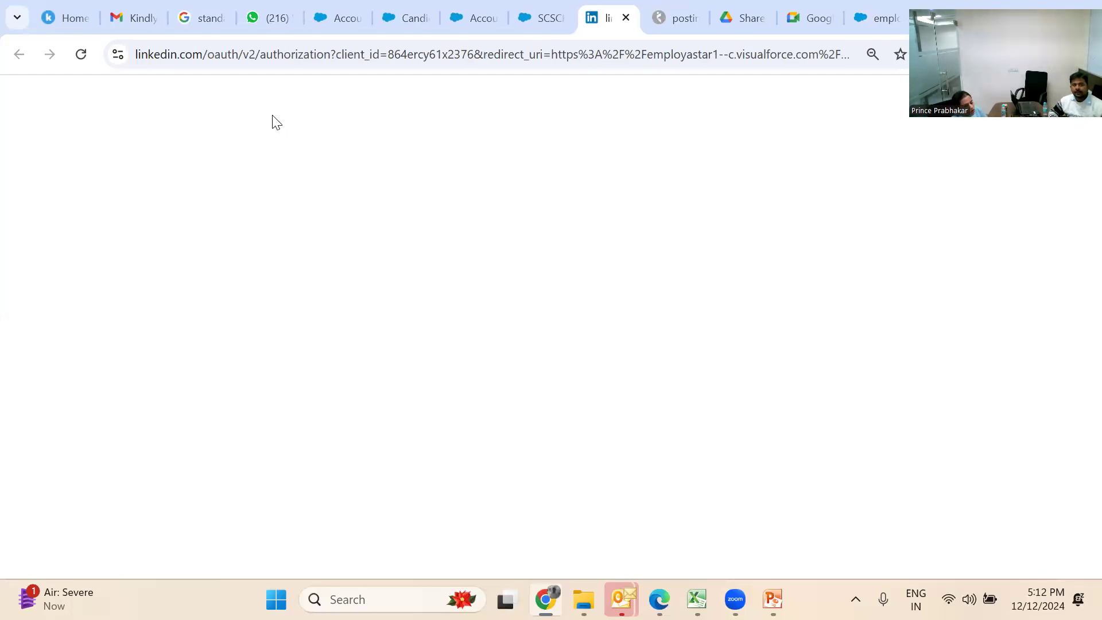
left_click(630, 16)
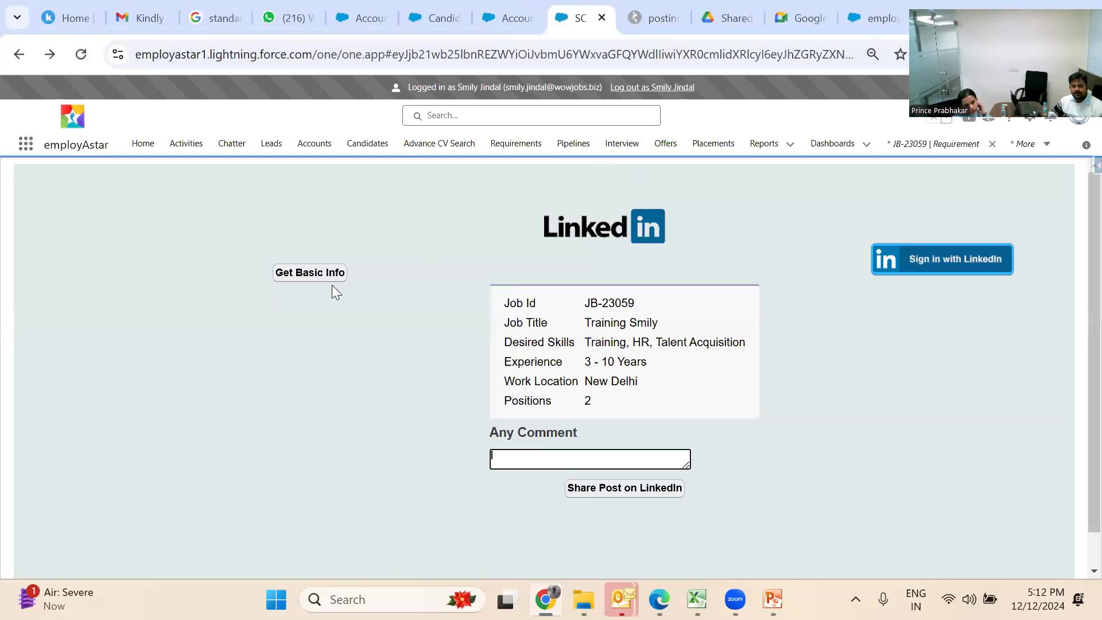
left_click(320, 275)
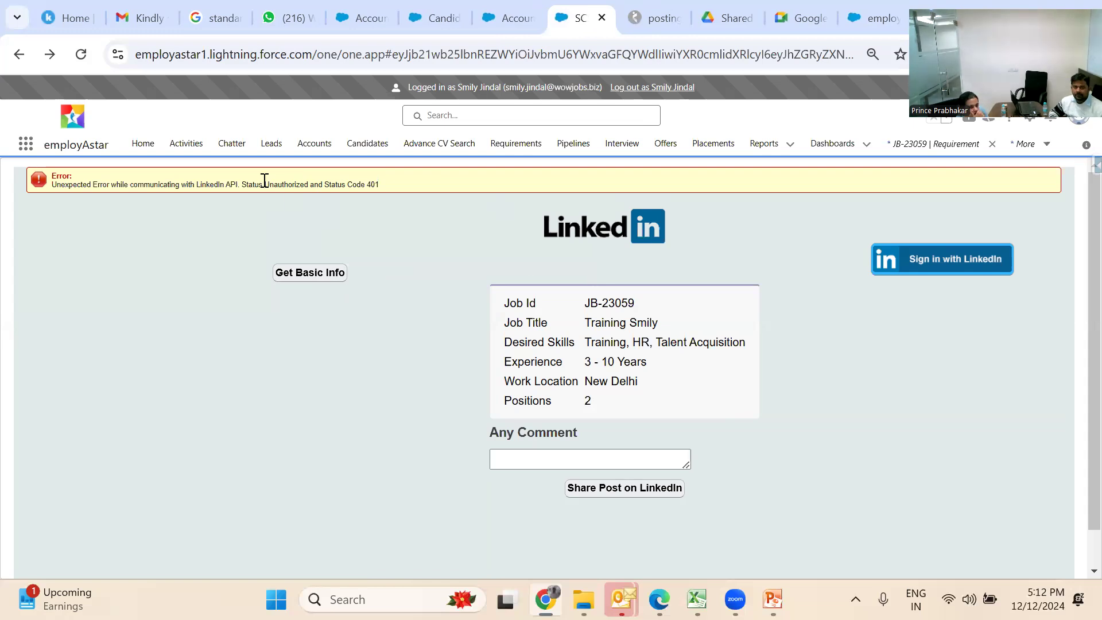
left_click(17, 53)
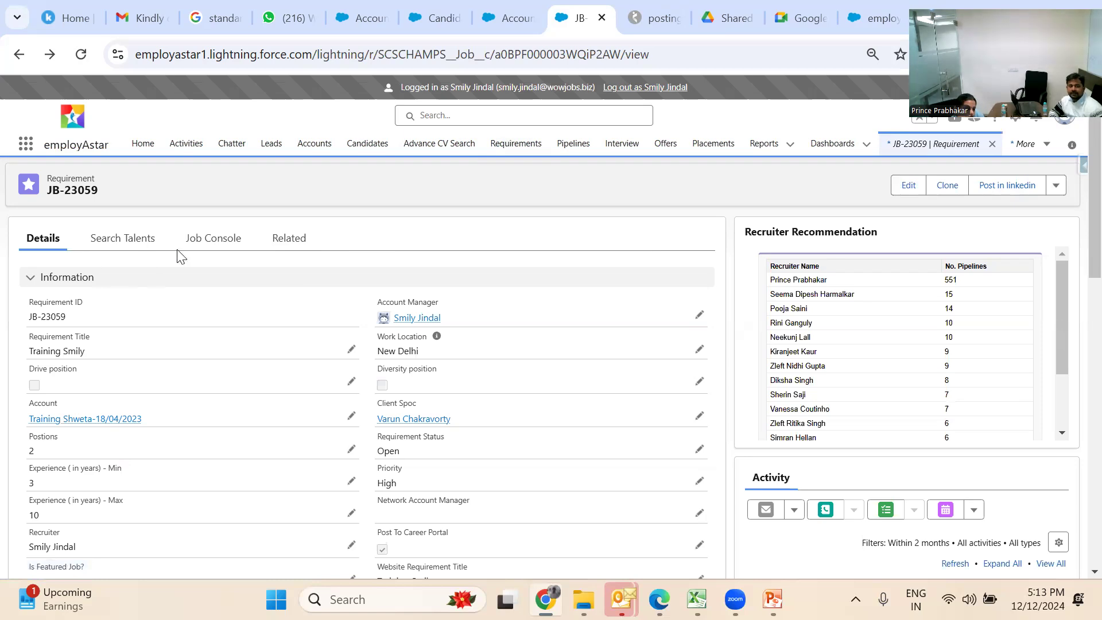
Check JB-23059's Job Console, Sent To Client and Interviews tabs, all empty, then open a new browser tab
left_click(217, 237)
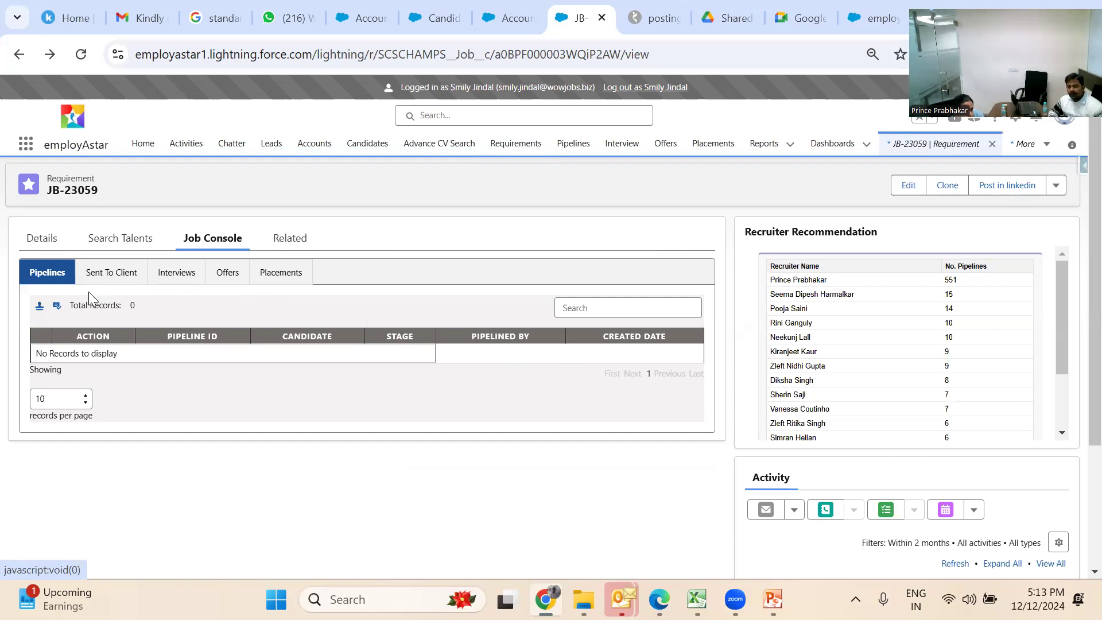
left_click(111, 280)
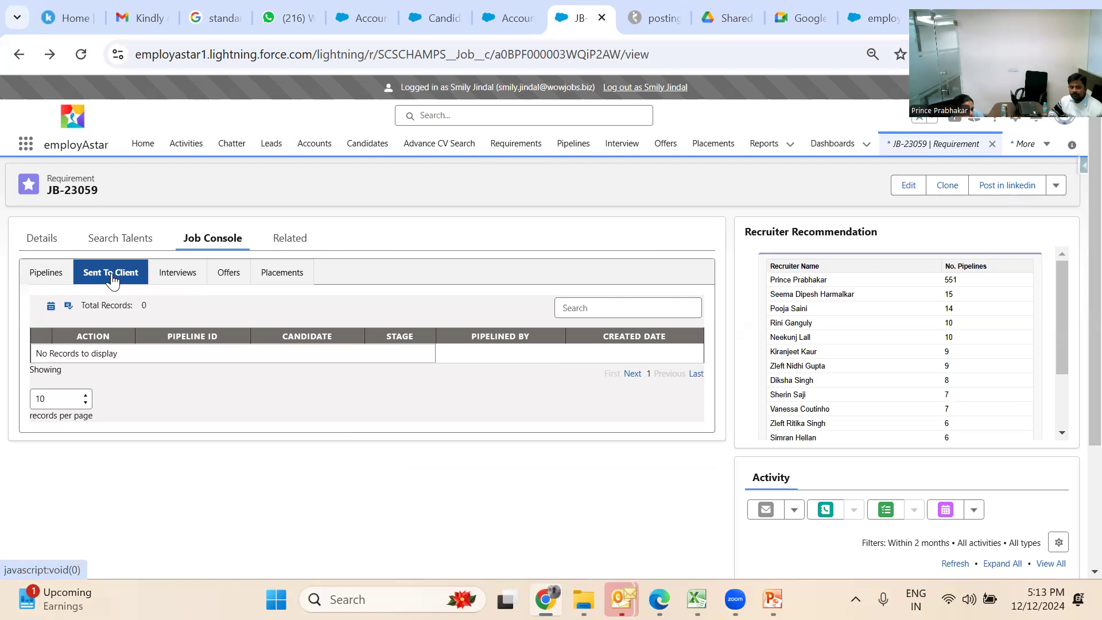
left_click(174, 273)
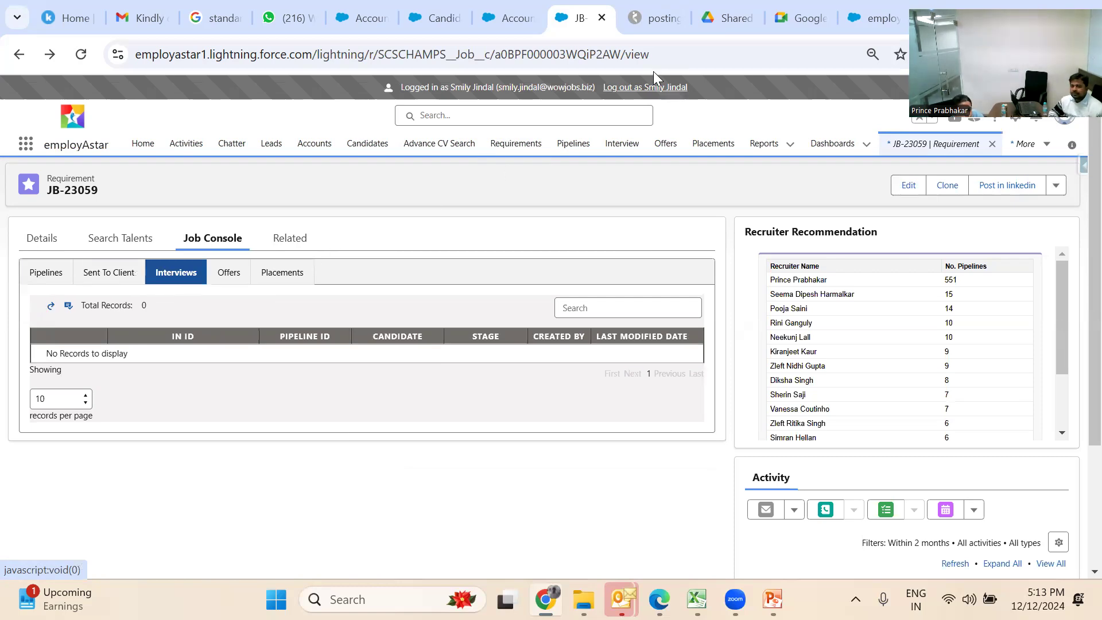
left_click(918, 17)
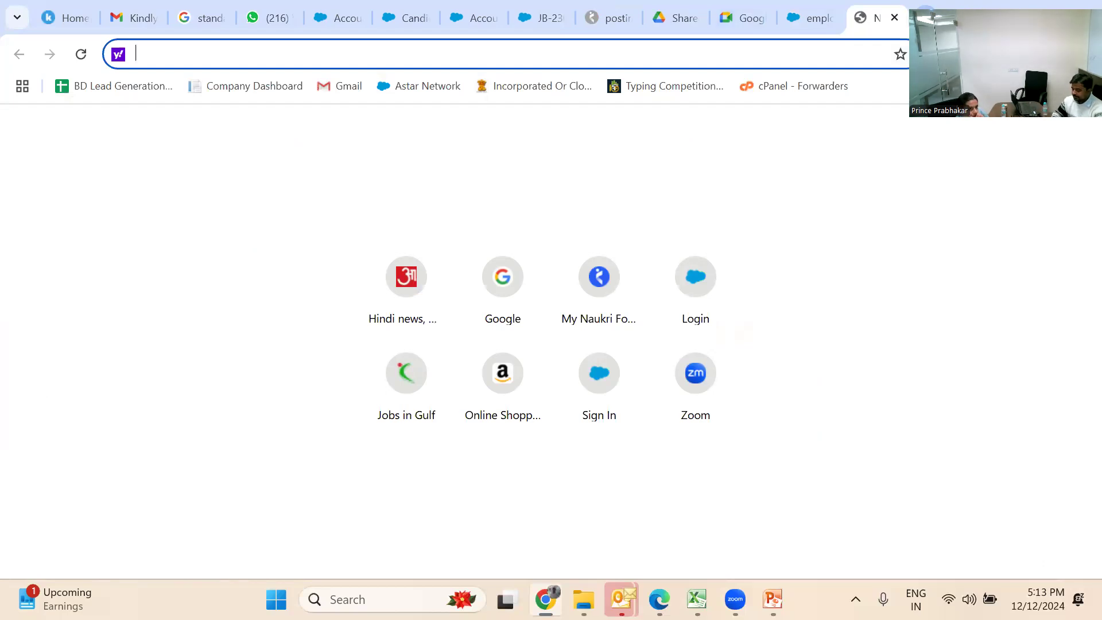
Go to recruit.naukri.com and log in with the saved recruiter account from autofill
type("rec")
key("Return")
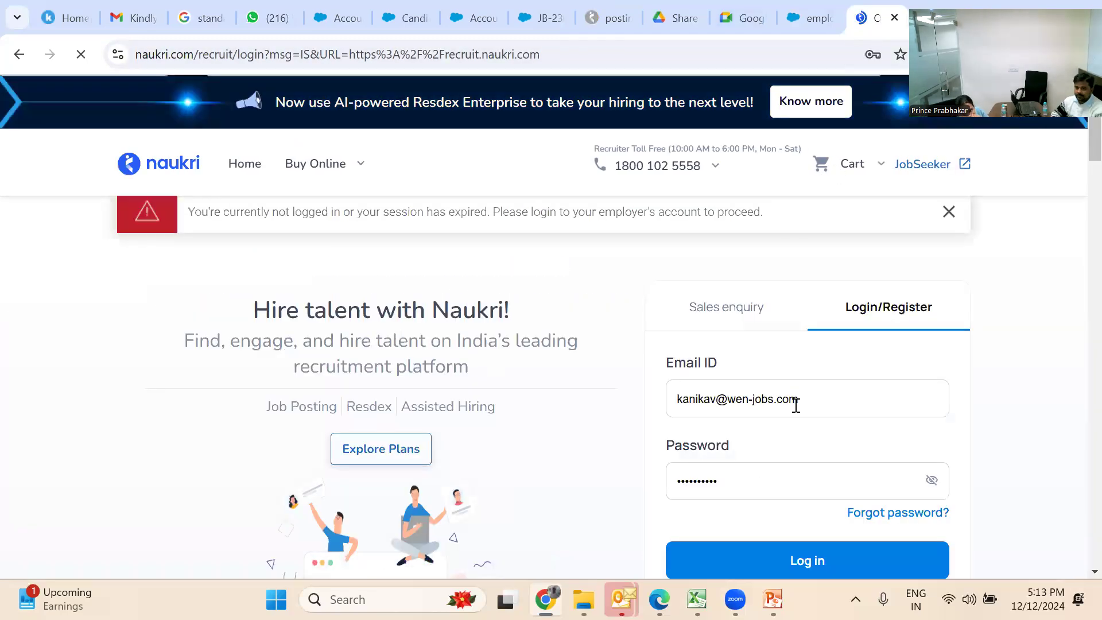
left_click_drag(801, 403, 545, 459)
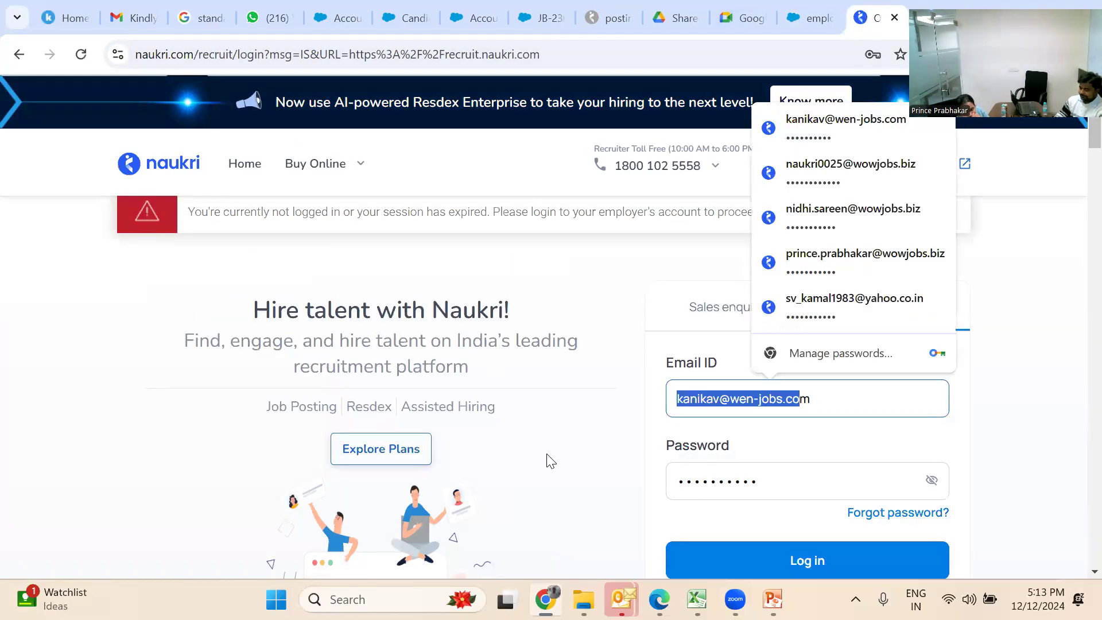
key("ctrl+a")
key("BackSpace")
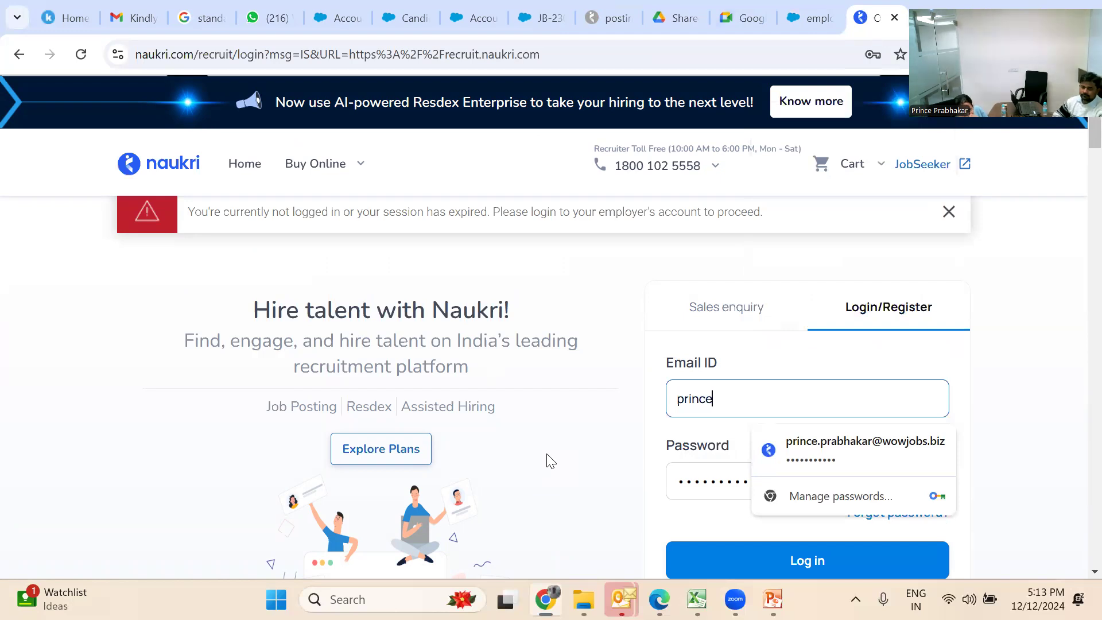
left_click(791, 453)
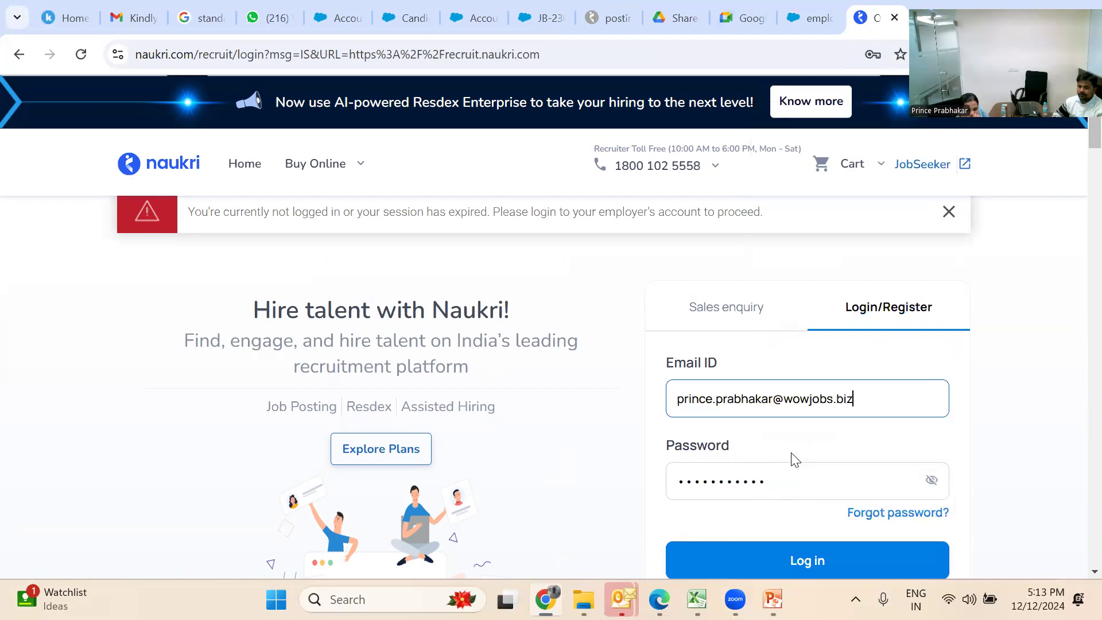
left_click(762, 560)
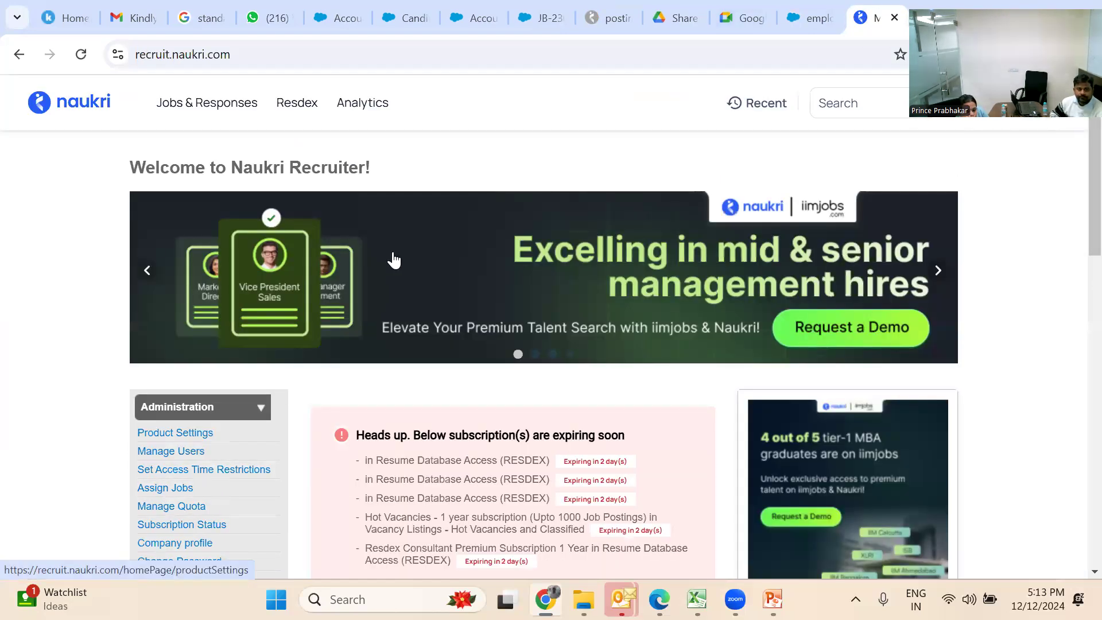
Open Resdex Search Resumes and log in as a chosen subuser
mouse_move(280, 114)
left_click(313, 172)
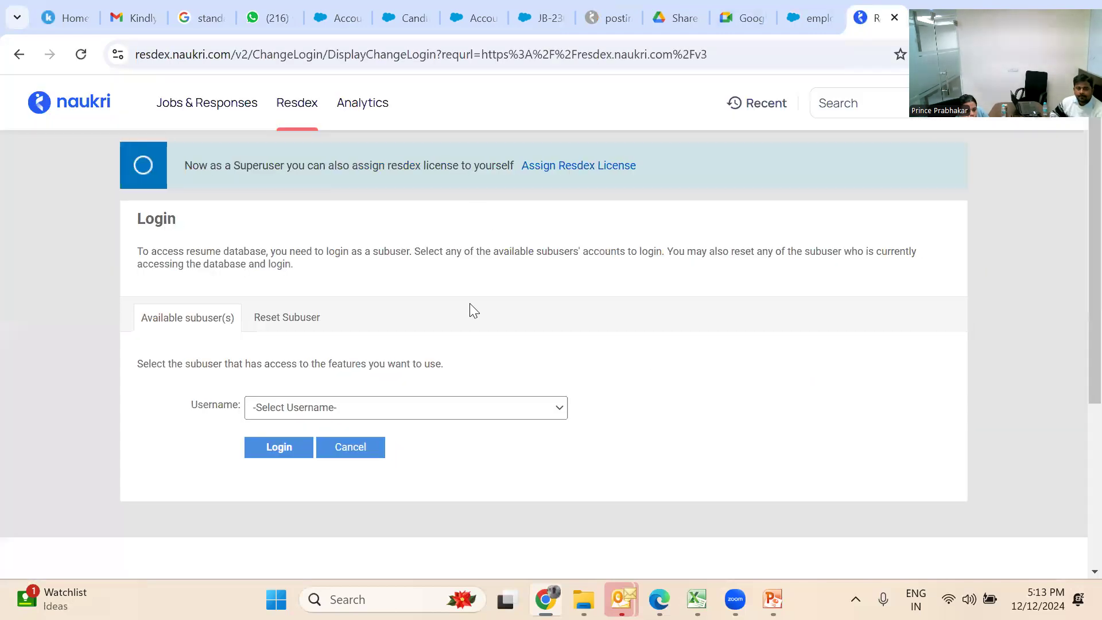
left_click(414, 412)
left_click(416, 342)
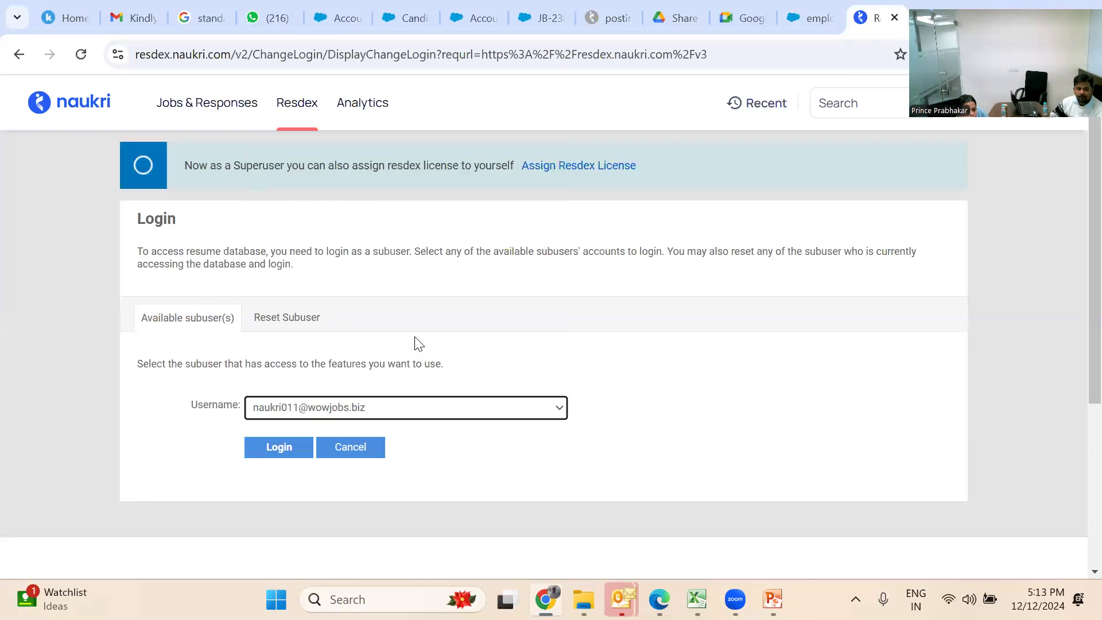
left_click(288, 453)
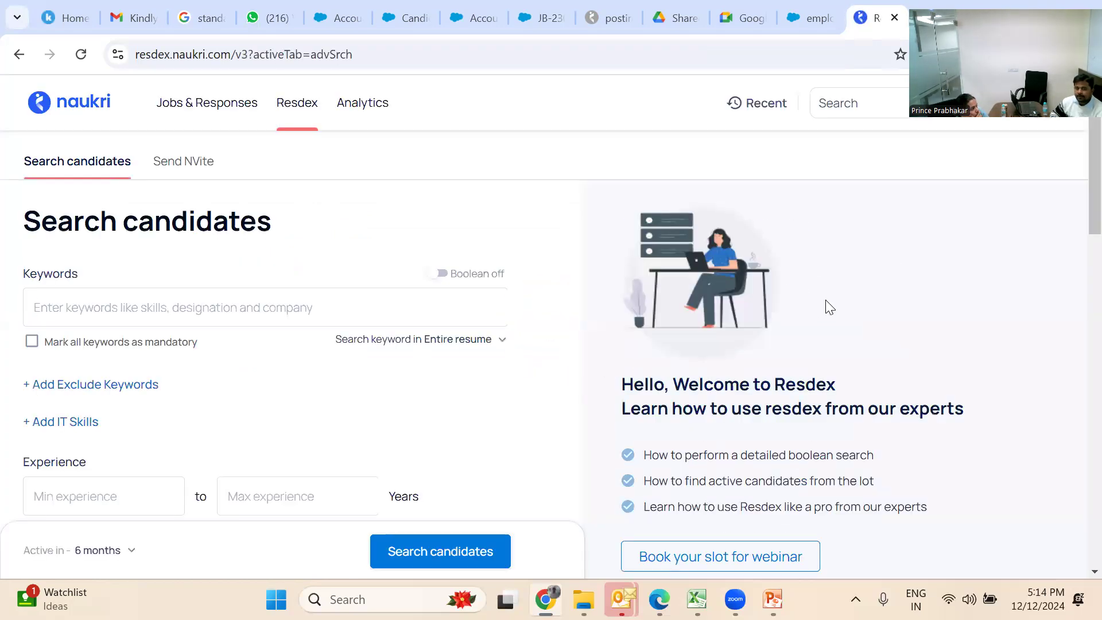
Rerun the recent "IT Head" SAP Mumbai search, showing 15 matching profiles
scroll(826, 309, "down", 3)
scroll(825, 300, "down", 3)
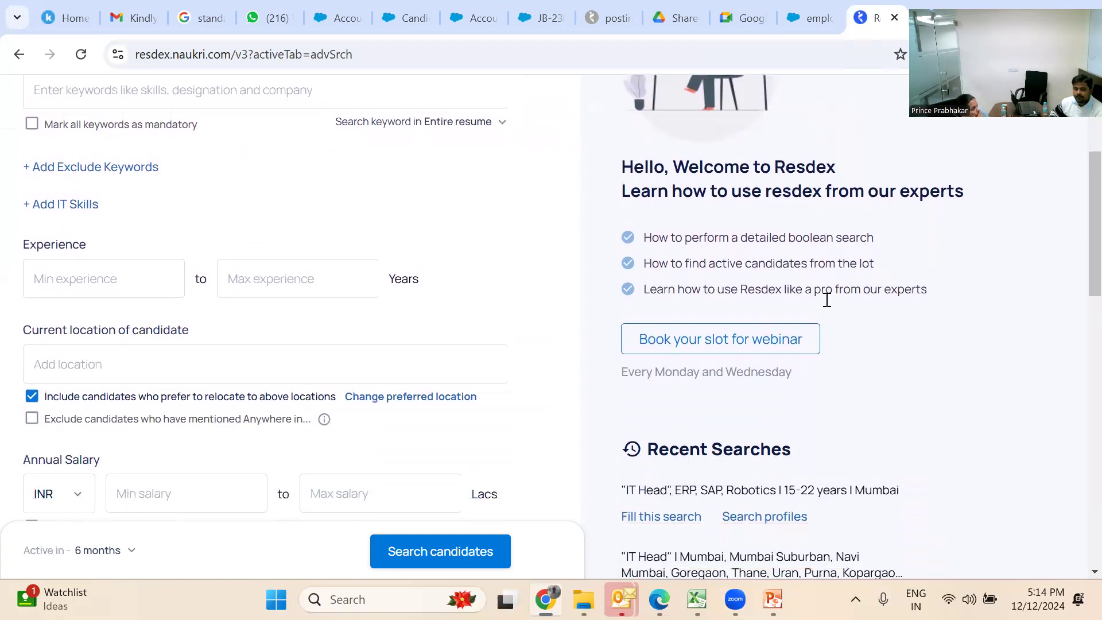
scroll(827, 308, "down", 1)
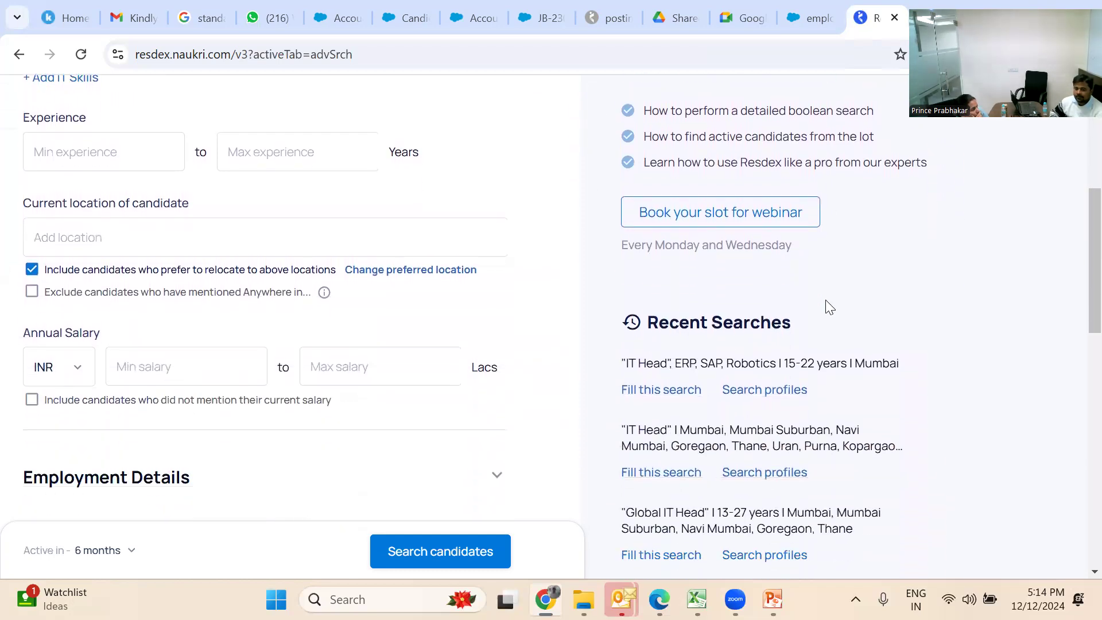
left_click(770, 391)
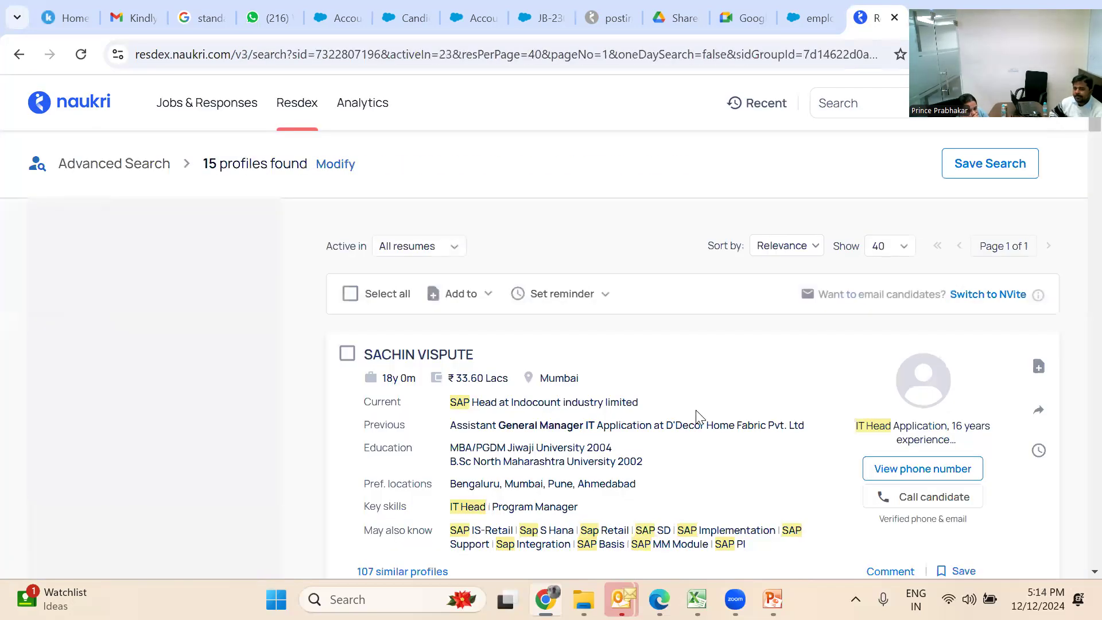
Open the top candidate's profile and download their attached CV as a 605 KB PDF
left_click(463, 361)
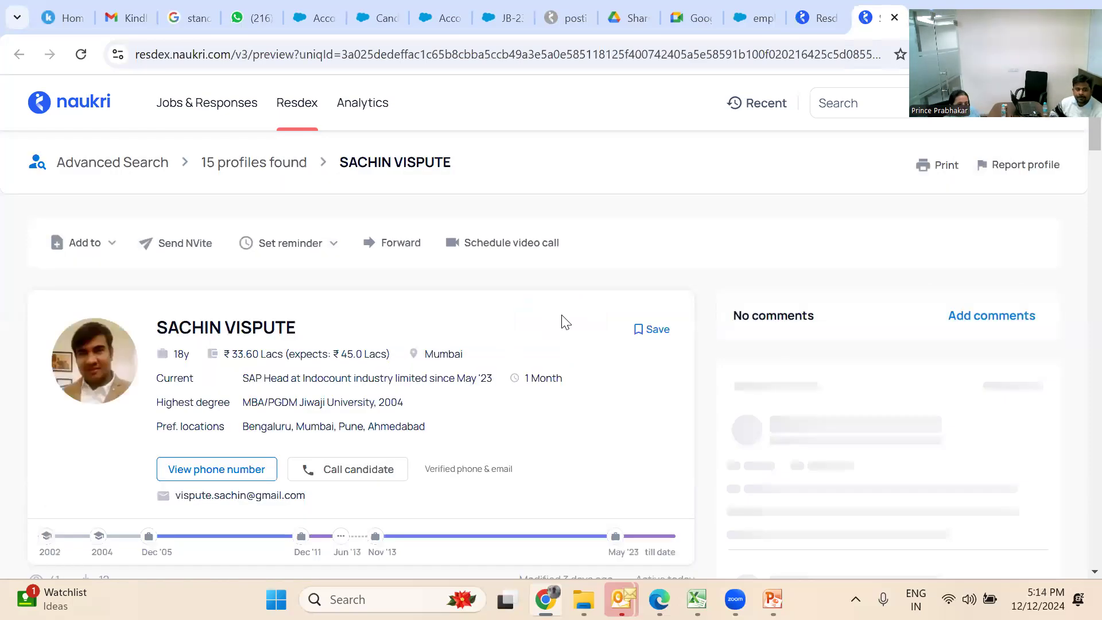
scroll(565, 322, "down", 4)
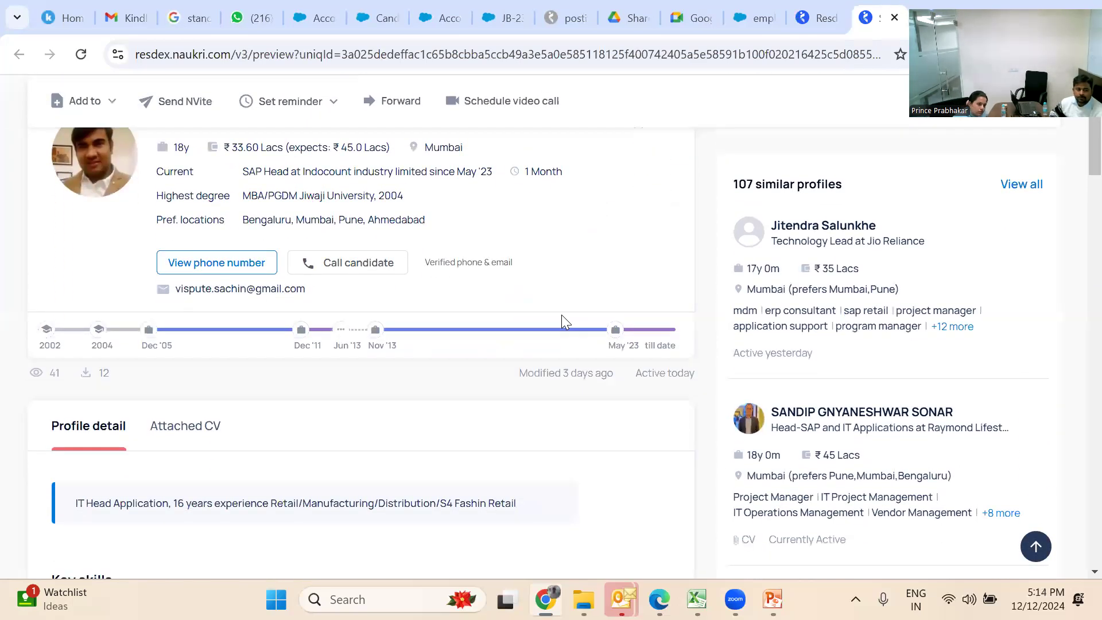
scroll(561, 315, "down", 1)
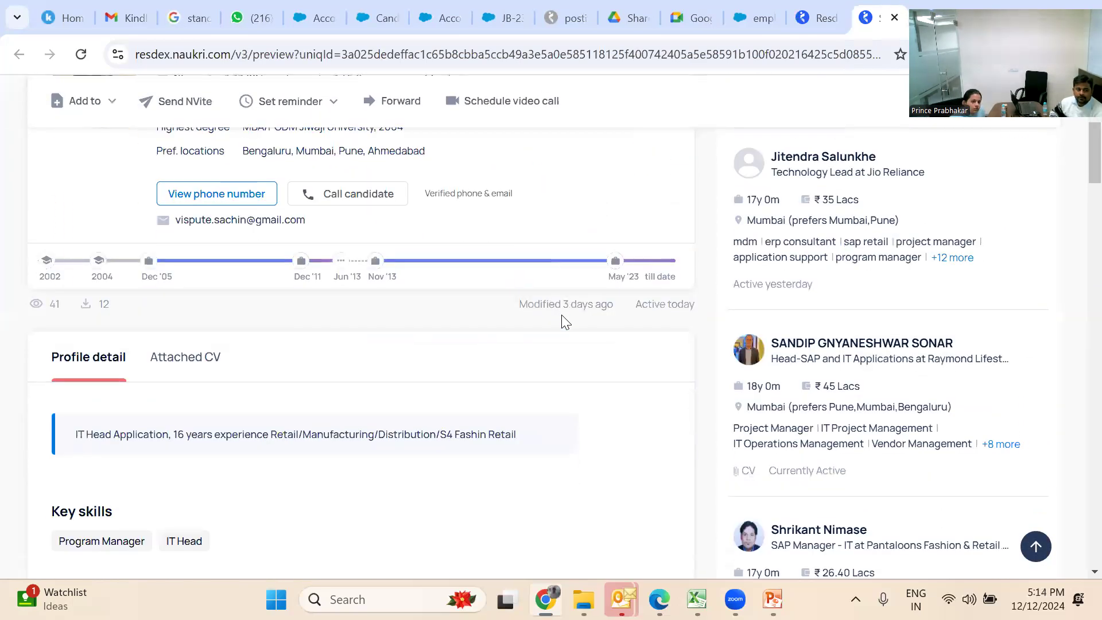
left_click(187, 364)
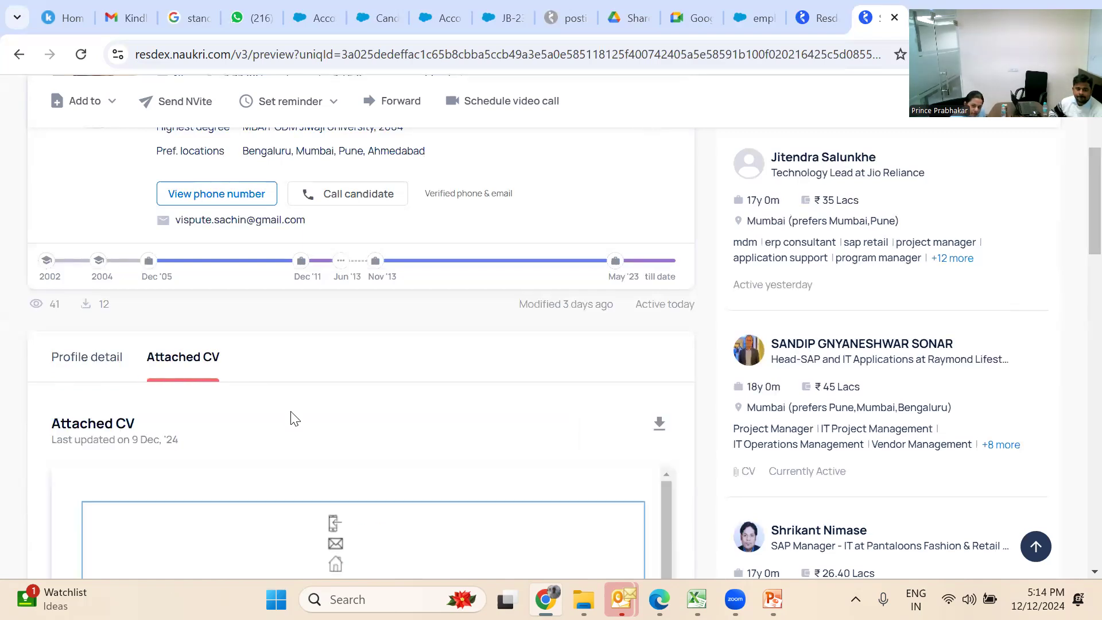
left_click(657, 433)
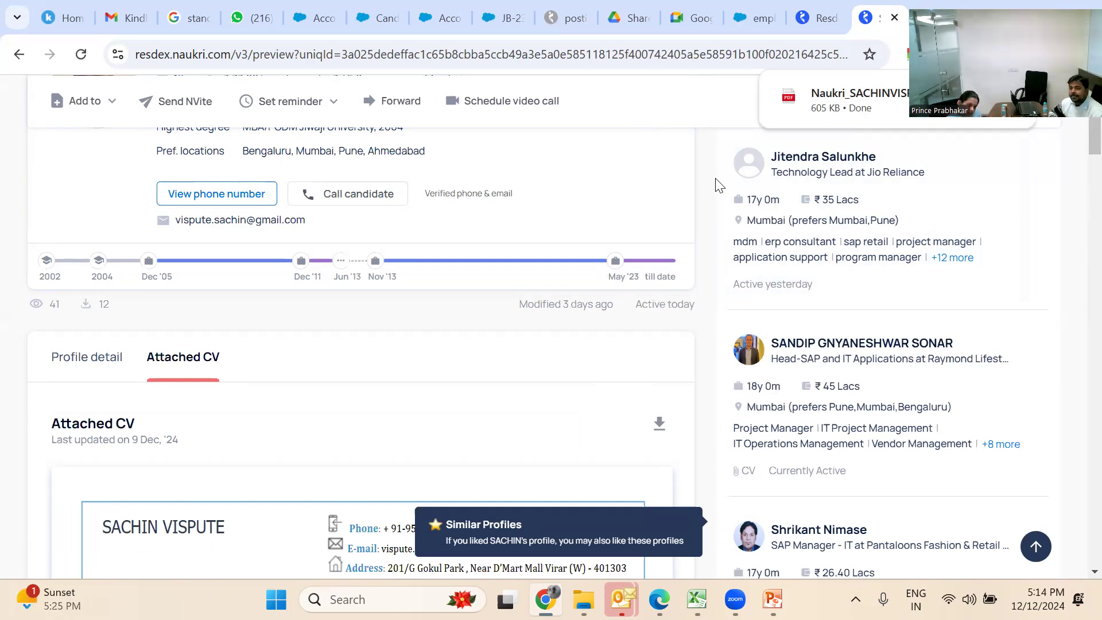
left_click(753, 27)
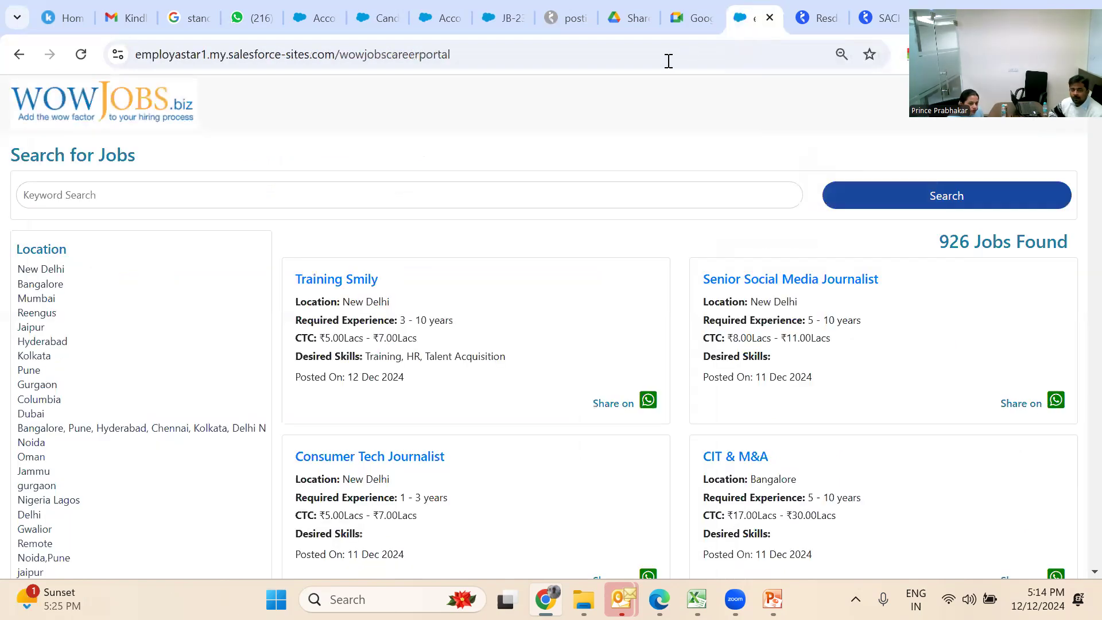
Return to the JB-23059 tab and open the Candidates list page
left_click(507, 21)
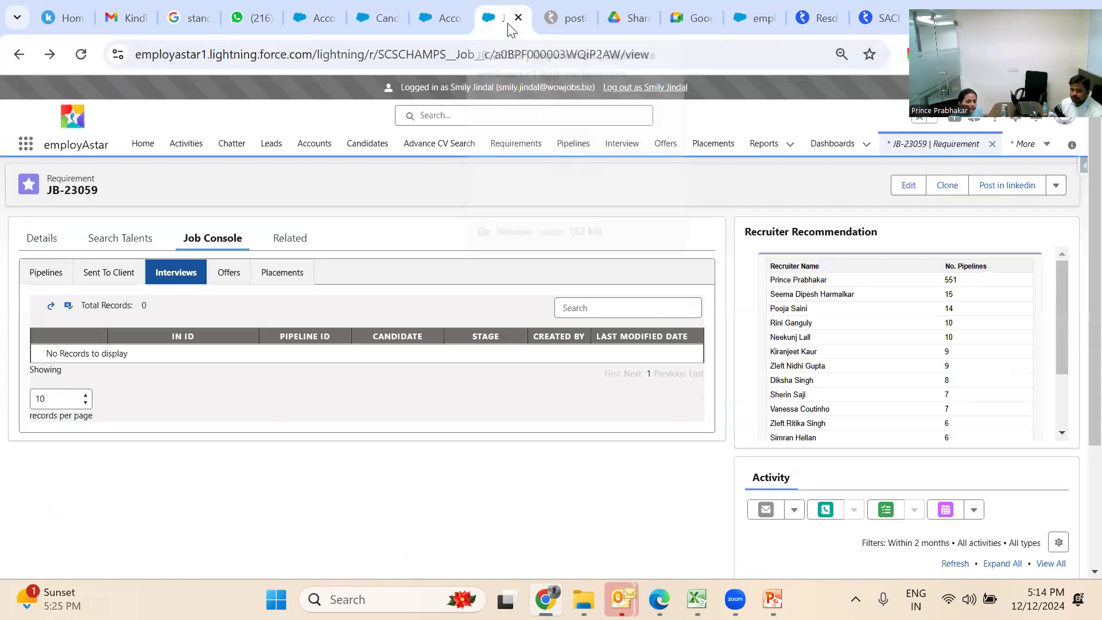
left_click(370, 145)
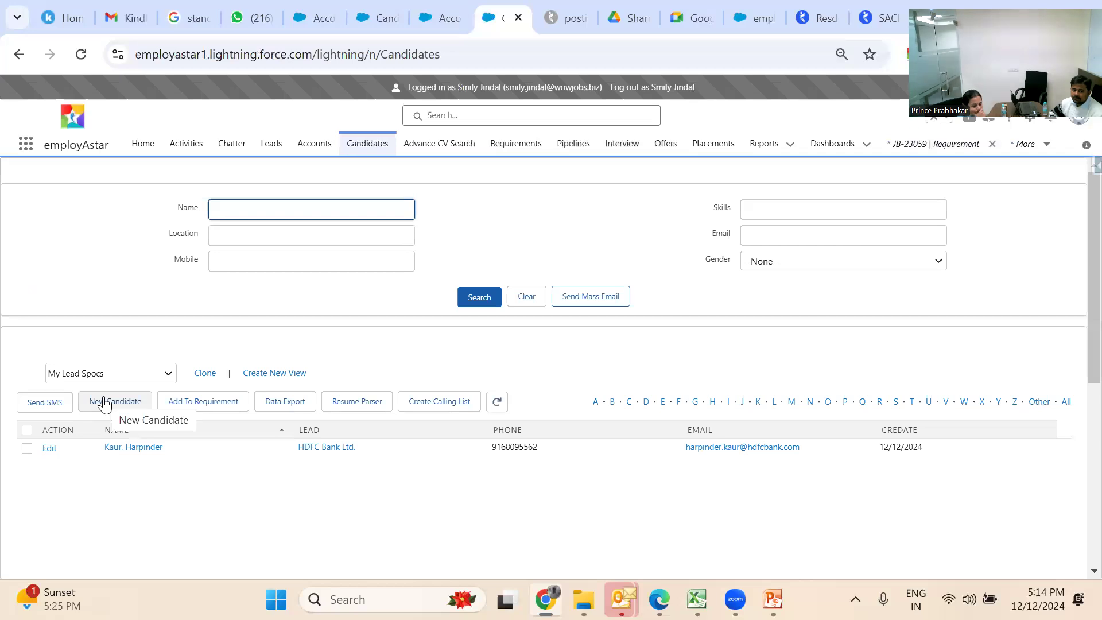
Parse the downloaded Naukri CV PDF in Resume Parser without attaching a job, reaching Success
left_click(362, 406)
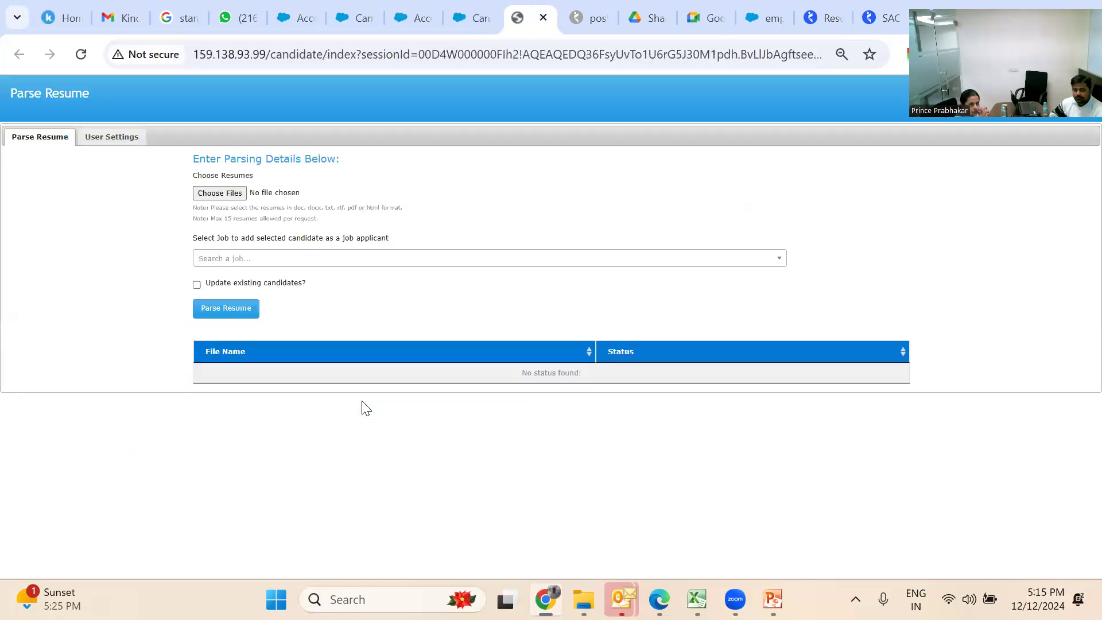
left_click(225, 195)
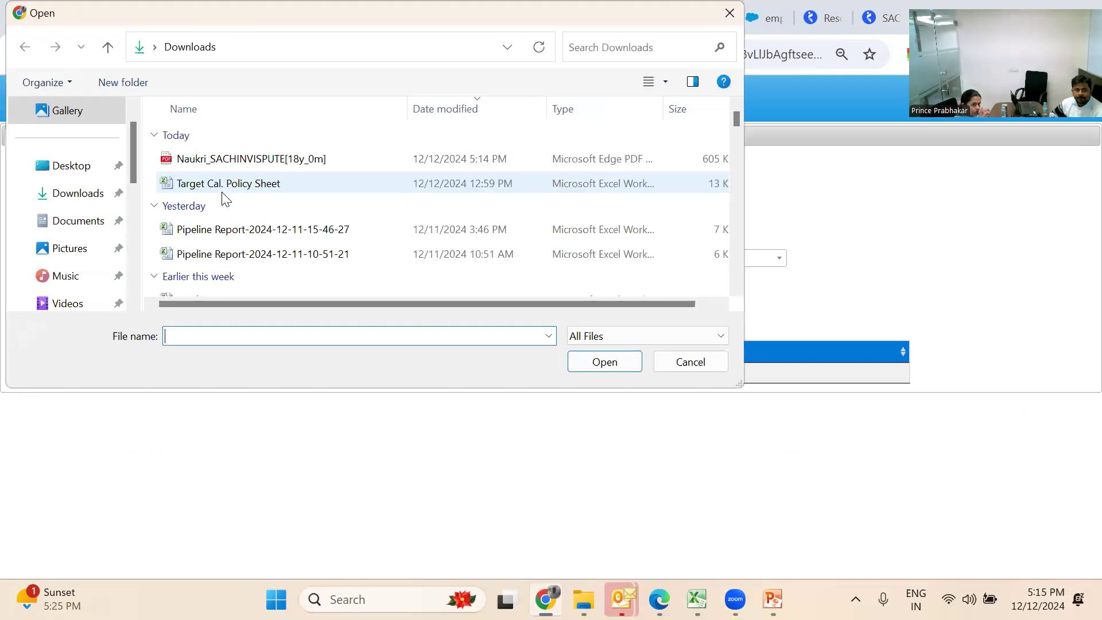
double_click(225, 163)
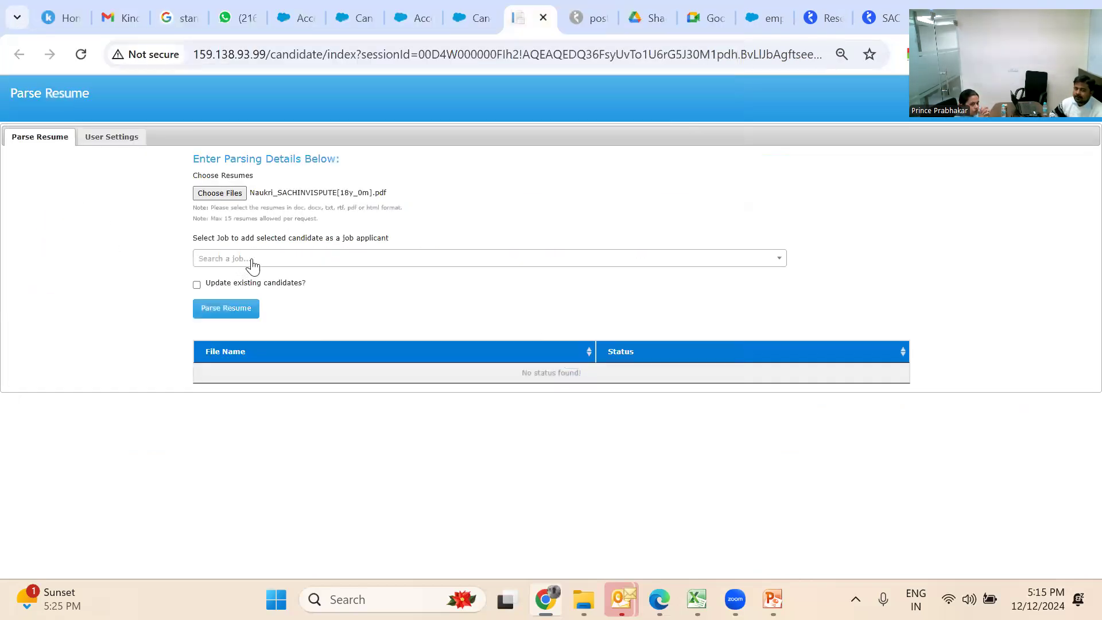
left_click(254, 259)
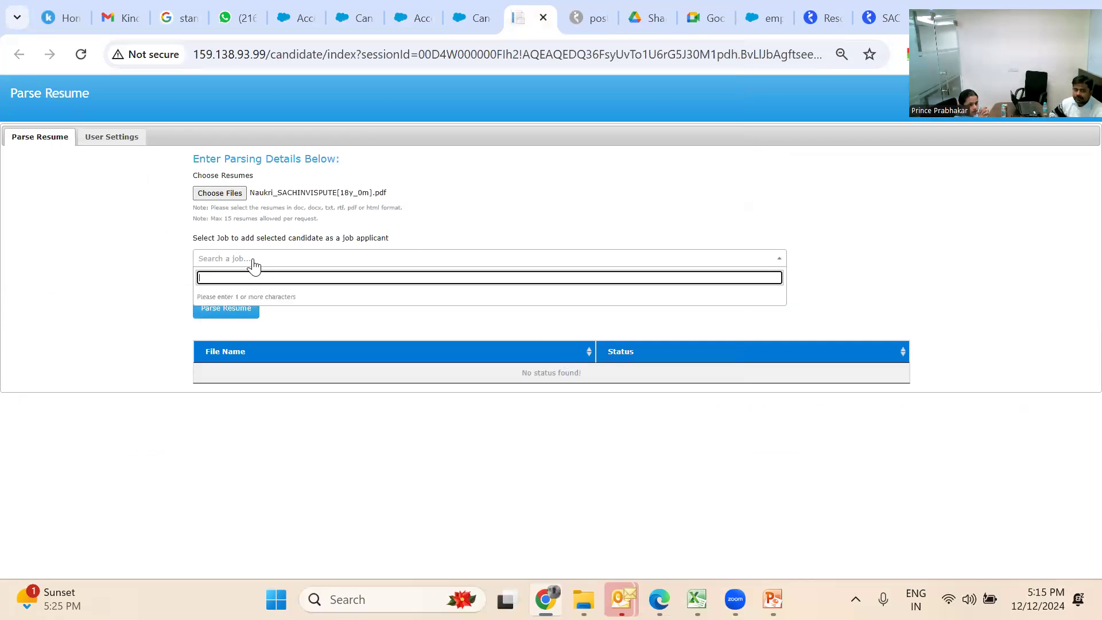
type("J")
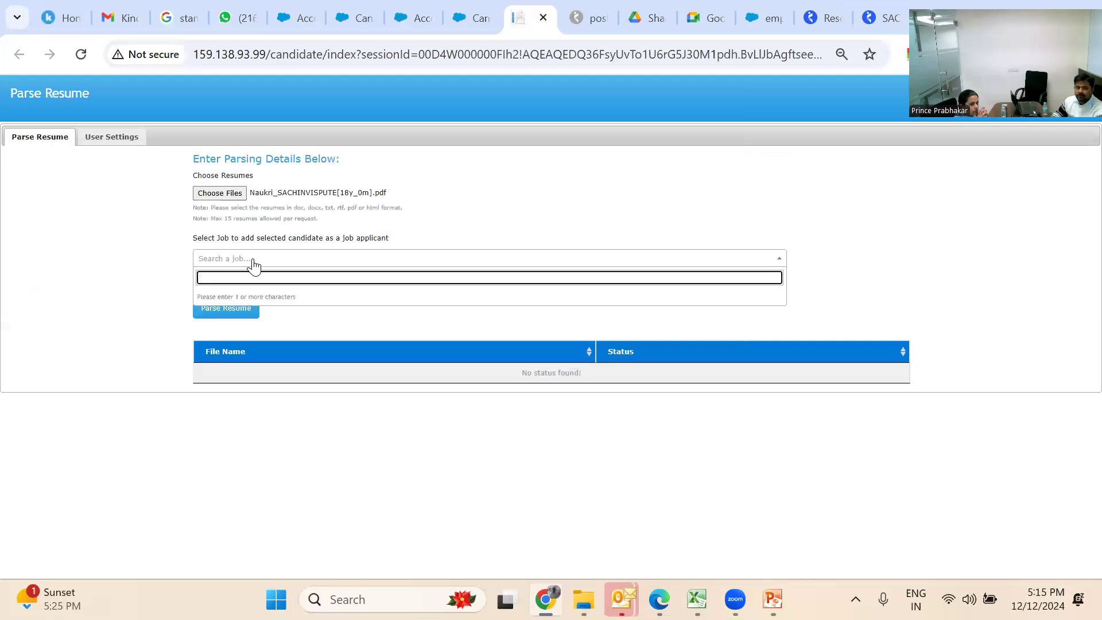
left_click(65, 339)
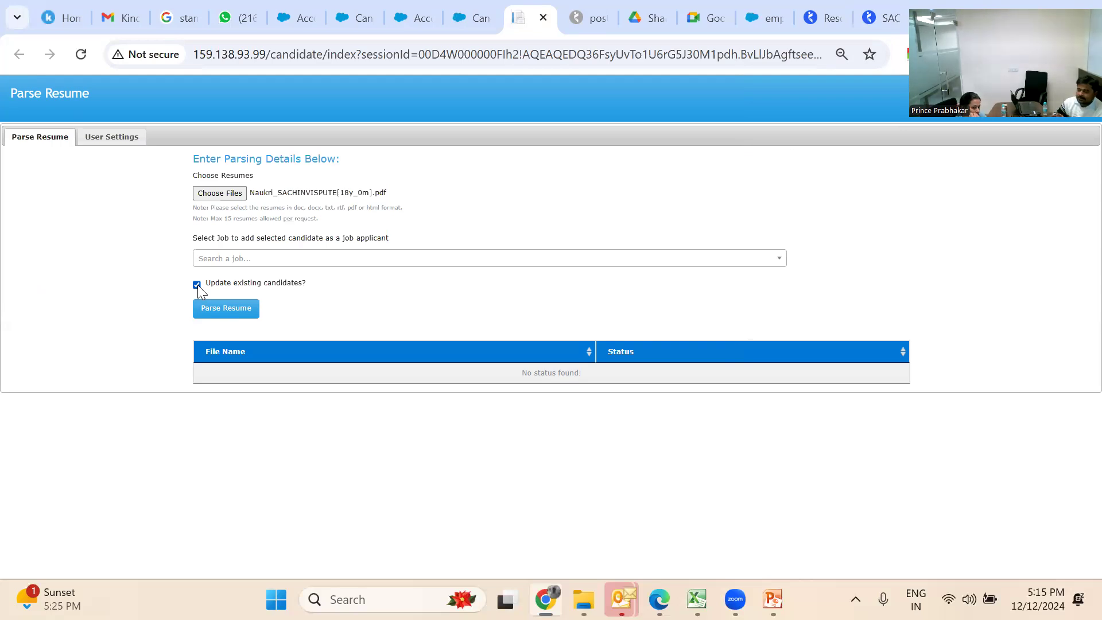
left_click(226, 313)
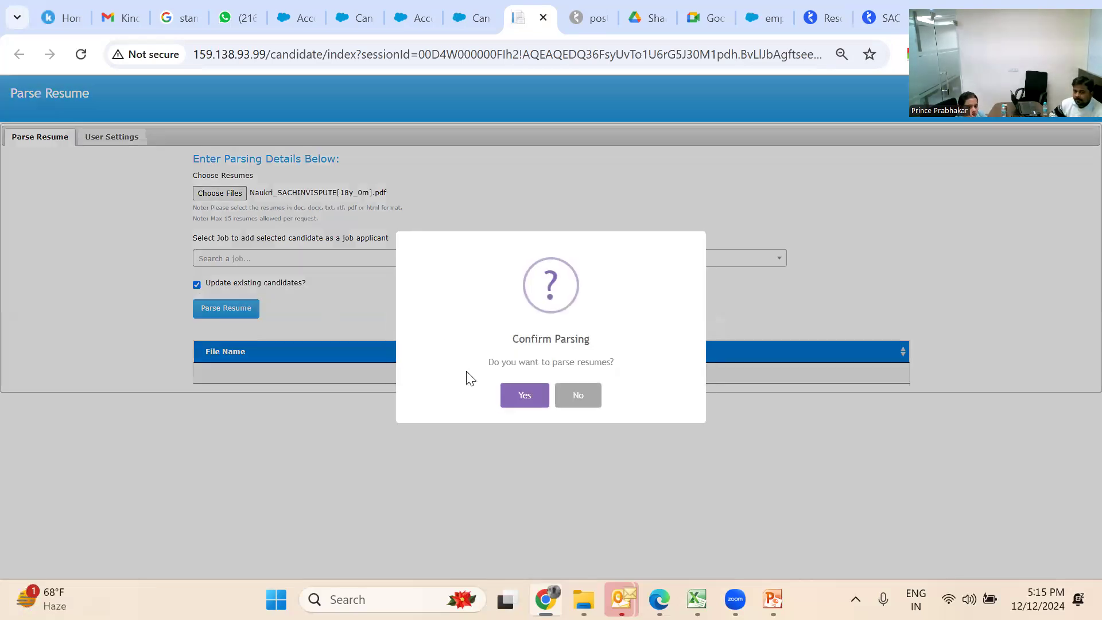
left_click(521, 402)
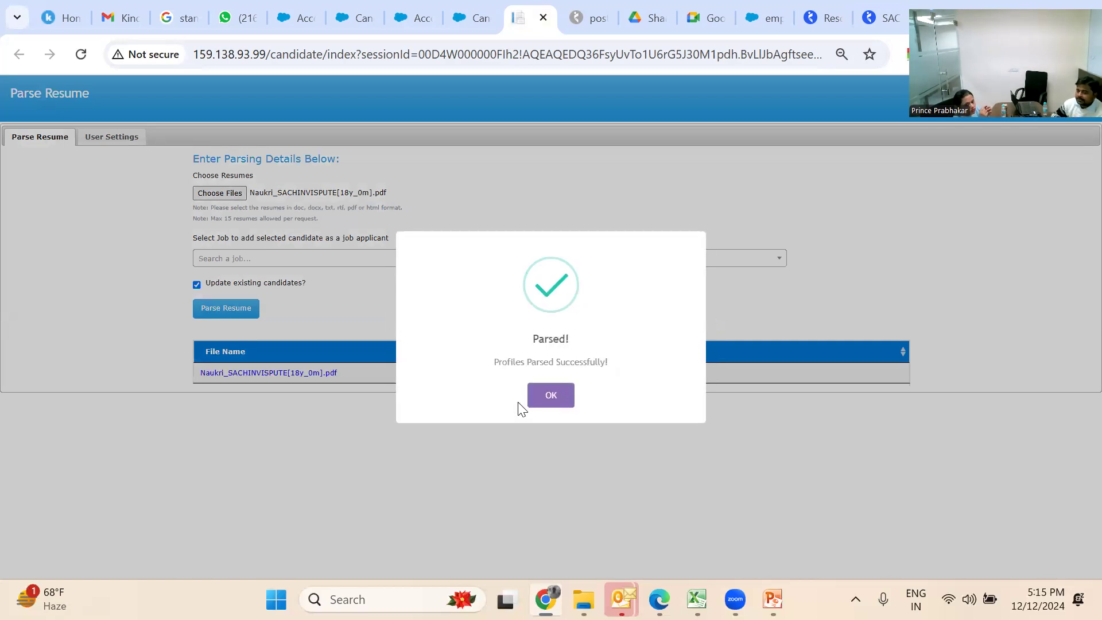
left_click(556, 393)
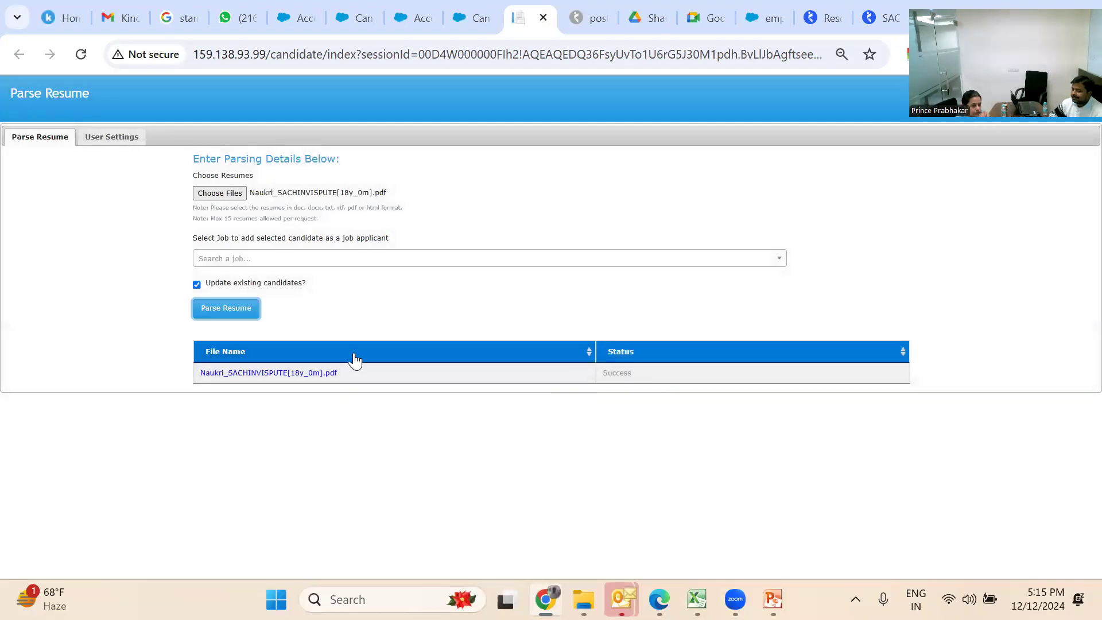
Open the parsed candidate's contact record and review its details: 17.00 years' experience, INDO COUNT INDUSTRIES LIMITED, Virar
left_click(297, 373)
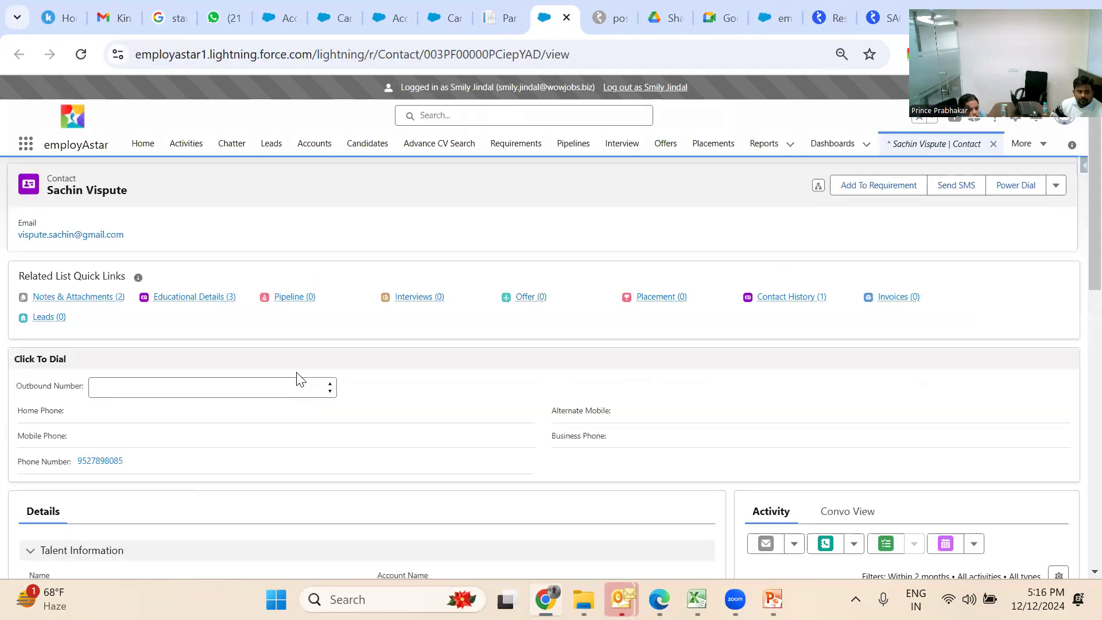
scroll(298, 379, "down", 4)
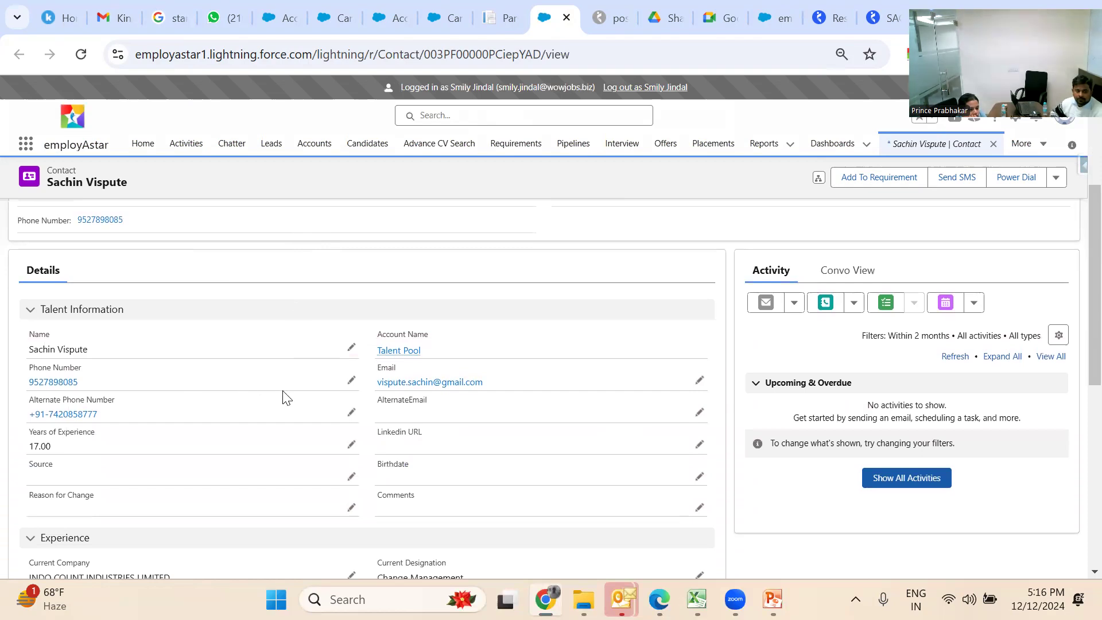
scroll(246, 479, "down", 4)
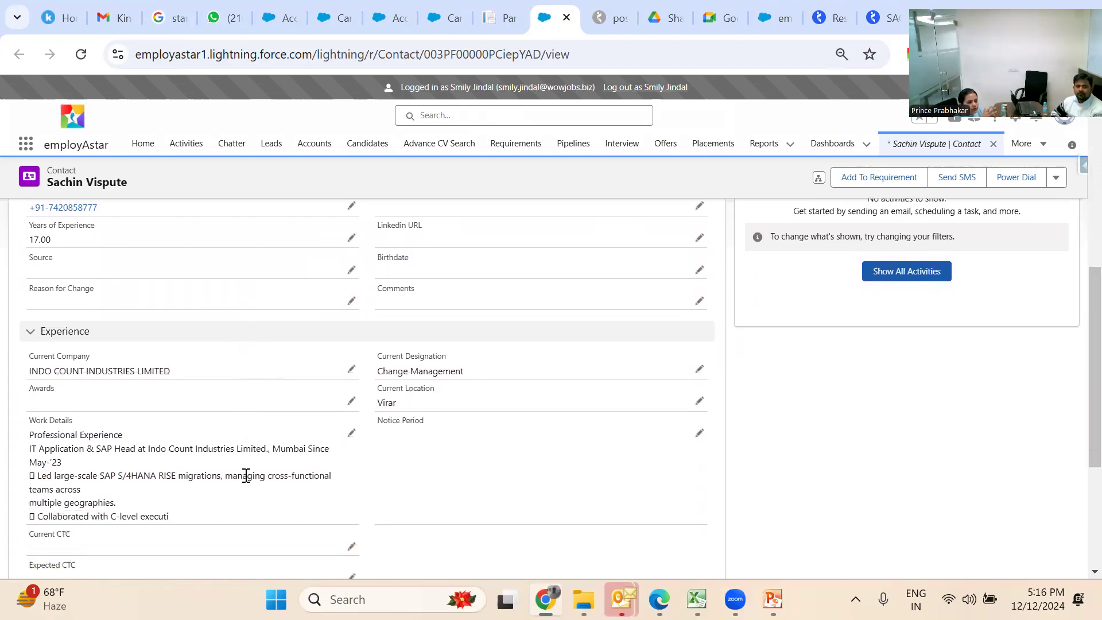
scroll(247, 476, "down", 3)
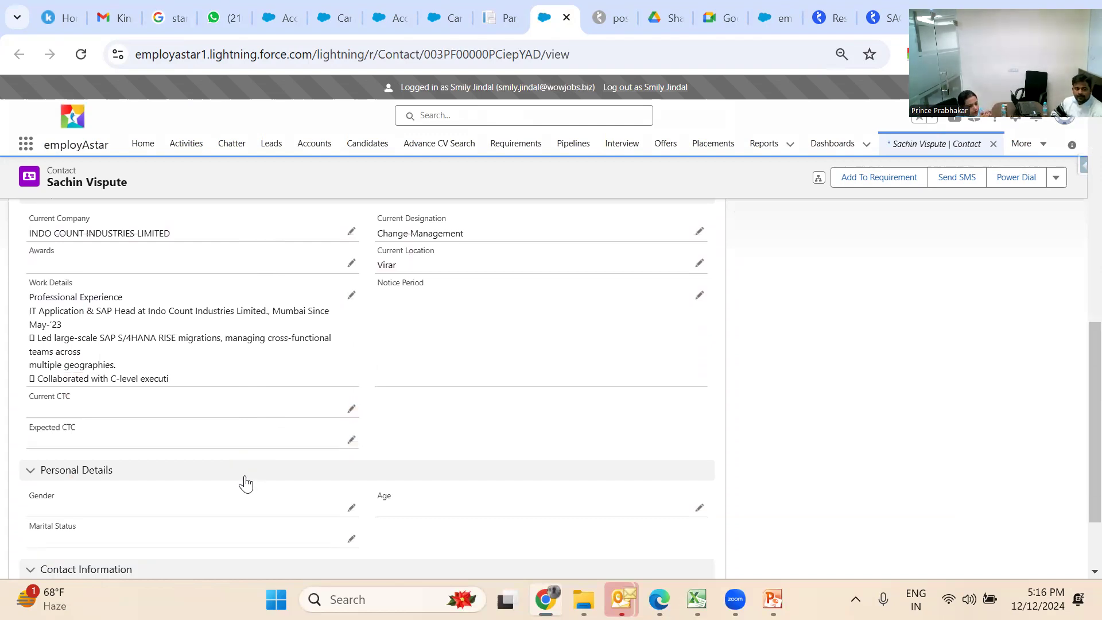
scroll(246, 484, "down", 2)
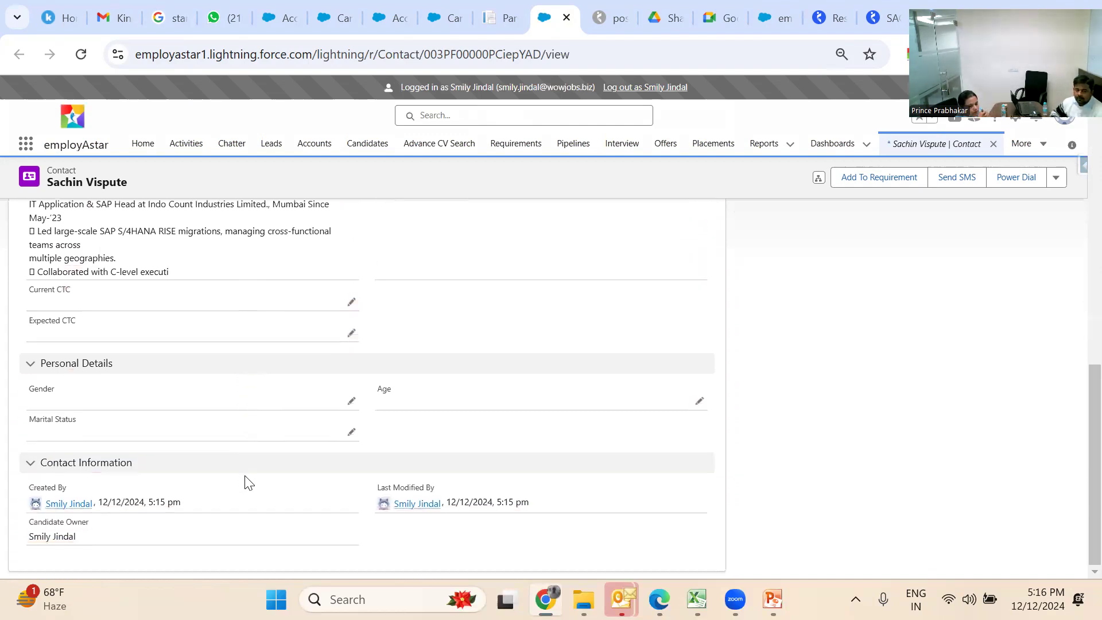
scroll(247, 480, "up", 5)
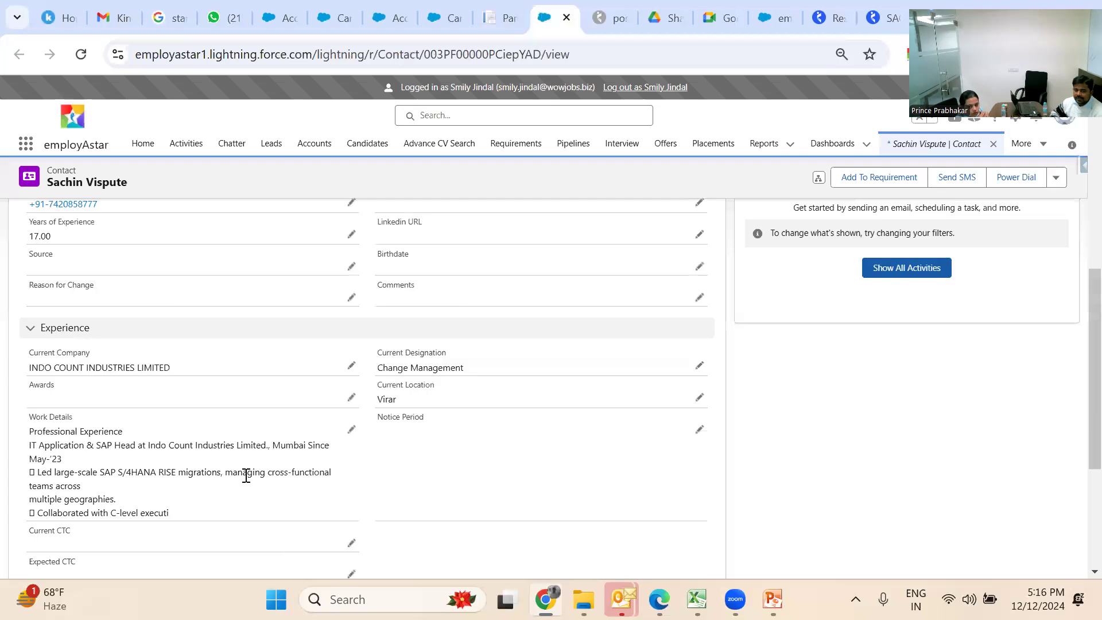
scroll(246, 475, "up", 3)
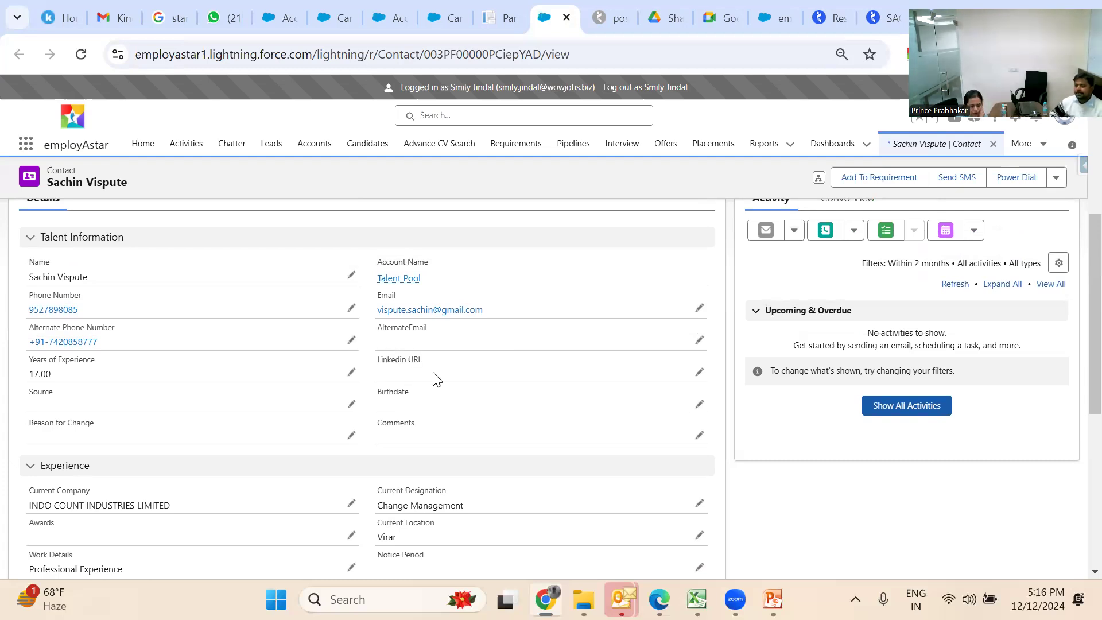
scroll(534, 398, "up", 2)
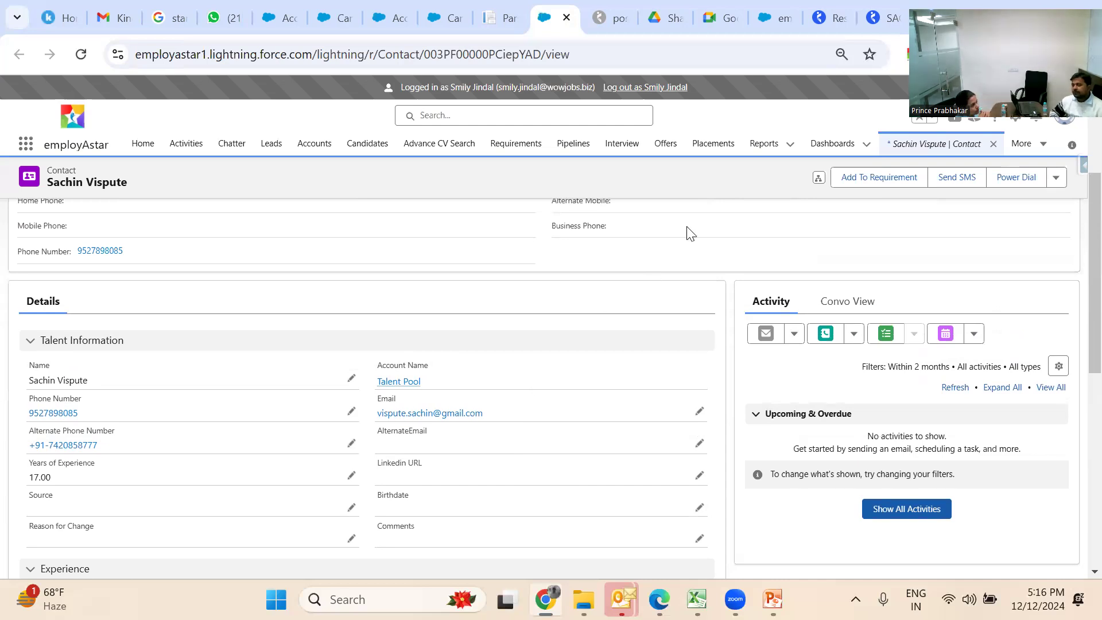
Add the candidate to requirement JB-23059 and convert it into a pipeline
left_click(870, 183)
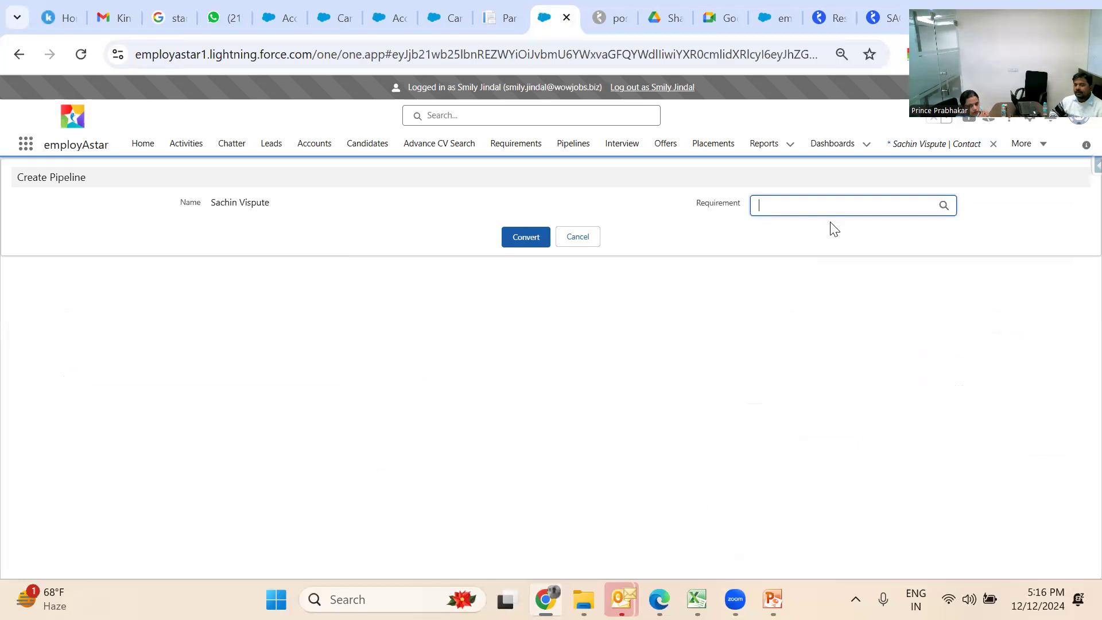
left_click(944, 205)
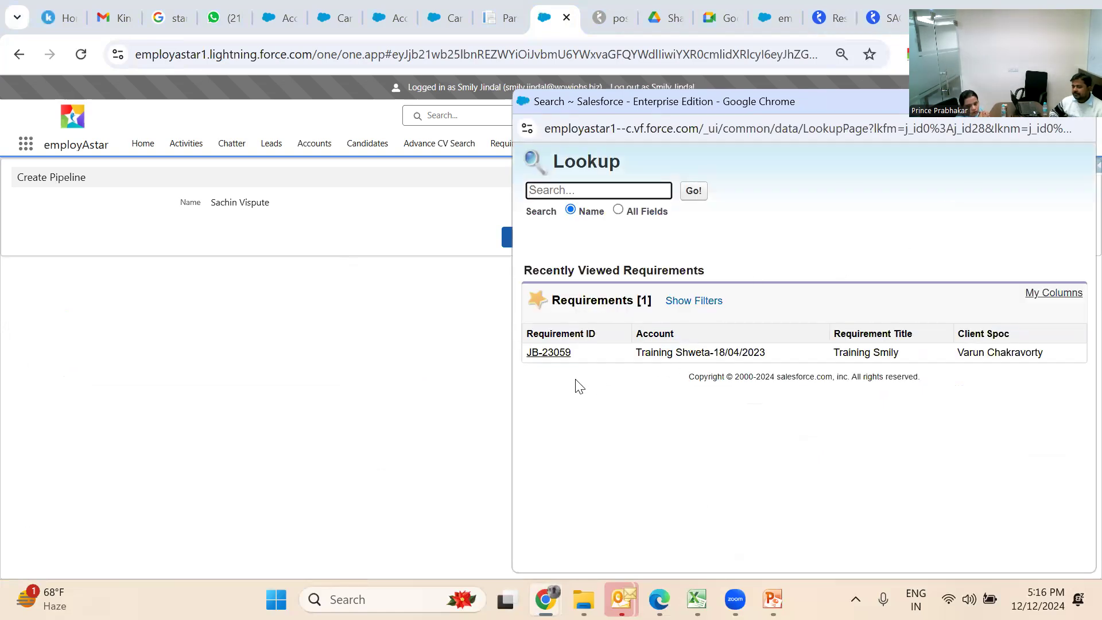
left_click(549, 352)
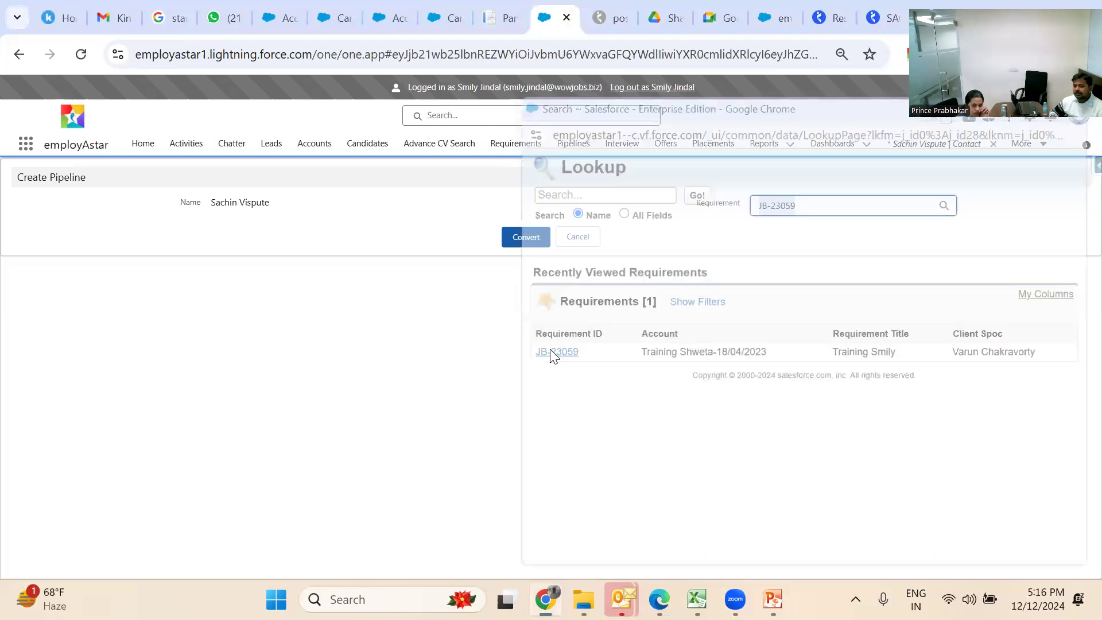
left_click(515, 242)
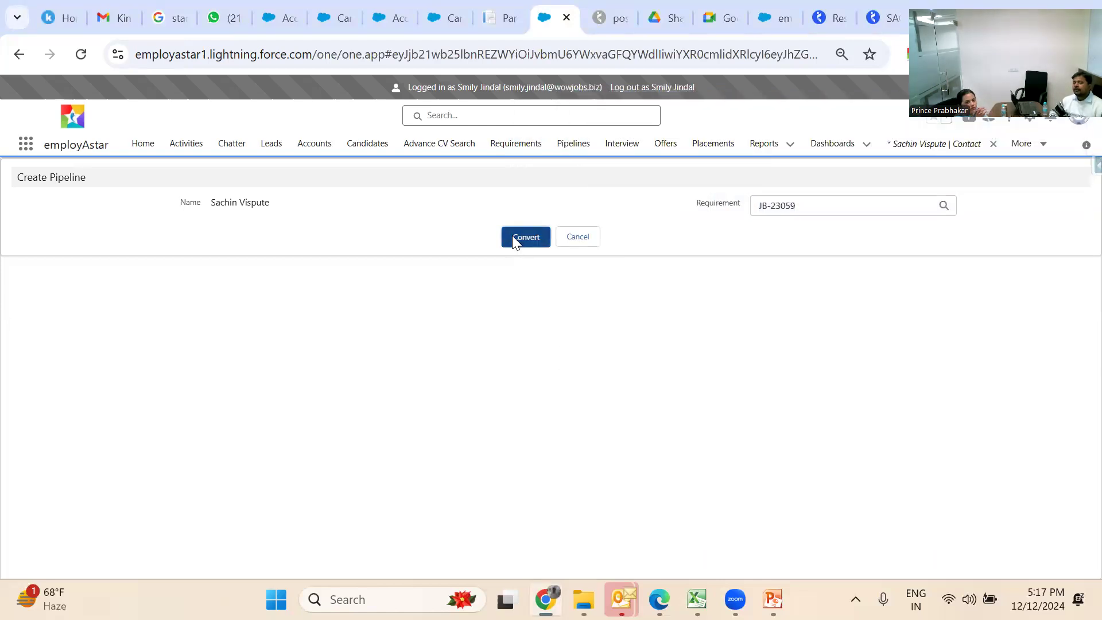
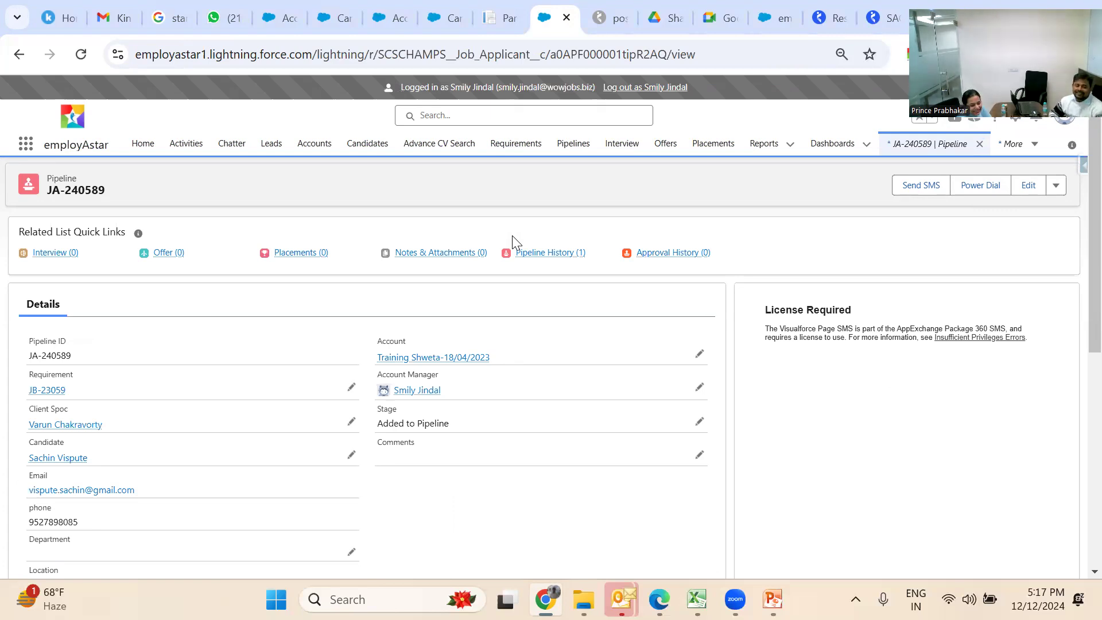
Open requirement JB-23059's job console, showing pipeline JA-240589 at Added to Pipeline
left_click(514, 151)
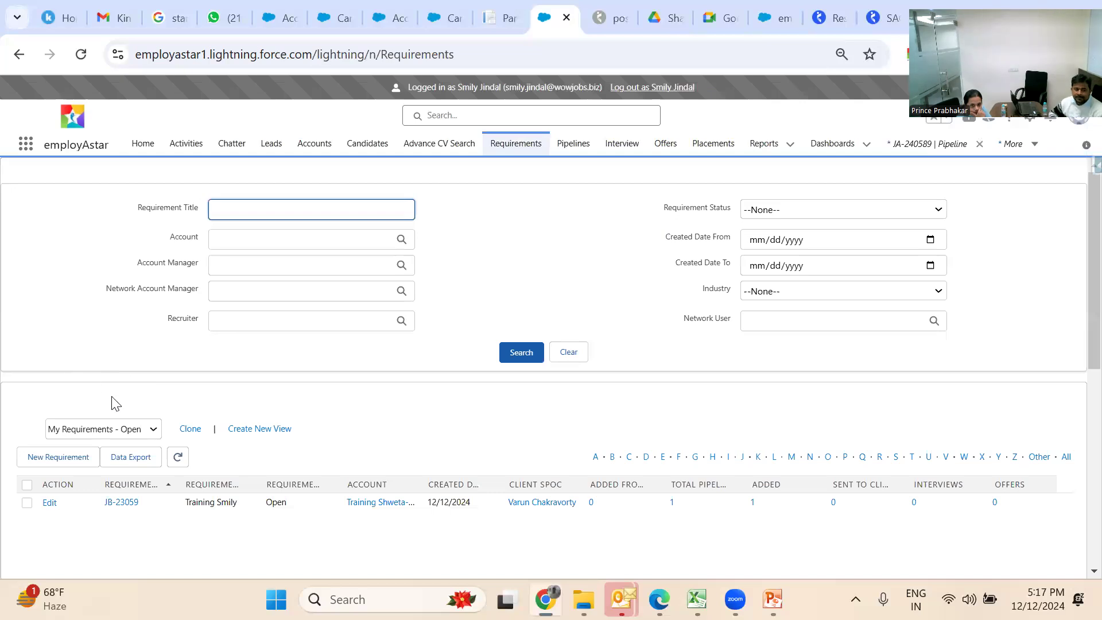
left_click(131, 505)
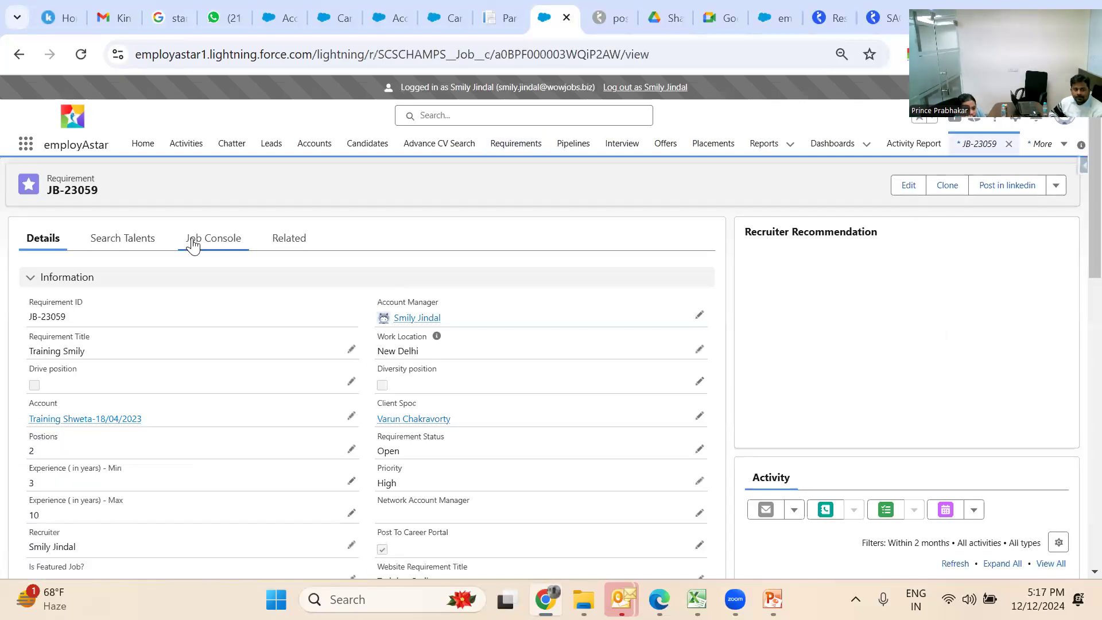
left_click(196, 243)
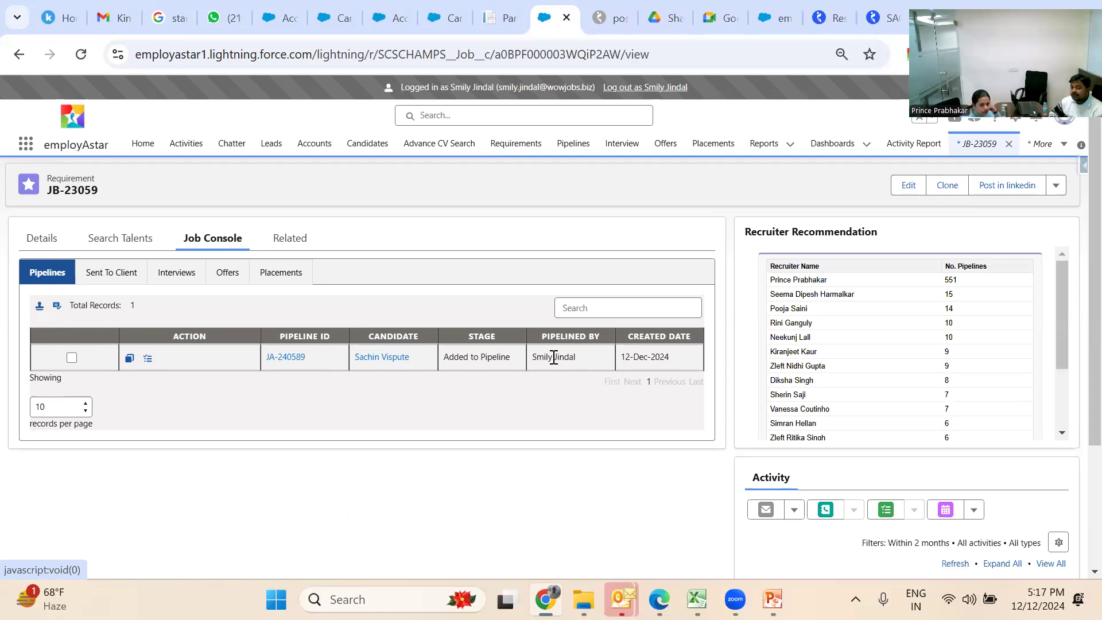
Show the Pipelines page in the My Pipelines view
left_click(571, 154)
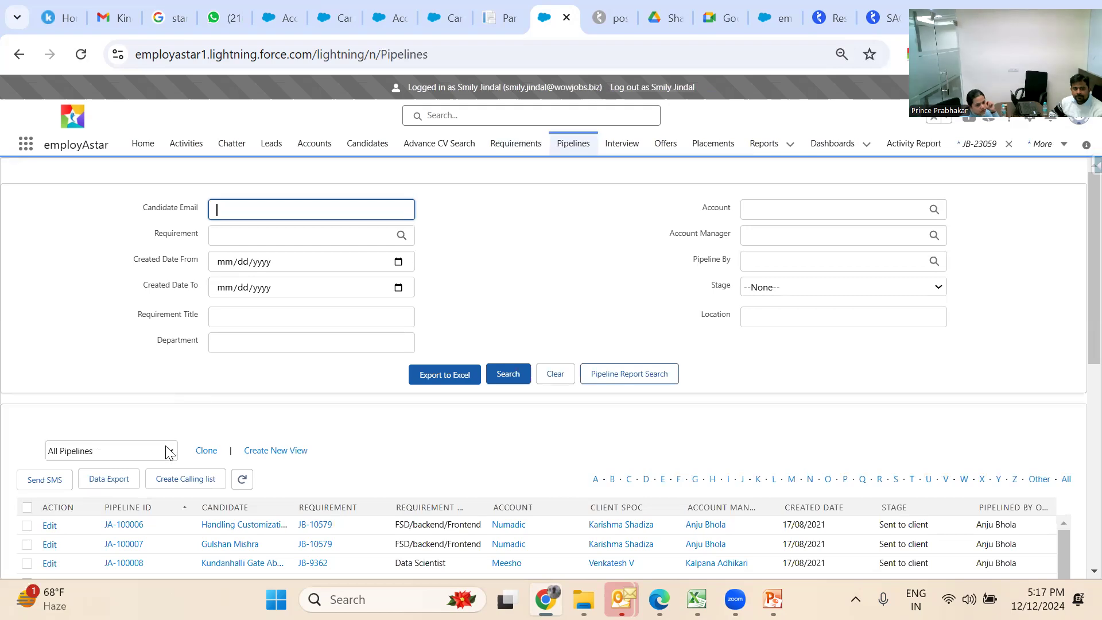
left_click(169, 451)
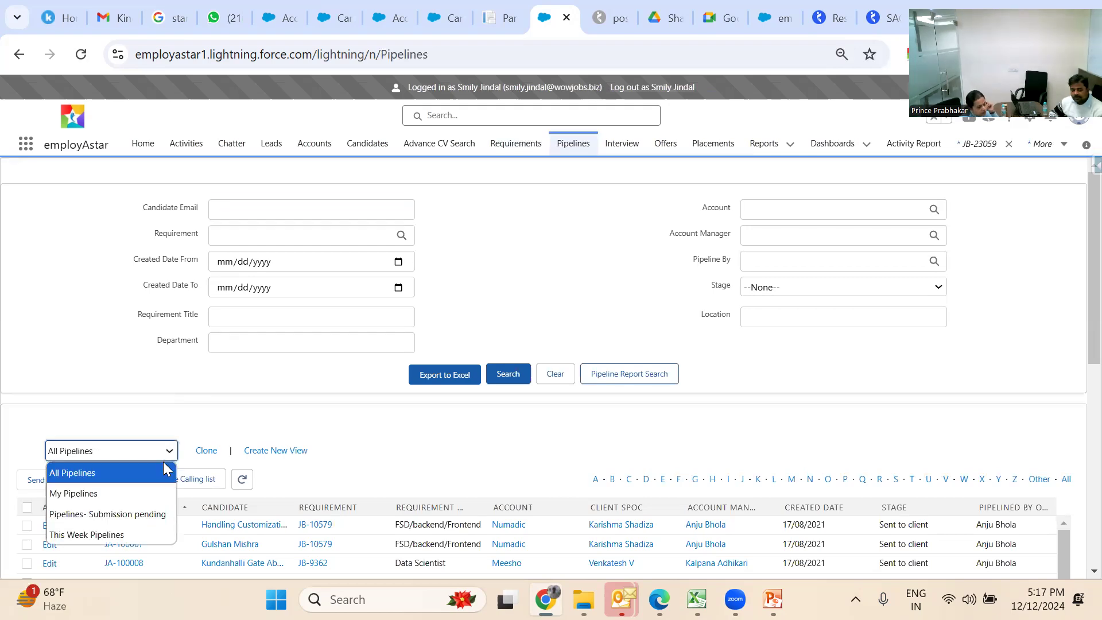
left_click(158, 492)
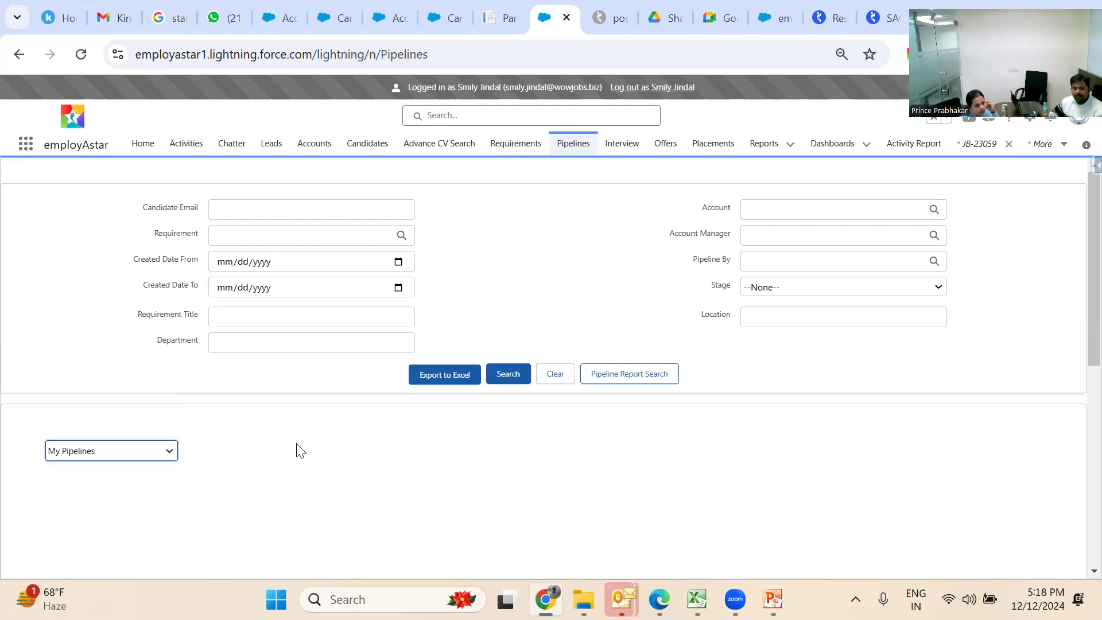
left_click(382, 473)
scroll(384, 480, "down", 1)
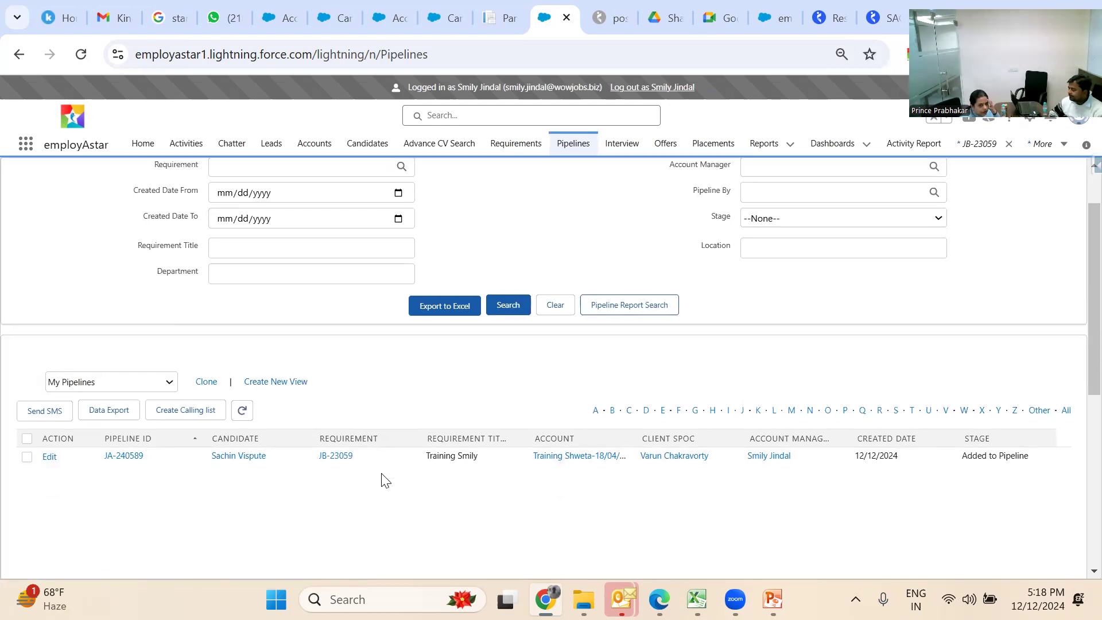
scroll(381, 475, "up", 1)
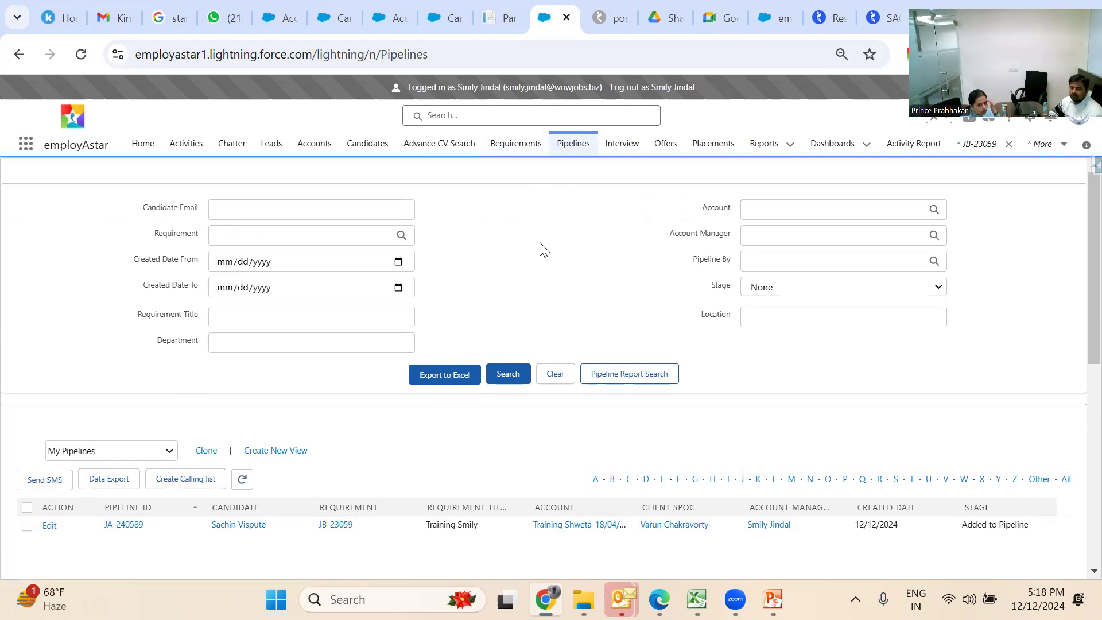
Switch the Pipelines list back to the All Pipelines view
left_click(167, 452)
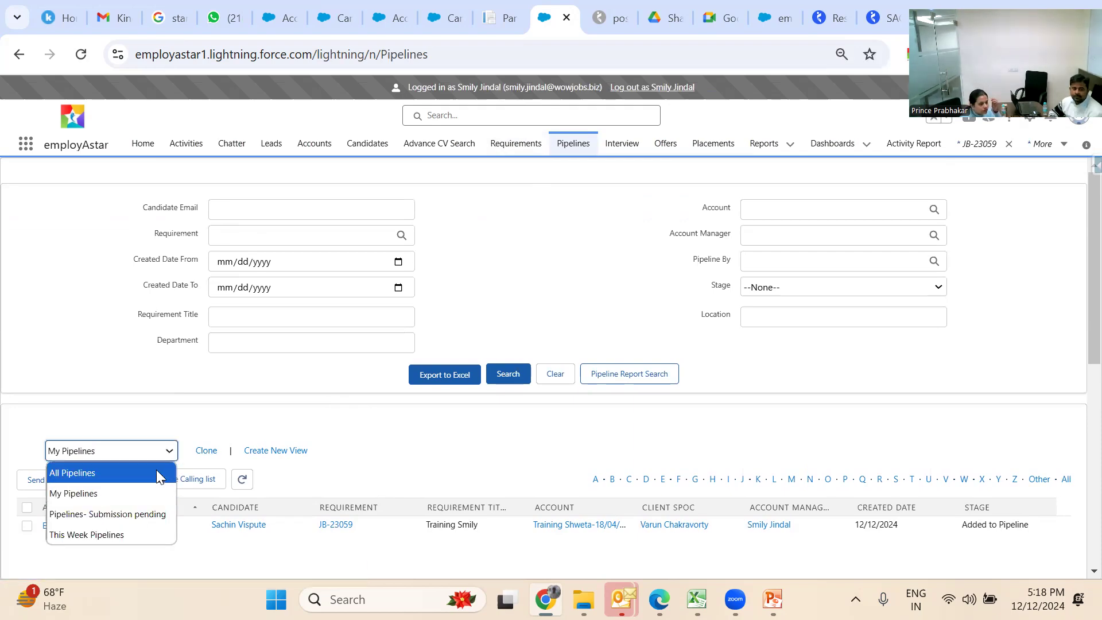
left_click(156, 472)
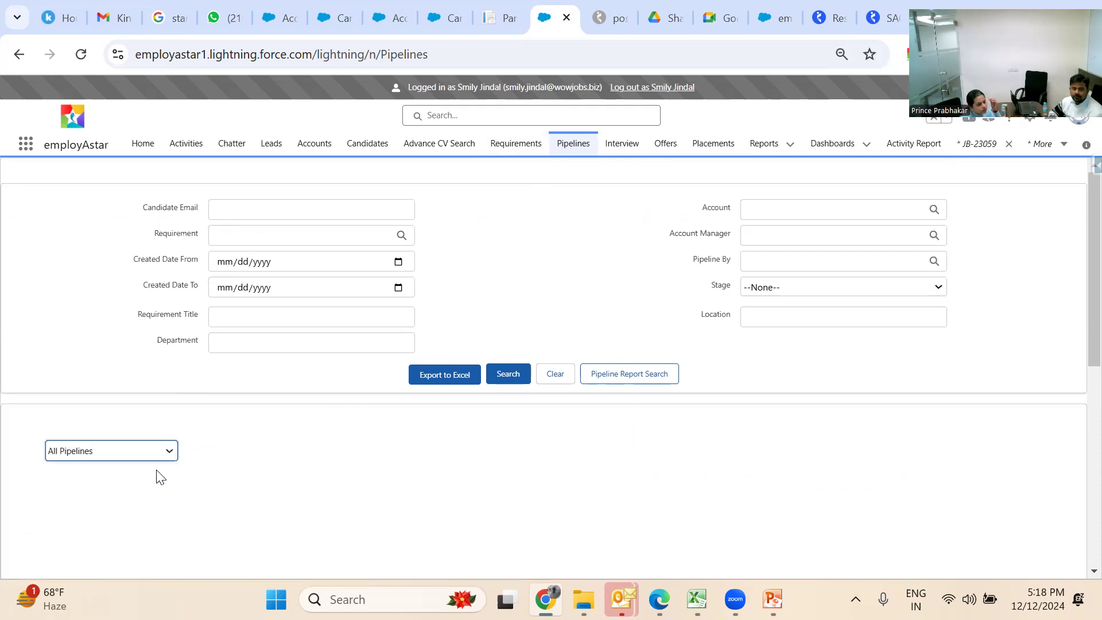
left_click(196, 407)
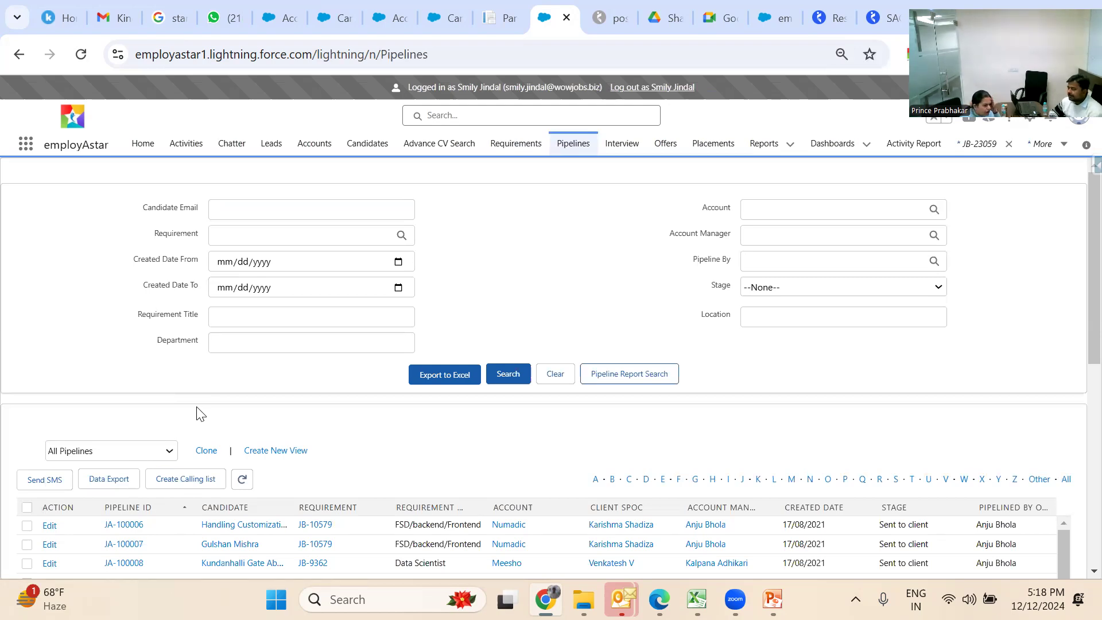
scroll(198, 412, "down", 2)
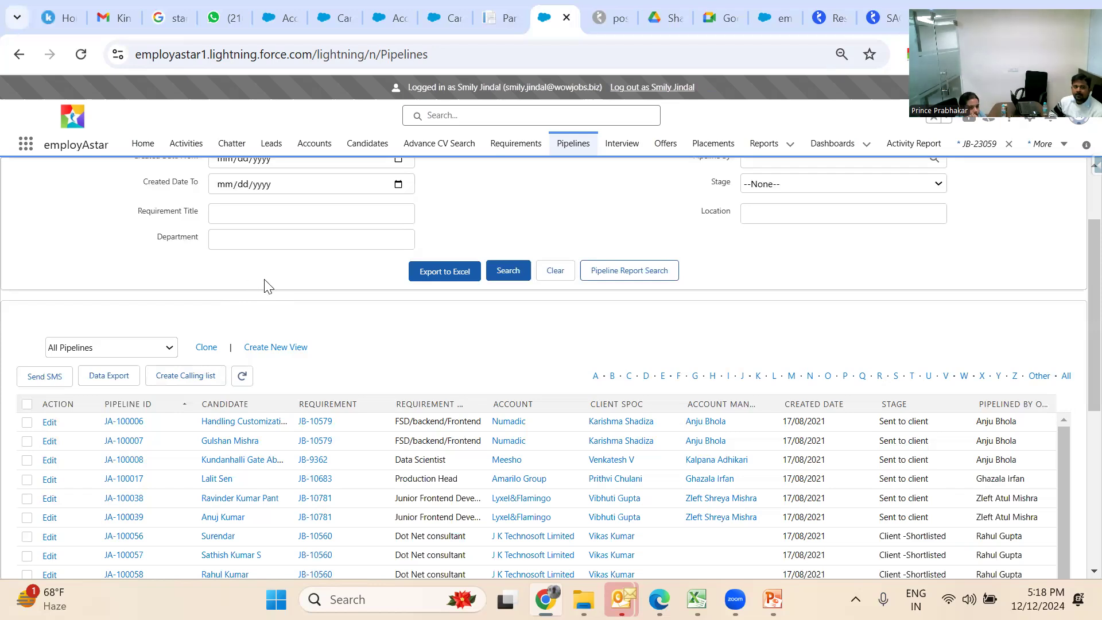
Search pipelines with Requirement Title 'Wealth Manager' and Location 'Delhi', which finds no records
scroll(265, 286, "up", 2)
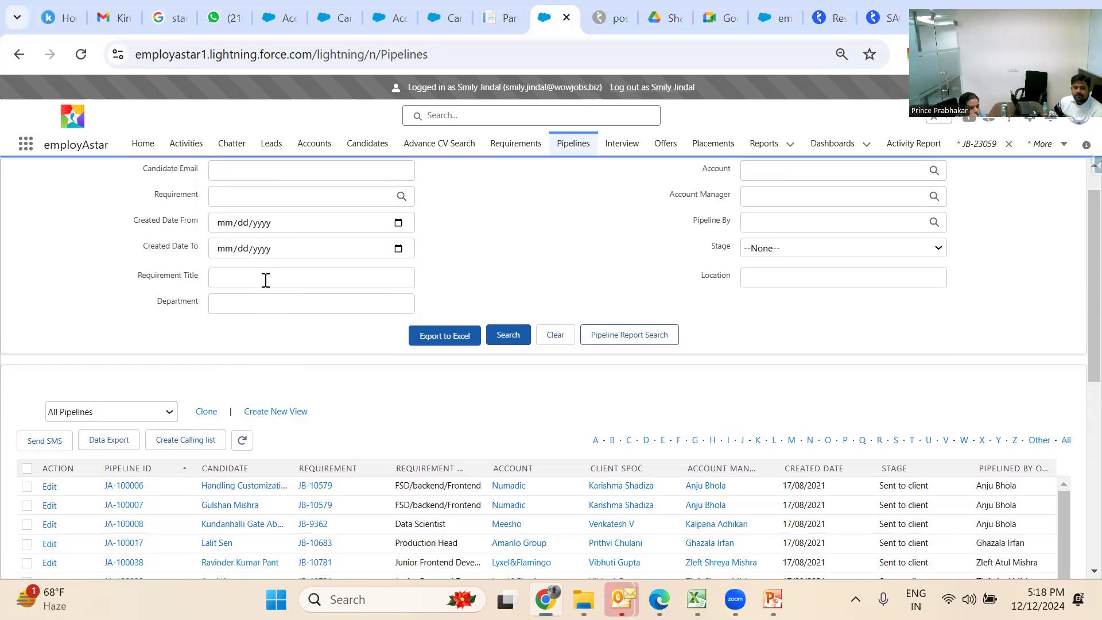
scroll(266, 280, "up", 2)
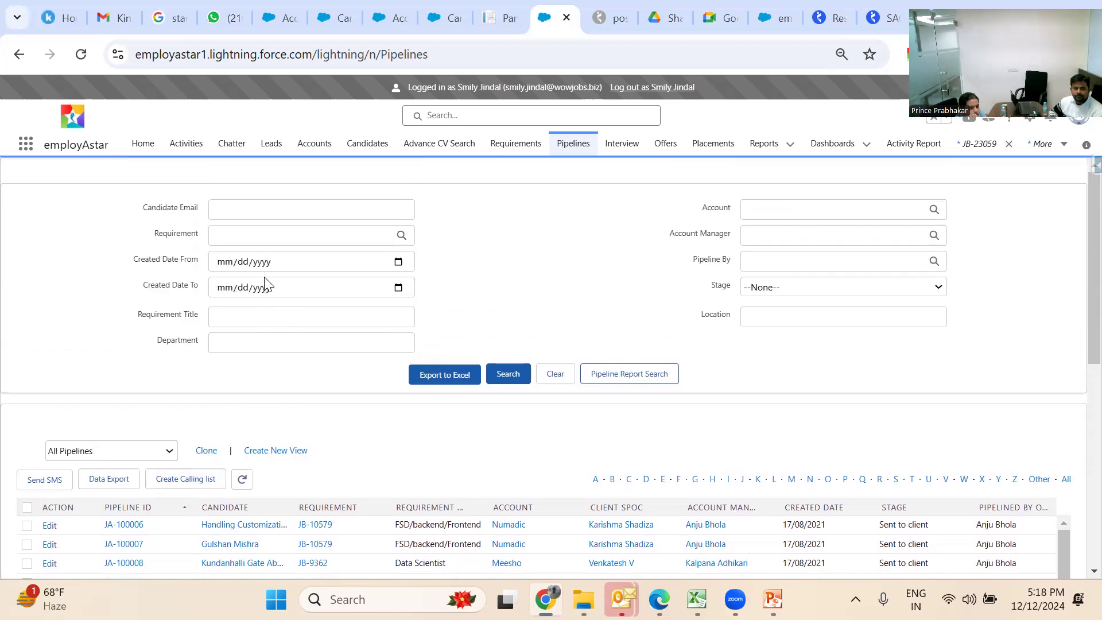
left_click(259, 318)
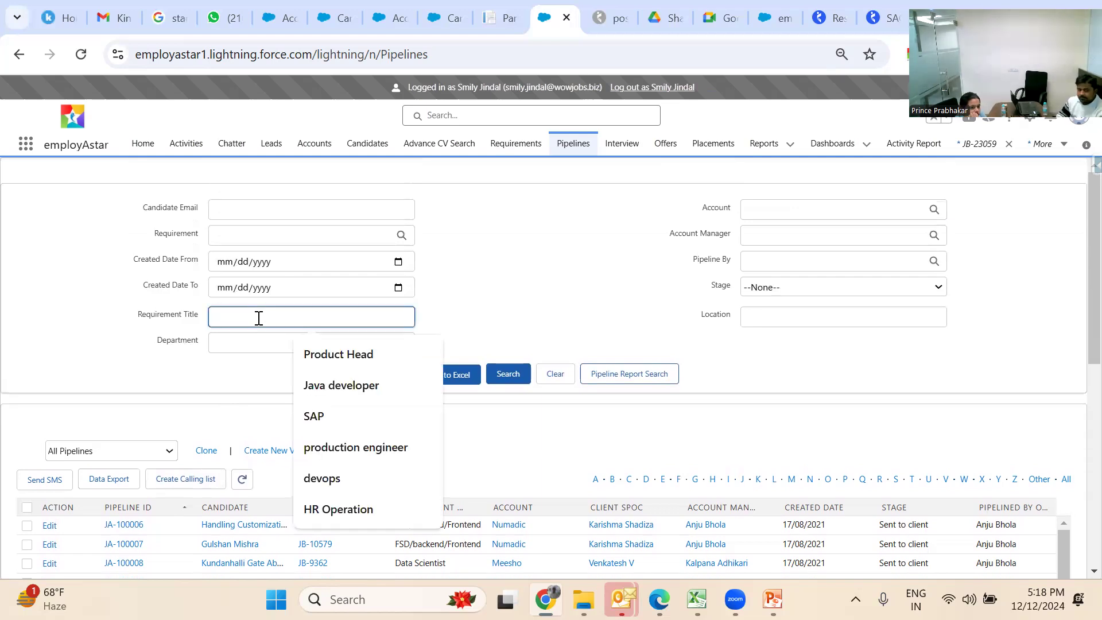
type("Wea")
key("BackSpace")
key("BackSpace")
type("eal")
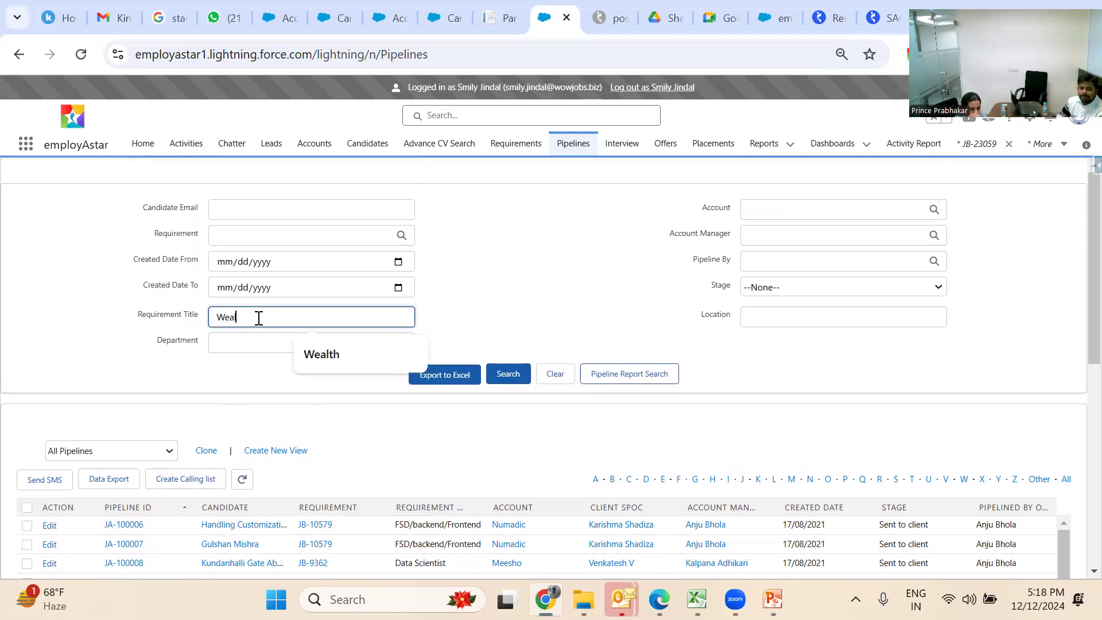
type("th Manager")
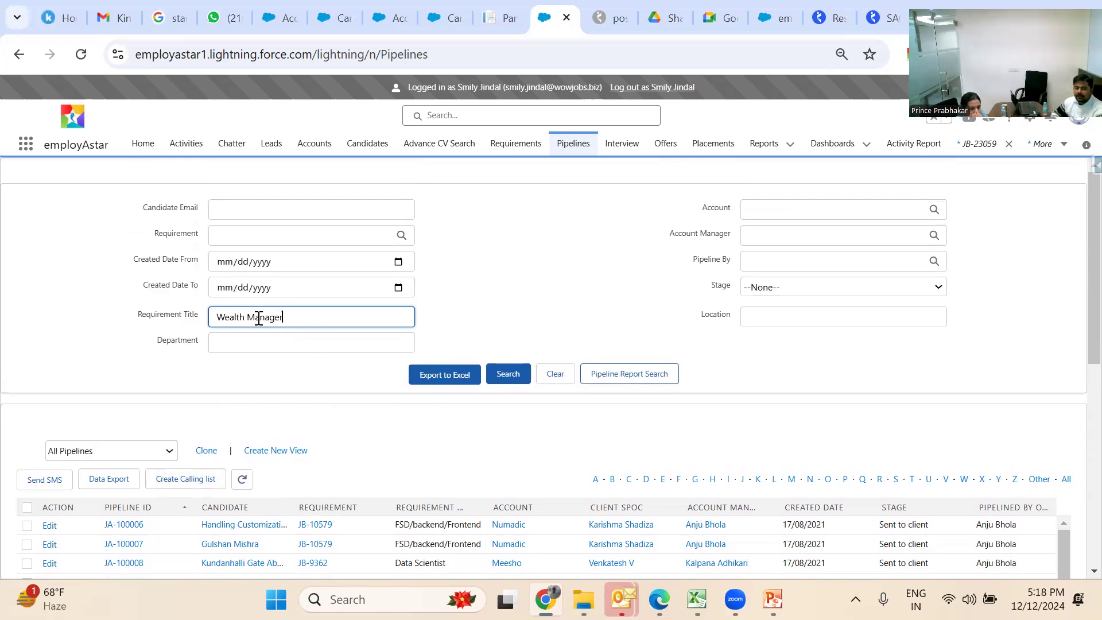
left_click(749, 312)
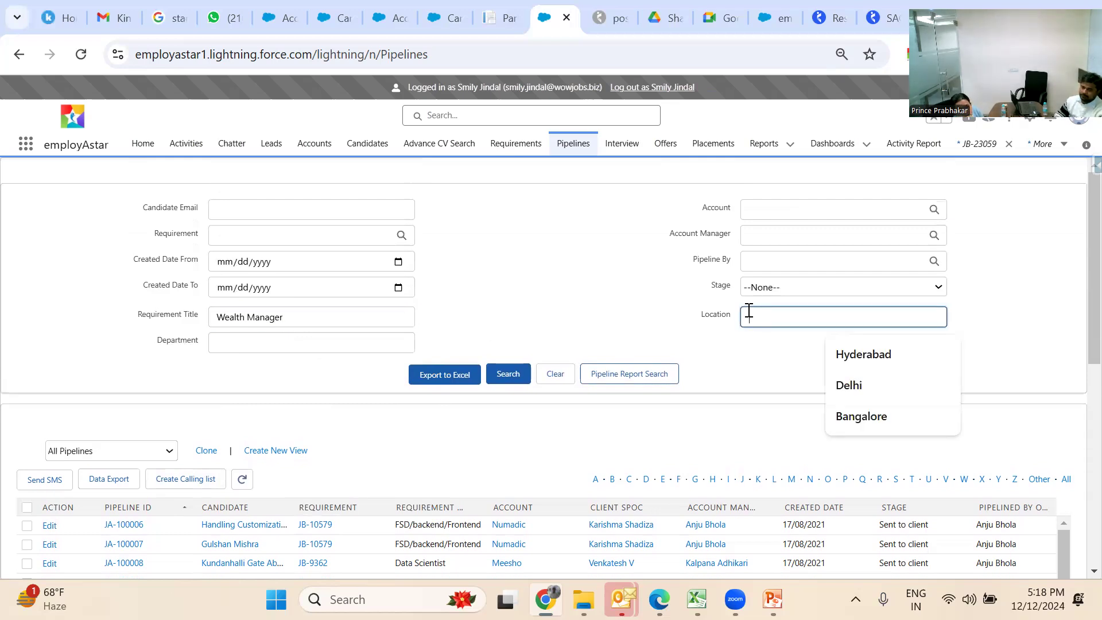
type("Delhi")
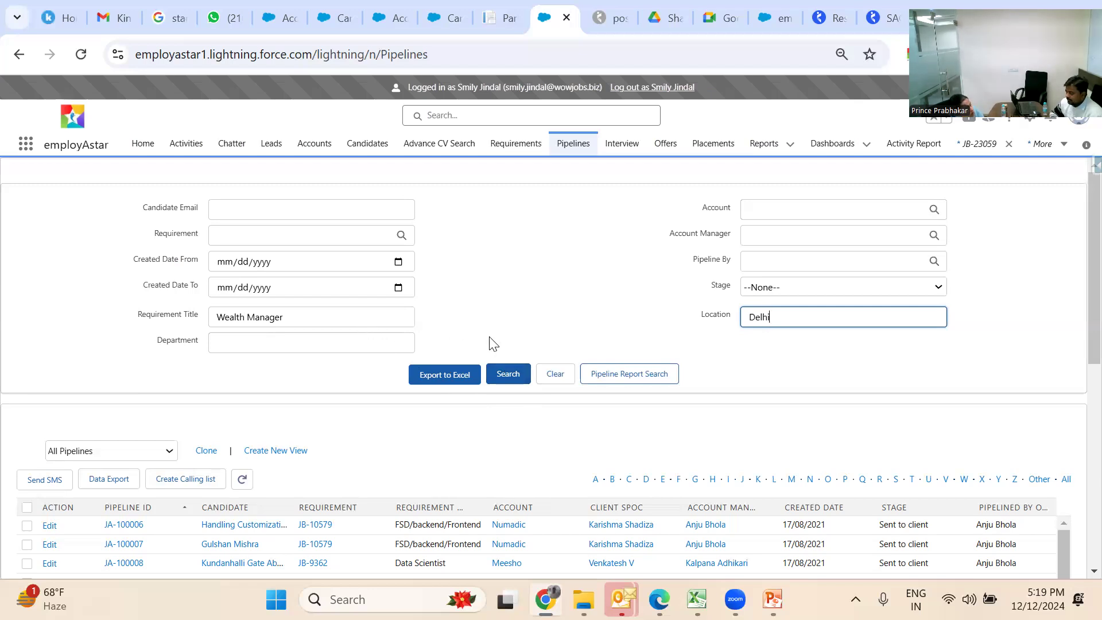
left_click(521, 381)
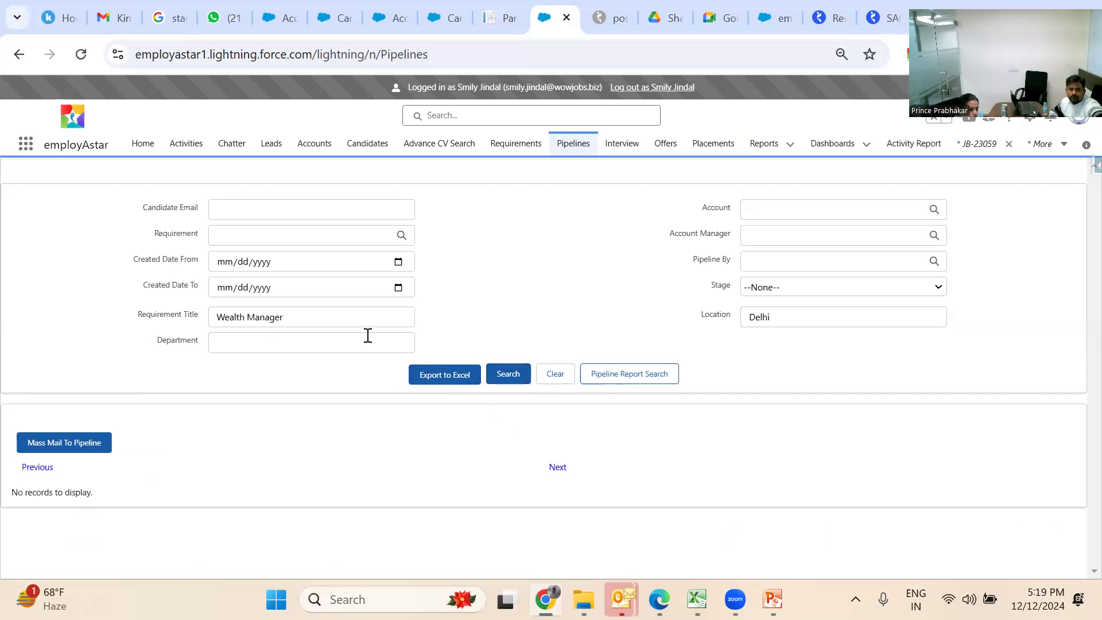
Reload Pipelines with cleared filters and search Requirement Title 'Wealth Manager' only
left_click(566, 143)
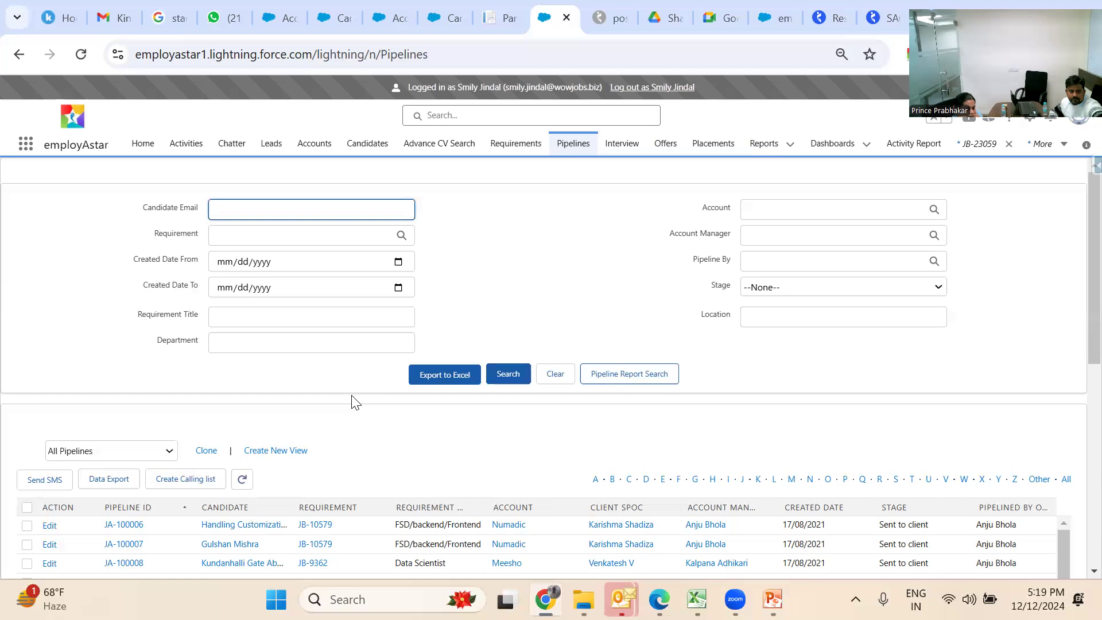
left_click(287, 320)
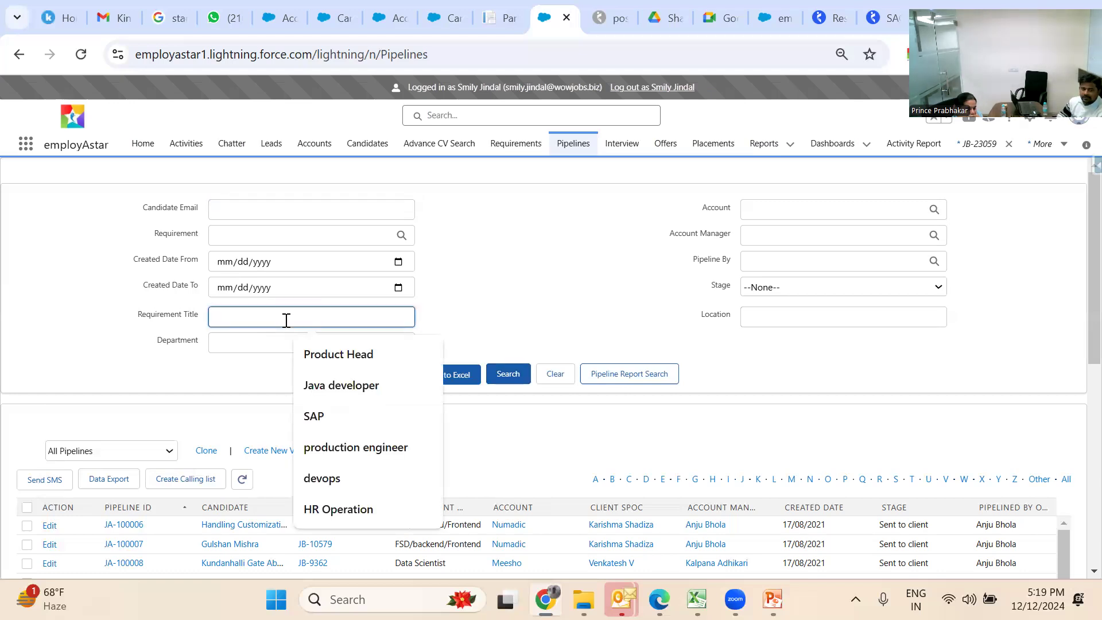
type("Wealth Manager")
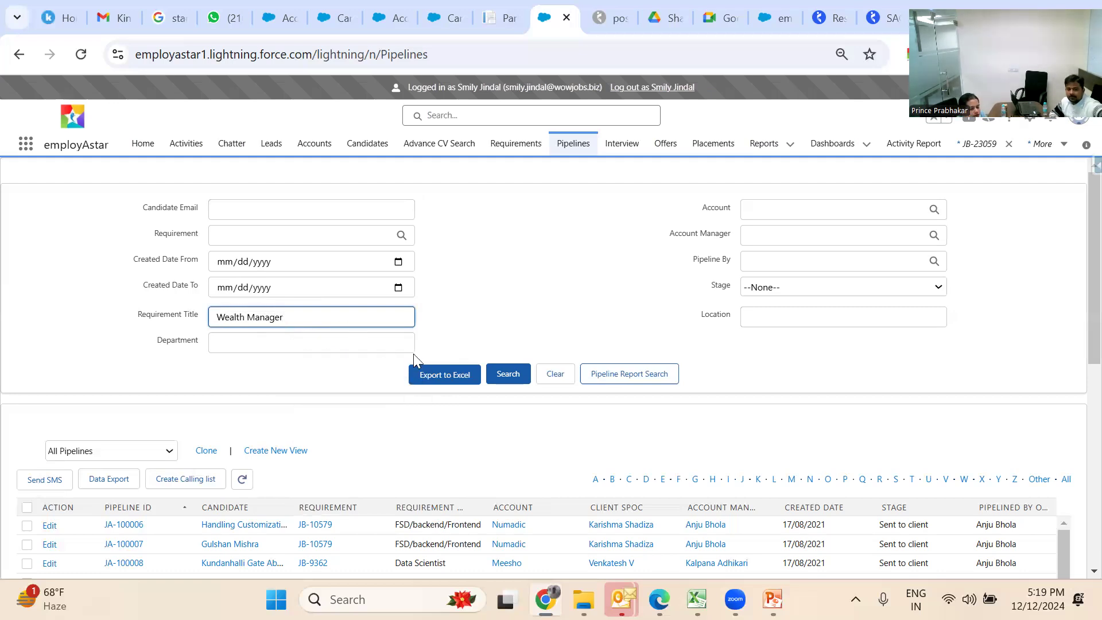
left_click(502, 373)
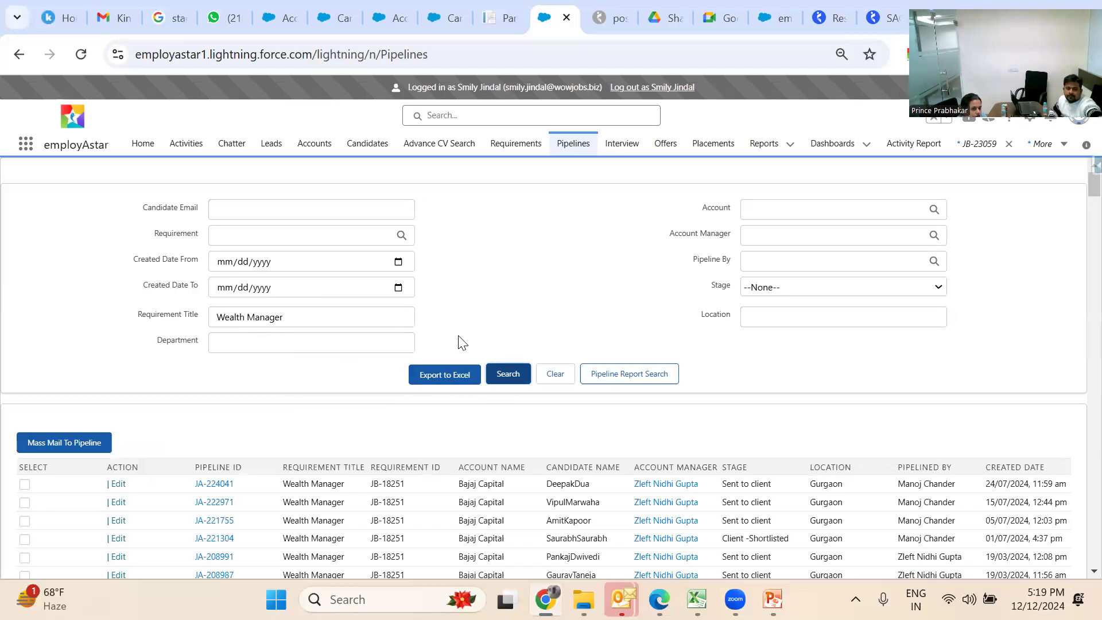
Browse the Wealth Manager results and select pipeline JA-222971
scroll(459, 342, "down", 3)
scroll(459, 340, "down", 5)
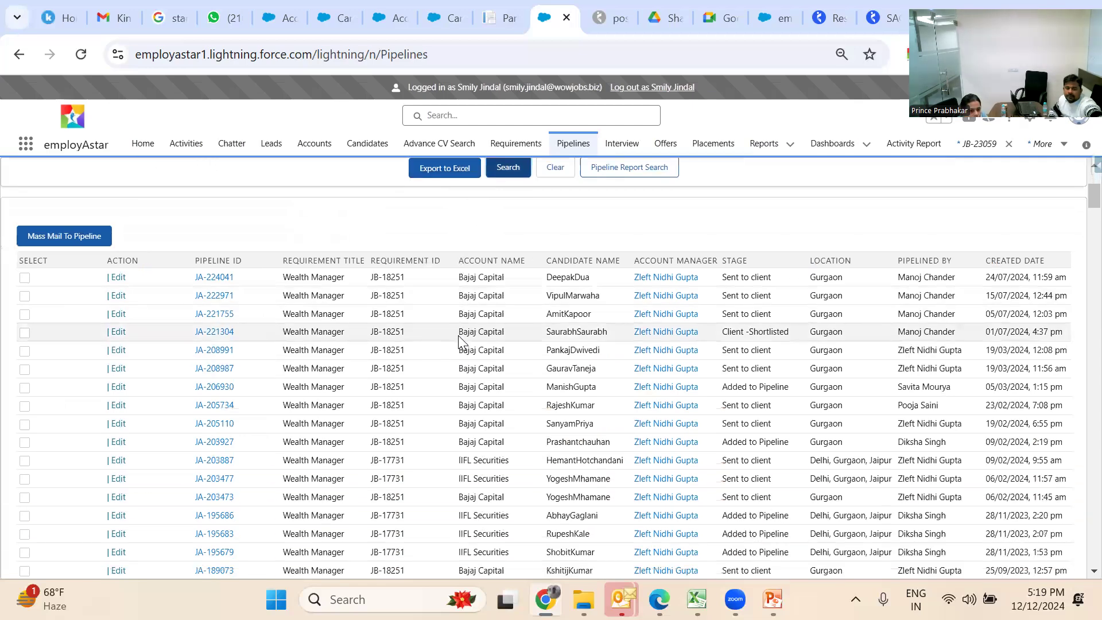
scroll(459, 340, "down", 15)
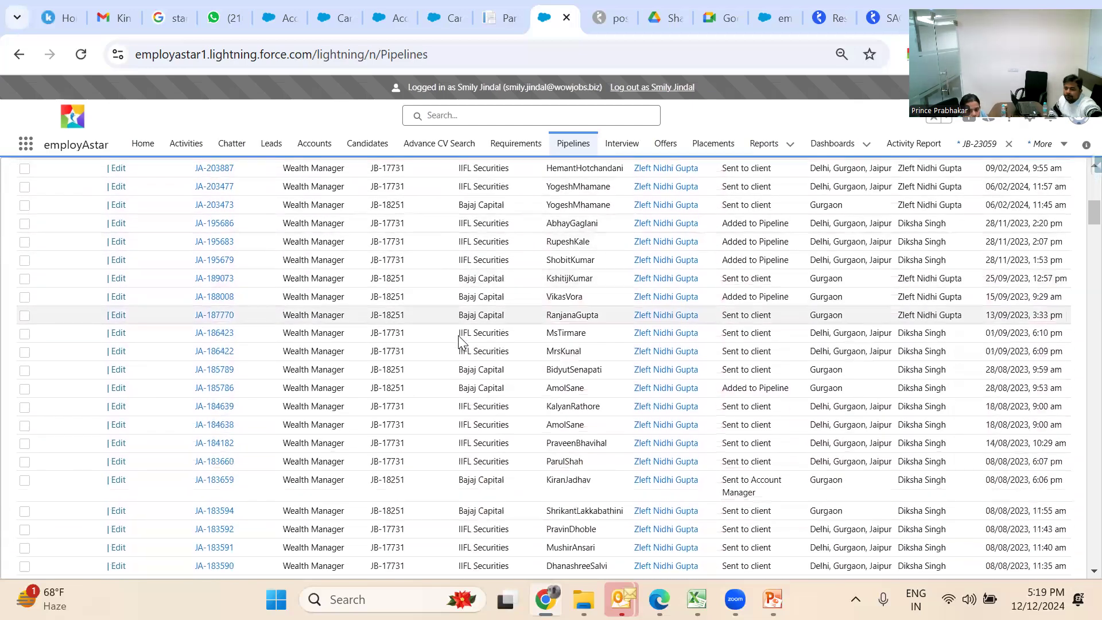
scroll(460, 343, "down", 12)
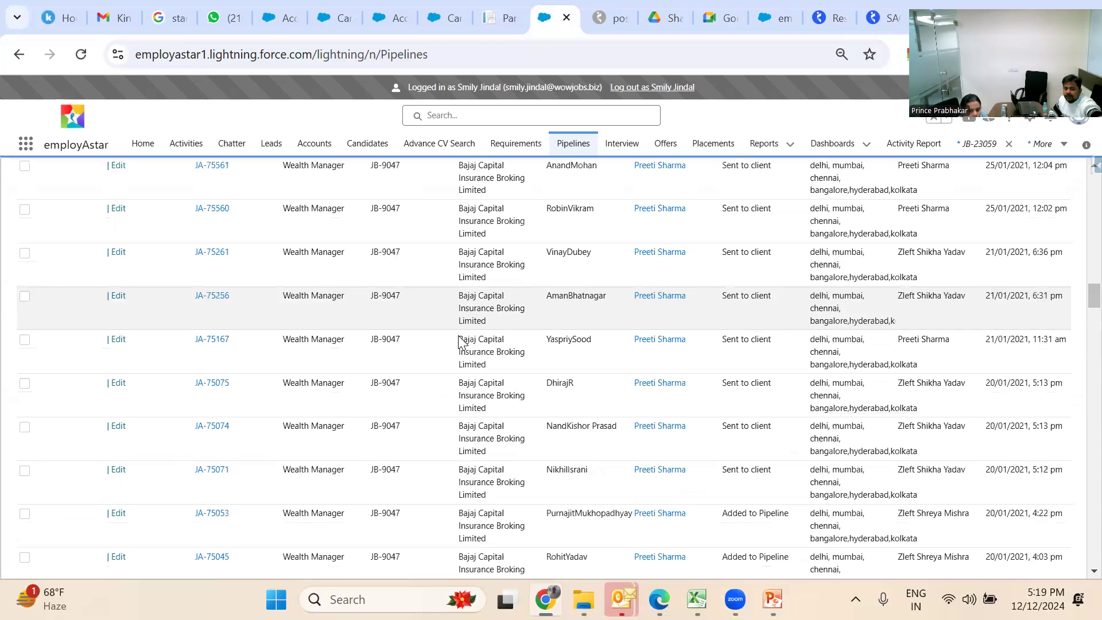
scroll(459, 342, "up", 10)
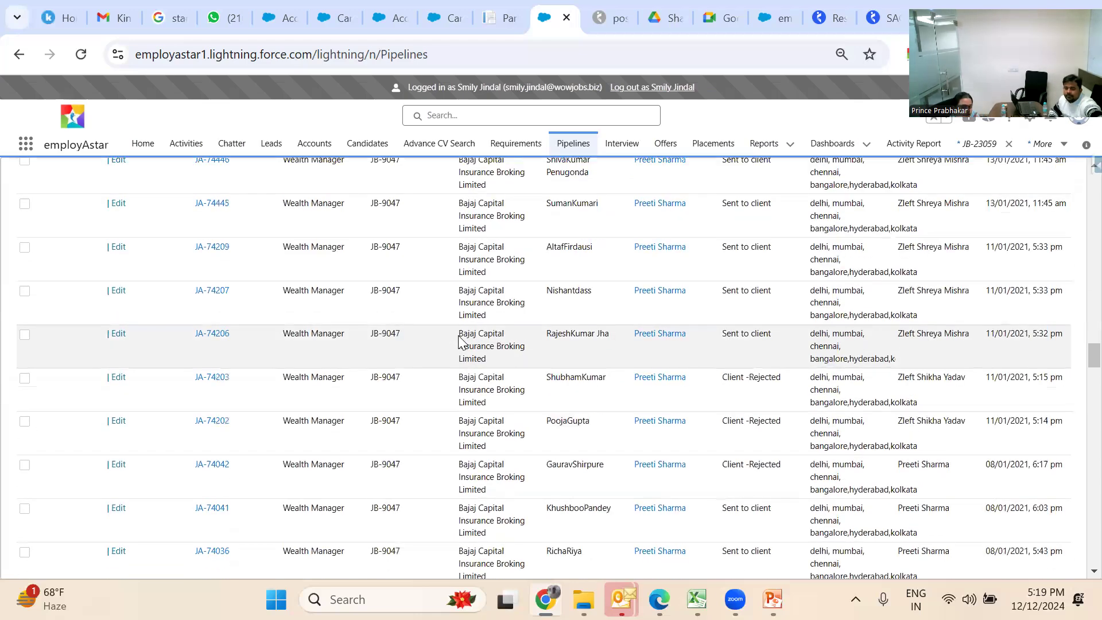
scroll(458, 338, "up", 2)
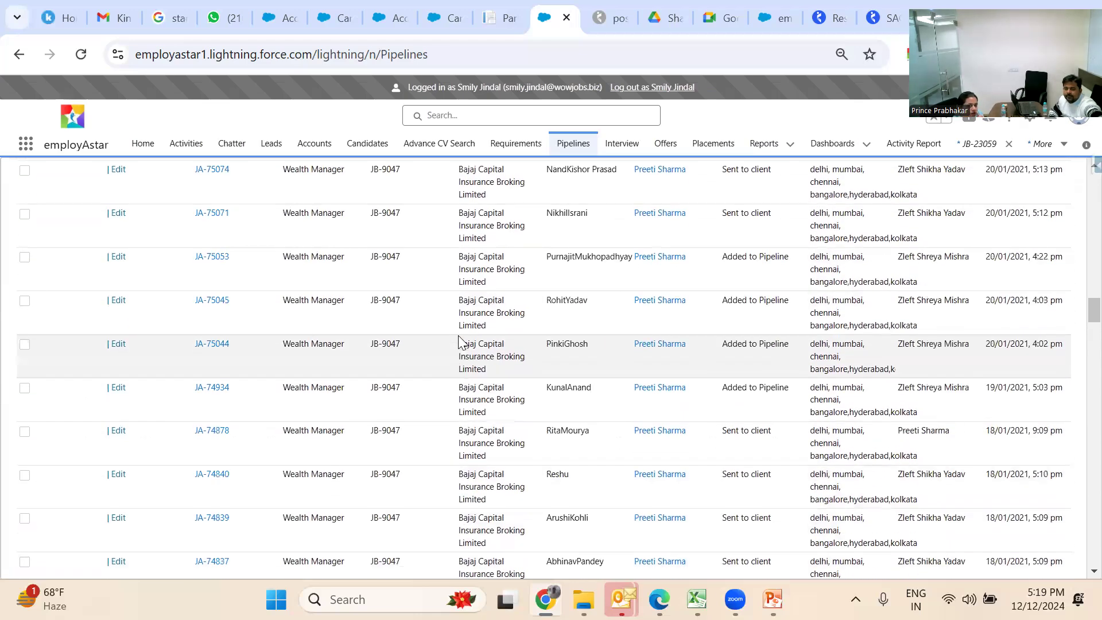
scroll(458, 338, "down", 5)
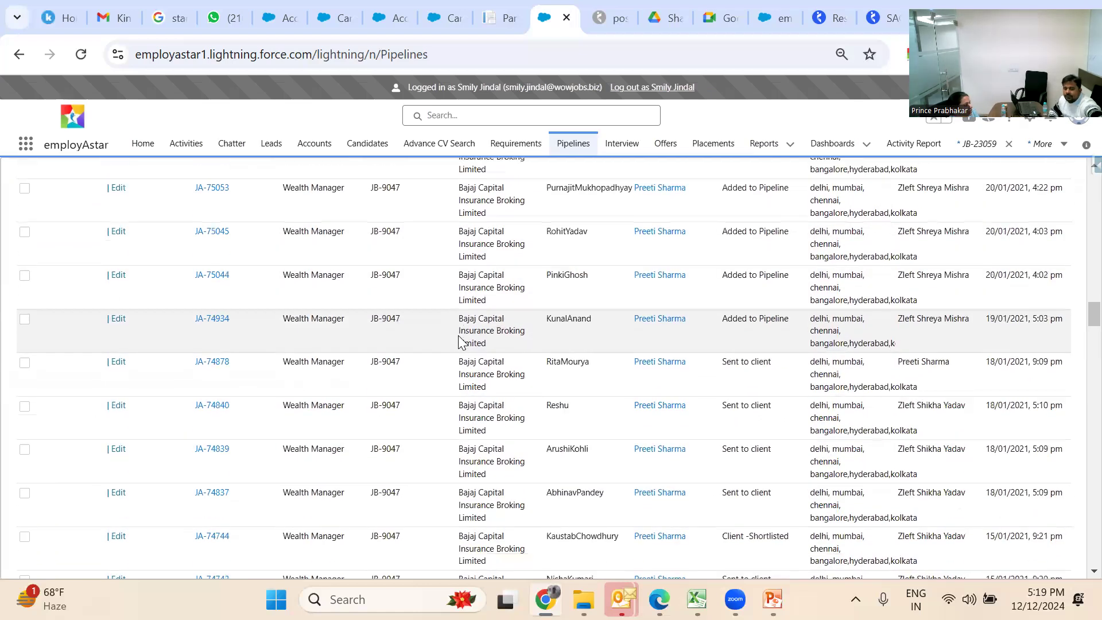
scroll(458, 338, "down", 5)
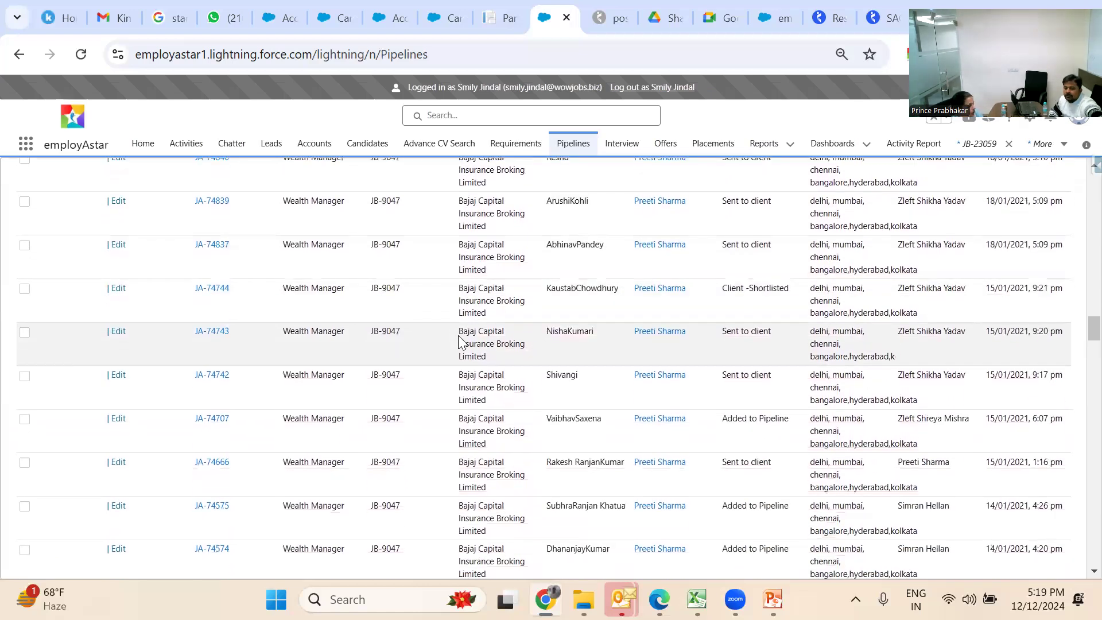
scroll(458, 338, "up", 7)
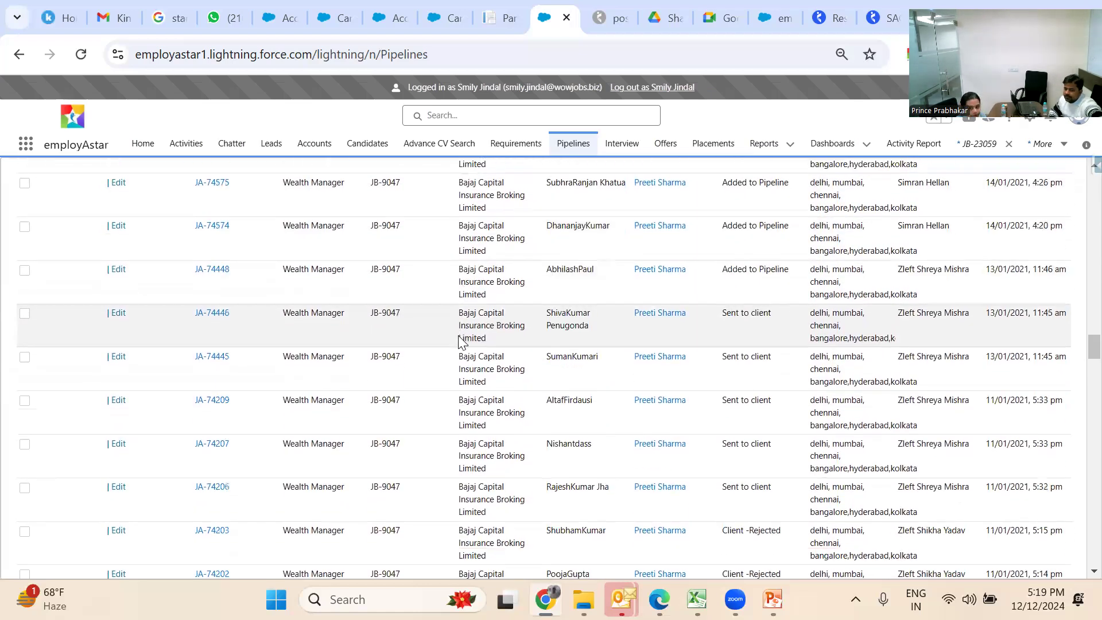
scroll(459, 340, "up", 15)
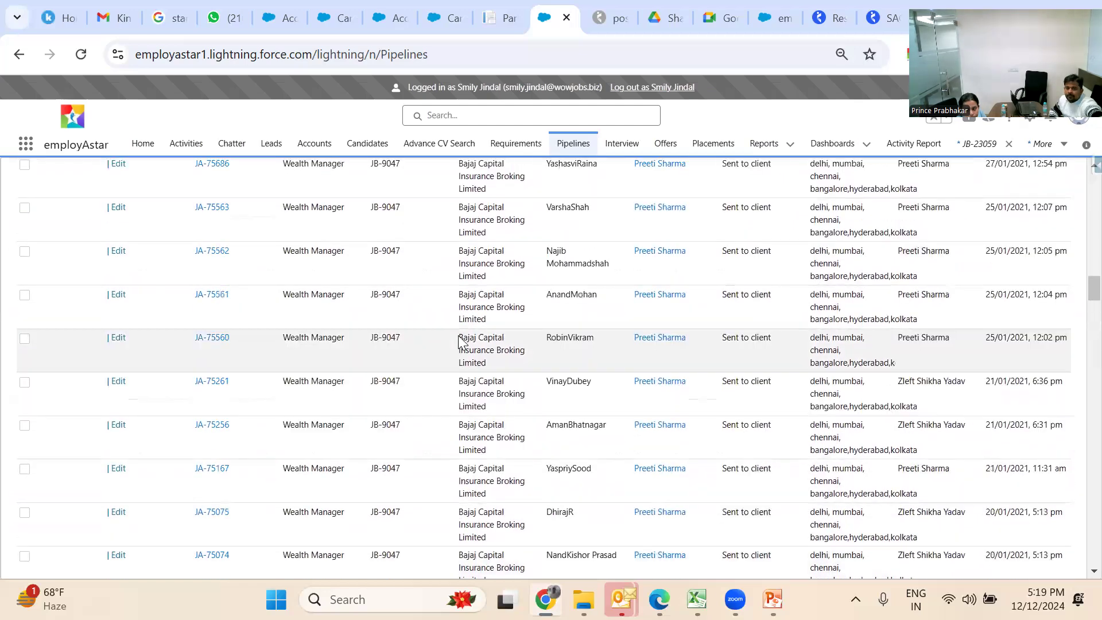
scroll(459, 337, "up", 10)
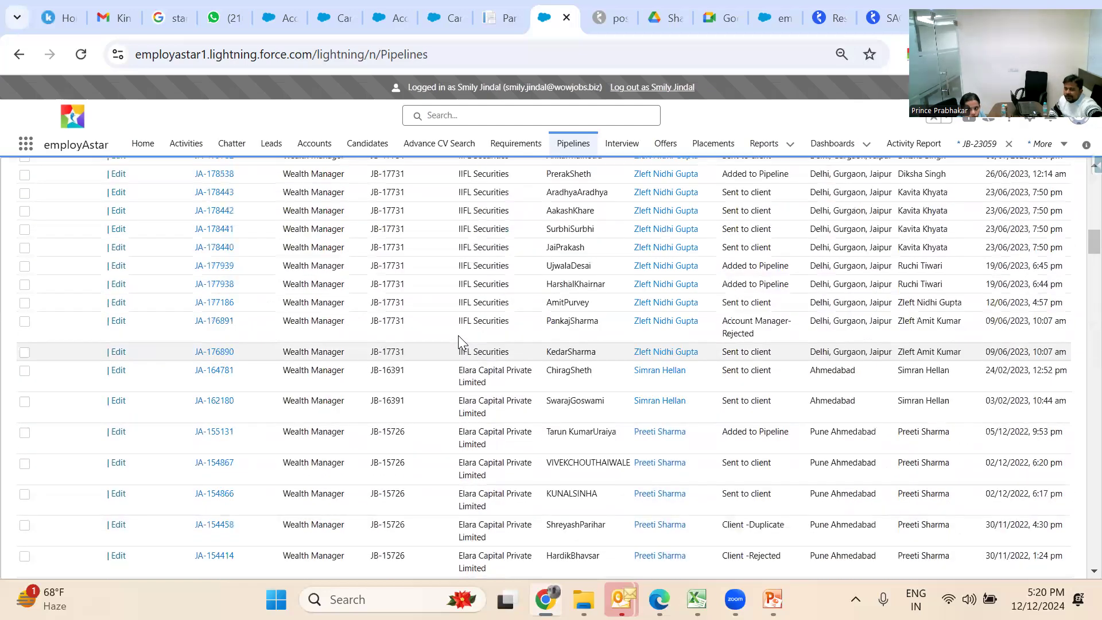
scroll(458, 338, "up", 4)
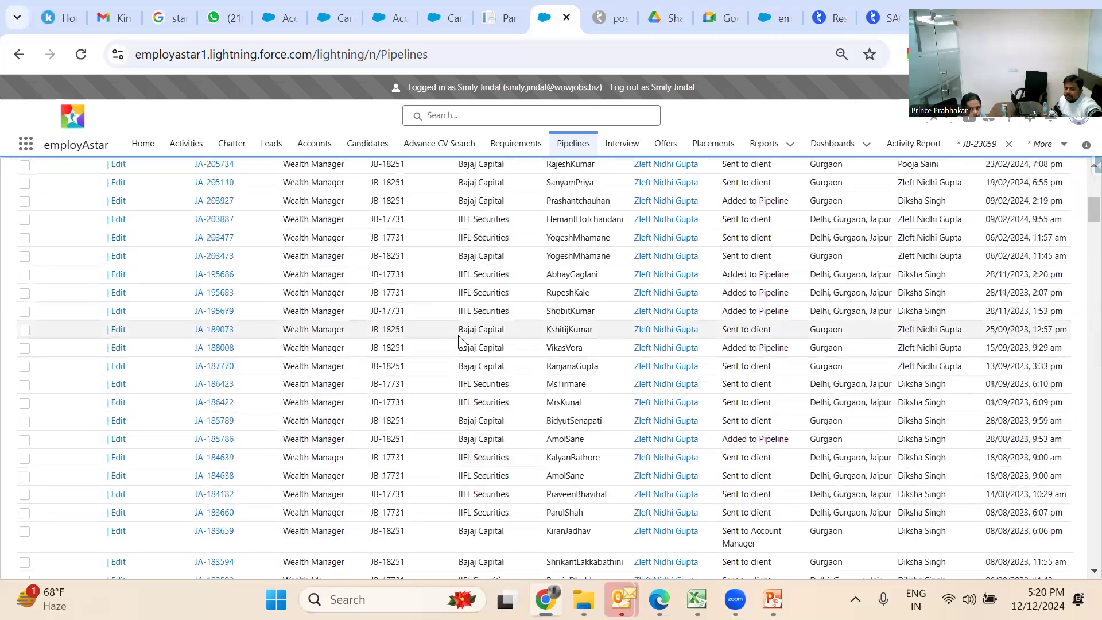
scroll(459, 341, "up", 4)
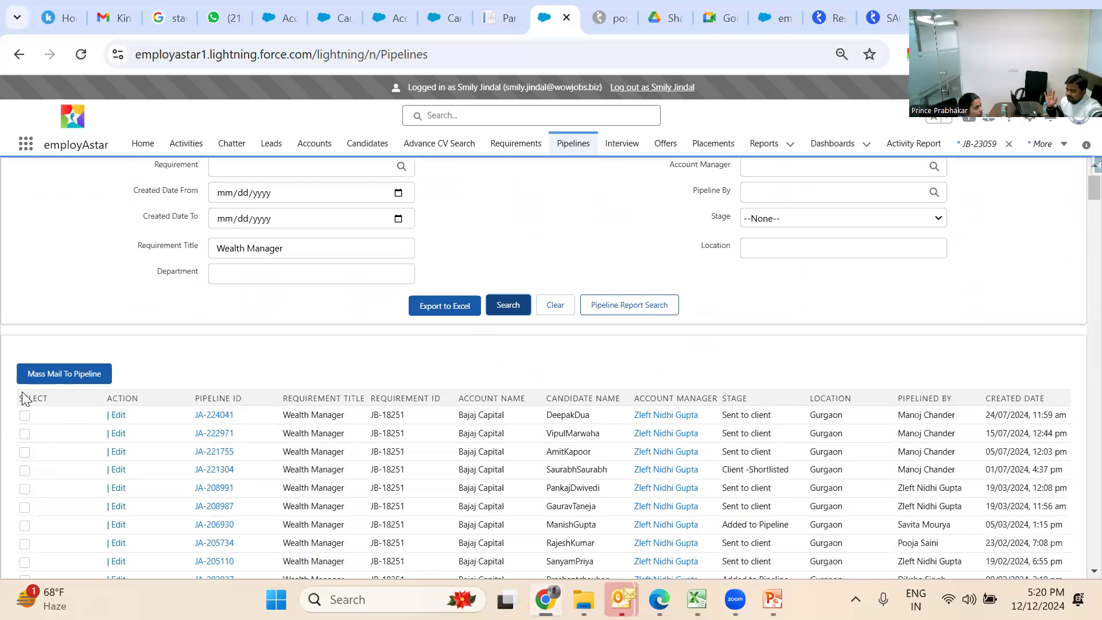
scroll(25, 398, "down", 2)
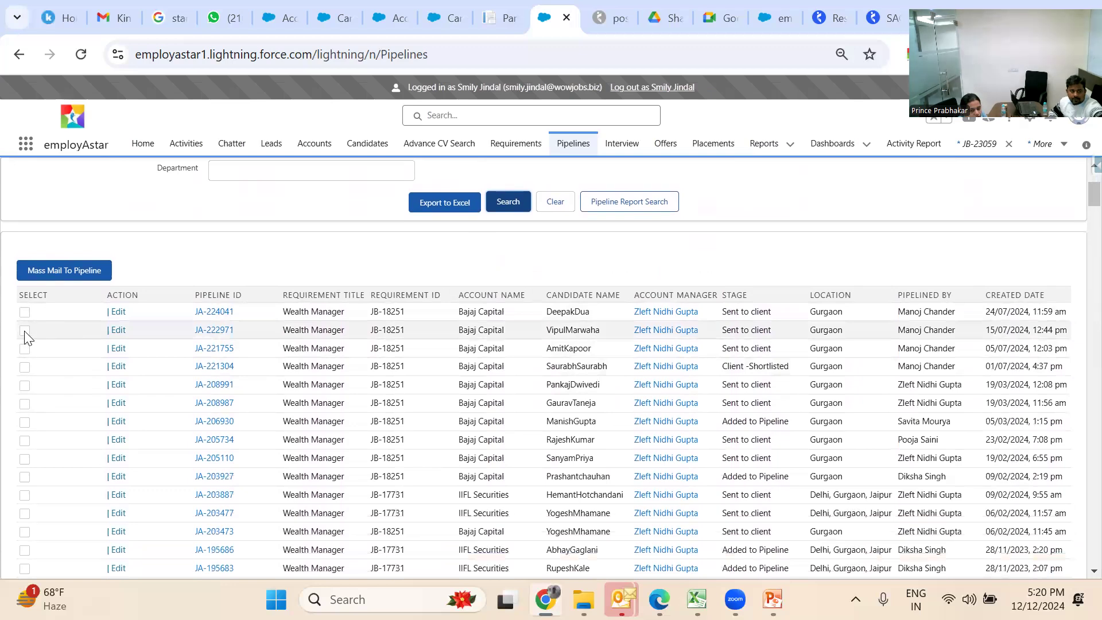
left_click(25, 331)
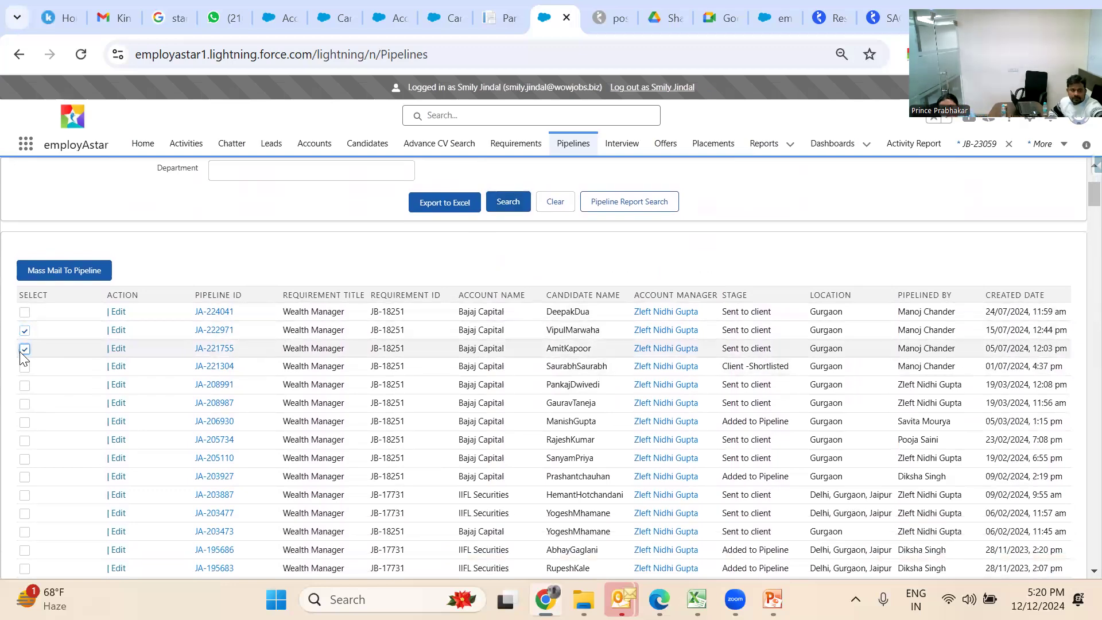
Also select pipeline JA-221755 and start a mass mail to both candidates
left_click(24, 349)
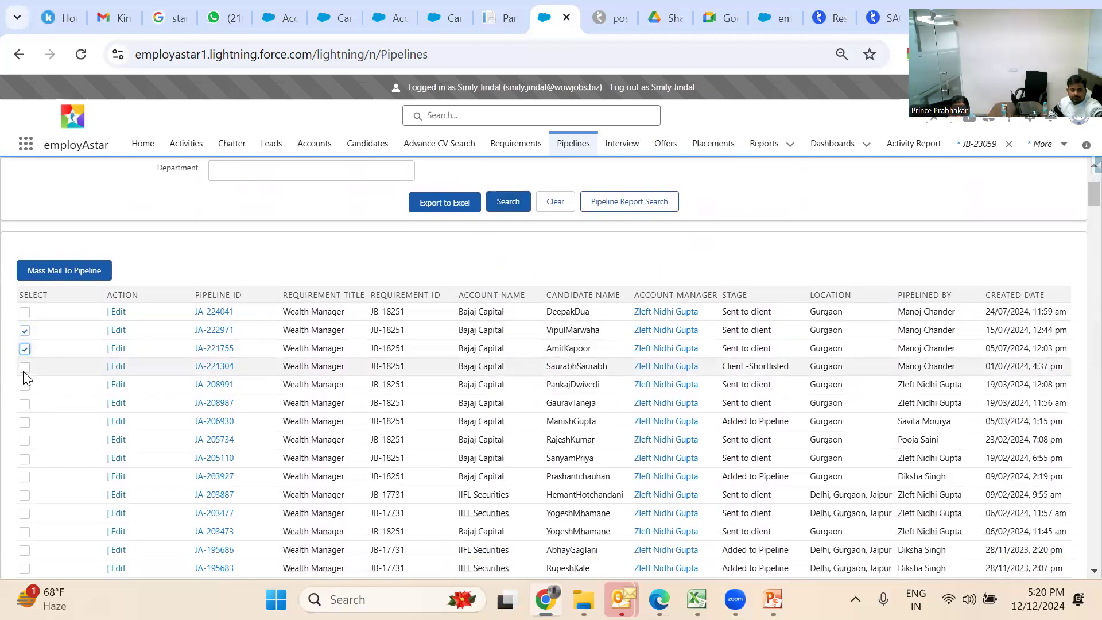
left_click(86, 272)
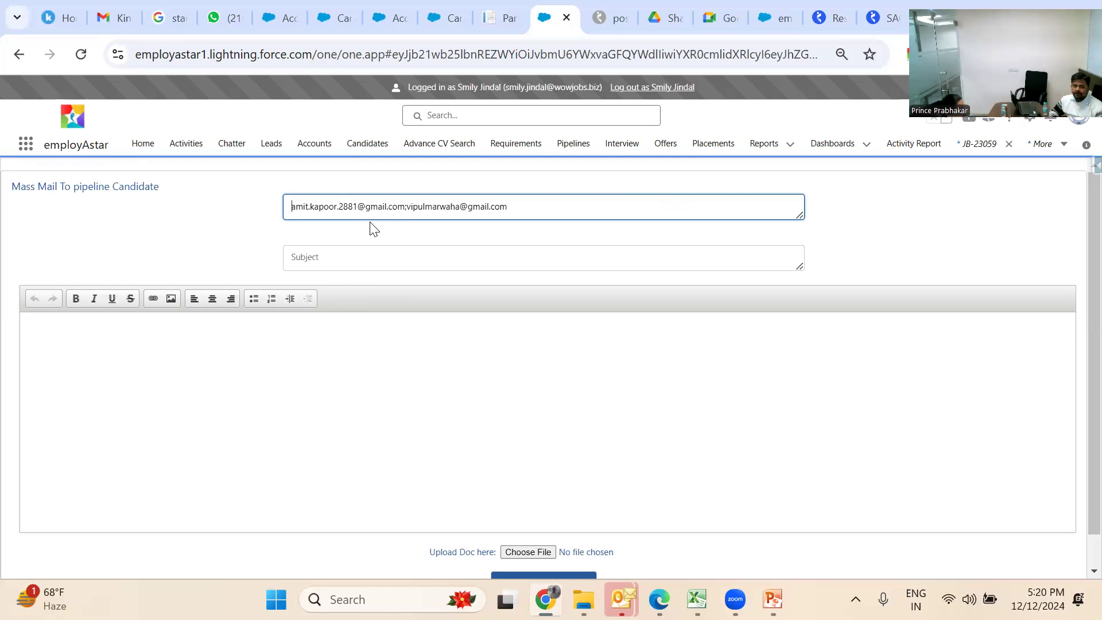
left_click(314, 368)
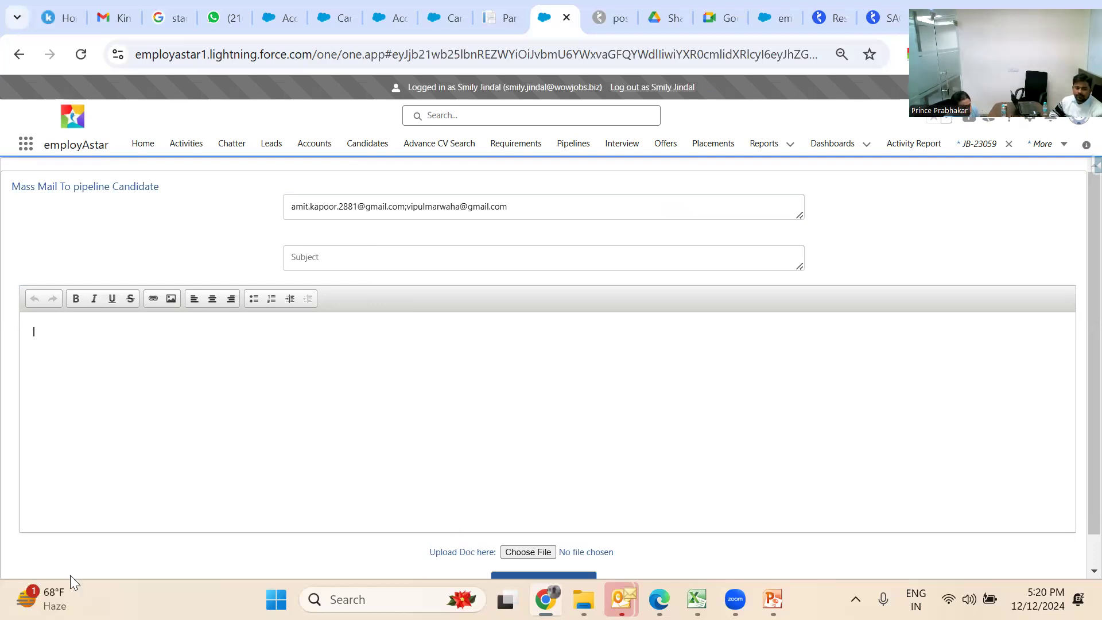
scroll(63, 566, "down", 1)
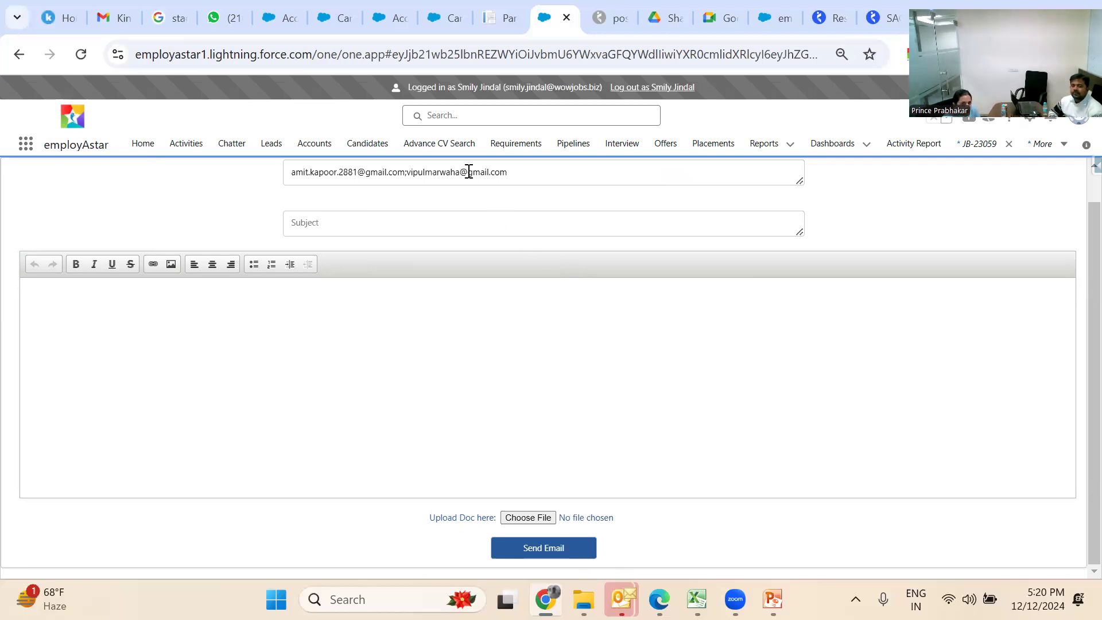
left_click(449, 150)
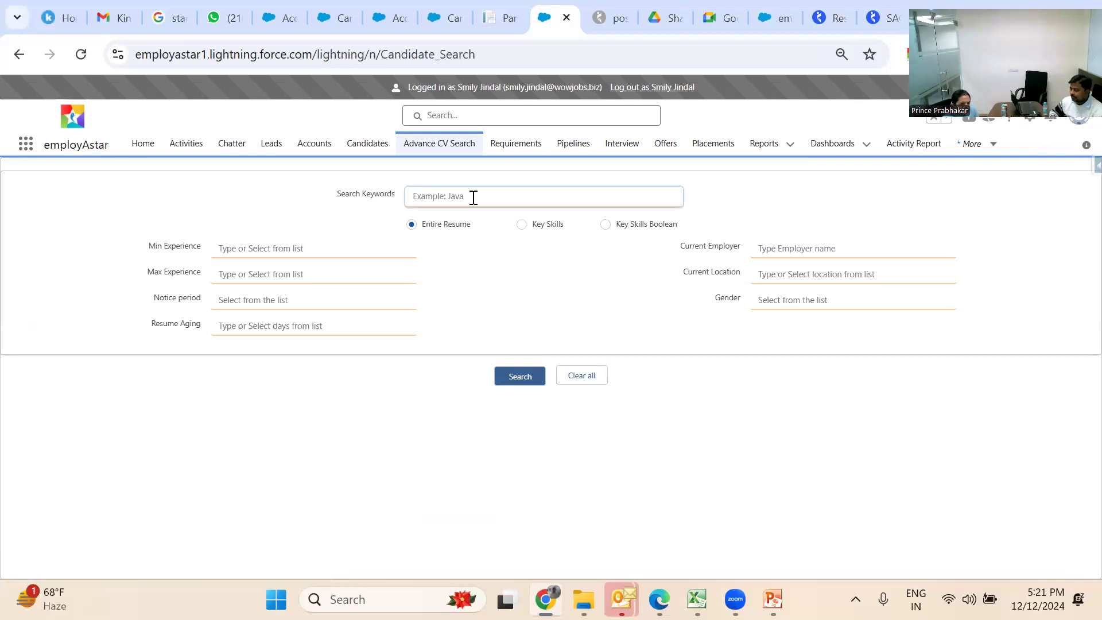
Run an Advance CV Search for 'Wealth Management' in Delhi and browse the 113 results
type("WE")
type("alth Manageme")
type("nt,")
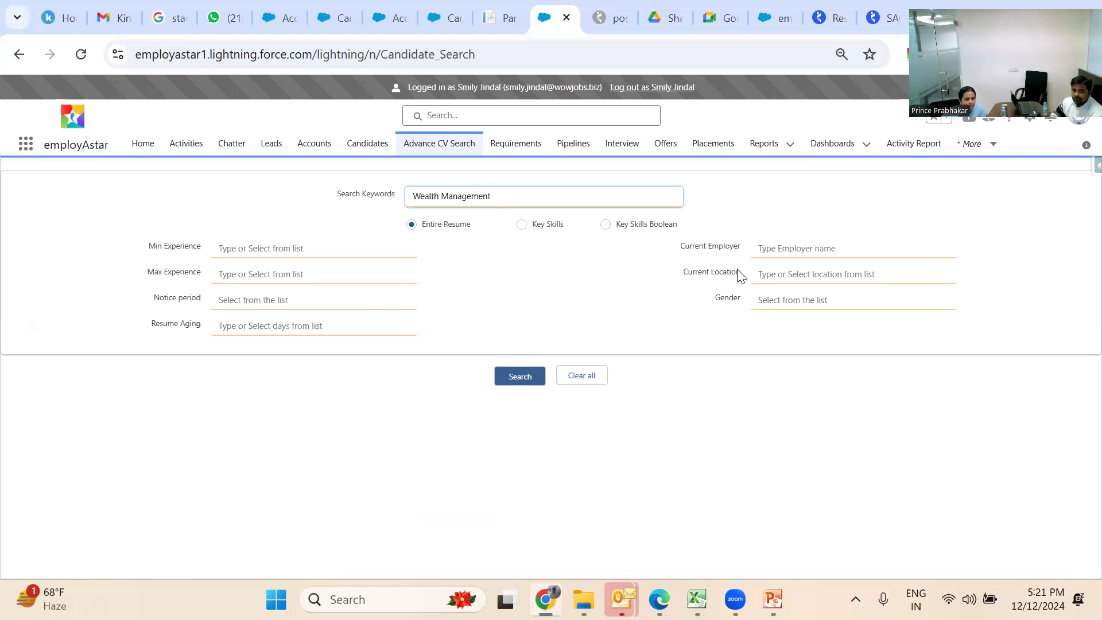
left_click(784, 273)
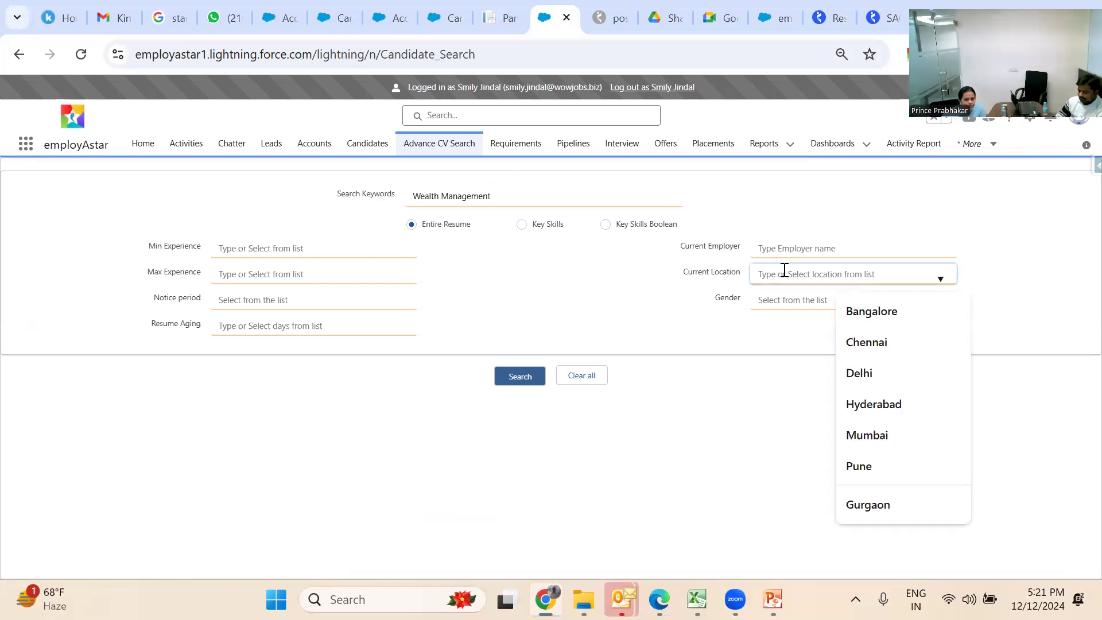
type("Delhi")
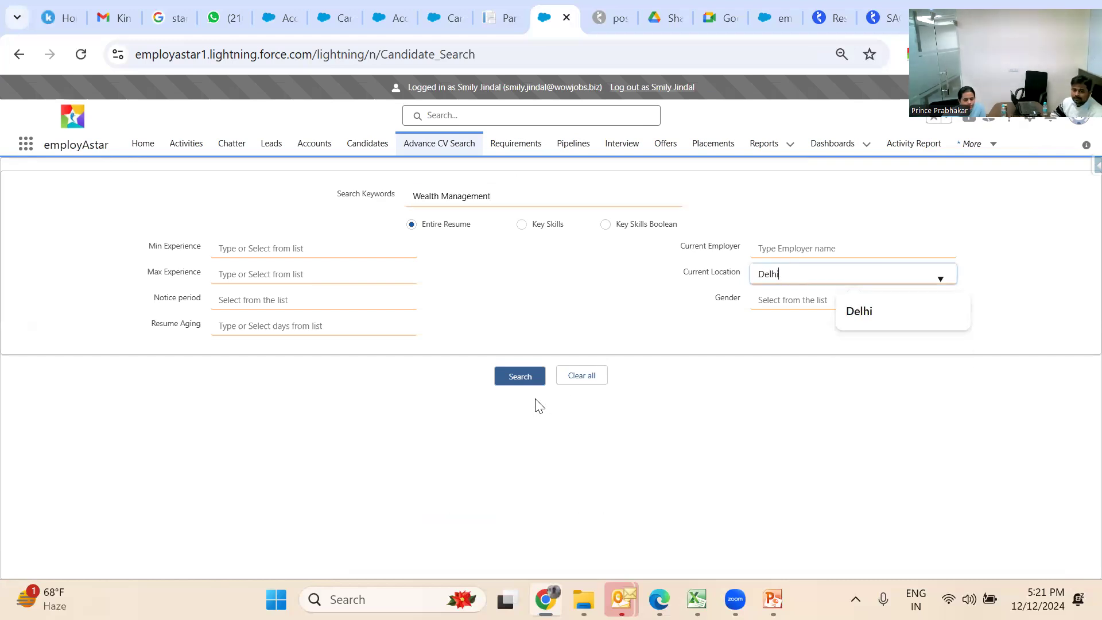
left_click(531, 381)
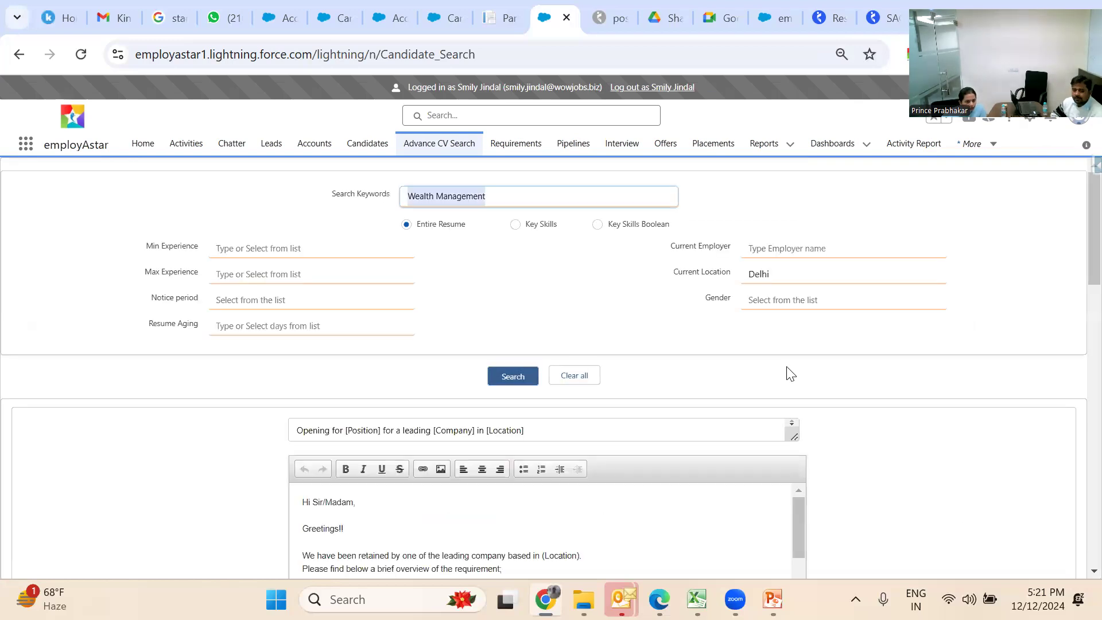
left_click(950, 441)
scroll(948, 437, "down", 10)
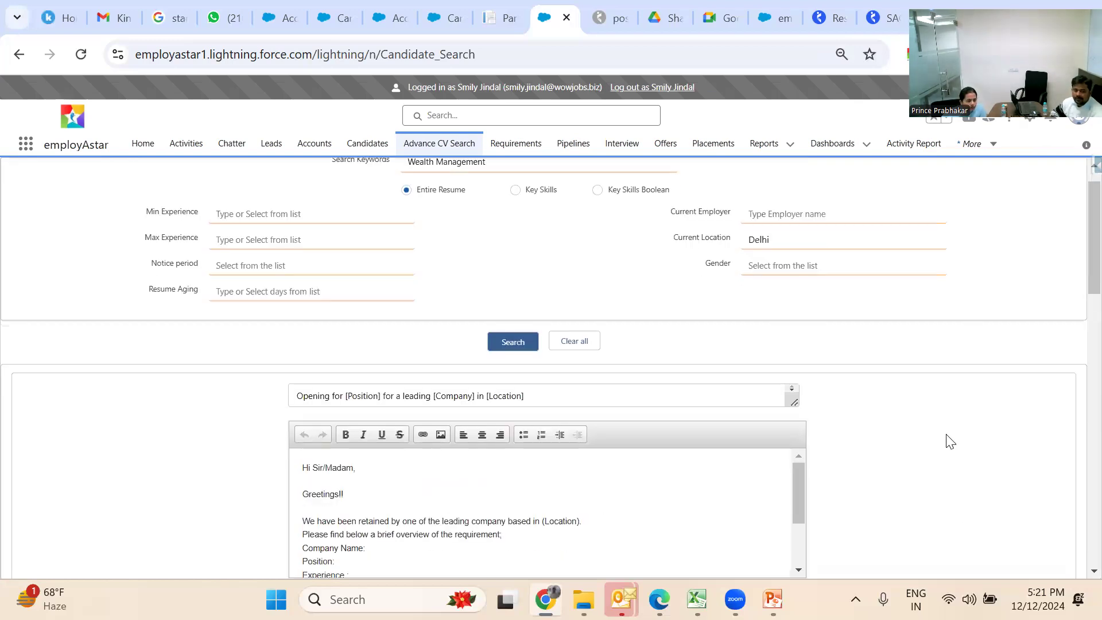
scroll(947, 434, "down", 5)
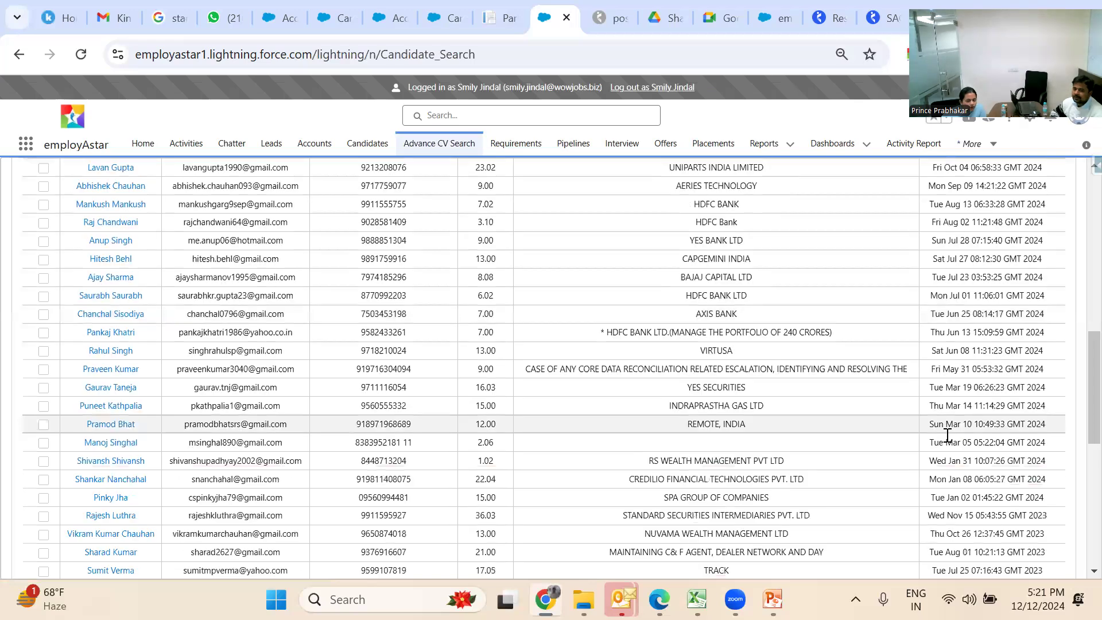
scroll(947, 434, "up", 10)
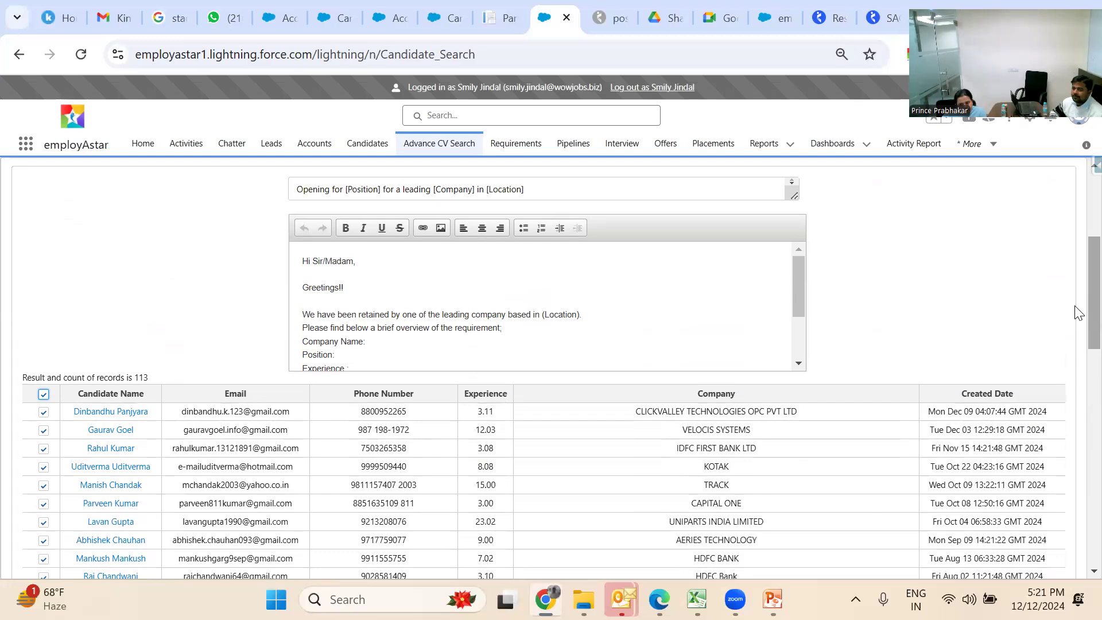
scroll(1076, 310, "down", 12)
scroll(1078, 517, "down", 3)
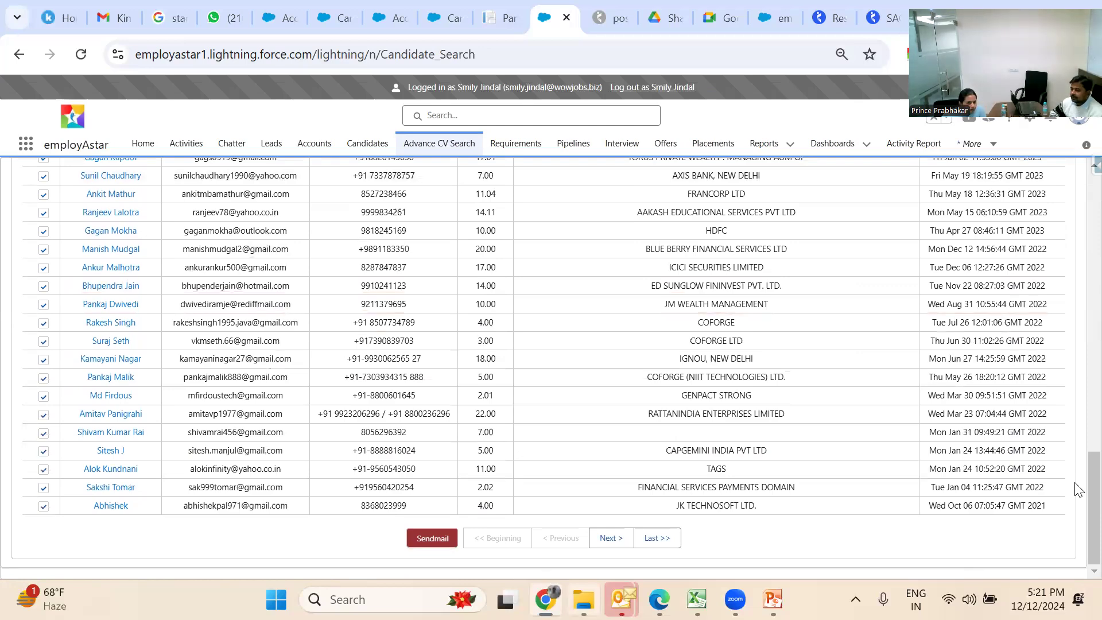
left_click_drag(1092, 482, 1092, 184)
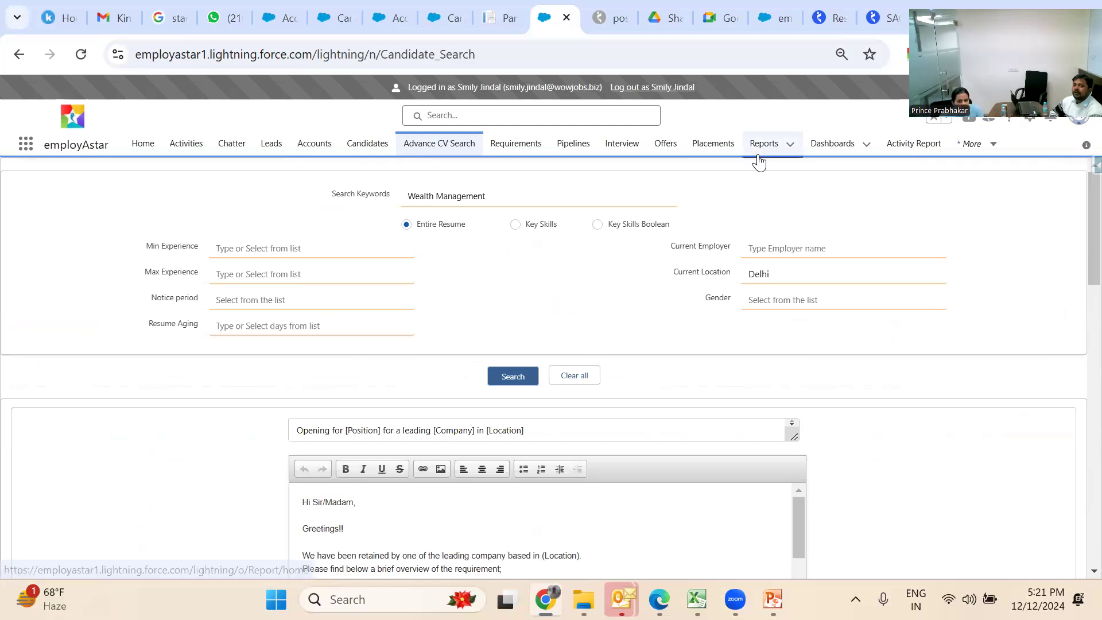
Return to requirement JB-23059's job console listing pipeline JA-240589
left_click(531, 150)
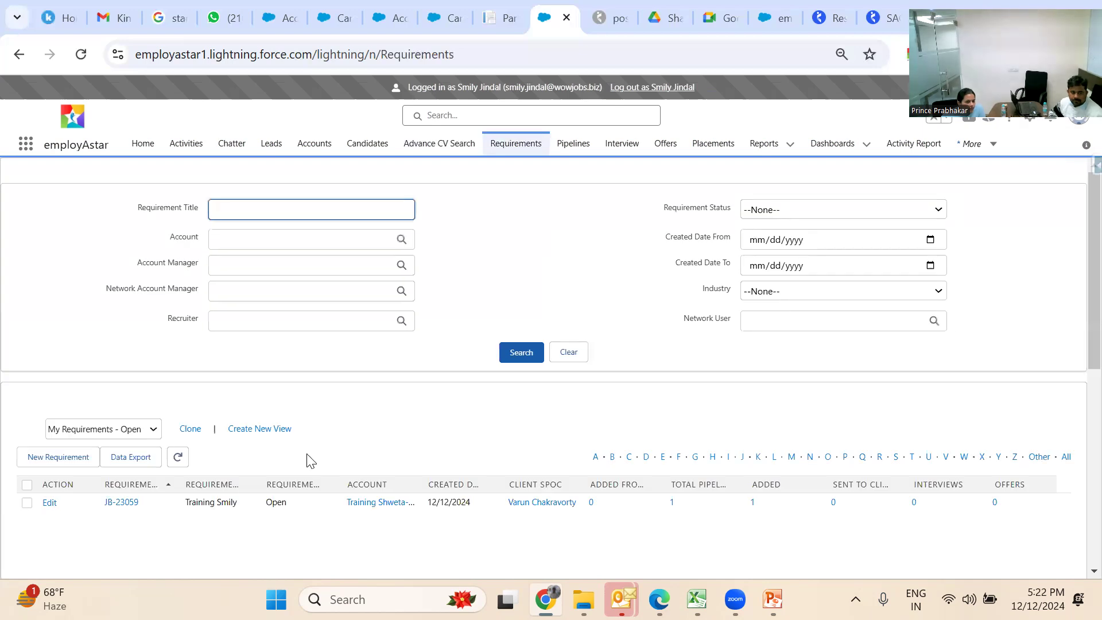
left_click(121, 503)
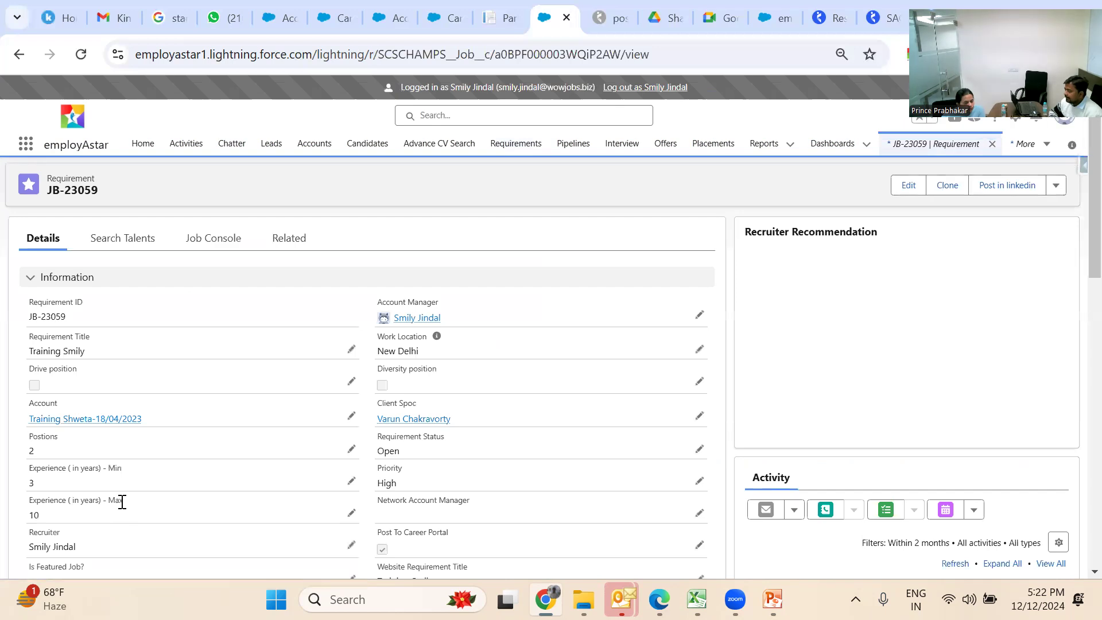
left_click(224, 251)
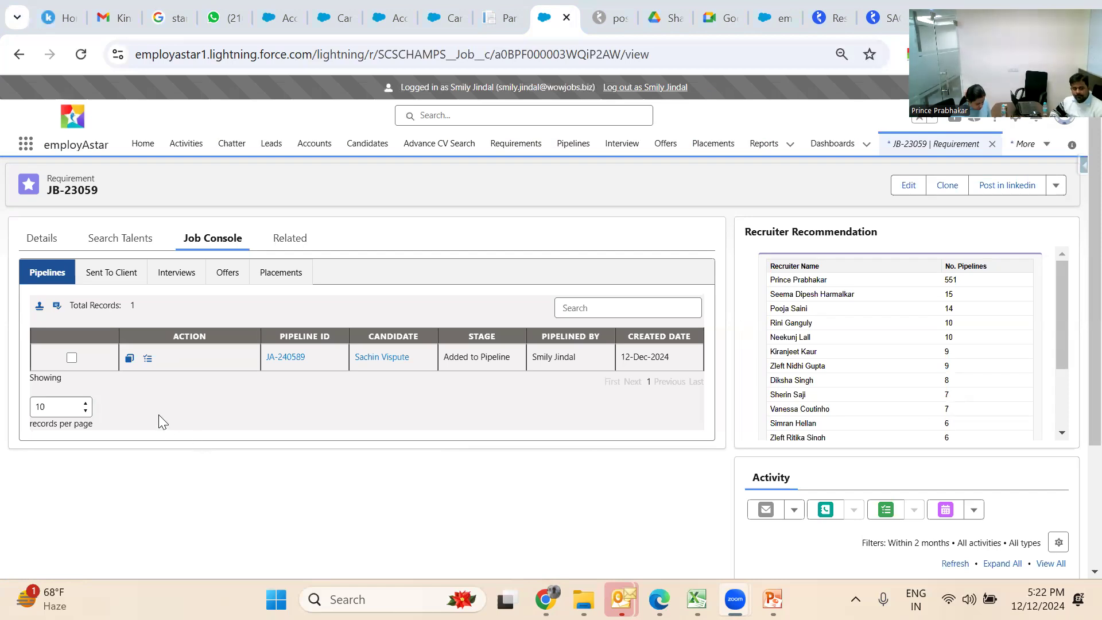
Select pipeline JA-240589 and open its Stage Name picklist, leaving the stage unchanged
left_click(71, 359)
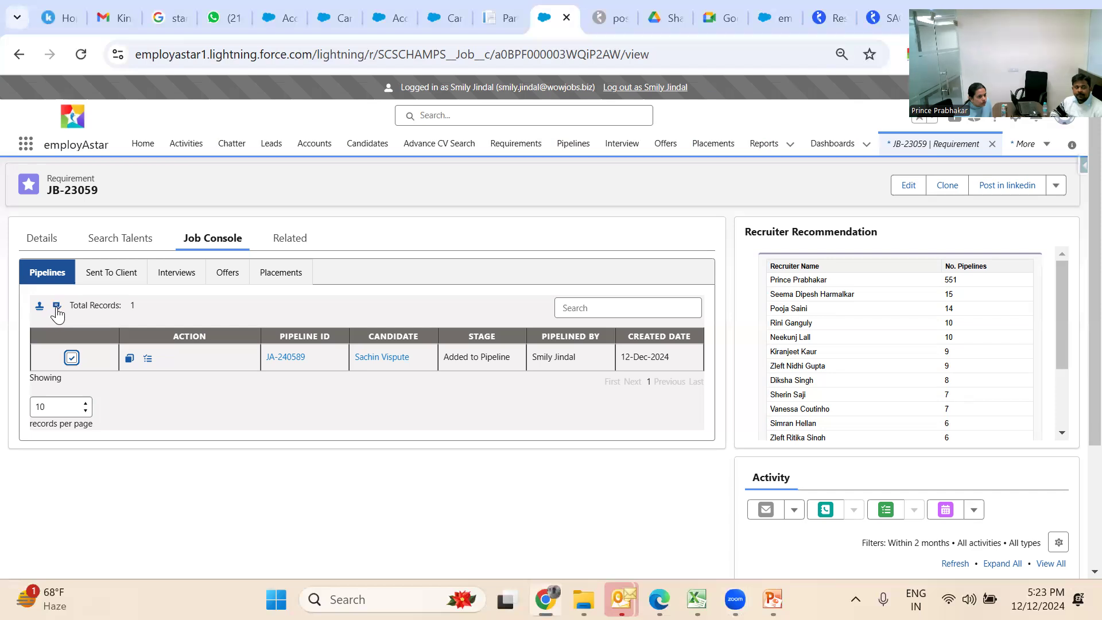
left_click(58, 307)
left_click(91, 344)
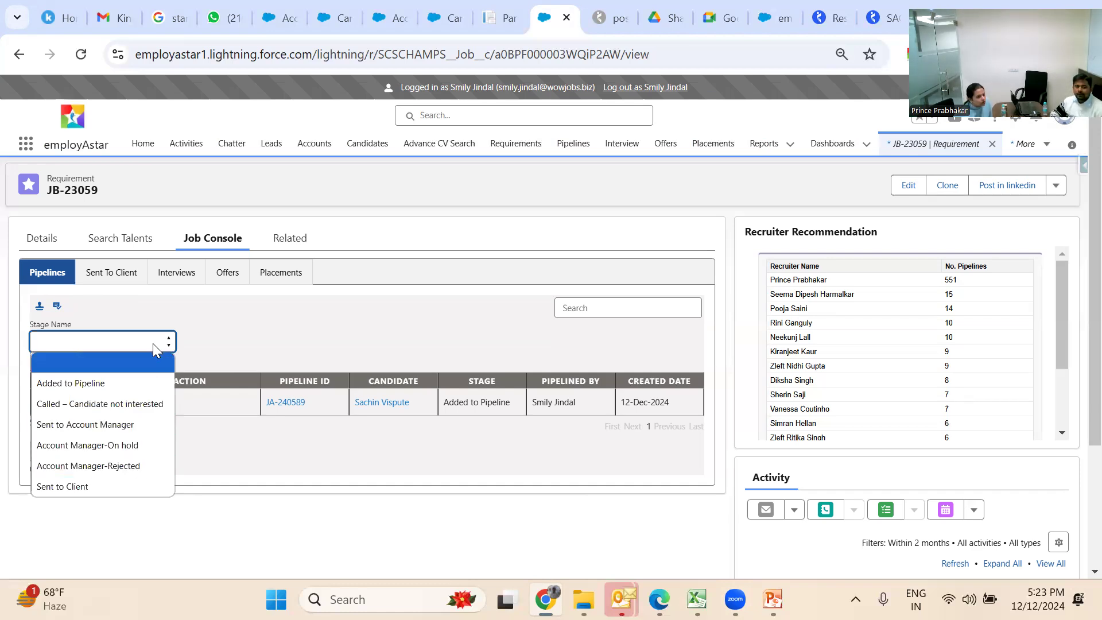
left_click(184, 309)
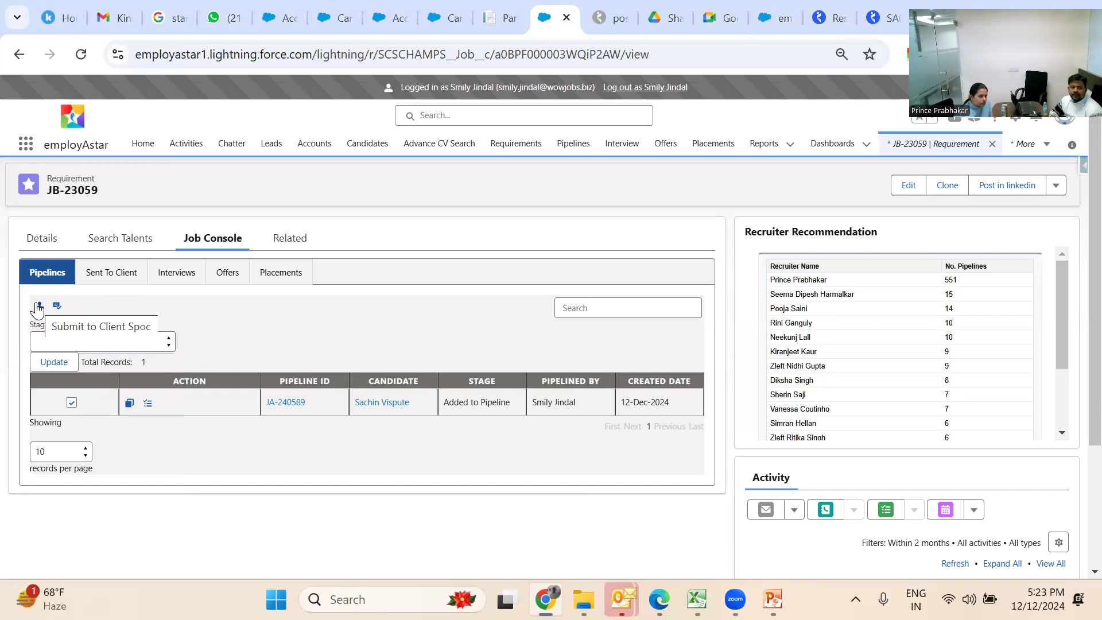
left_click(57, 305)
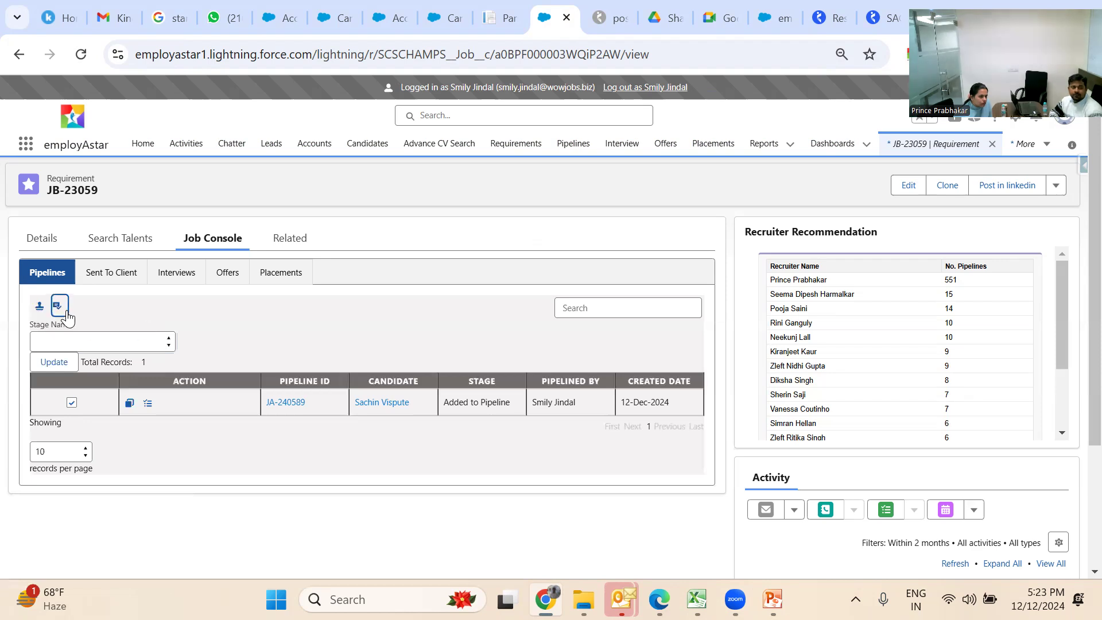
left_click(83, 347)
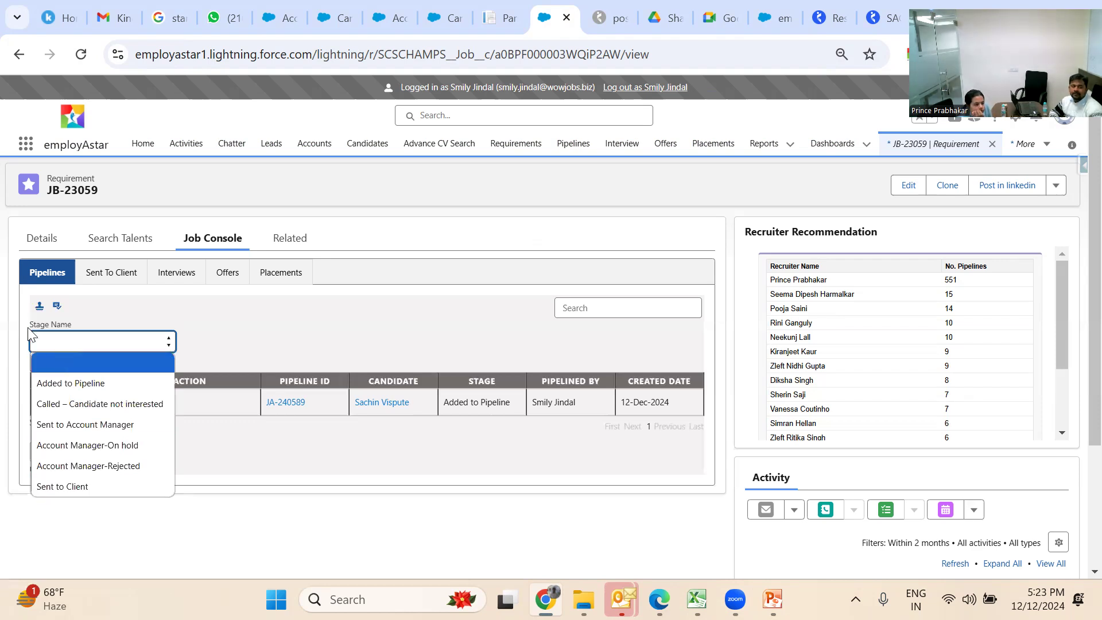
left_click(171, 322)
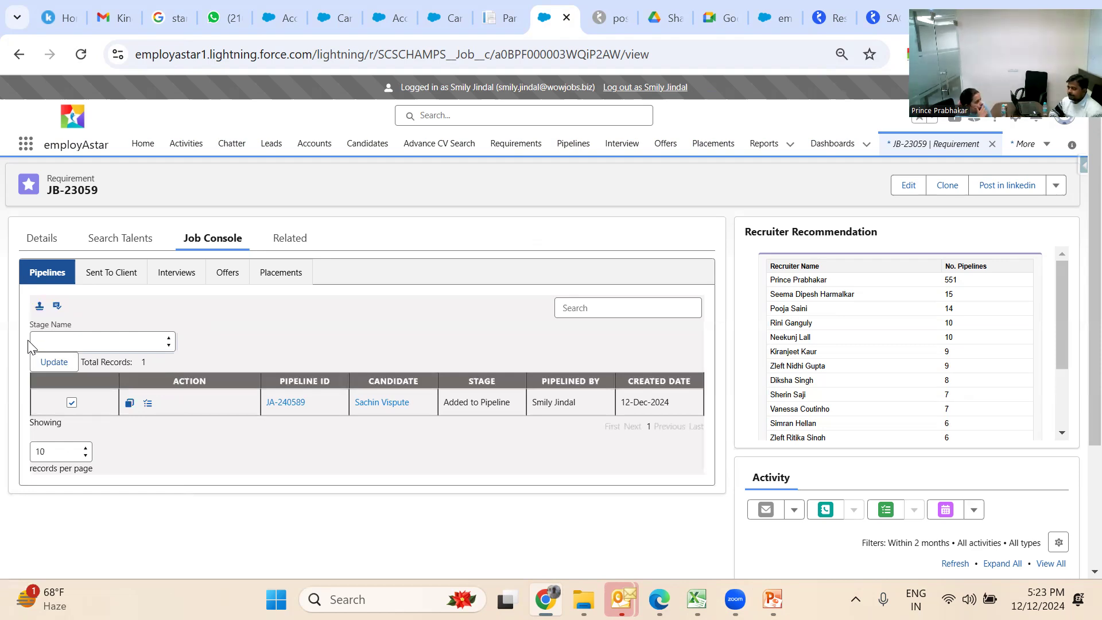
Start submitting JA-240589 to the client and read the email body down to the signature
left_click(39, 309)
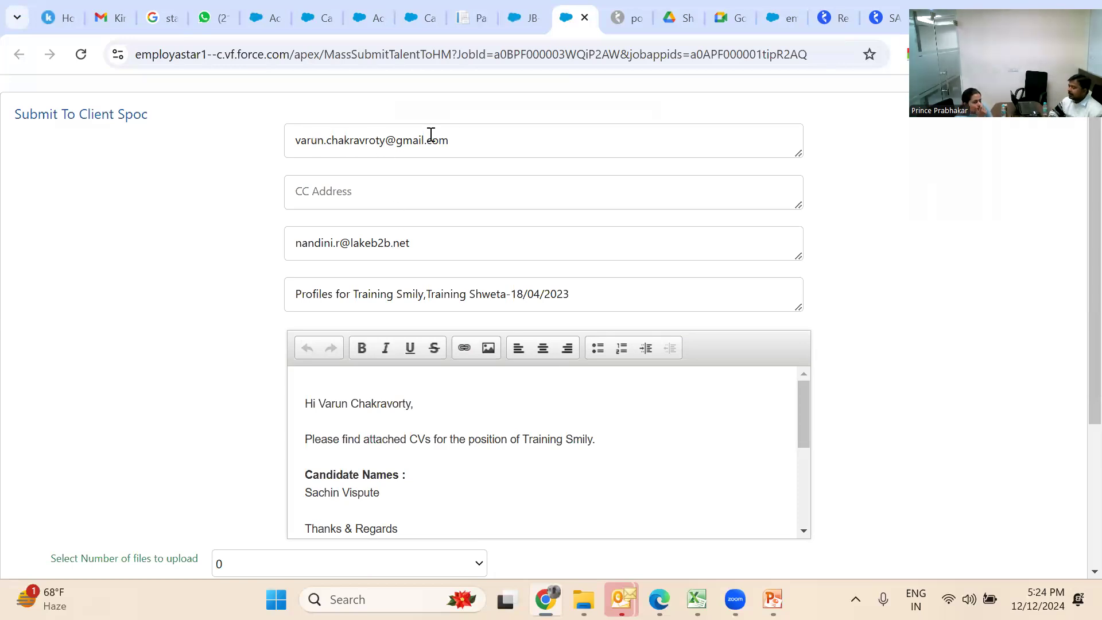
left_click(441, 403)
key("Down")
key("Down")
key("Down")
key("Down")
key("Down")
key("Down")
key("Down")
key("Down")
key("Down")
key("Down")
key("Down")
key("Down")
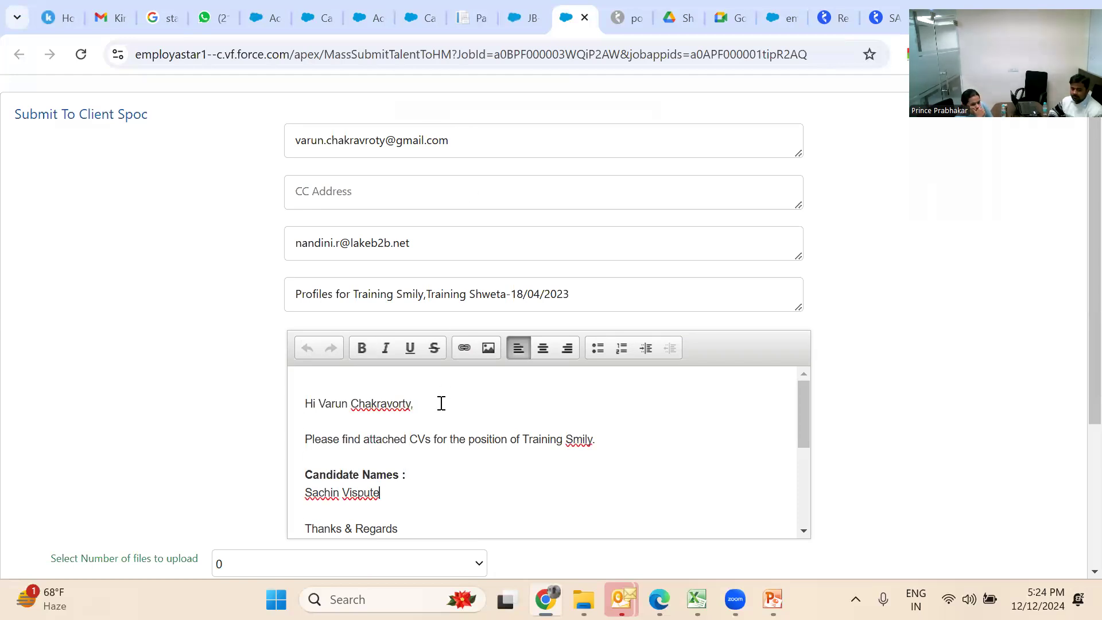
key("Down")
key("Down")
key("Down")
key("Down")
key("Down")
key("Down")
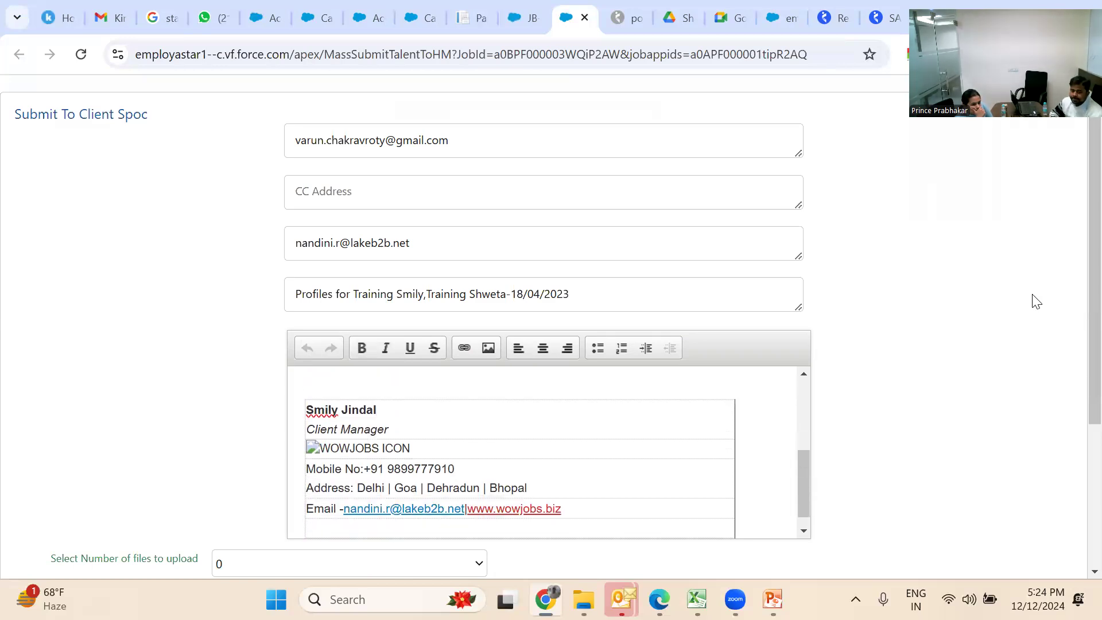
scroll(1078, 328, "down", 2)
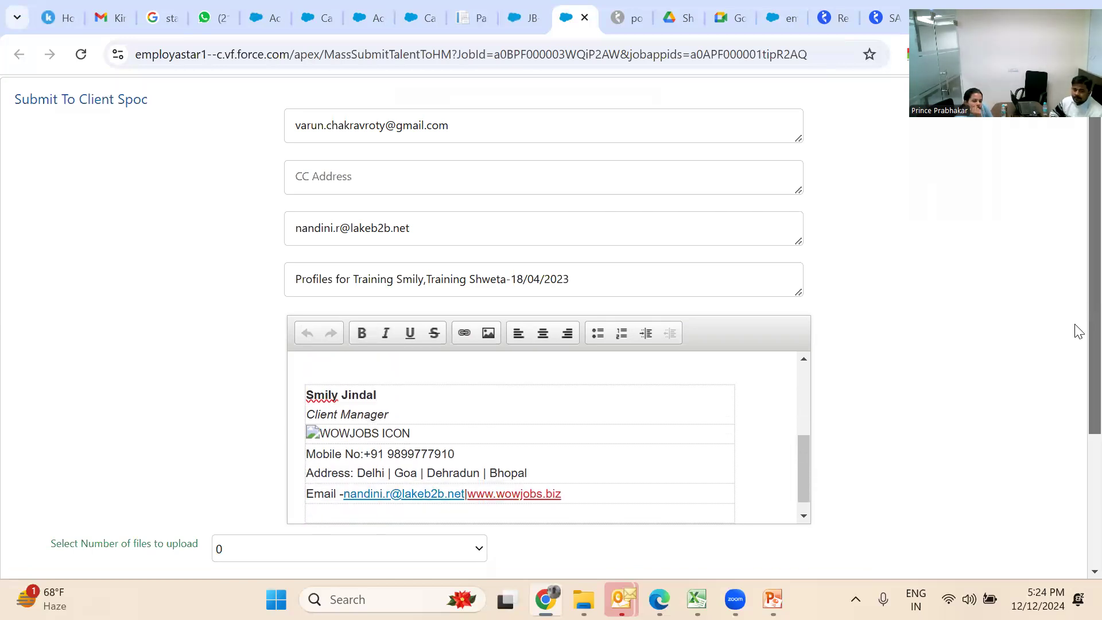
scroll(1078, 373, "down", 3)
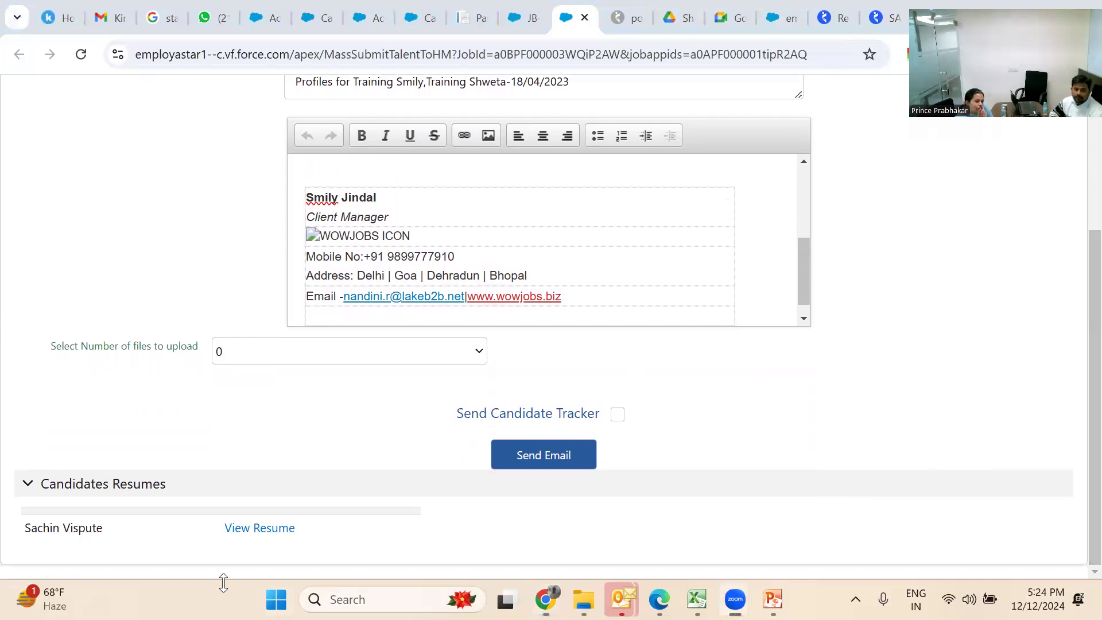
Set 'Select Number of files to upload' to 1, then go back to the previous page
left_click(251, 355)
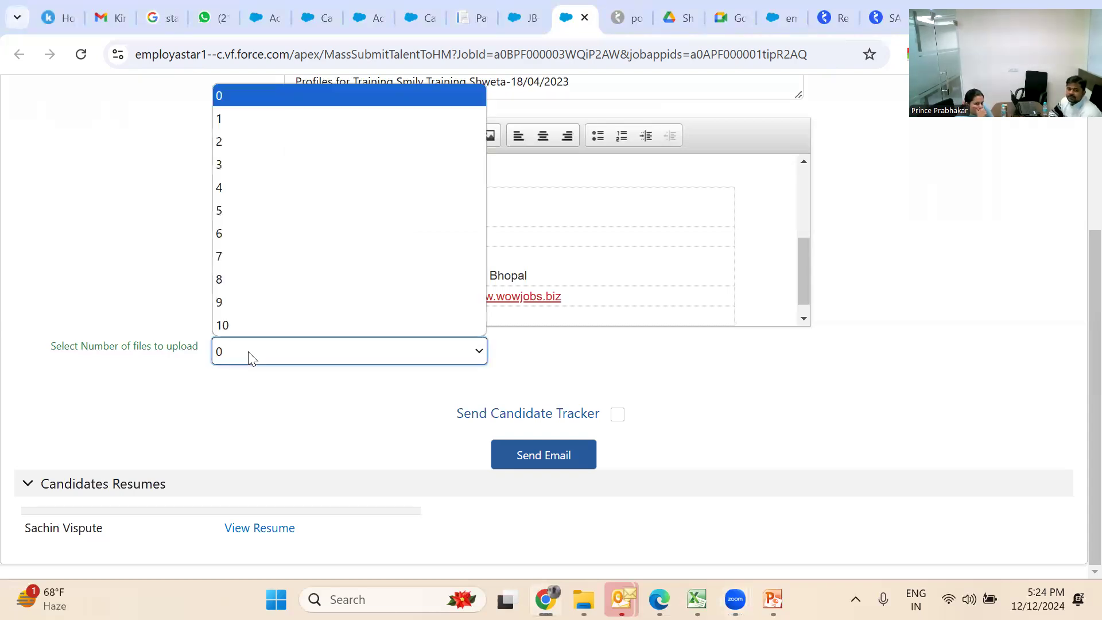
left_click(264, 121)
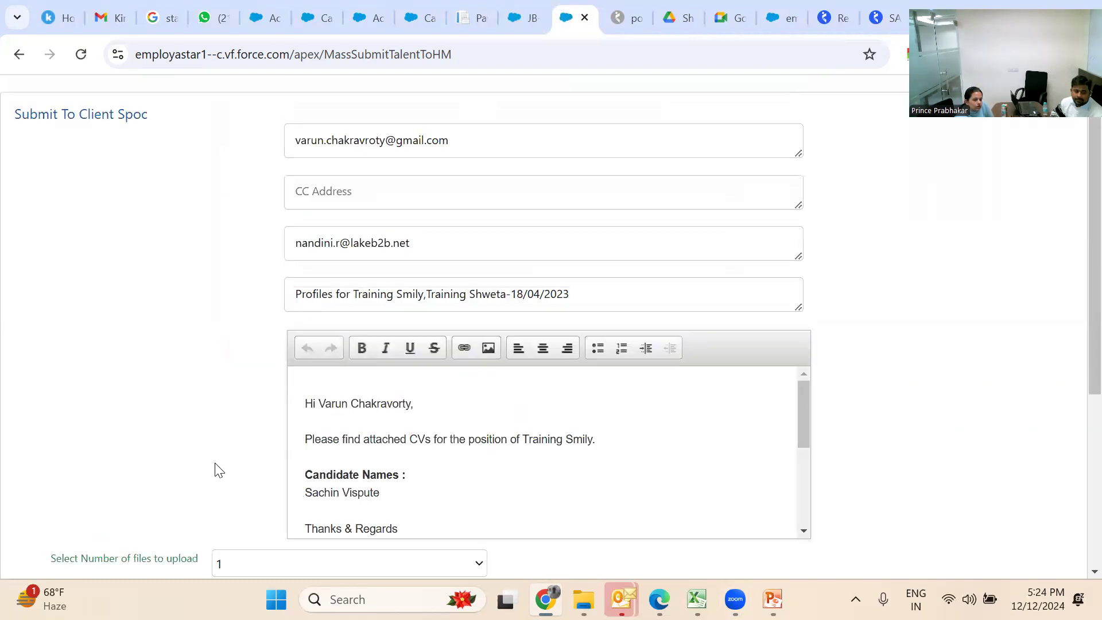
scroll(217, 468, "down", 2)
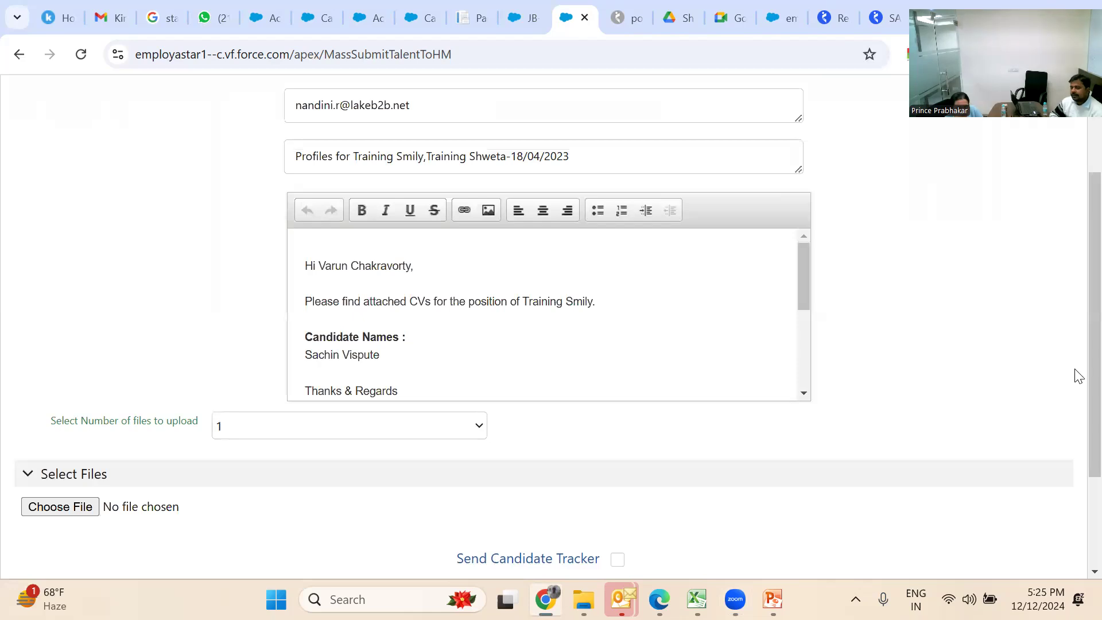
left_click_drag(1090, 370, 1091, 482)
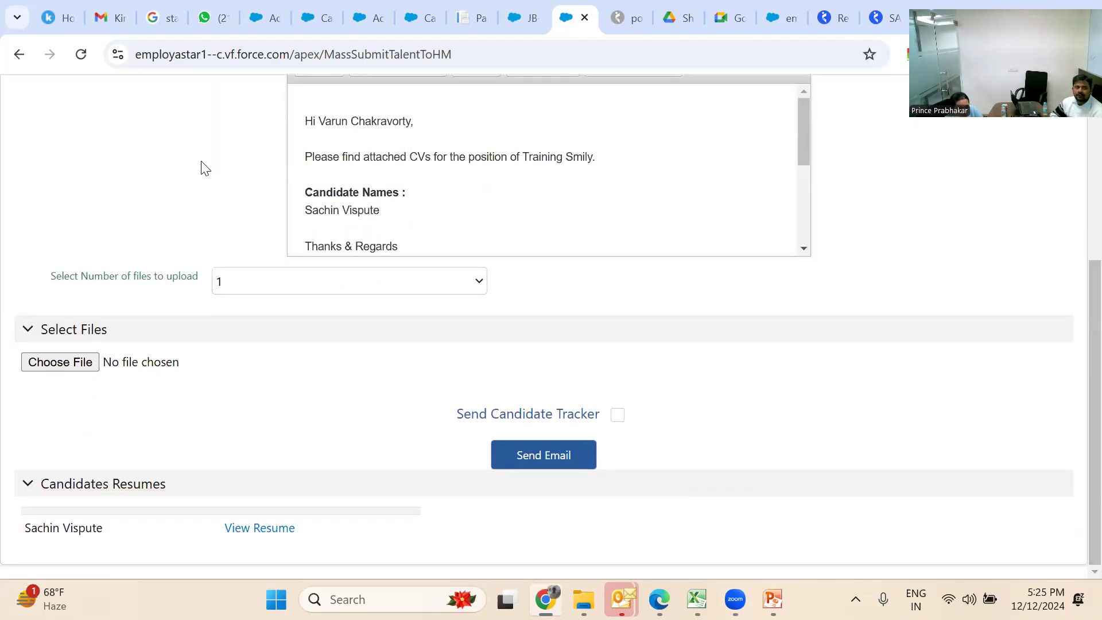
left_click(13, 57)
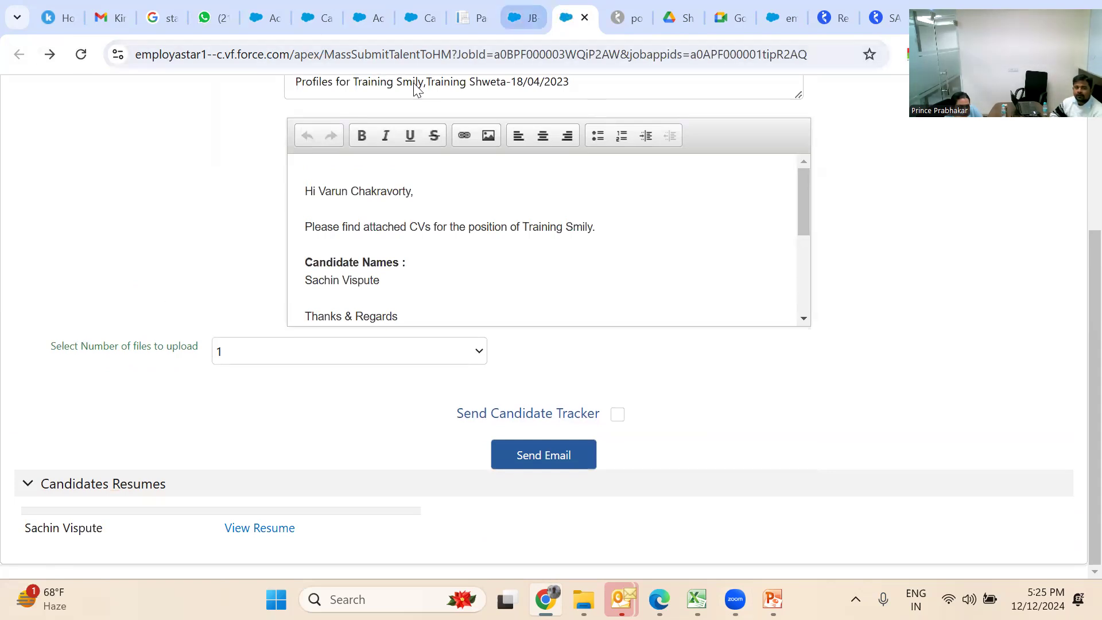
Close the submission form, then view and close the candidate's two-page assessment sheet
left_click(586, 22)
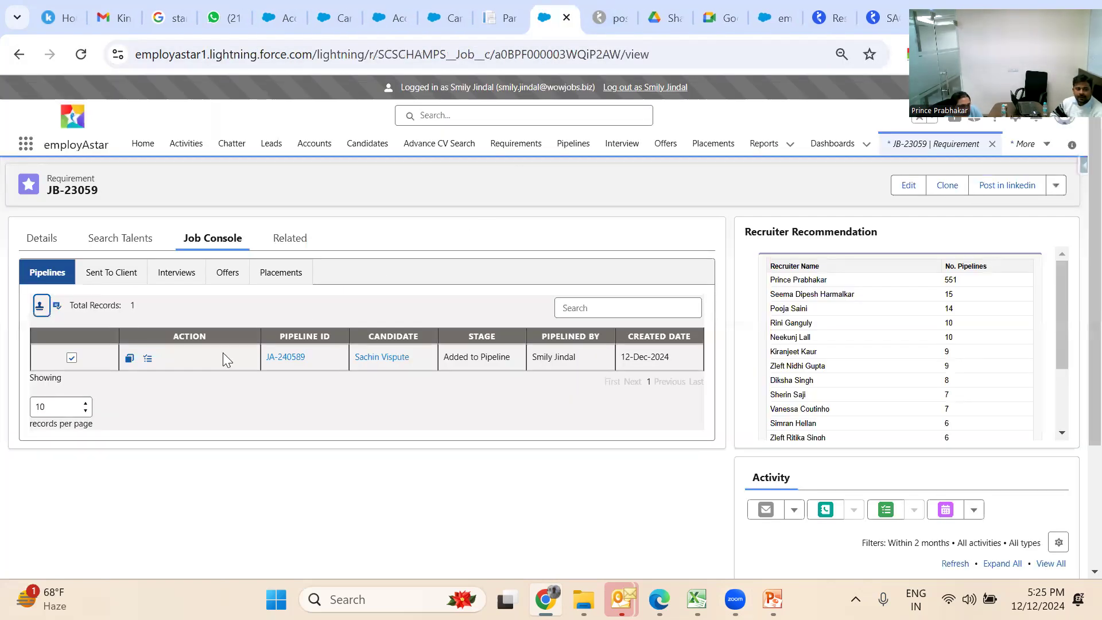
left_click(147, 360)
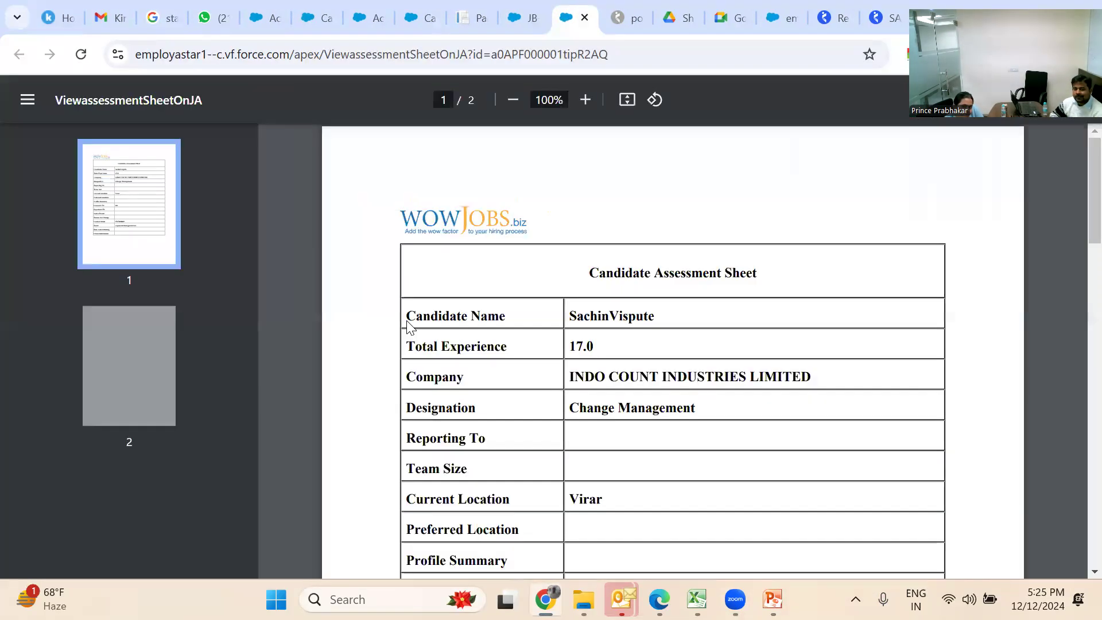
scroll(437, 335, "down", 5)
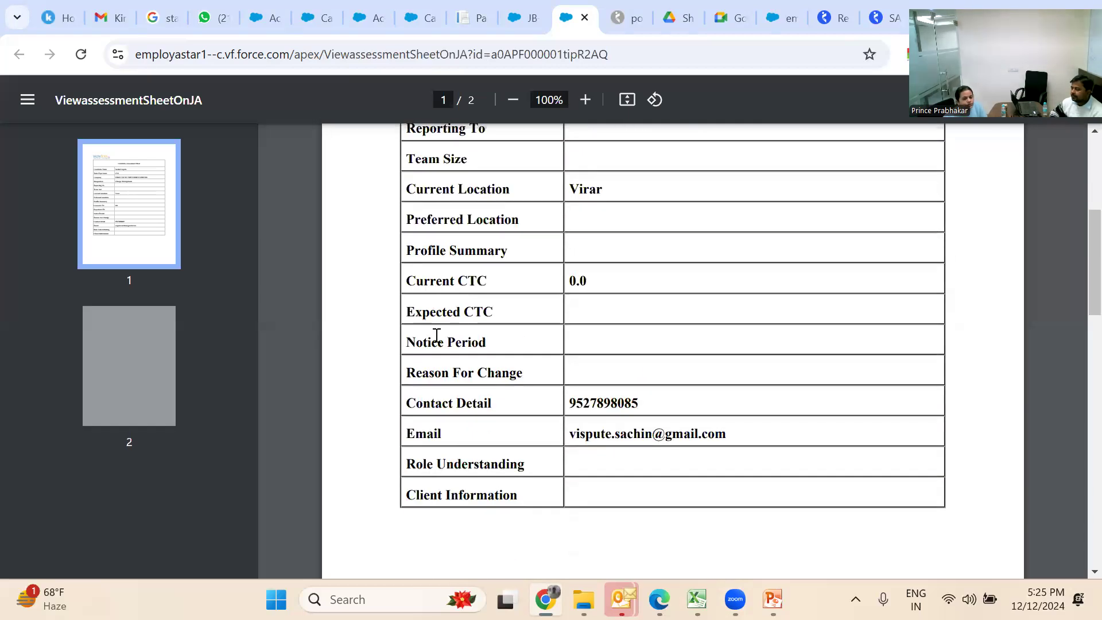
scroll(437, 335, "up", 5)
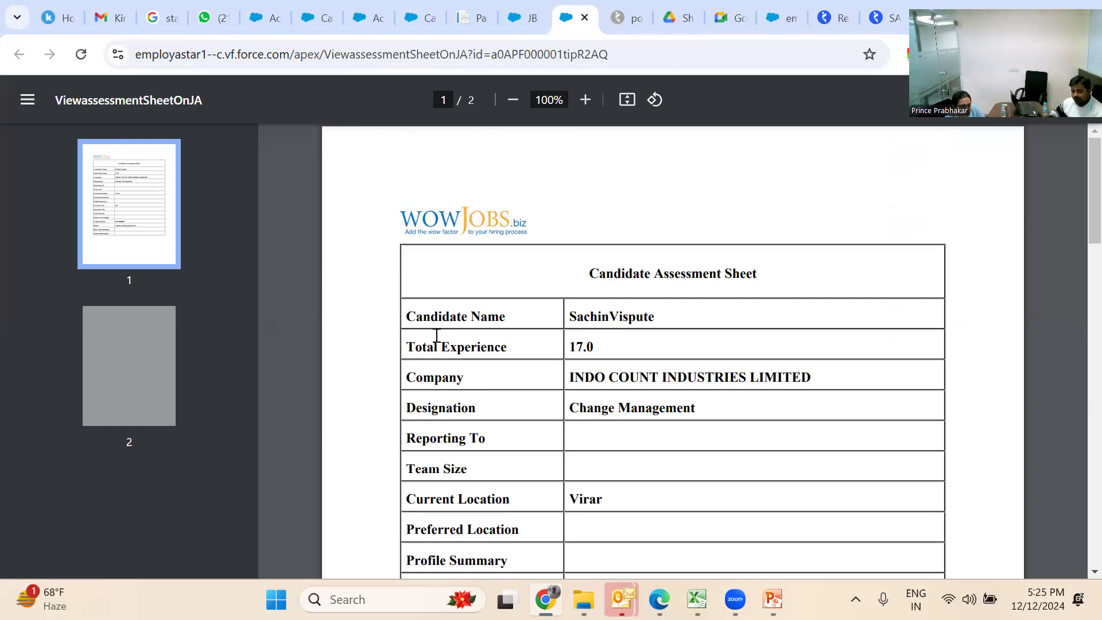
scroll(437, 336, "down", 2)
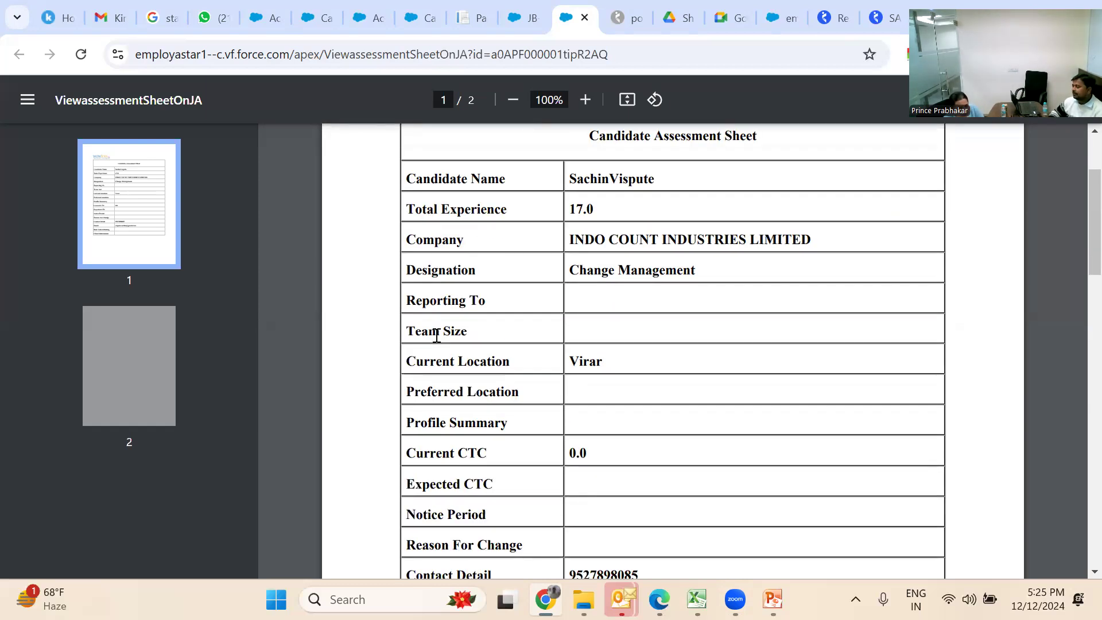
scroll(436, 335, "up", 2)
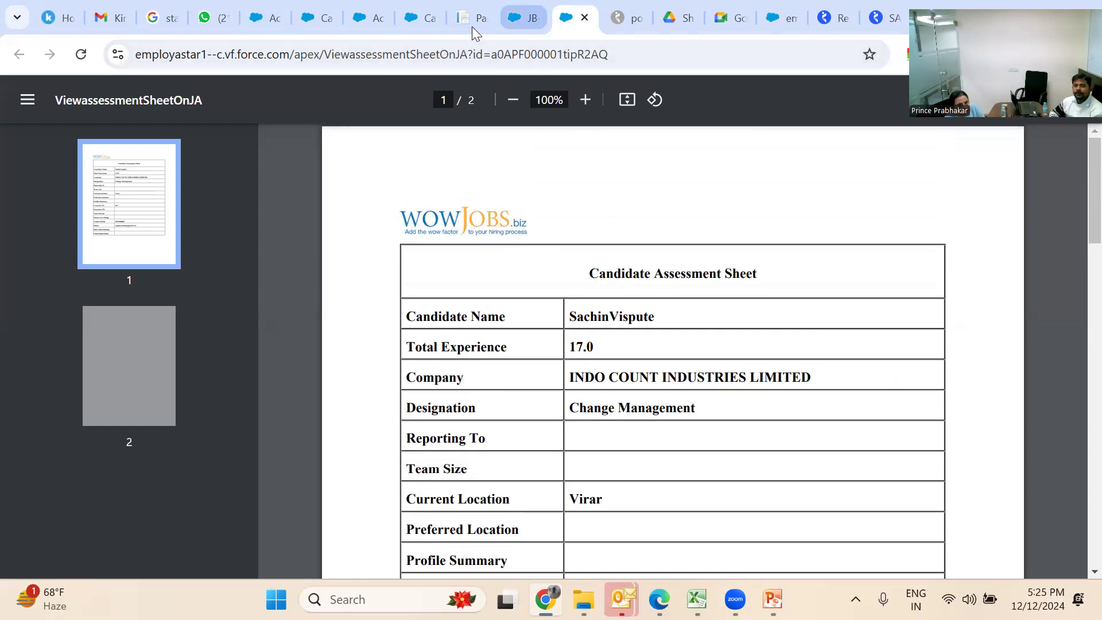
left_click(585, 18)
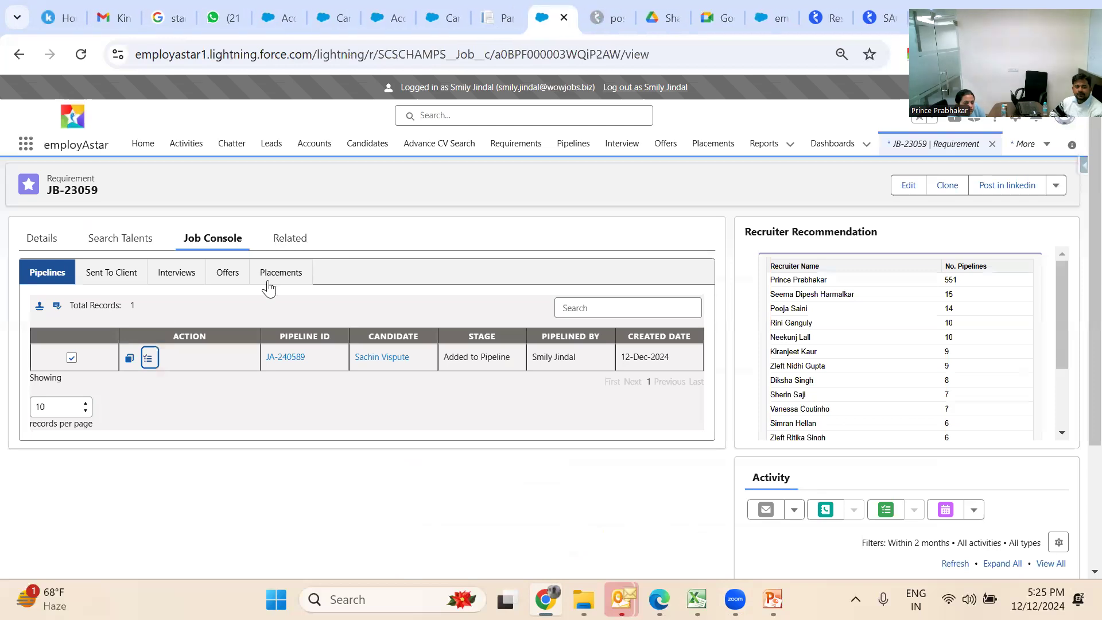
Mass-update the checked pipeline JA-240589 to the Sent to Client stage
left_click(58, 308)
left_click(85, 341)
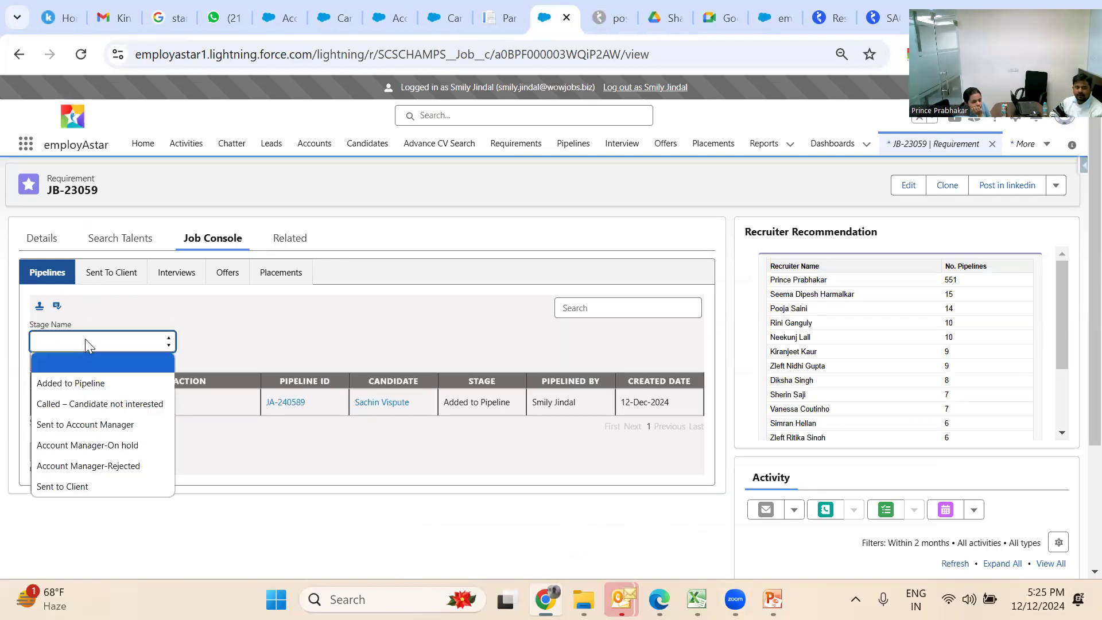
left_click(149, 487)
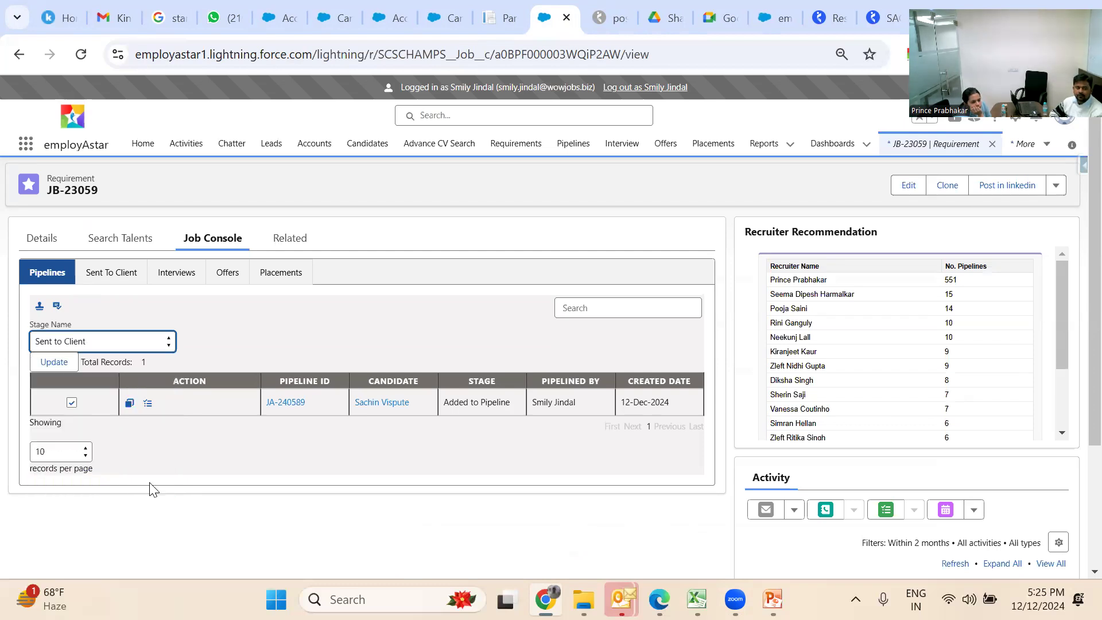
left_click(58, 369)
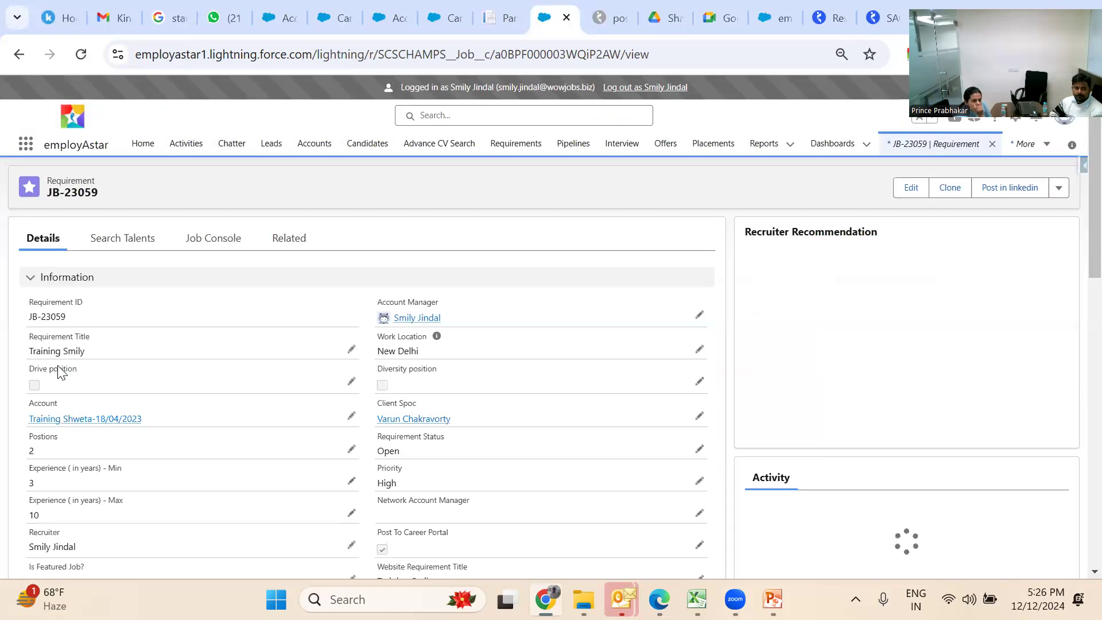
Show the requirement's Sent To Client pipelines and select JA-240589
left_click(227, 240)
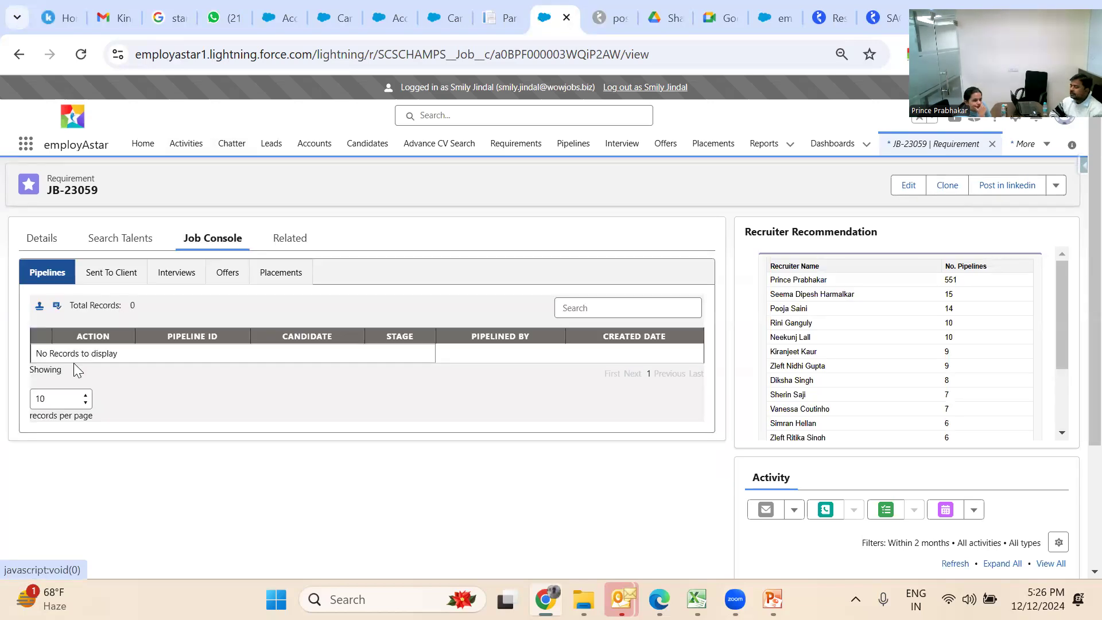
left_click(119, 274)
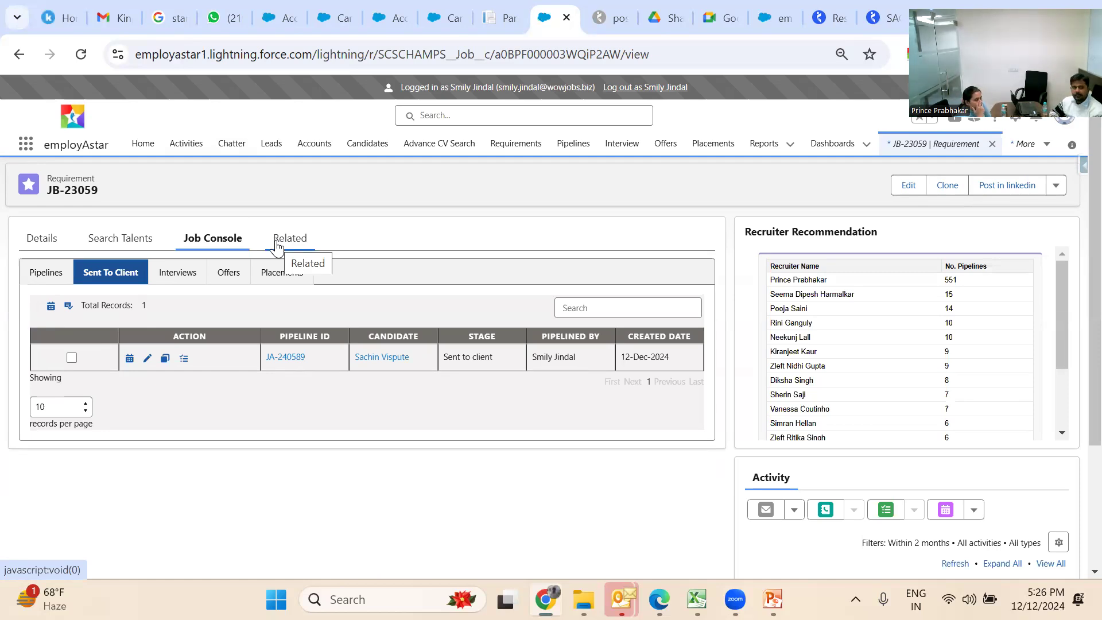
left_click(71, 359)
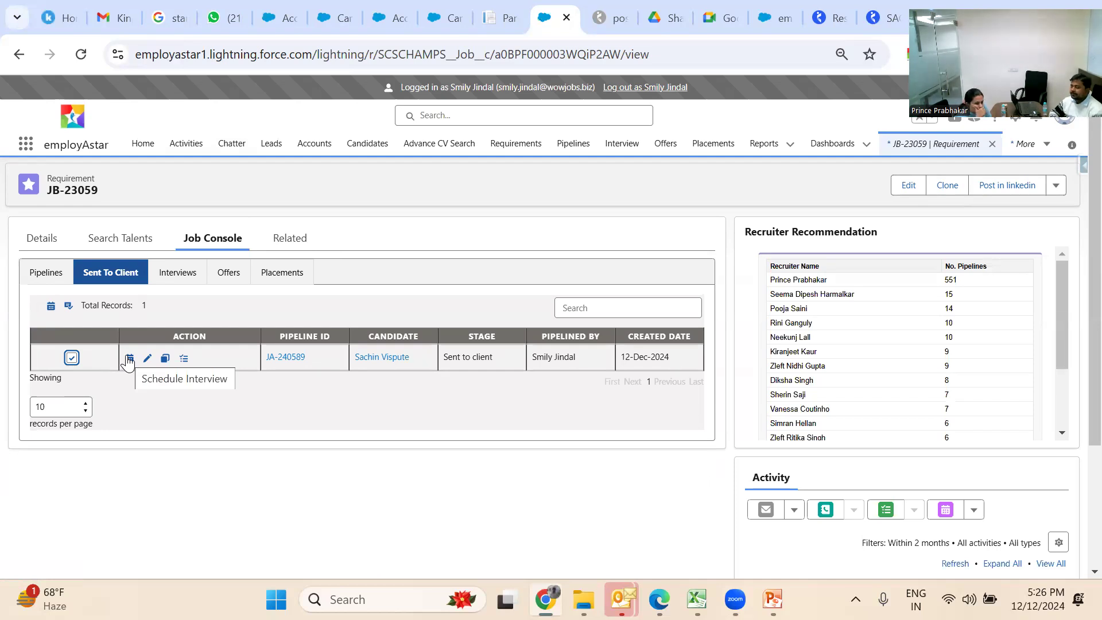
Schedule an In Person Interview for JA-240589 on 12-Dec-2024 and confirm the success message
left_click(129, 359)
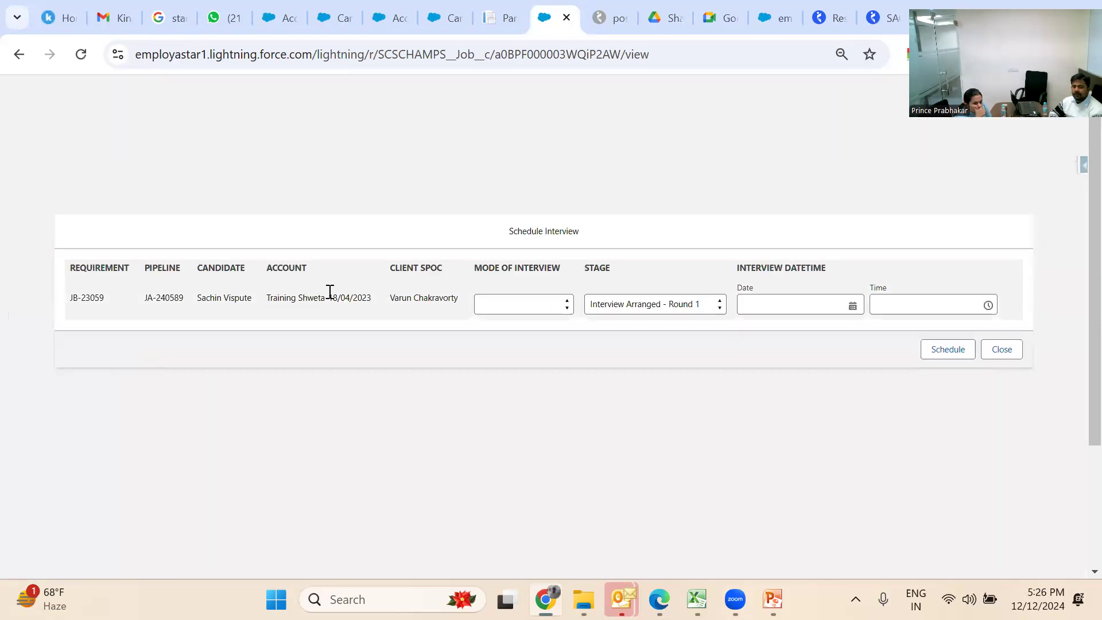
left_click(508, 305)
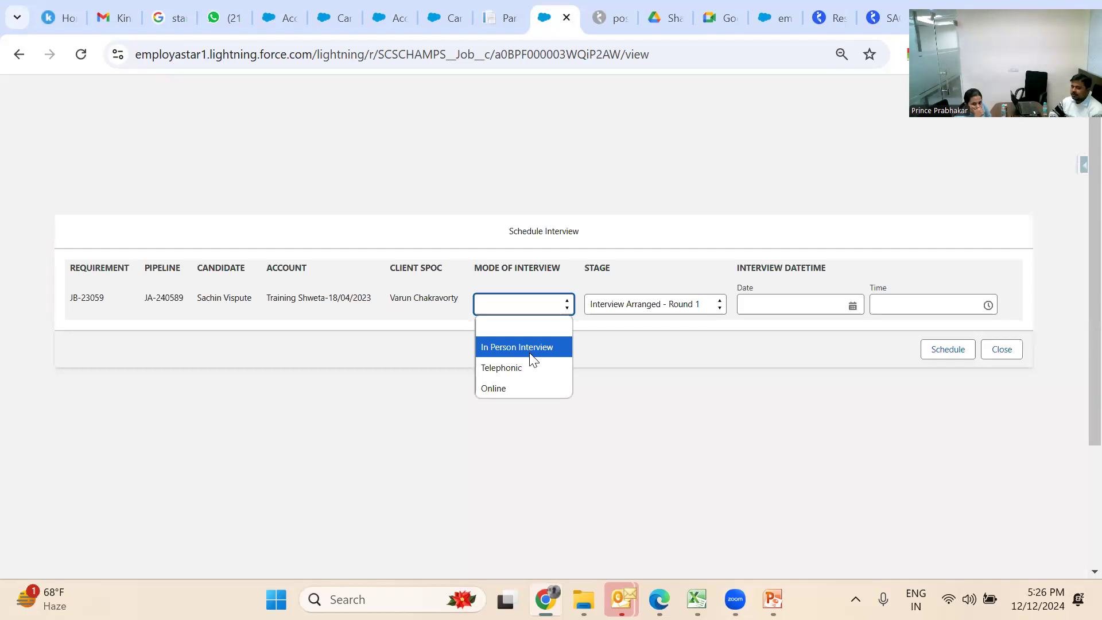
left_click(549, 344)
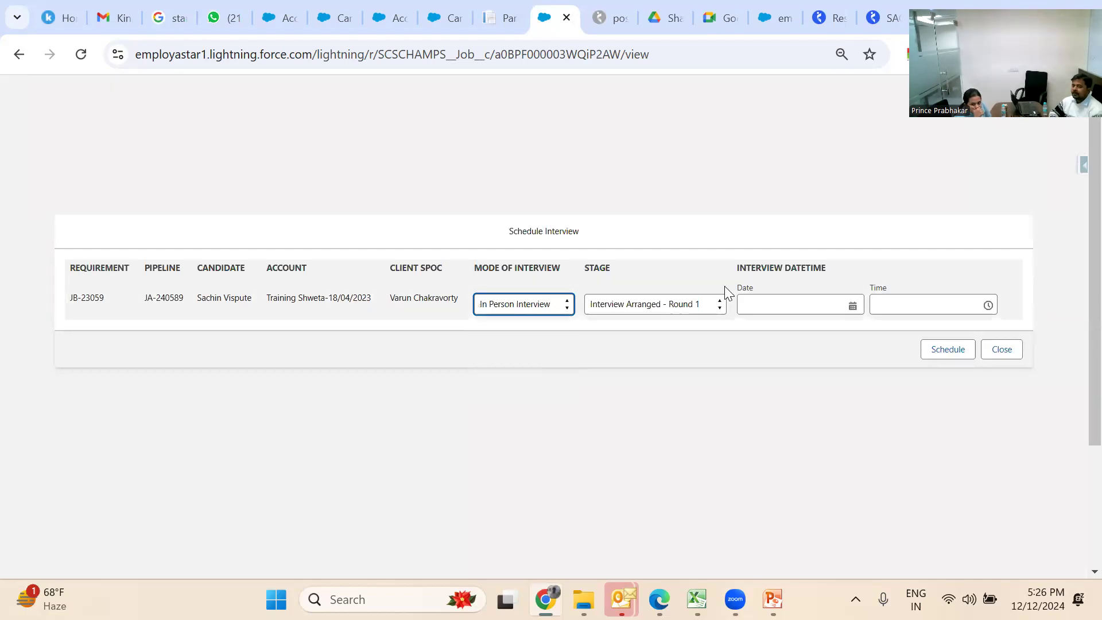
left_click(825, 298)
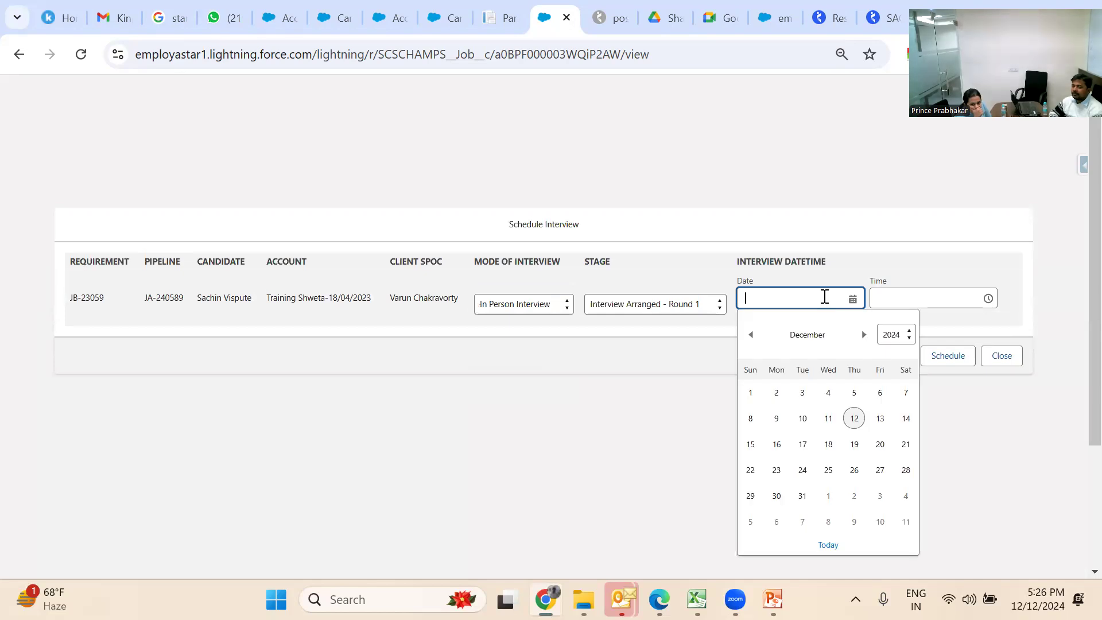
left_click(854, 419)
left_click(935, 362)
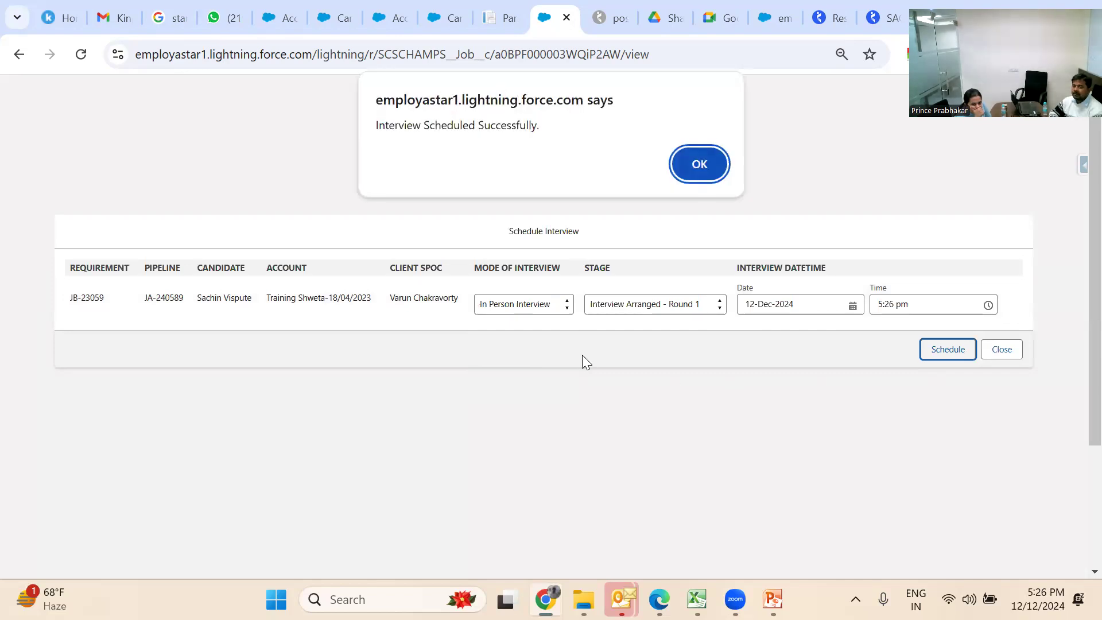
left_click(698, 168)
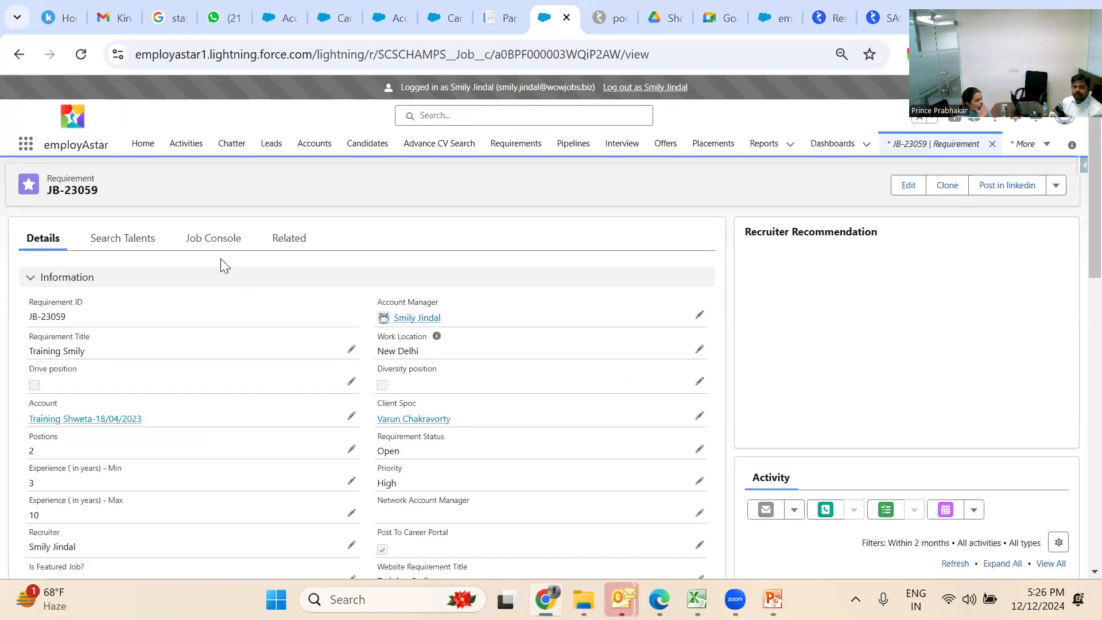
Show the Interviews list on requirement JB-23059's job console
left_click(213, 248)
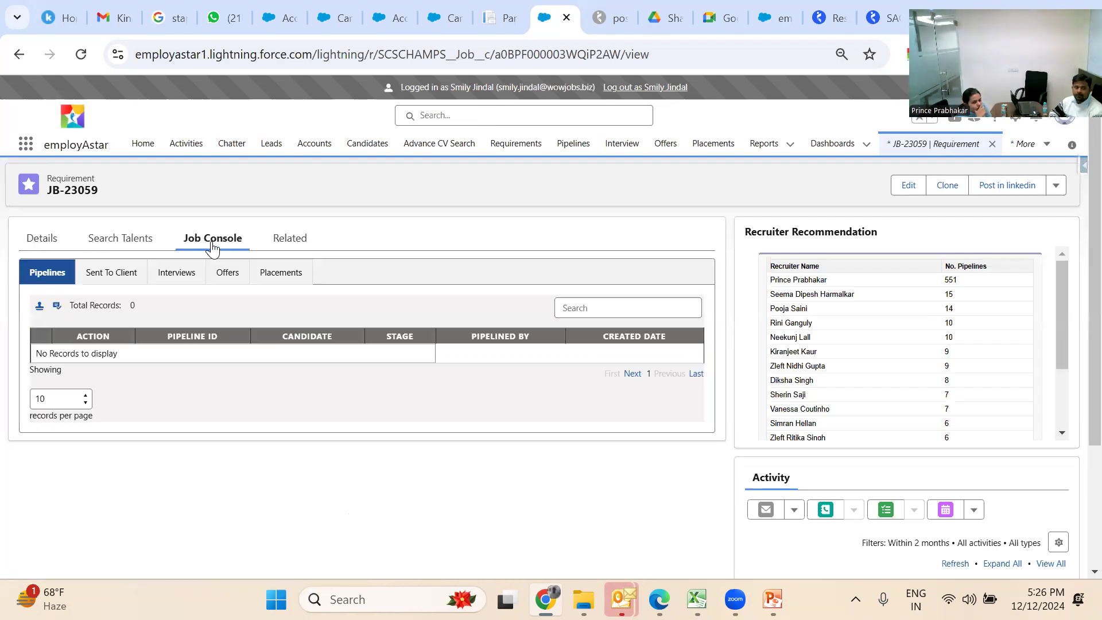
left_click(174, 272)
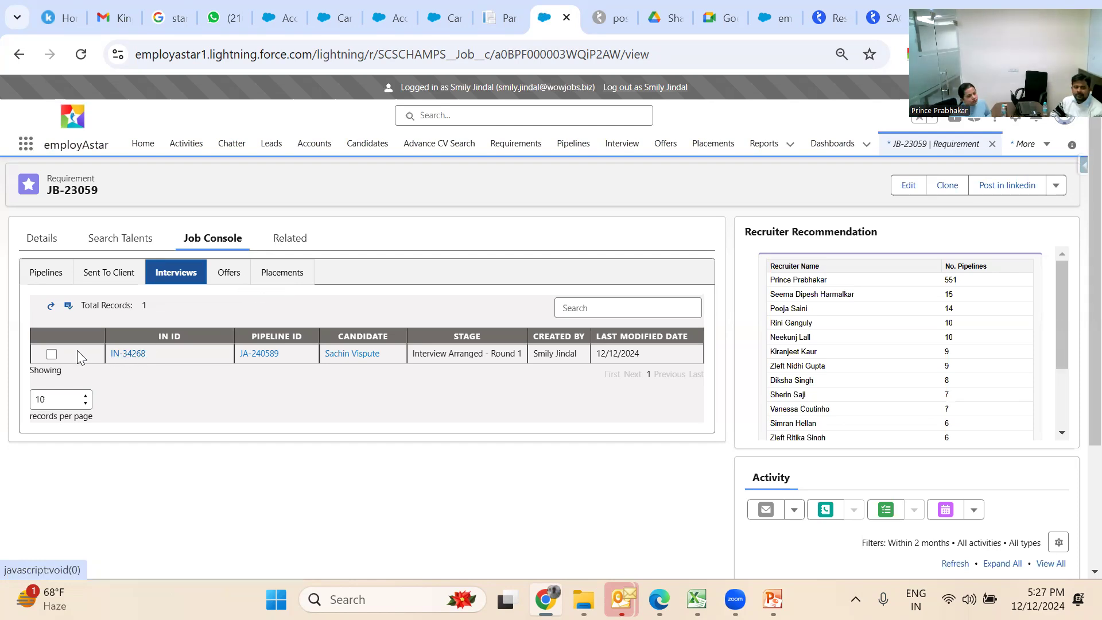
Select interview IN-34268, check its stage options without changing them, and start Convert to Offer
left_click(52, 353)
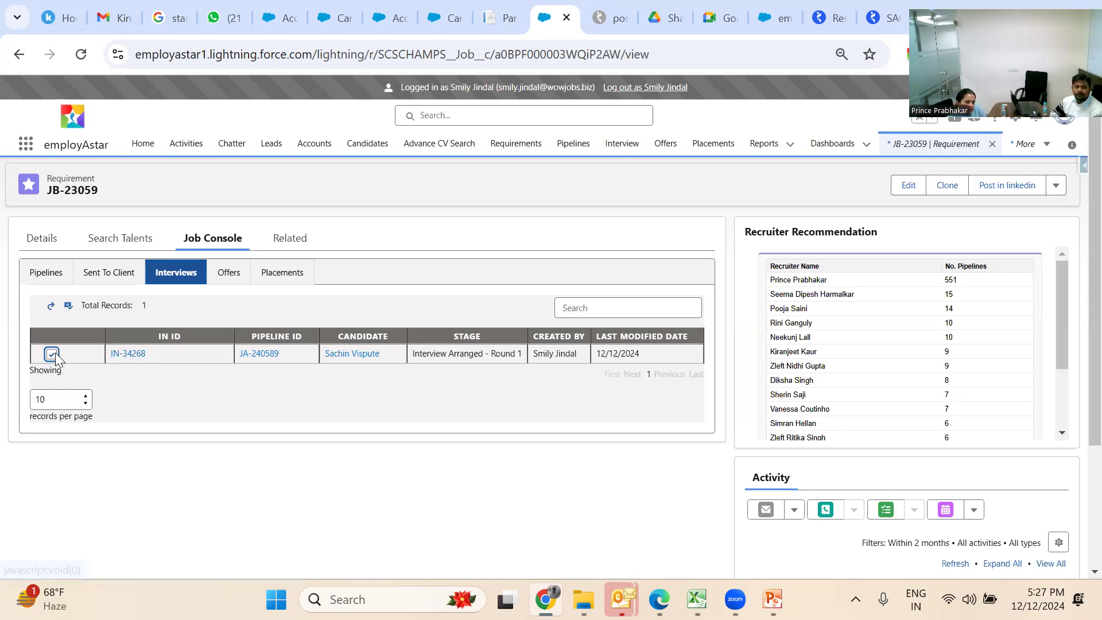
left_click(71, 310)
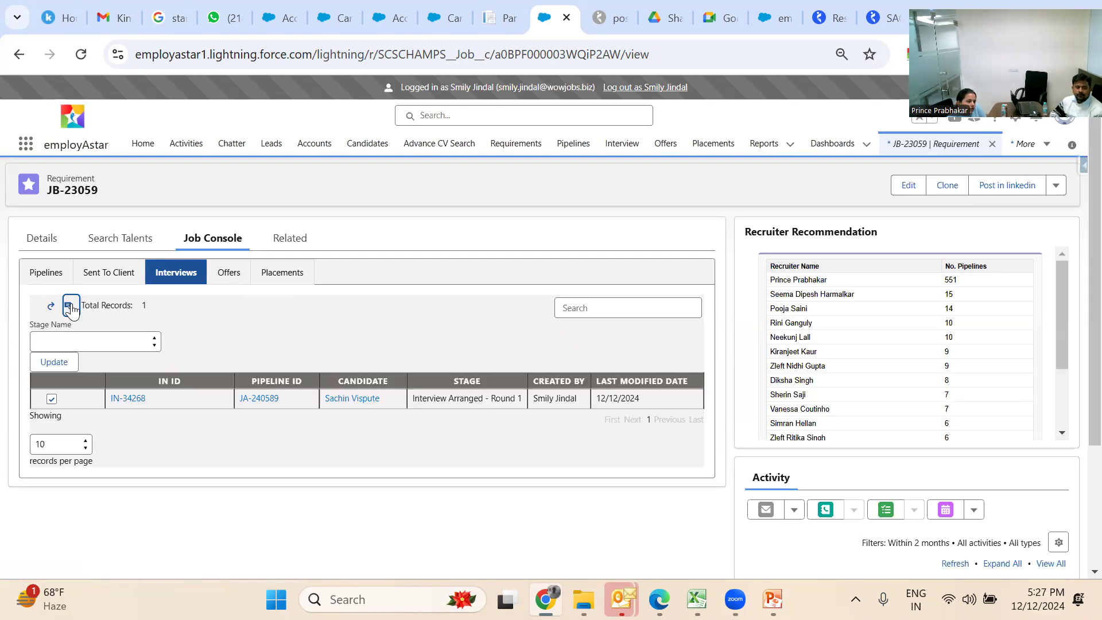
left_click(151, 341)
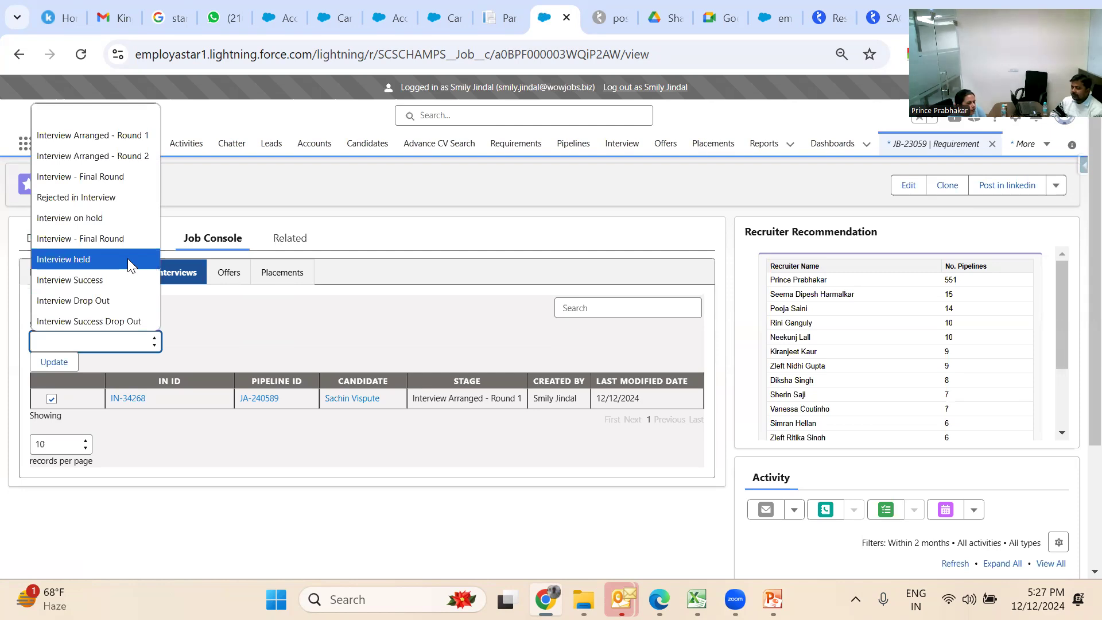
left_click(281, 333)
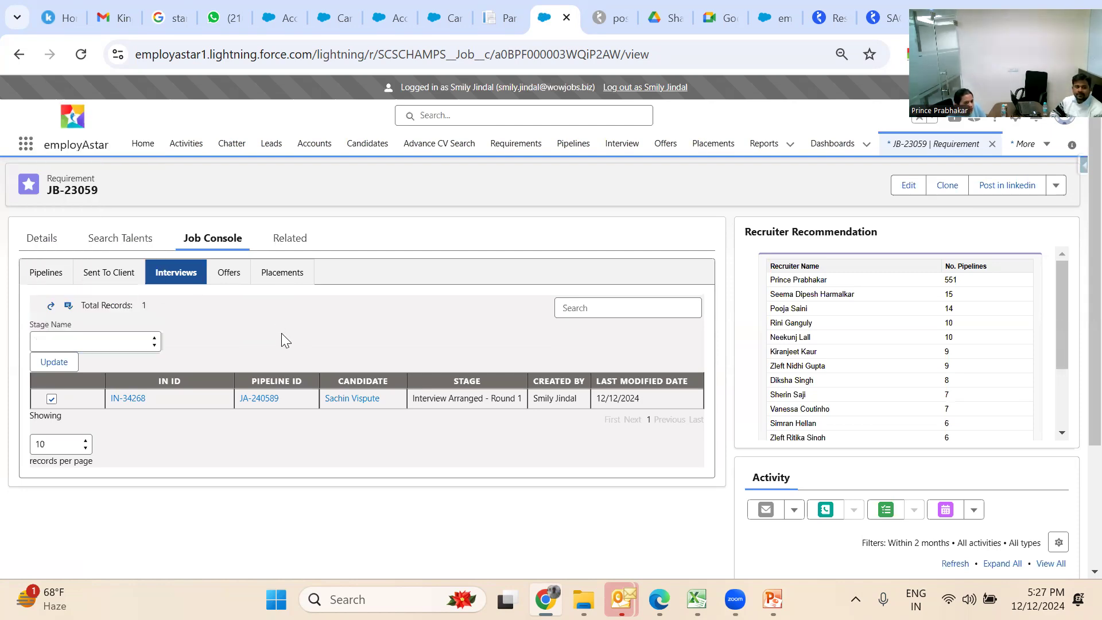
left_click(52, 309)
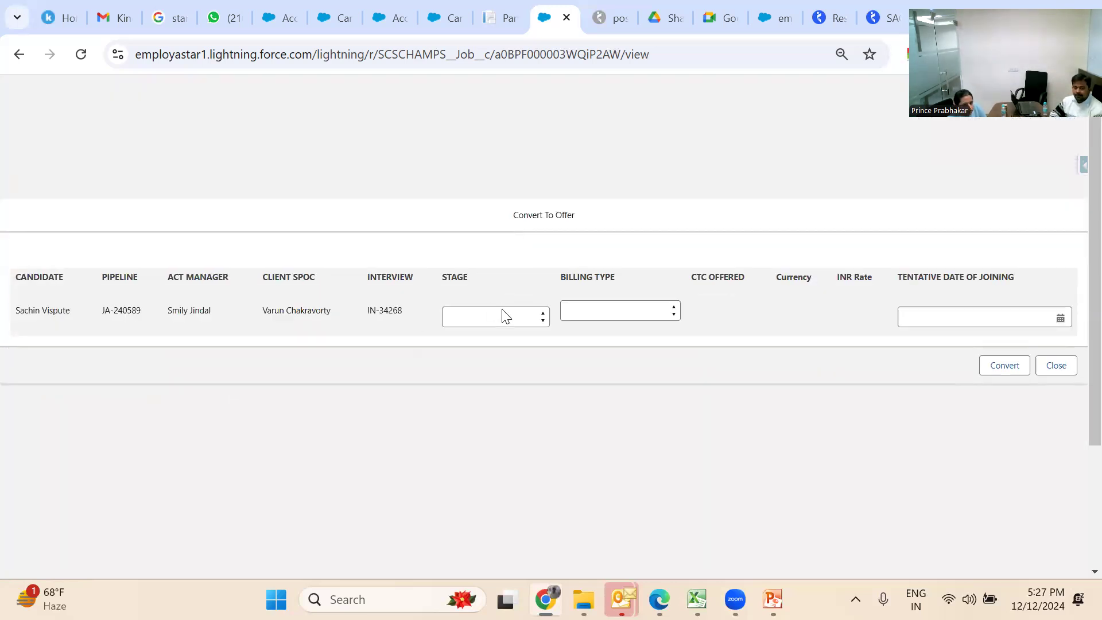
Set the offer stage to Offer Given and billing type to Overseas Variable
left_click(504, 316)
left_click(518, 352)
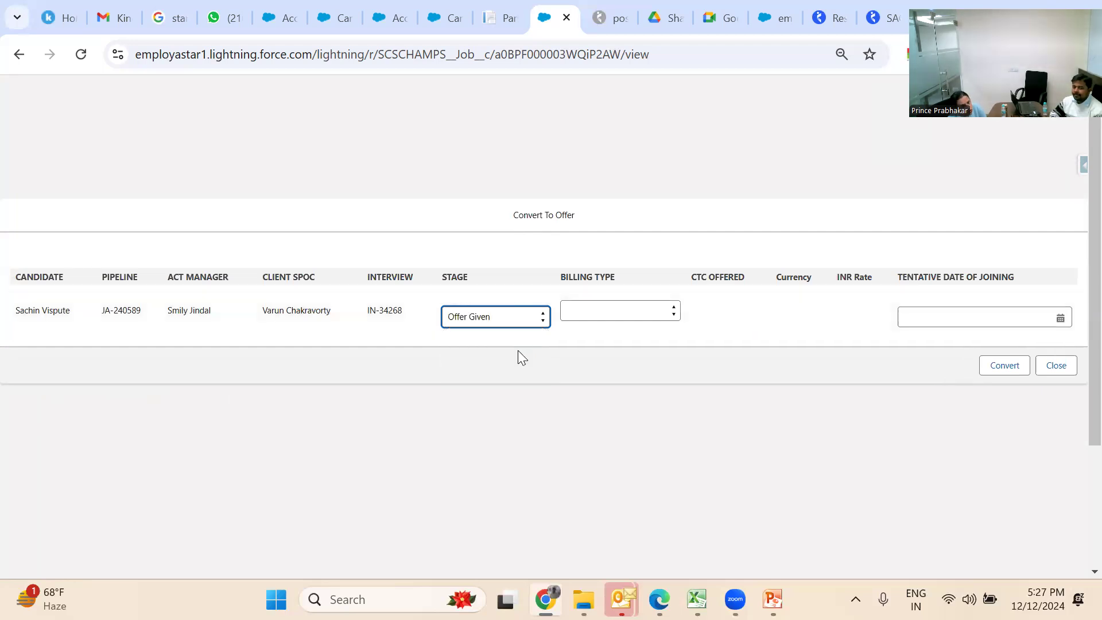
left_click(607, 307)
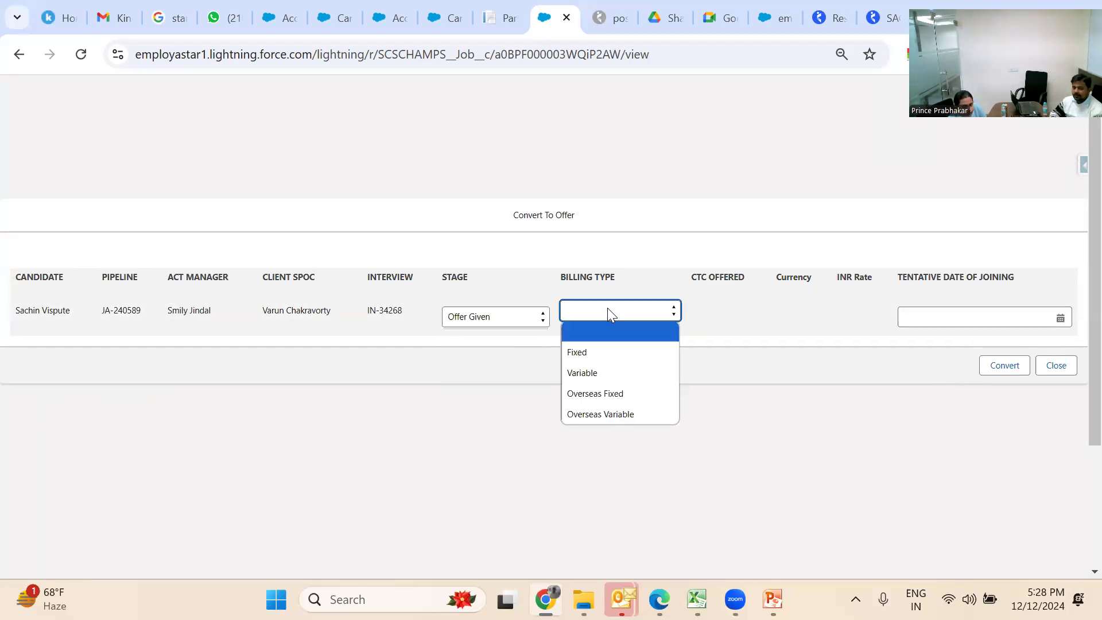
left_click(635, 413)
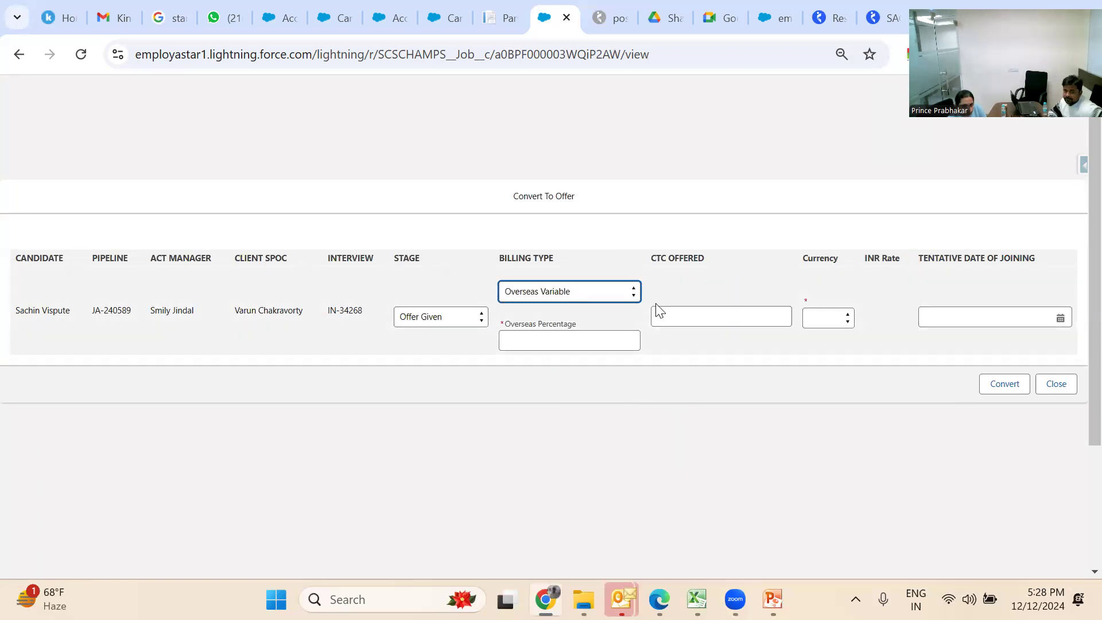
left_click(600, 333)
left_click(678, 306)
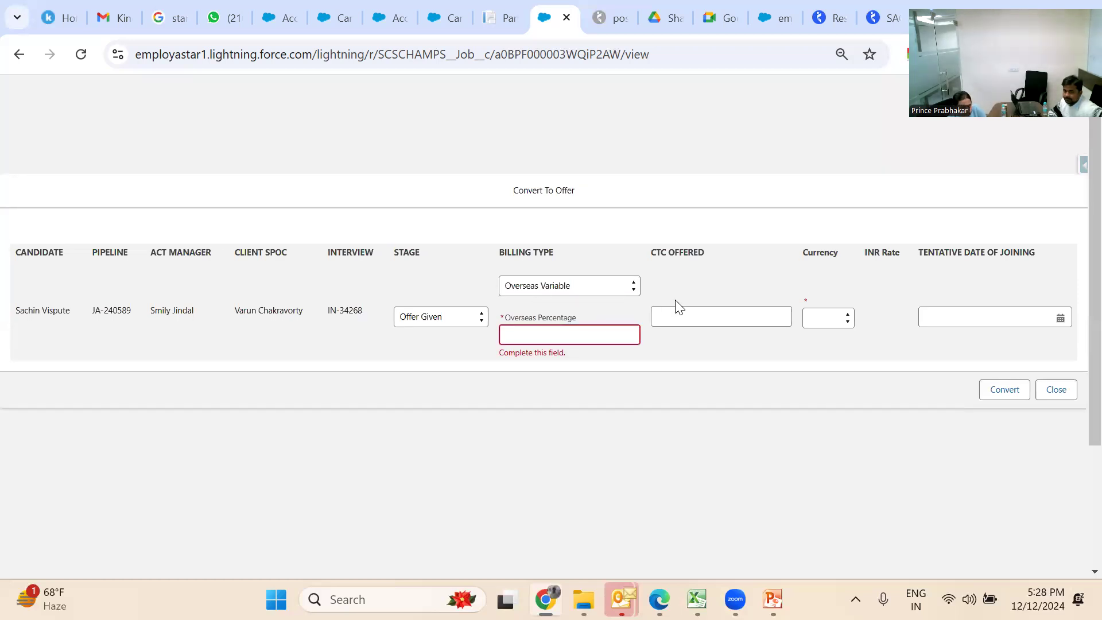
Set currency to USD, CTC Offered to 3000, and Overseas Percentage to 10
left_click(837, 319)
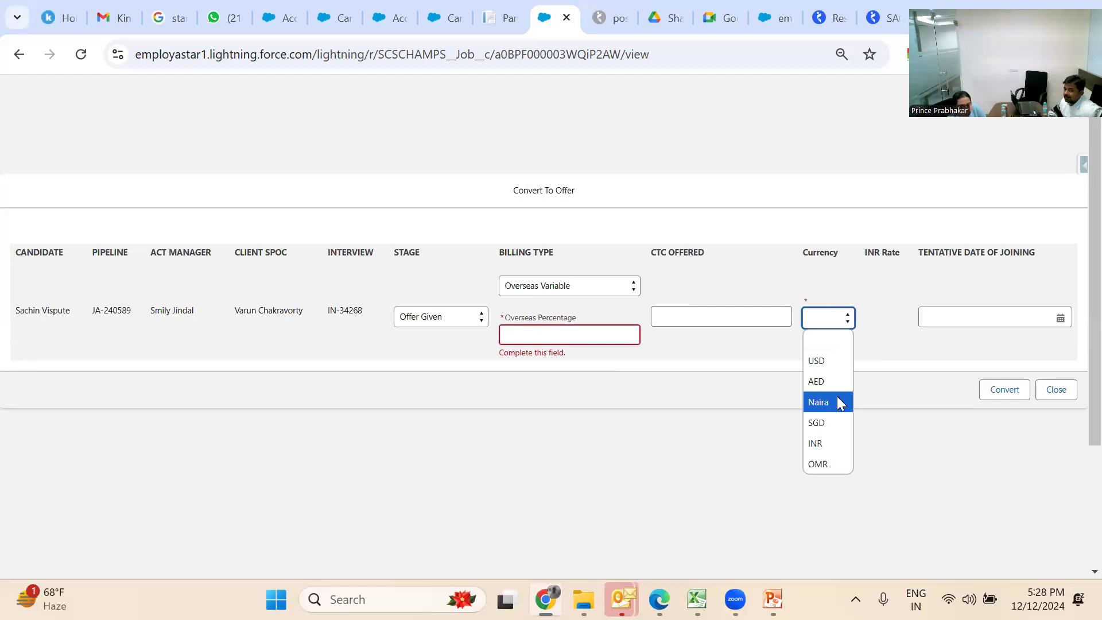
left_click(826, 360)
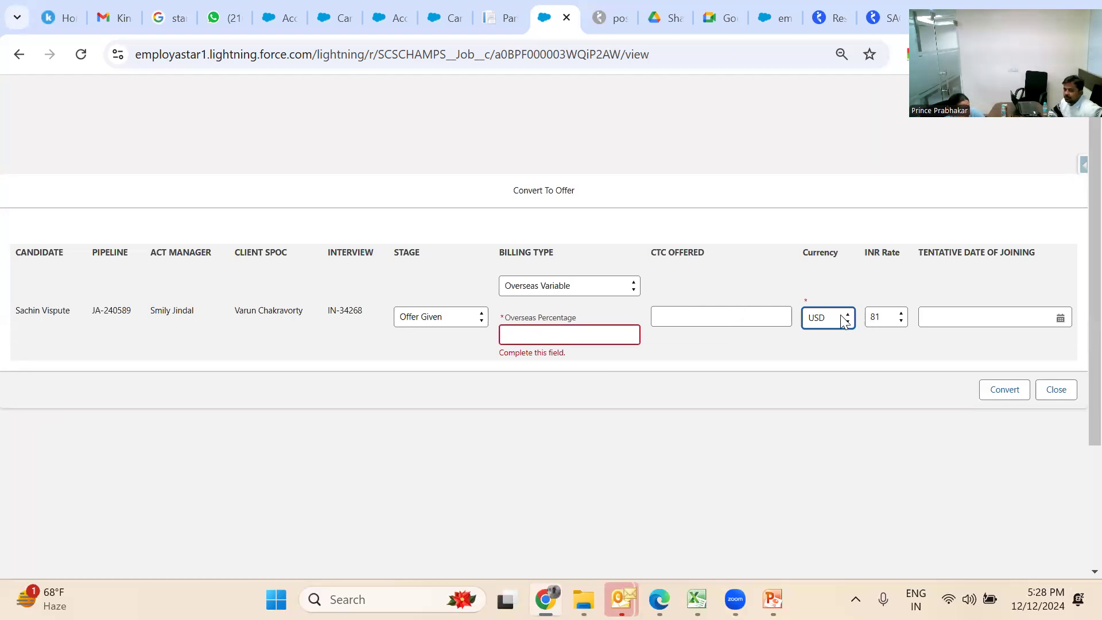
left_click(770, 311)
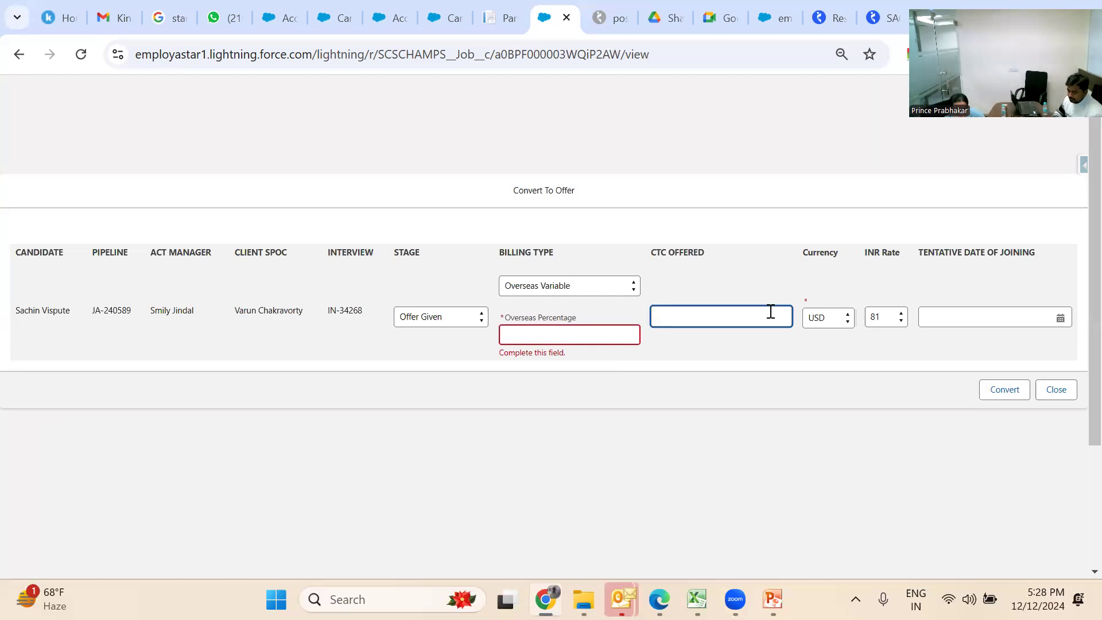
type("3000")
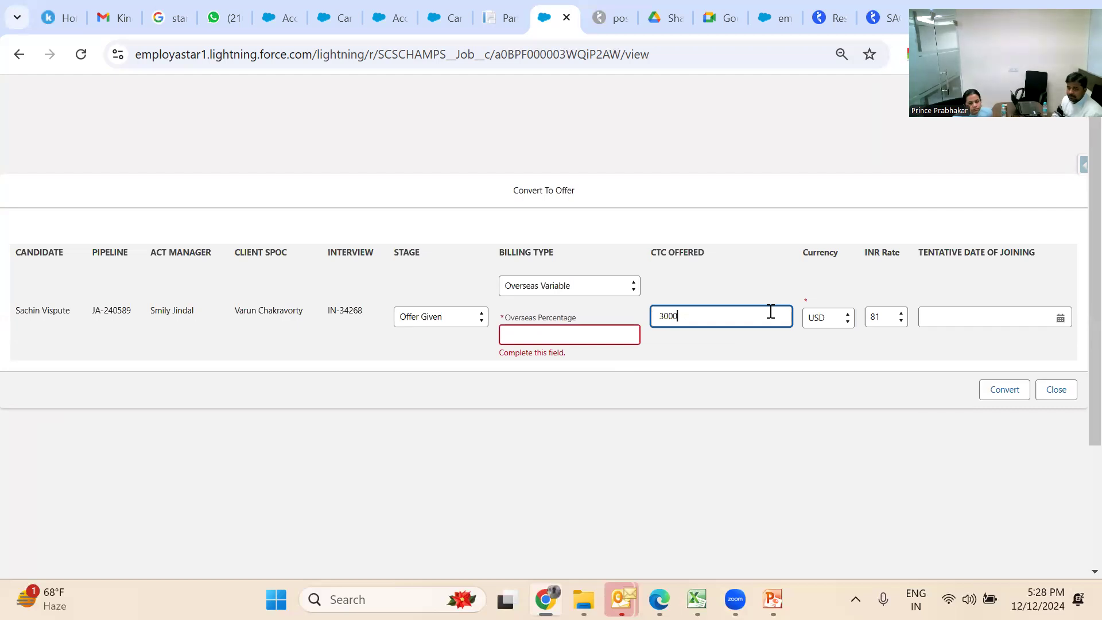
left_click(964, 317)
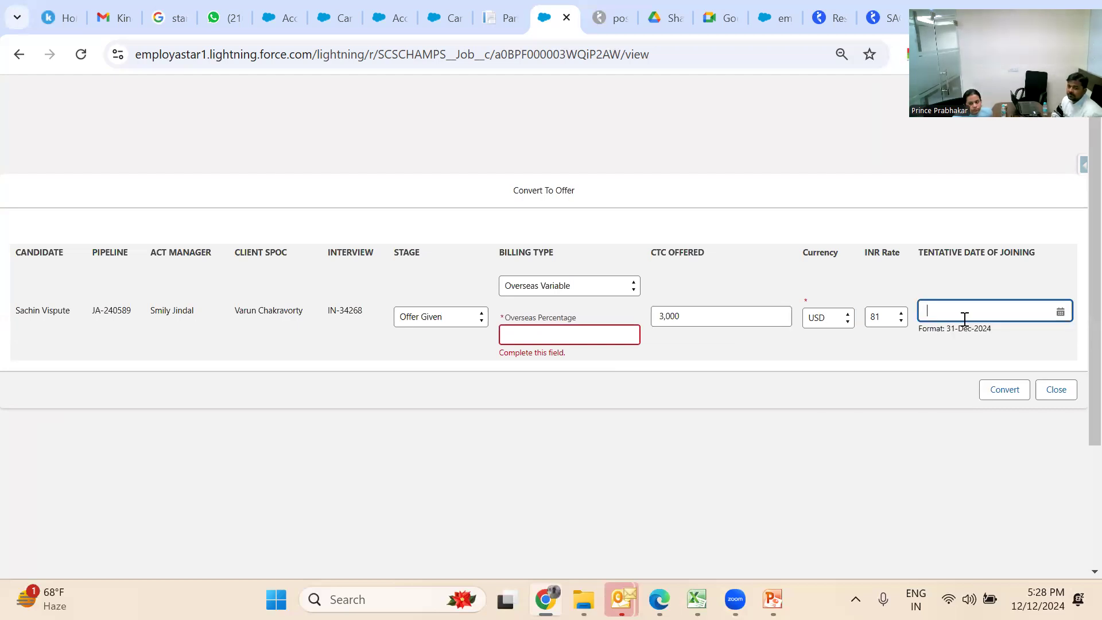
left_click(595, 345)
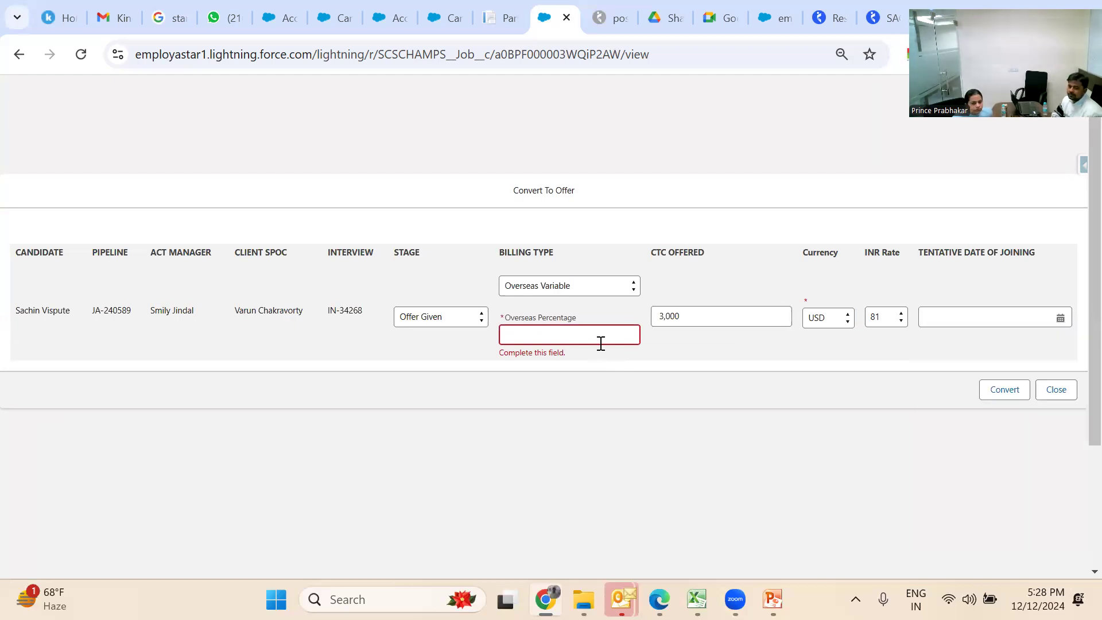
left_click(600, 337)
type("10")
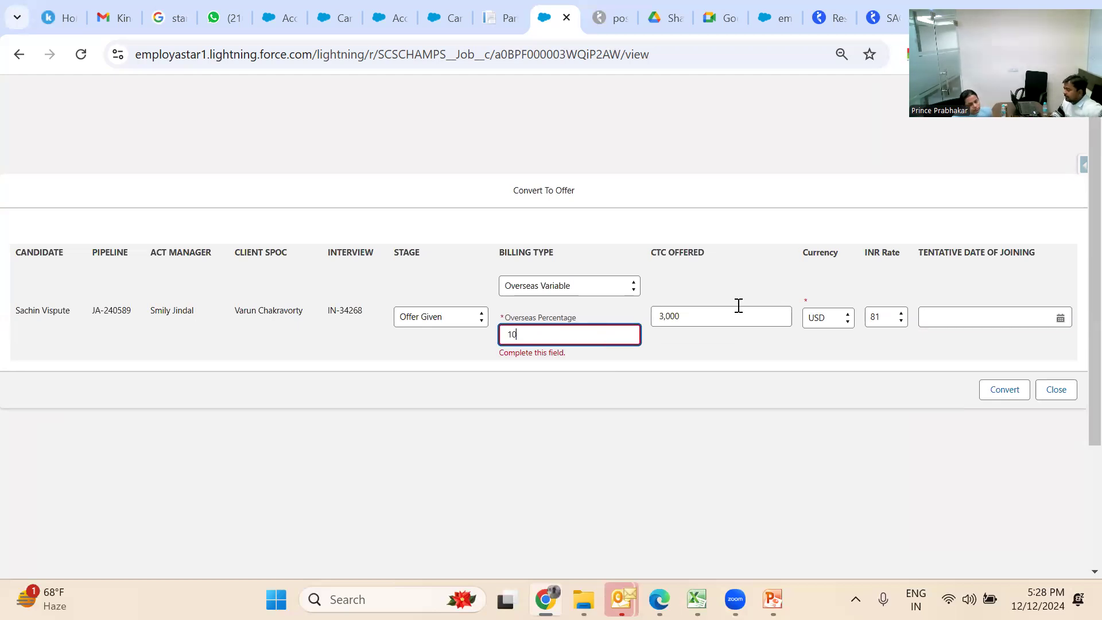
Change billing type to Fixed with CTC Offered 300000
left_click(609, 282)
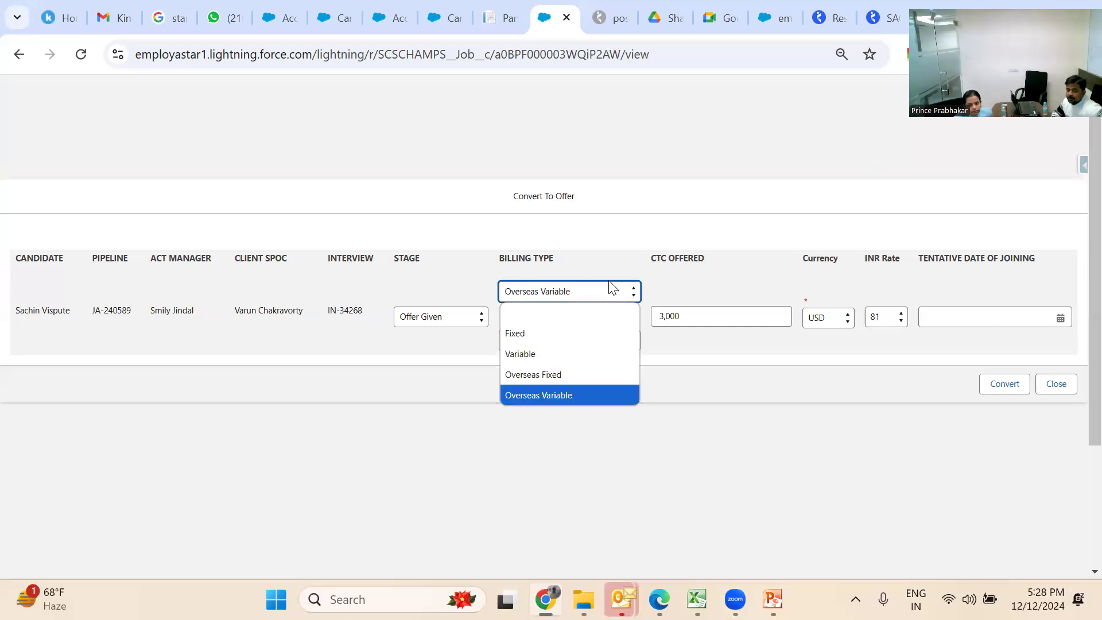
left_click(592, 332)
left_click(694, 312)
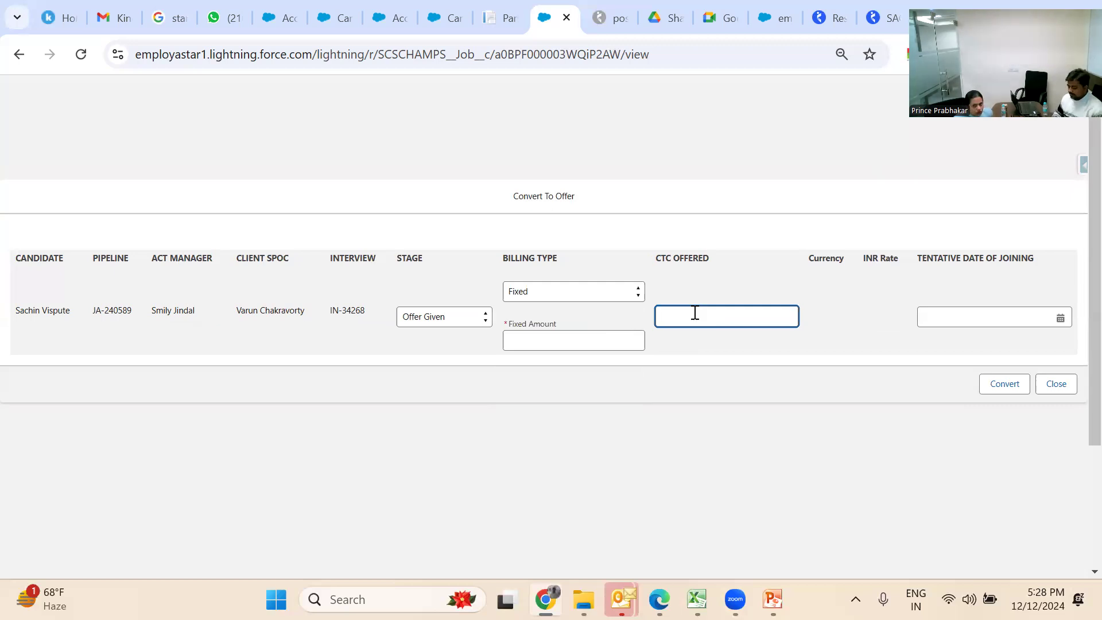
type("300000")
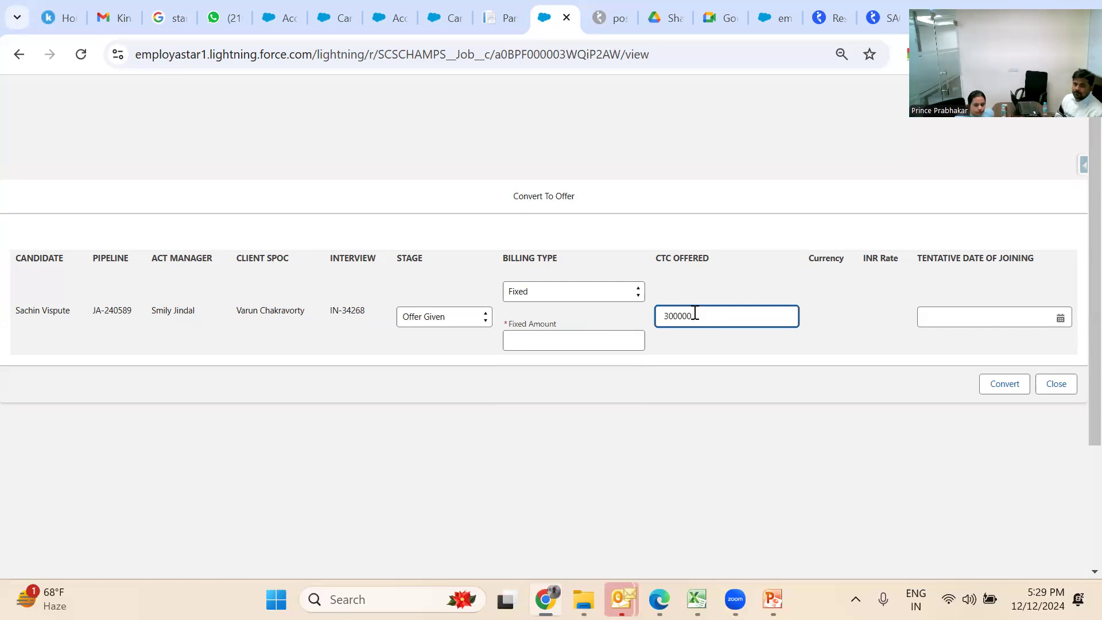
left_click(607, 342)
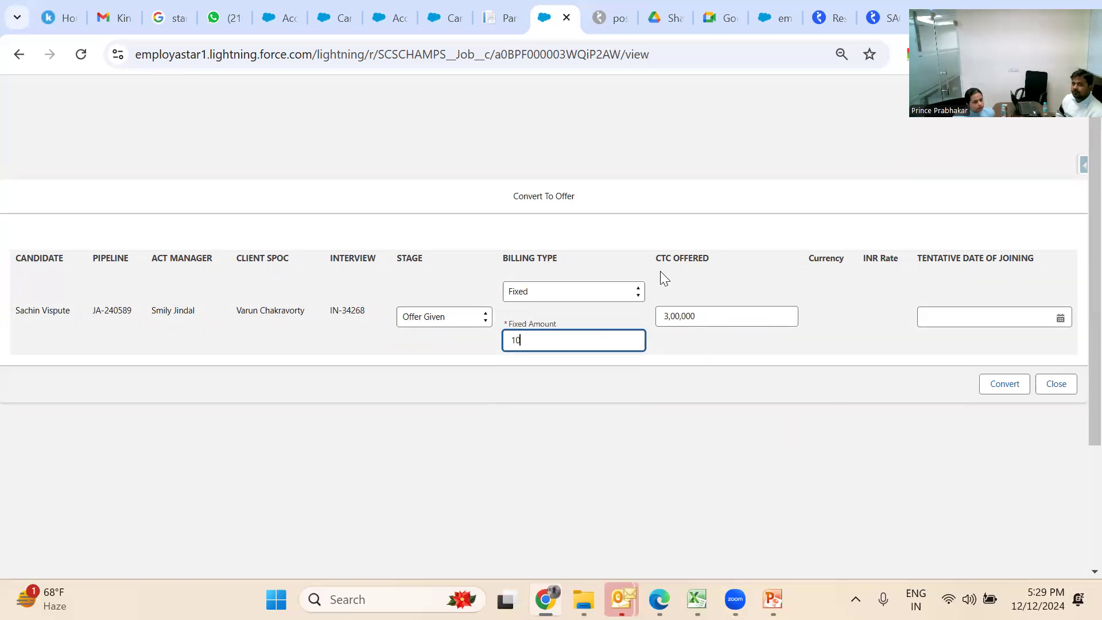
Close the offer, naukri and Parse Resume browser tabs, returning to the Candidates page
left_click(567, 17)
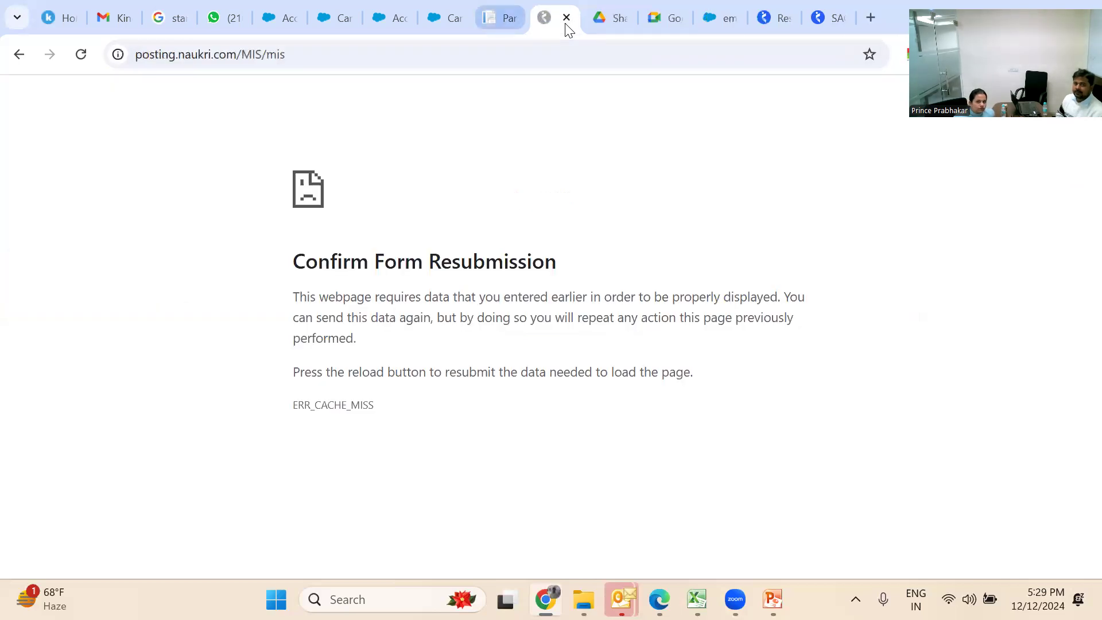
left_click(567, 17)
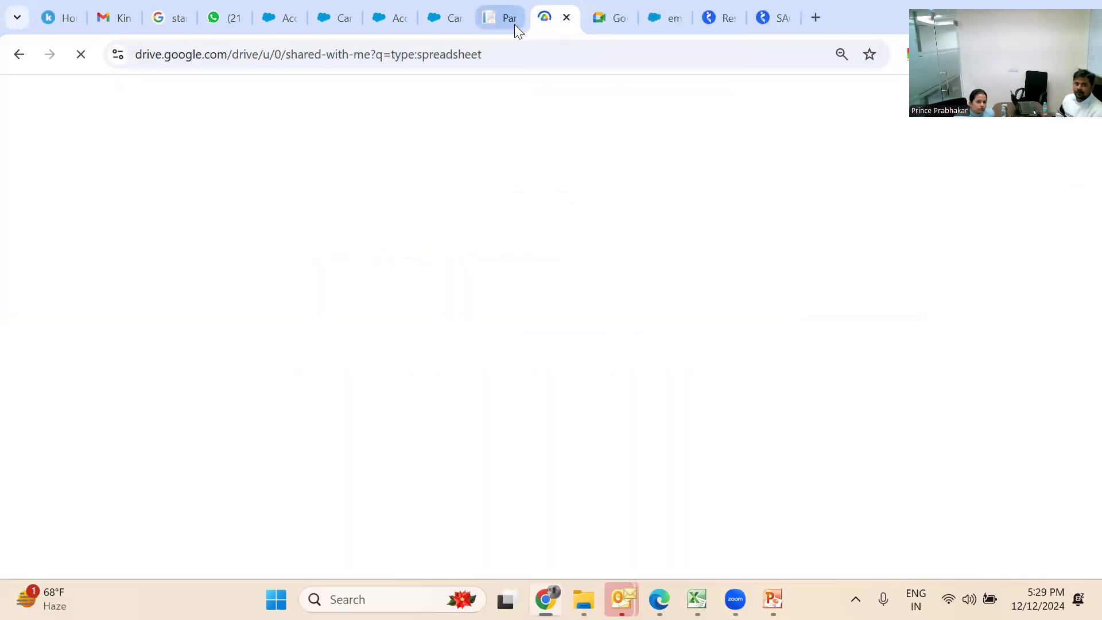
left_click(514, 24)
left_click(512, 18)
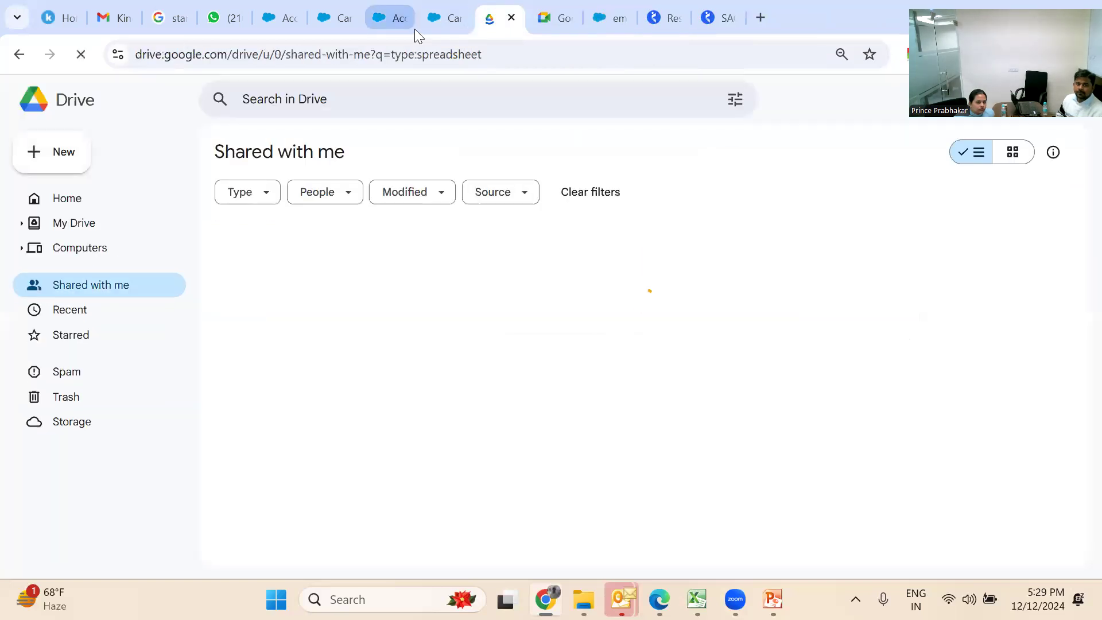
left_click(432, 28)
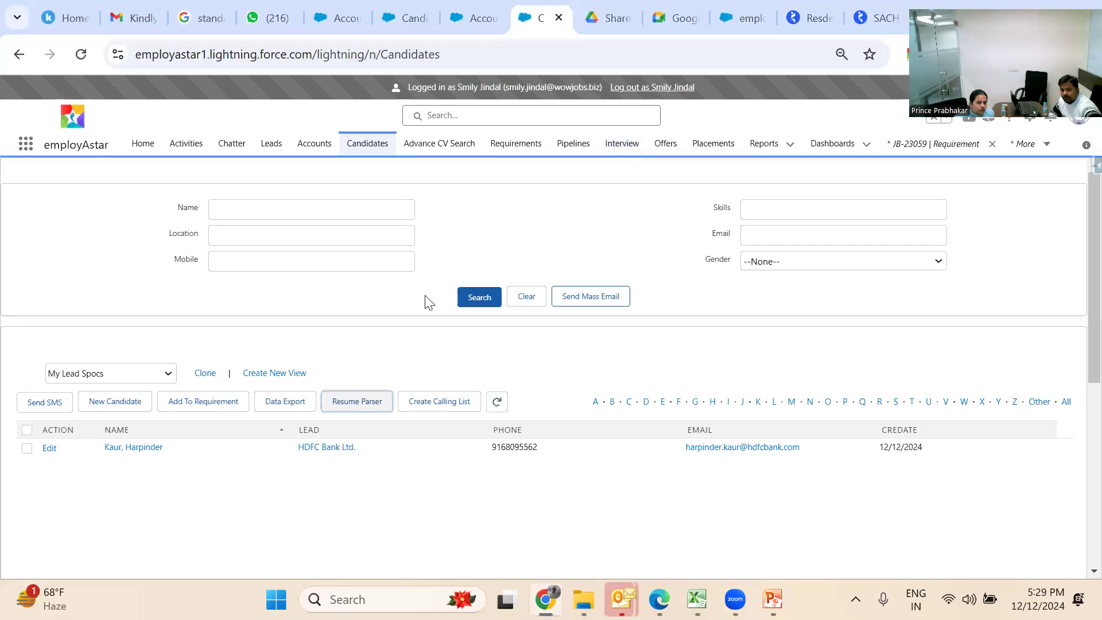
Open pipeline JA-100006 from Pipelines, view its extra actions, then go to the Interview list
left_click(575, 143)
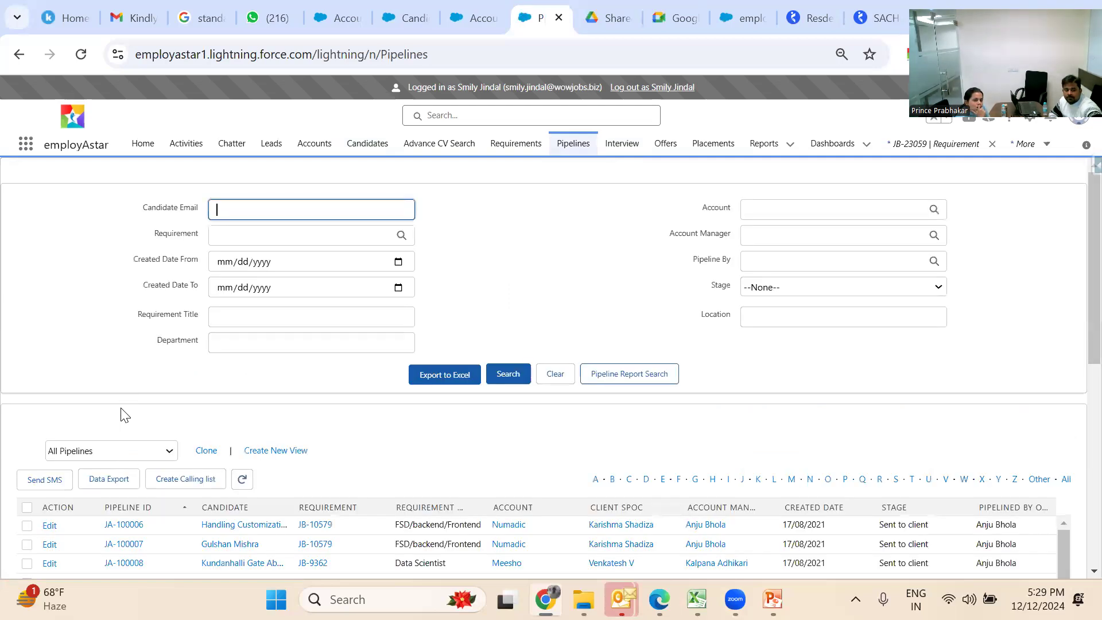
left_click(133, 525)
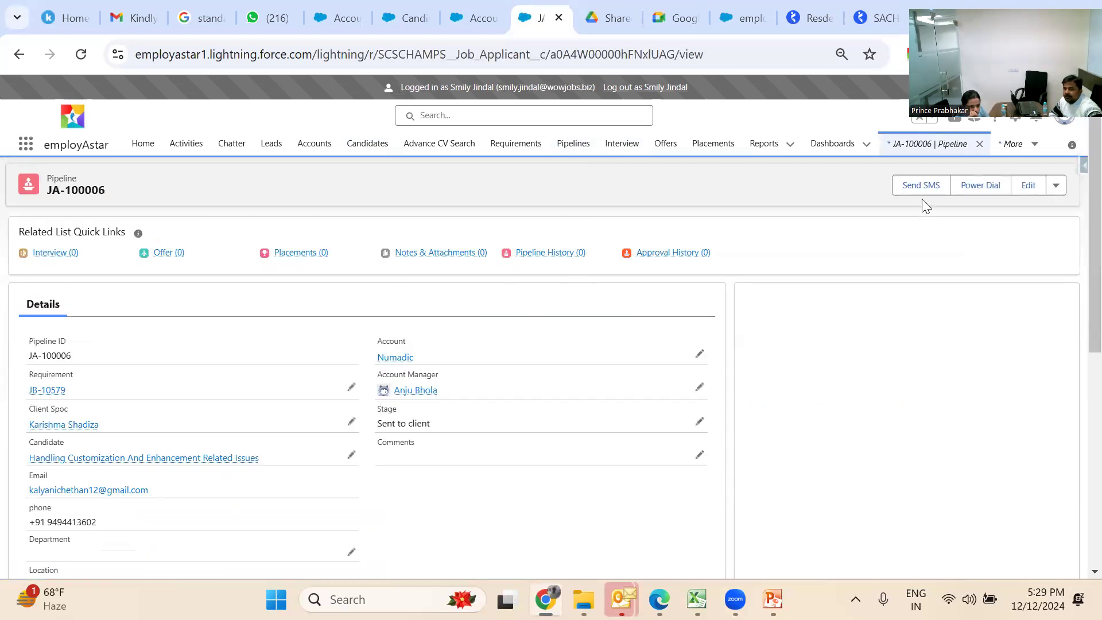
left_click(1056, 184)
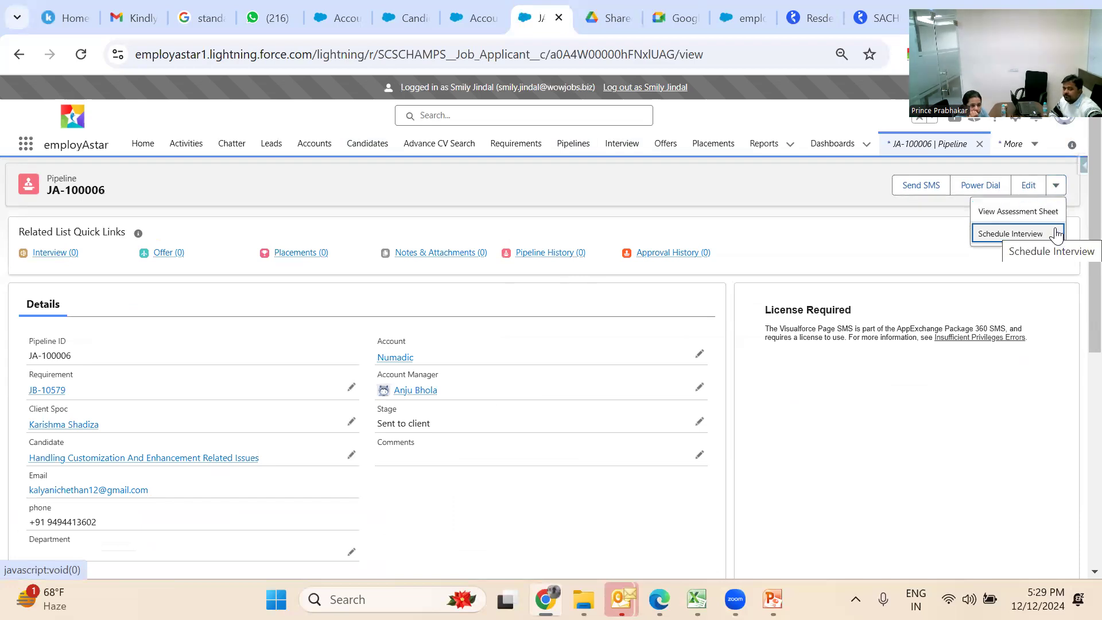
left_click(628, 150)
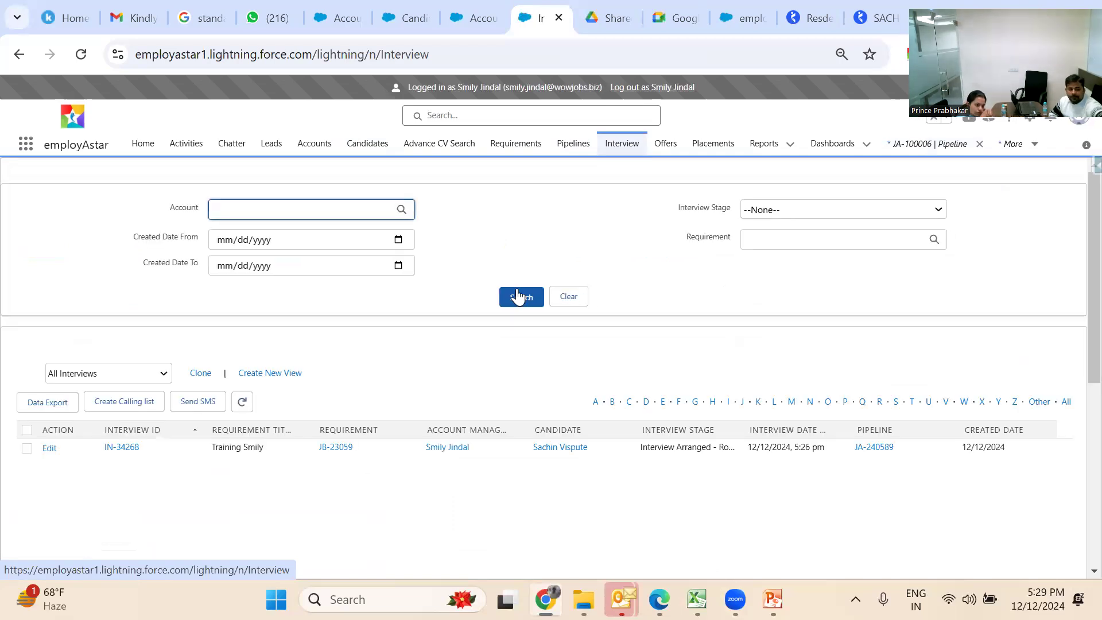
View interview IN-34268's record, then go to the empty Offers list
left_click(122, 450)
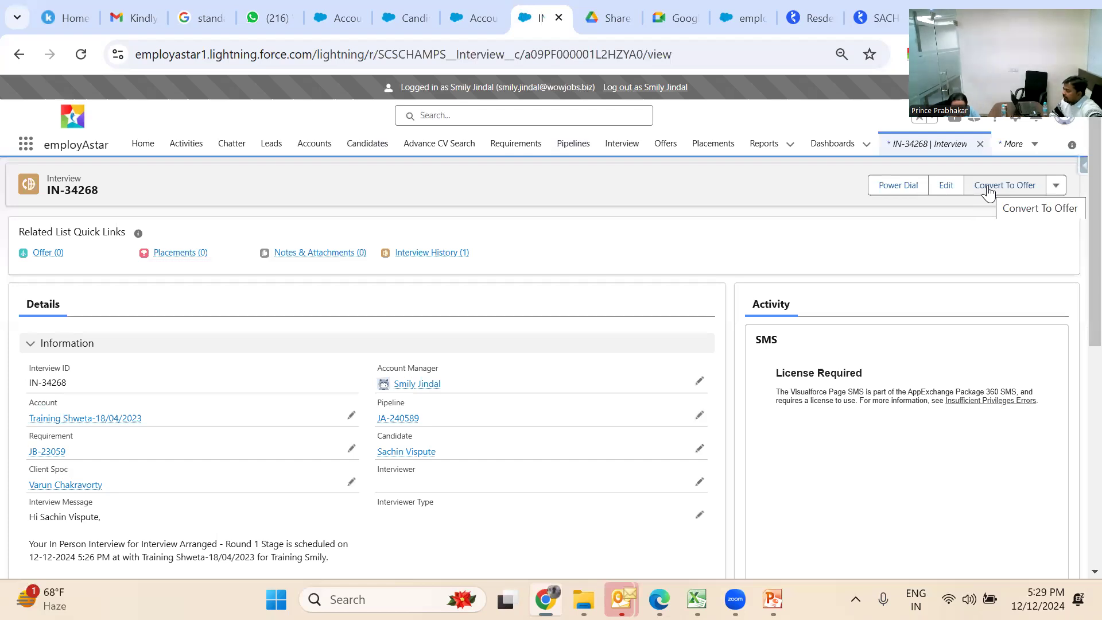
left_click(672, 150)
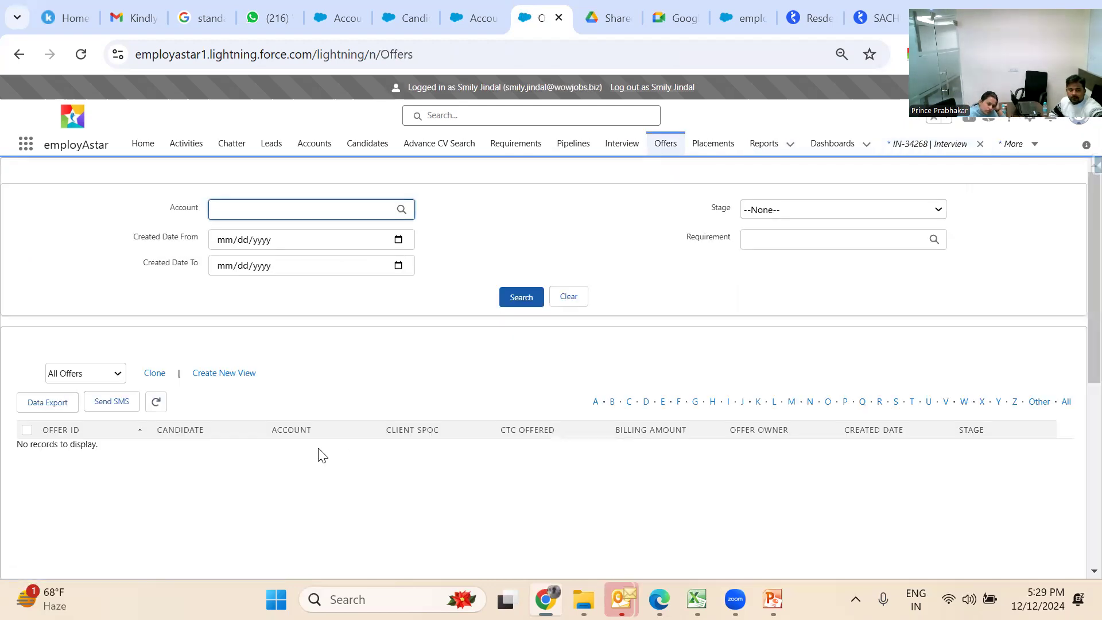
Switch the Offers list to this week's offers, then log out of the impersonated user
left_click(101, 376)
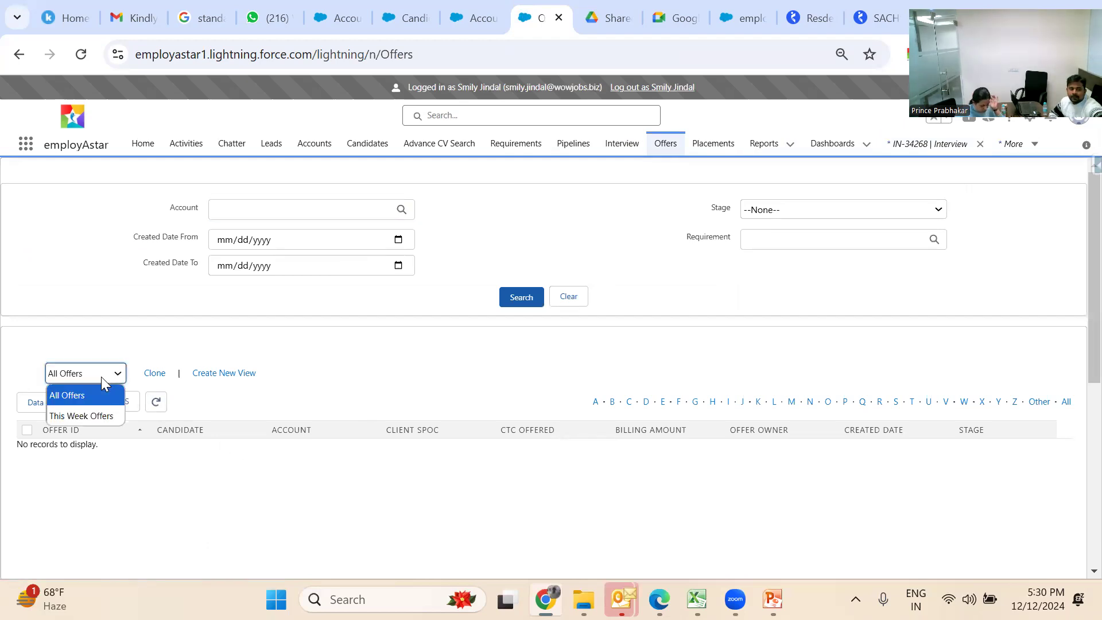
left_click(110, 414)
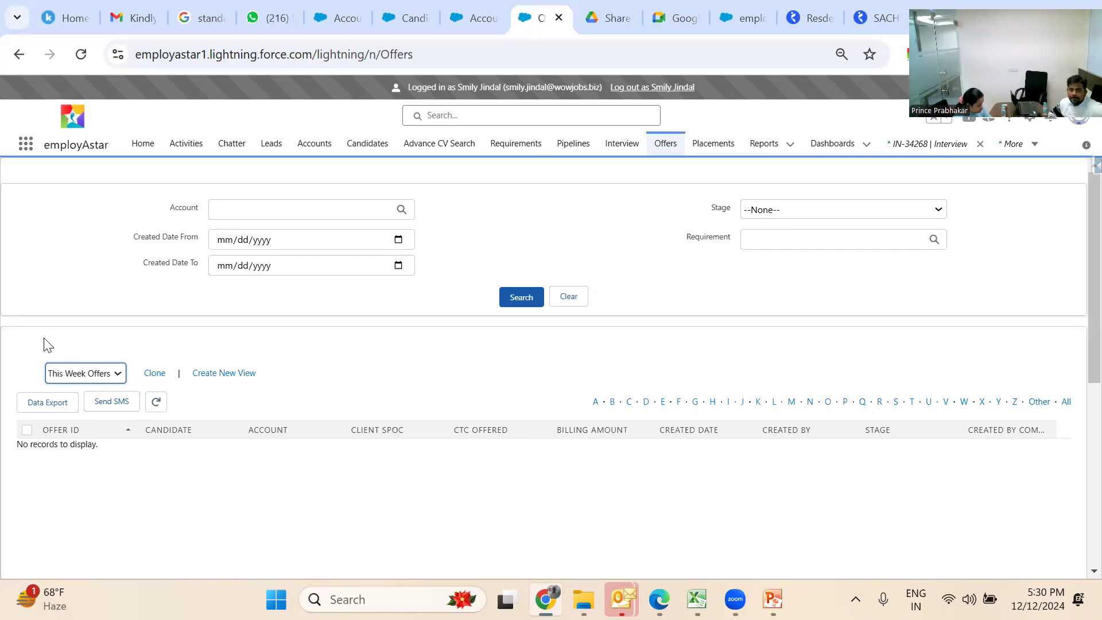
left_click(622, 88)
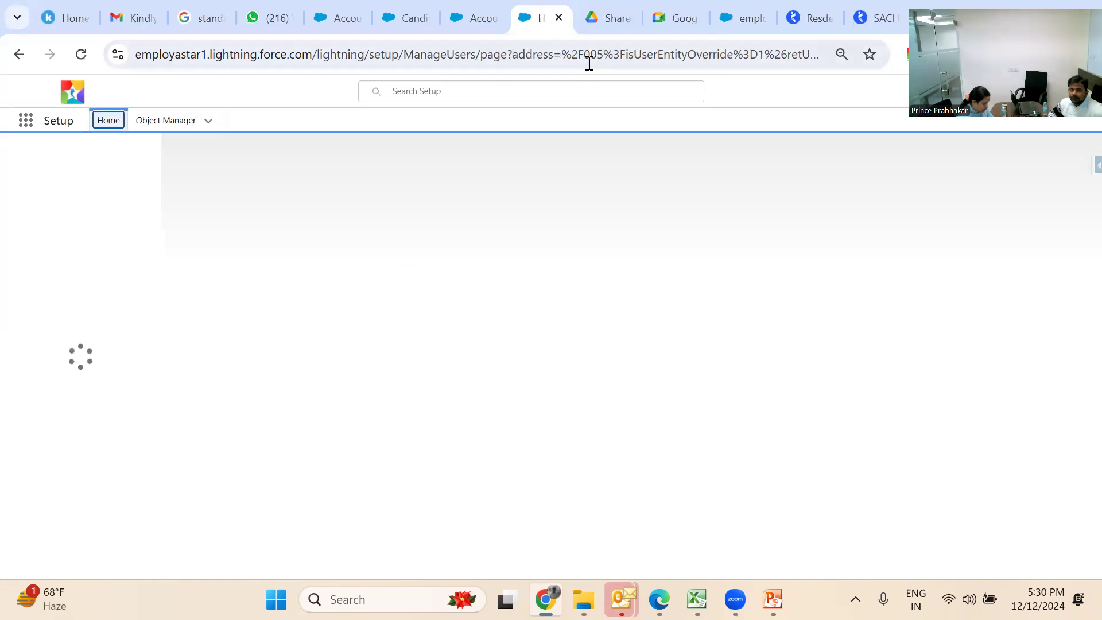
Close the Setup Users tab and open employAstar's Offers list
left_click(558, 18)
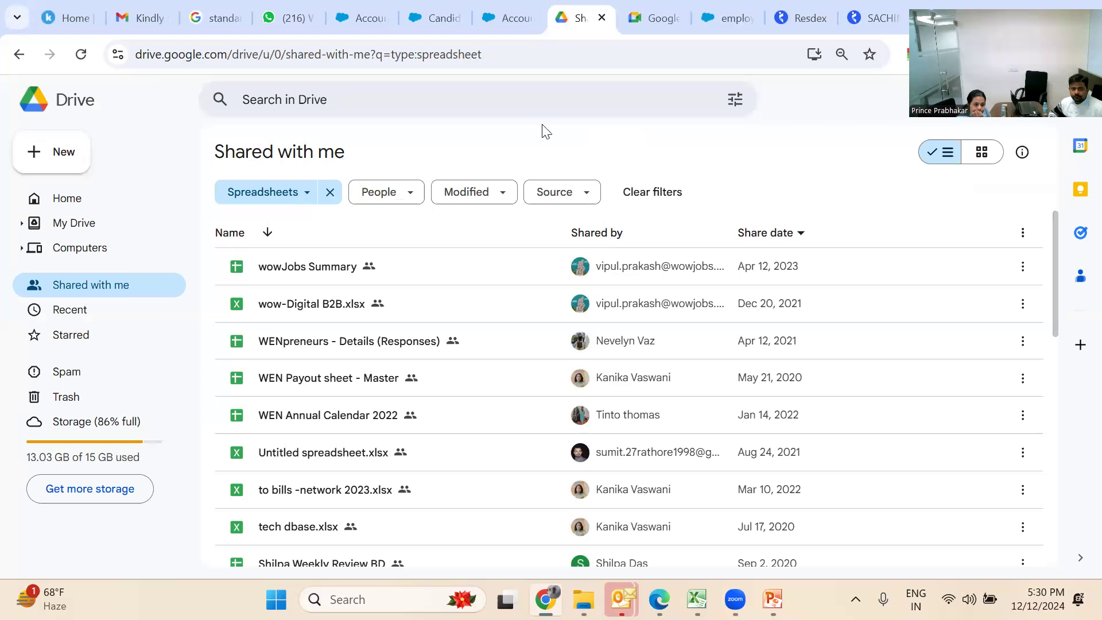
left_click(505, 31)
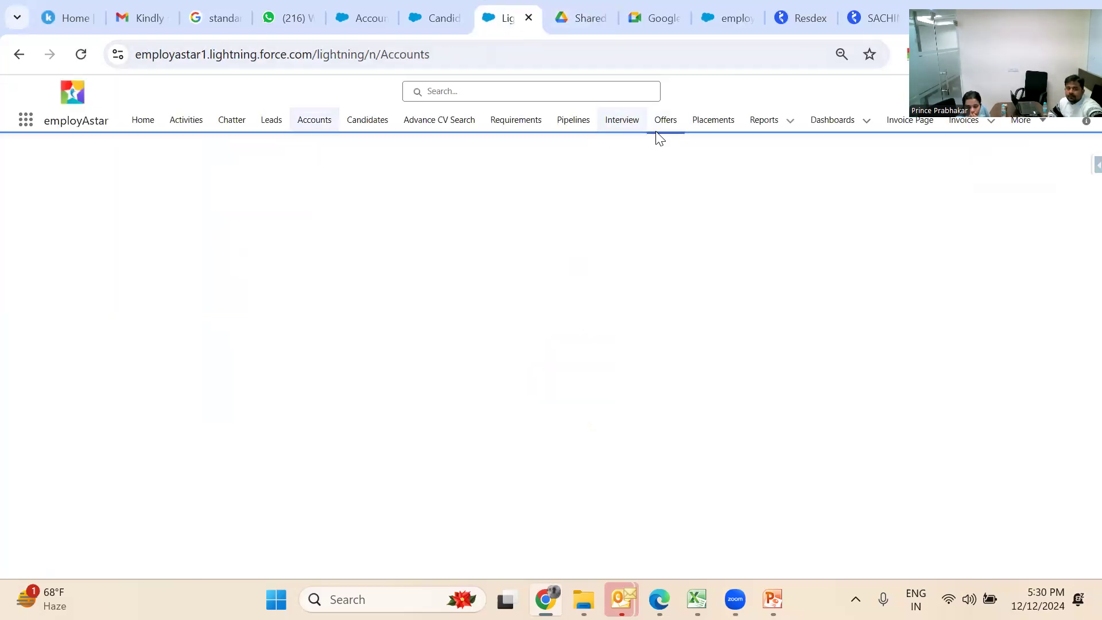
left_click(664, 127)
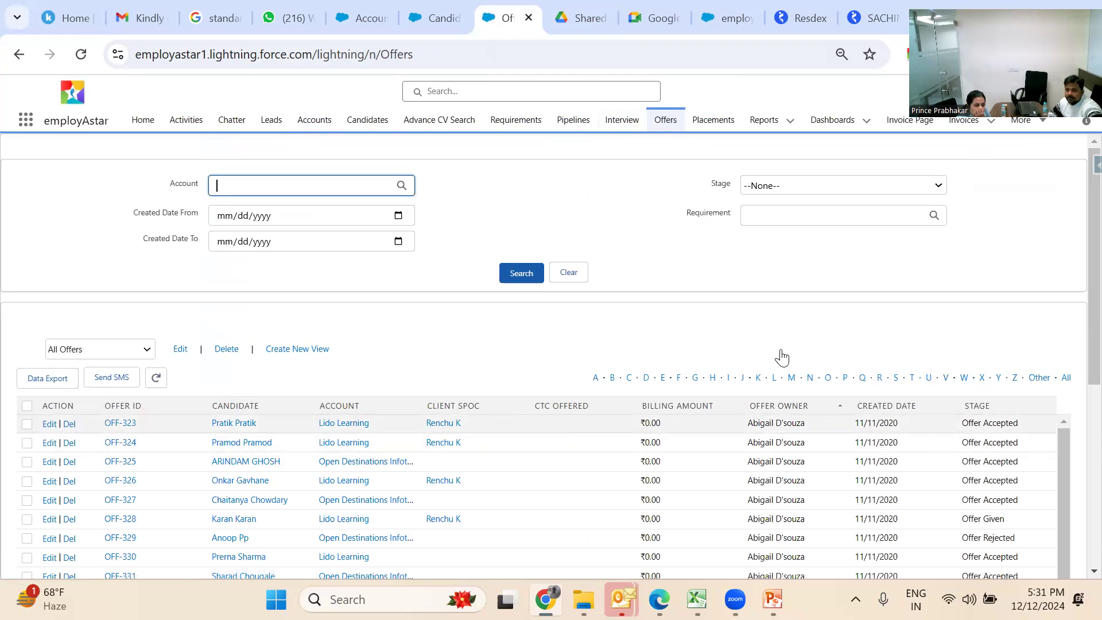
Sort offers by Created Date, newest first, and open offer OFF-4607
left_click(896, 407)
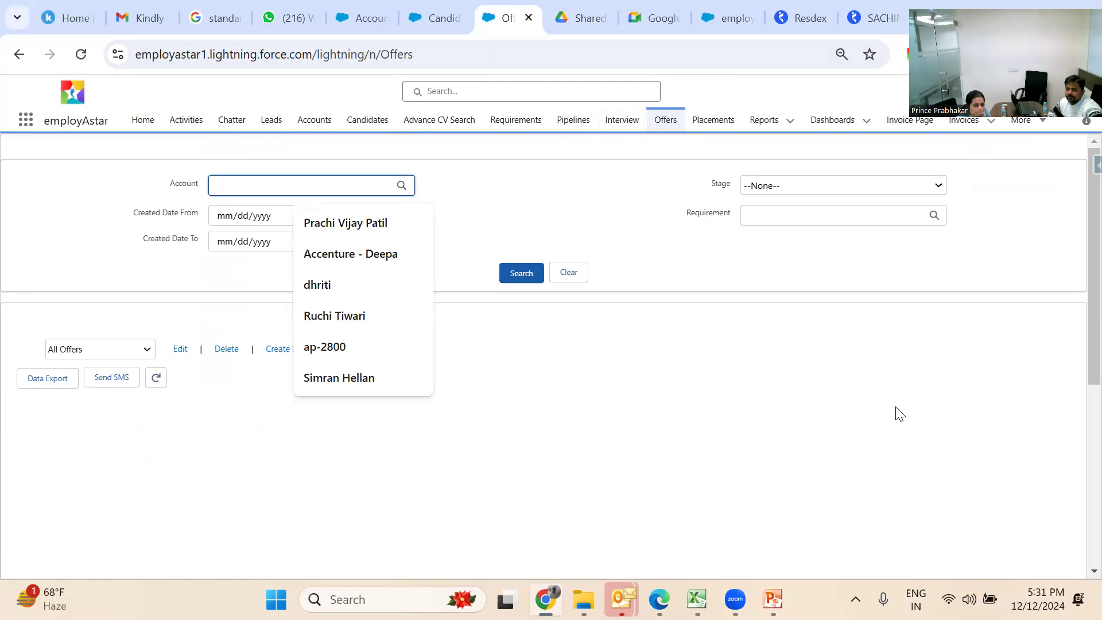
left_click(895, 407)
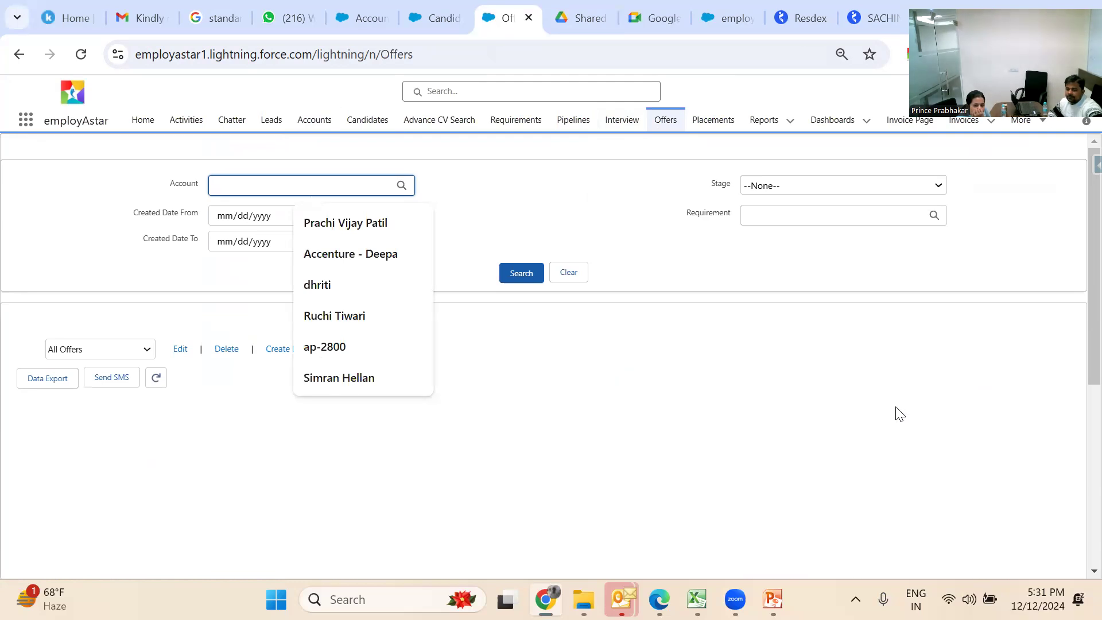
left_click(842, 346)
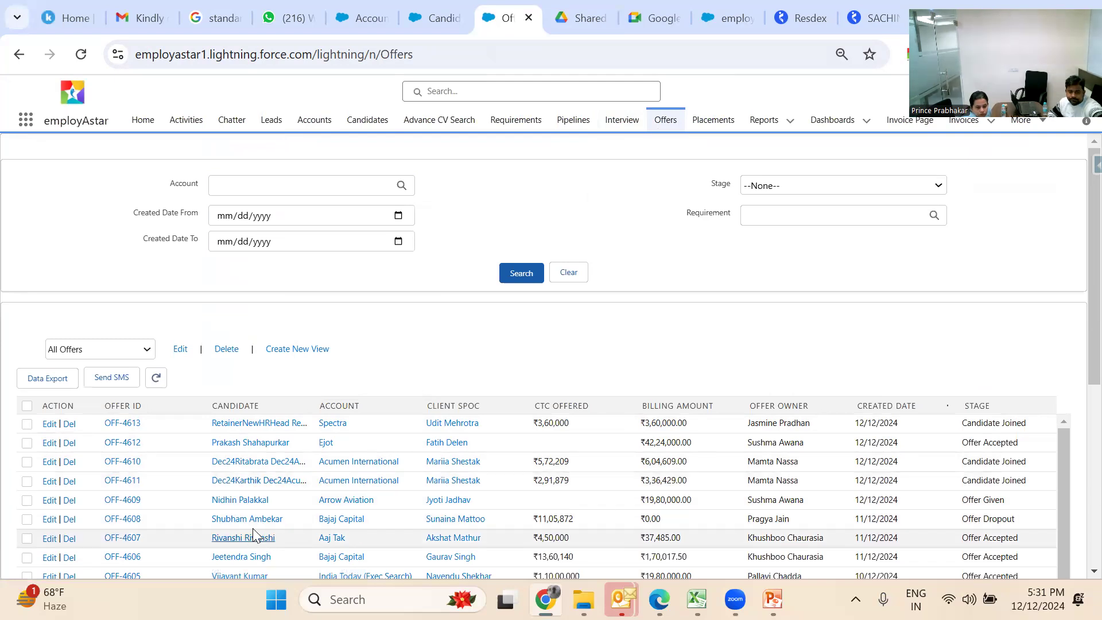
left_click(123, 540)
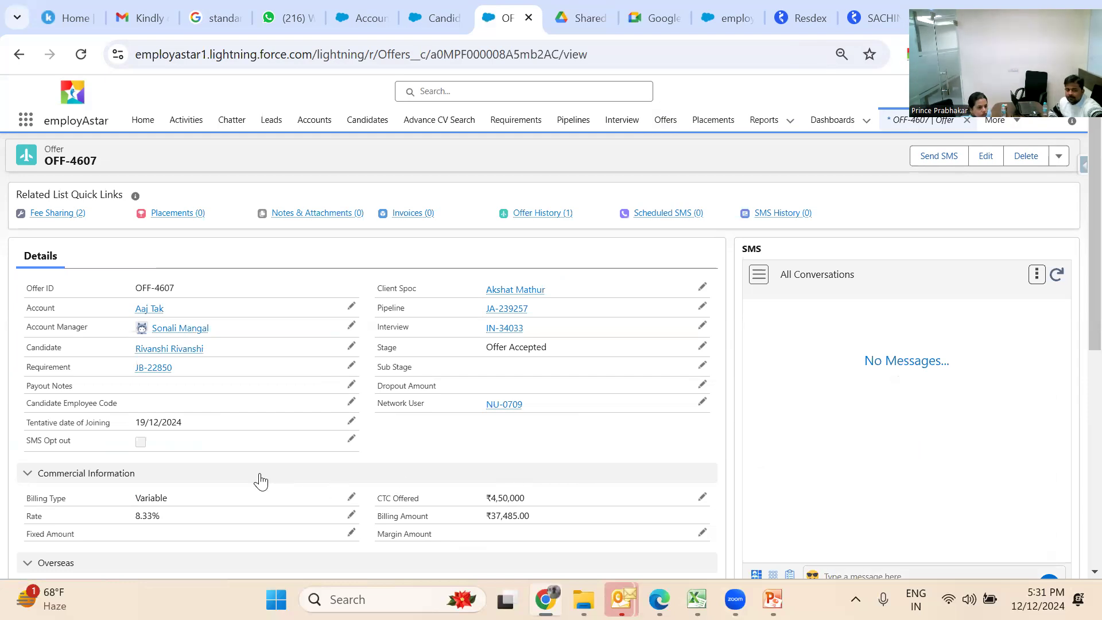
Review OFF-4607's two Team Digital fee-sharing entries: 15.00% for 5,622.75 and 85.00% for 31,862.25
scroll(418, 446, "down", 1)
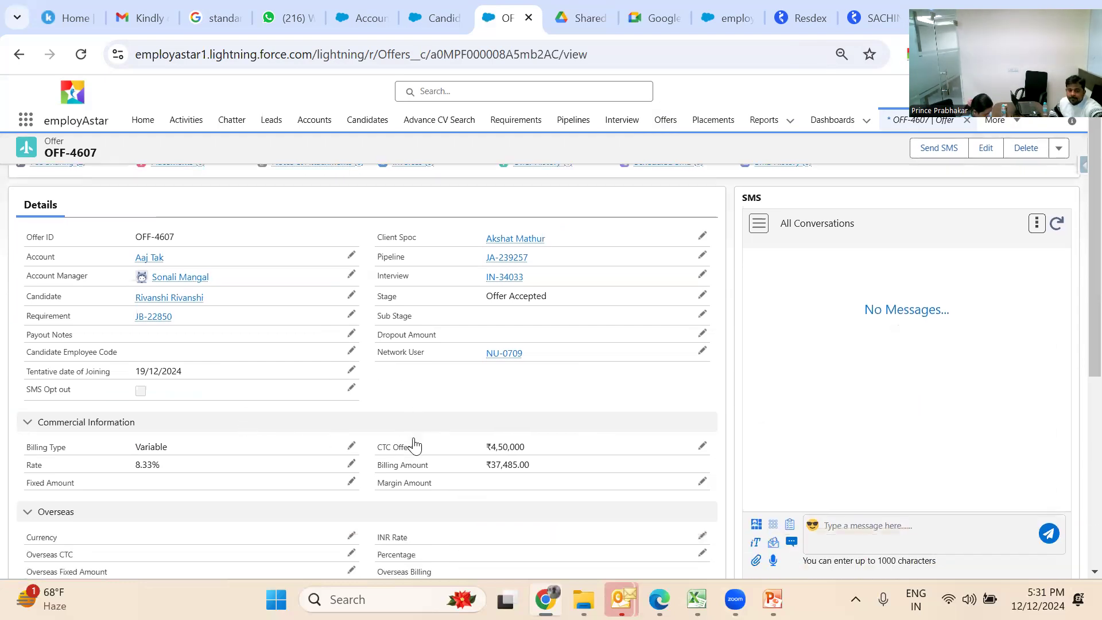
scroll(417, 445, "up", 1)
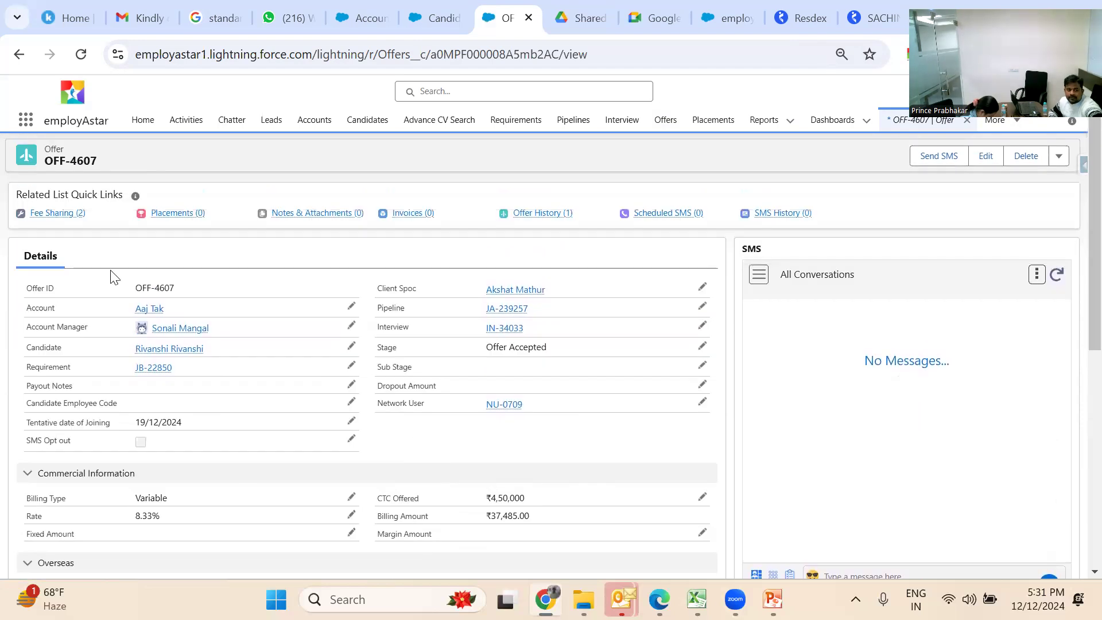
mouse_move(69, 219)
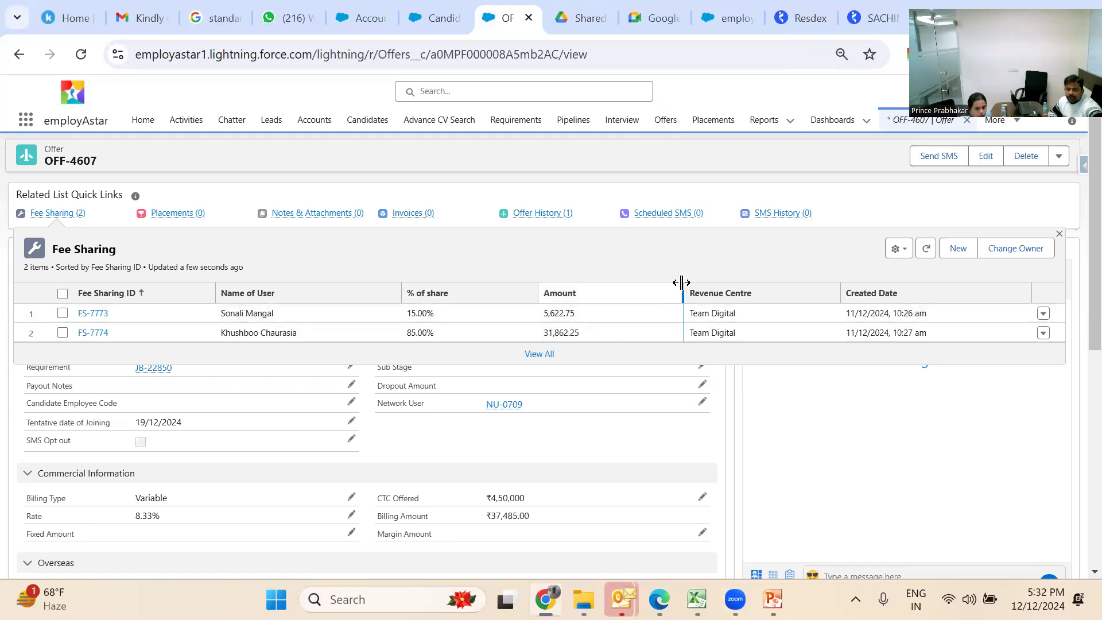
left_click(971, 258)
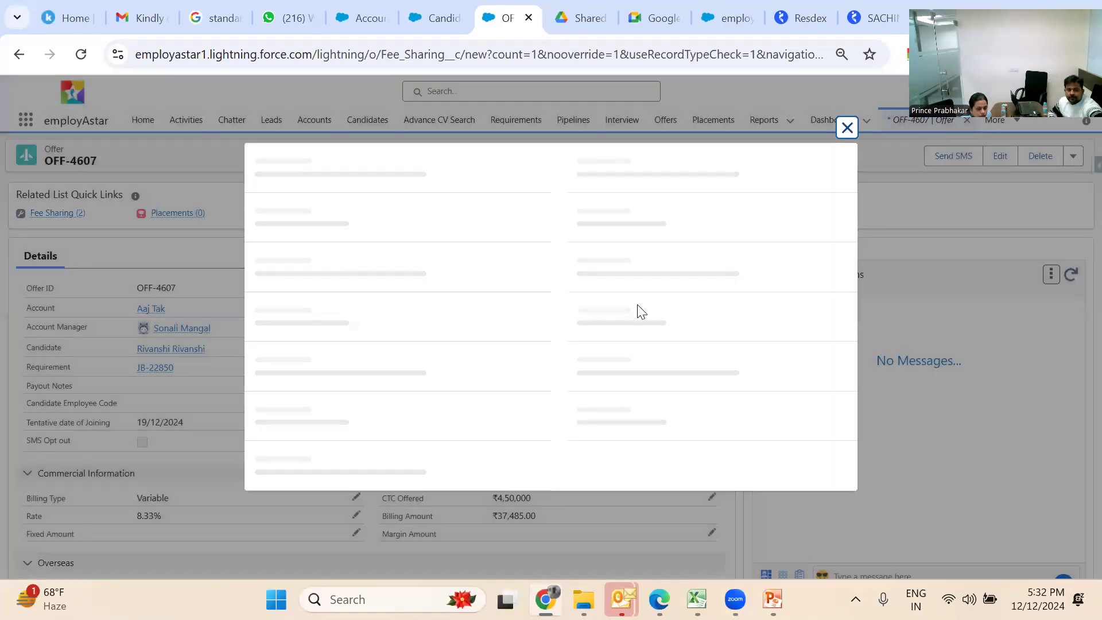
left_click(428, 281)
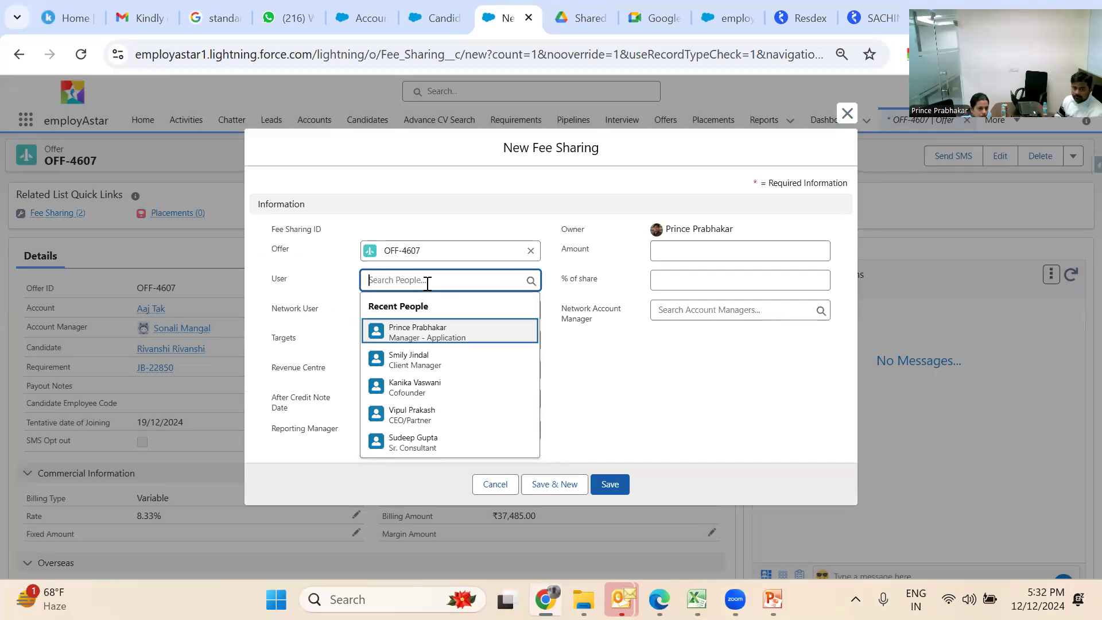
left_click(412, 356)
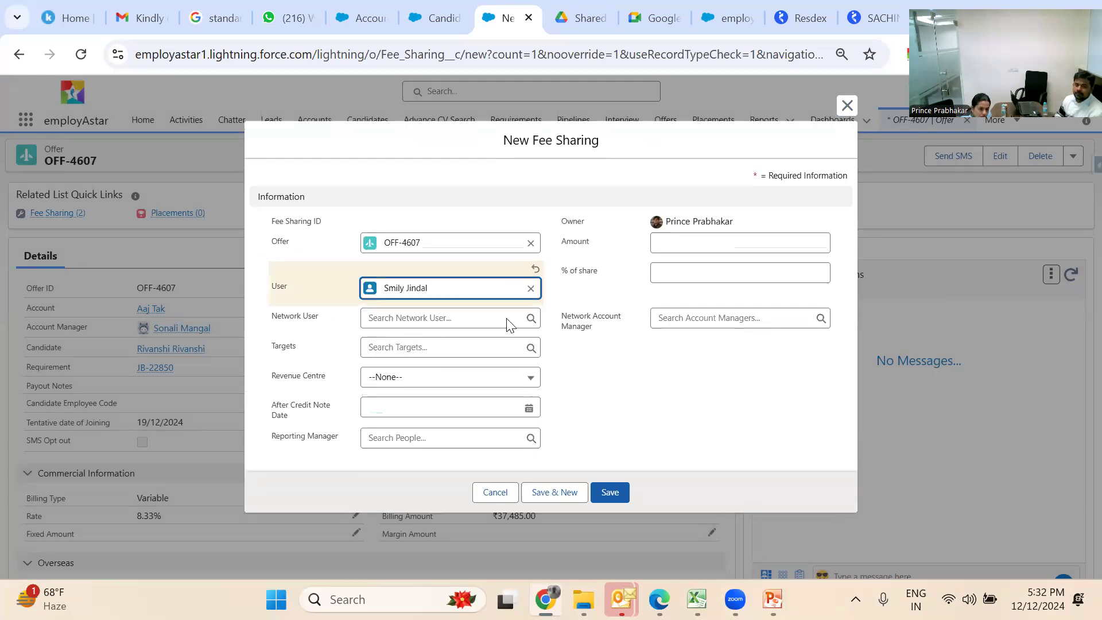
left_click(708, 268)
type("15")
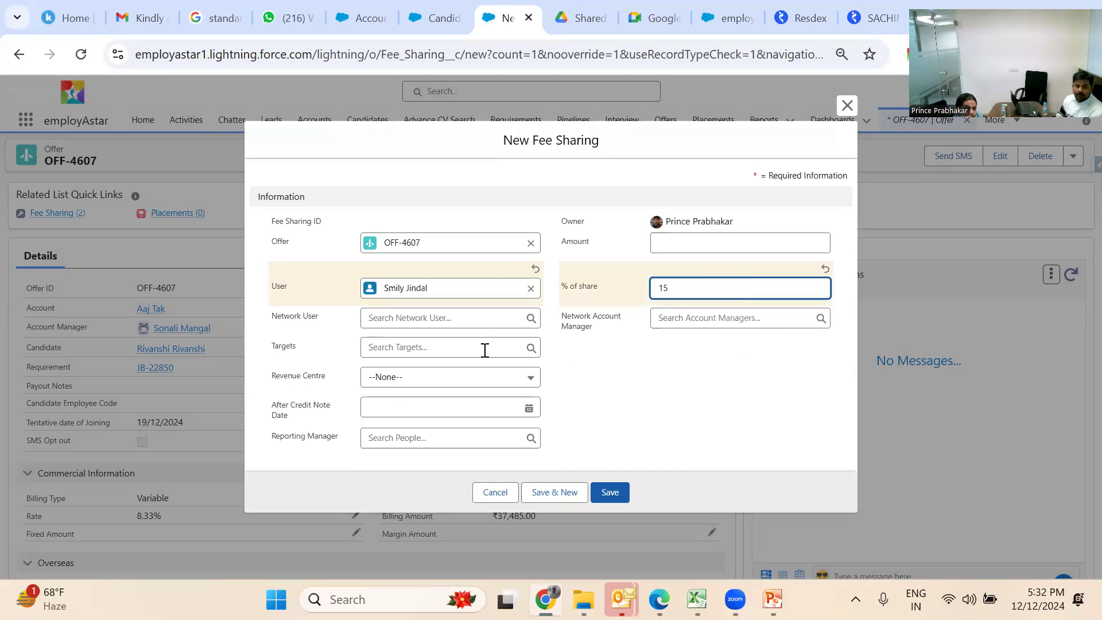
left_click(489, 380)
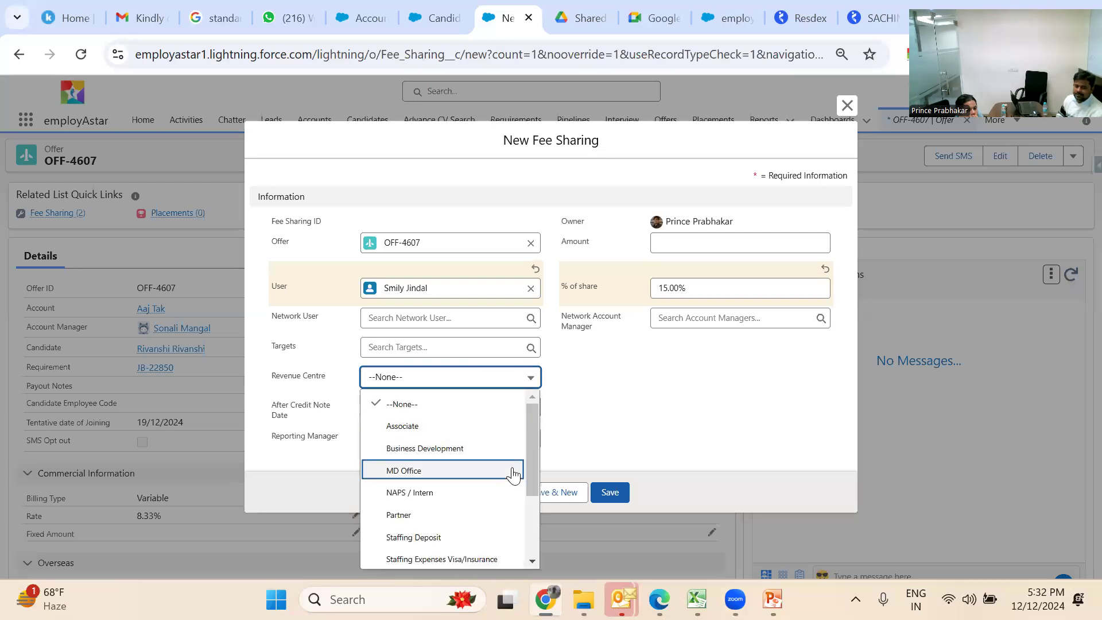
left_click_drag(537, 453, 562, 551)
left_click(563, 552)
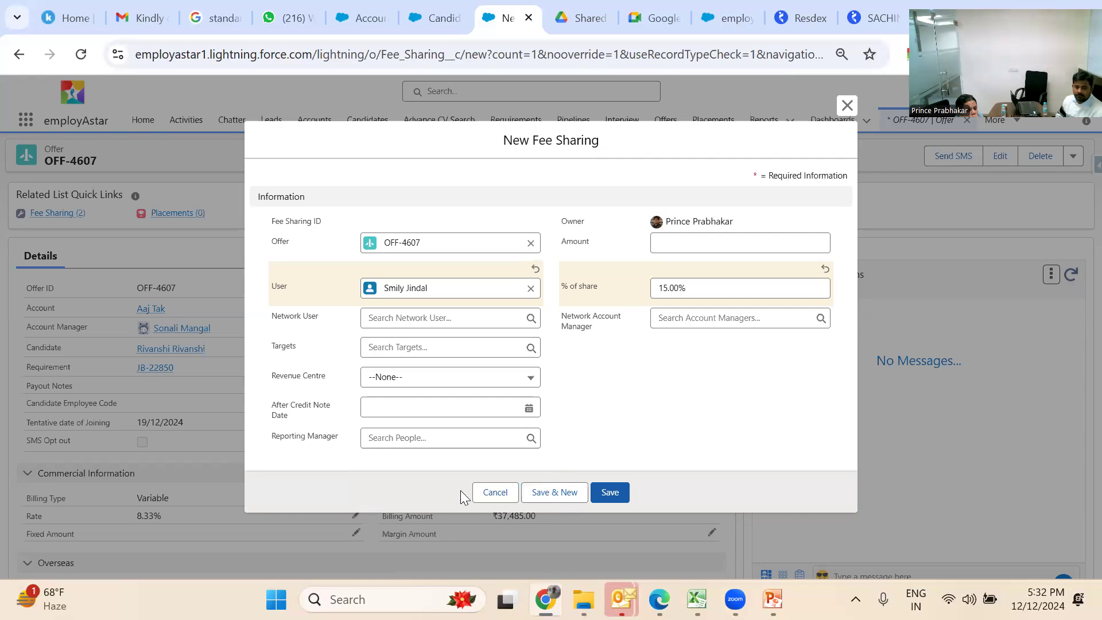
left_click(525, 378)
left_click_drag(525, 481, 533, 518)
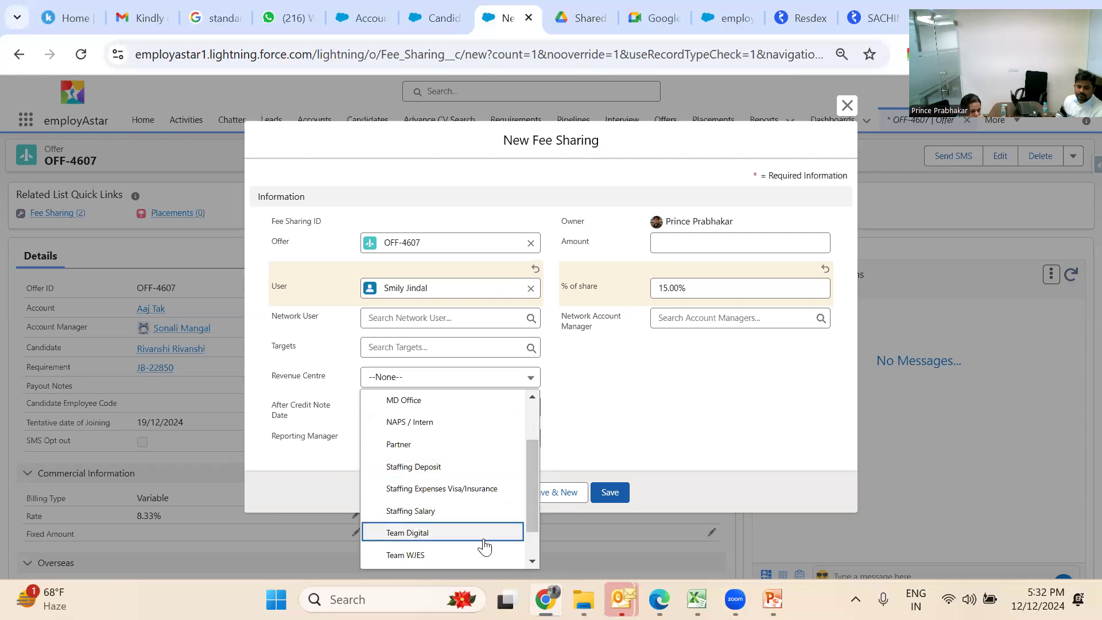
left_click(455, 554)
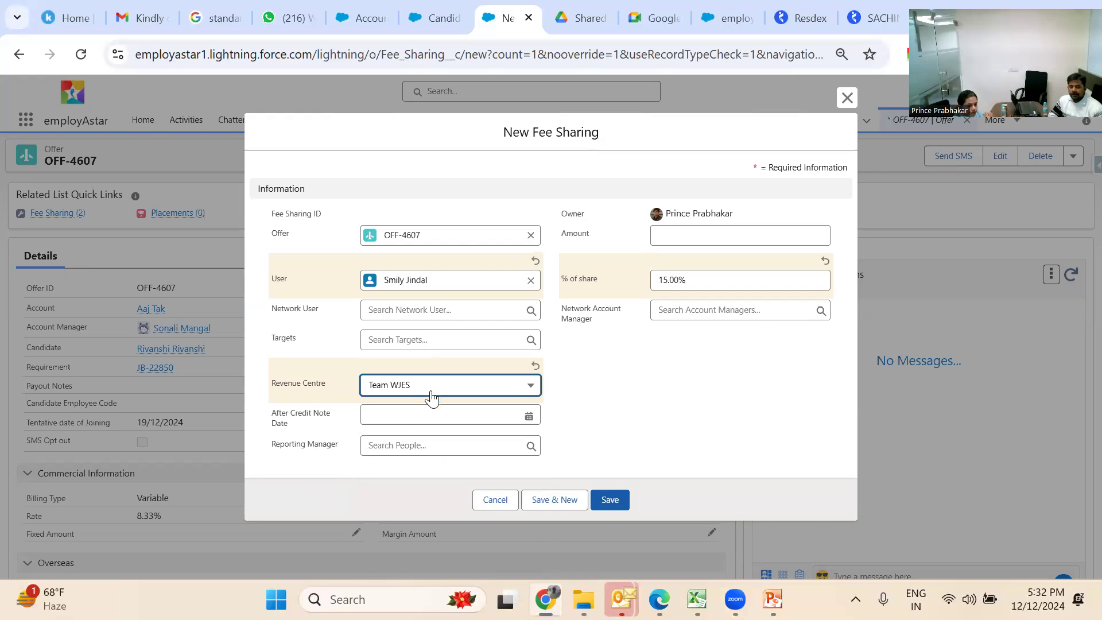
left_click(435, 446)
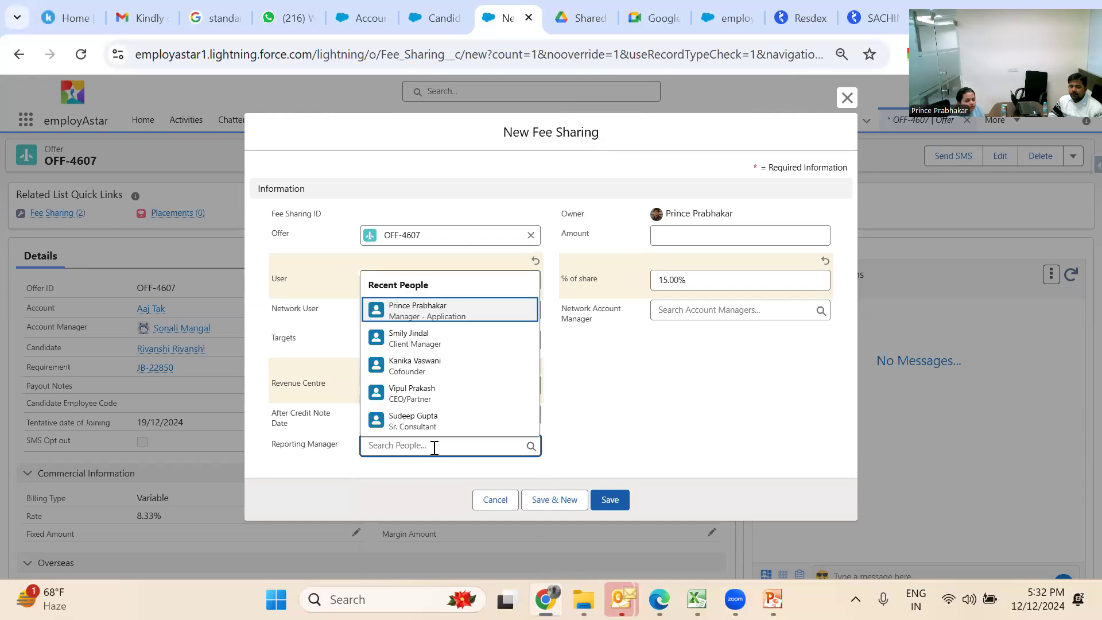
type("savi")
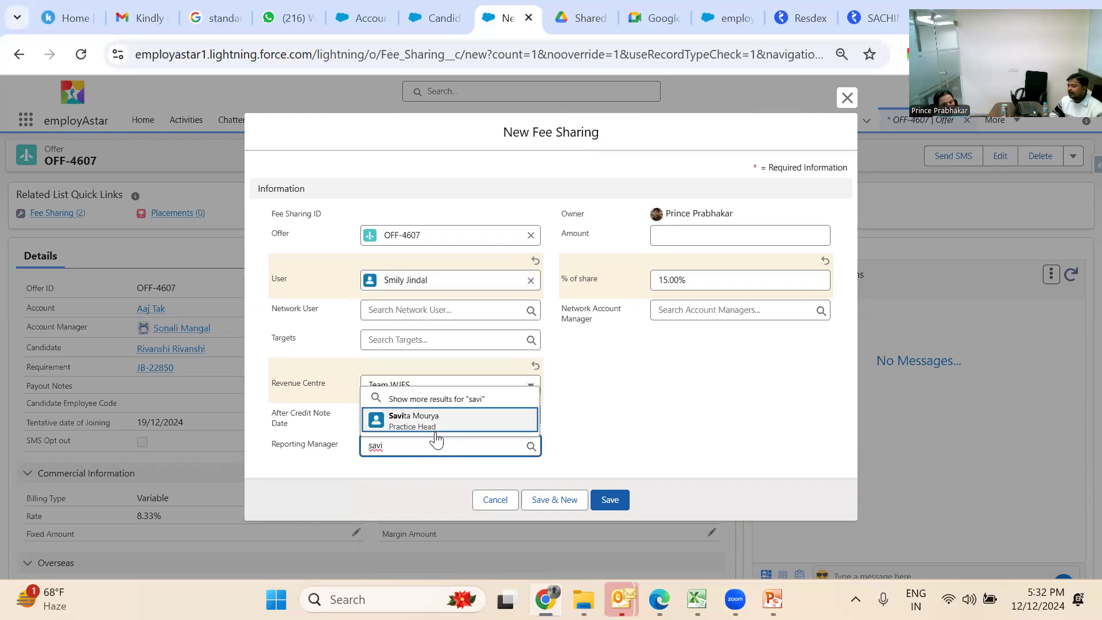
left_click(439, 426)
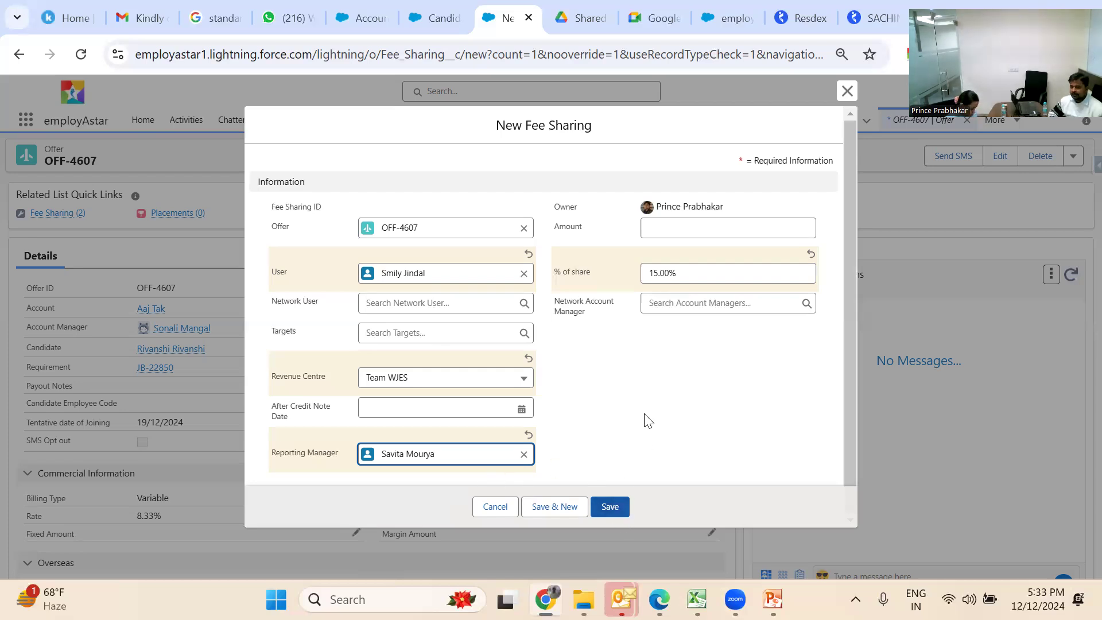
left_click(839, 97)
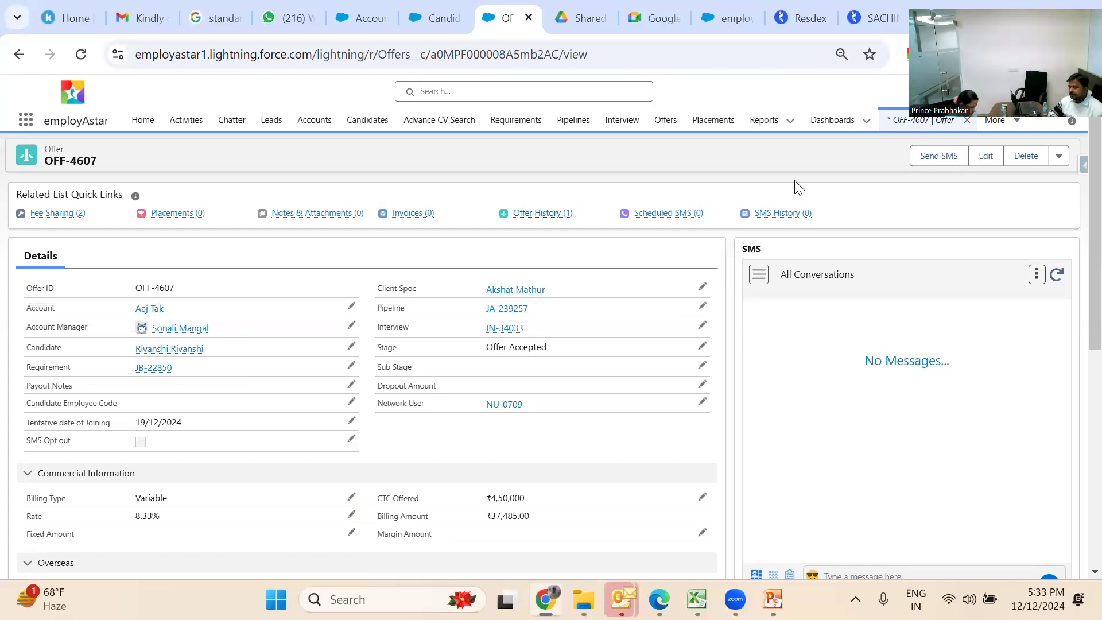
Open placement AP-3496 for Samrat Laminates from the Placements list, showing billing amount 54,978.00
left_click(1059, 156)
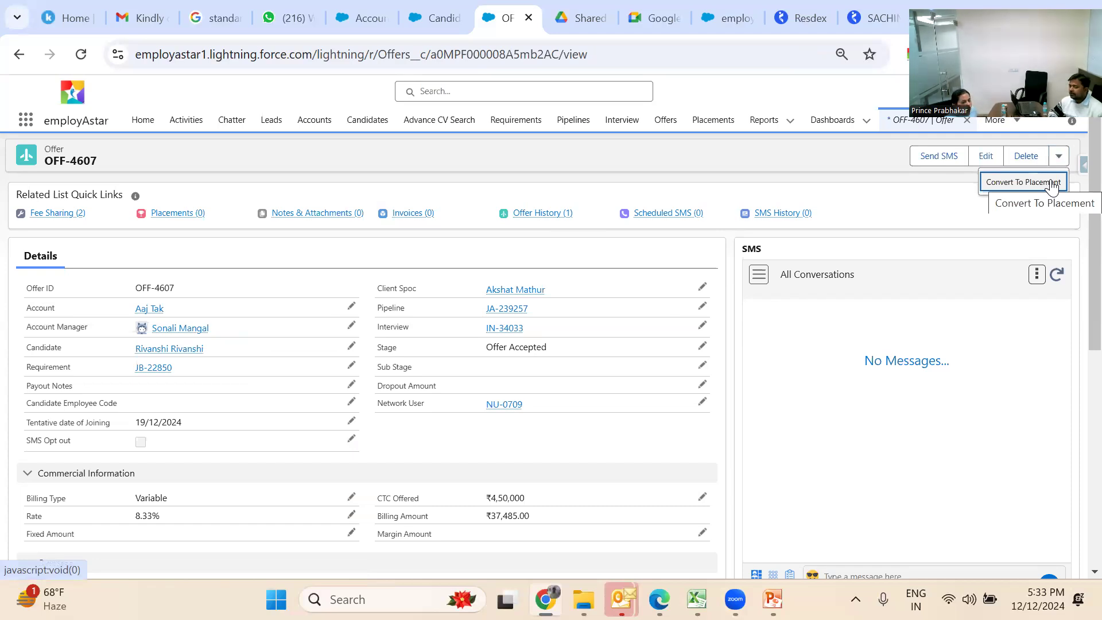
left_click(717, 118)
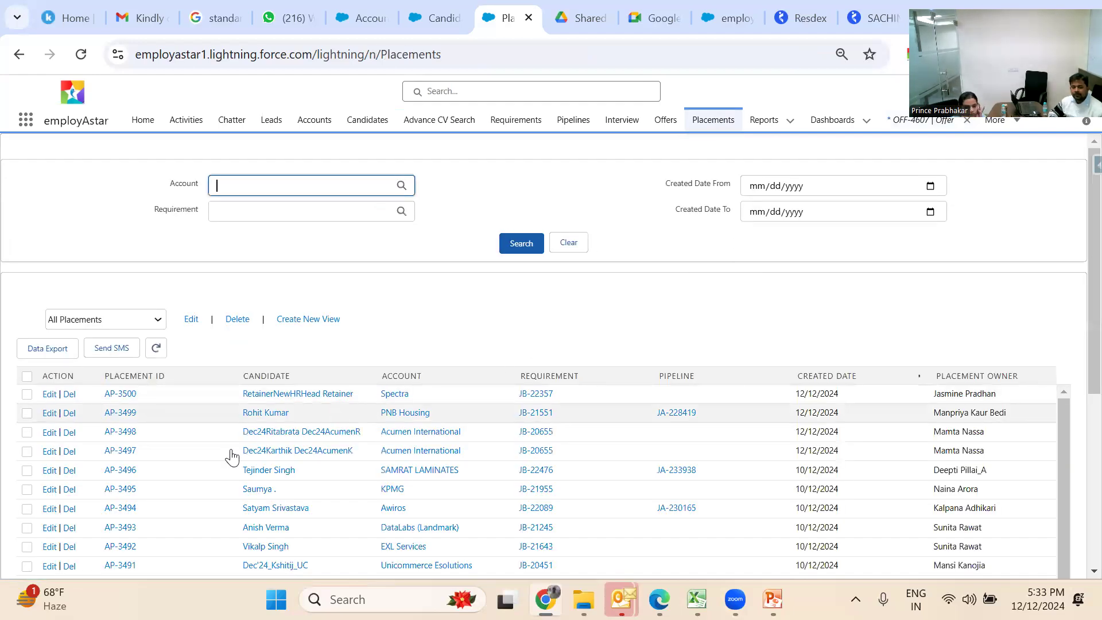
left_click(120, 478)
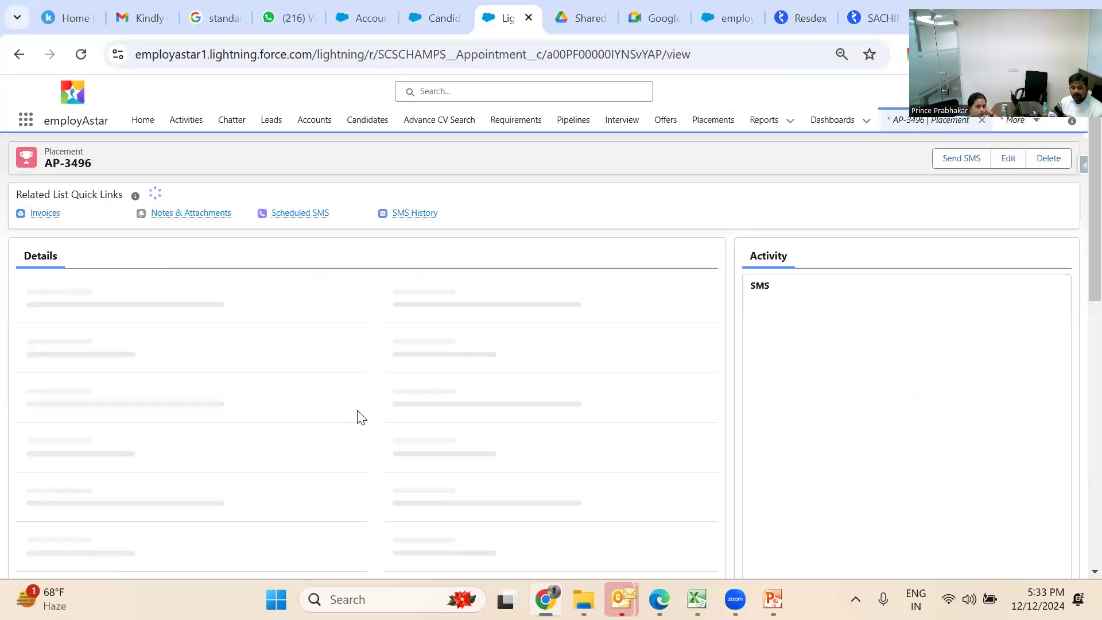
scroll(374, 418, "down", 2)
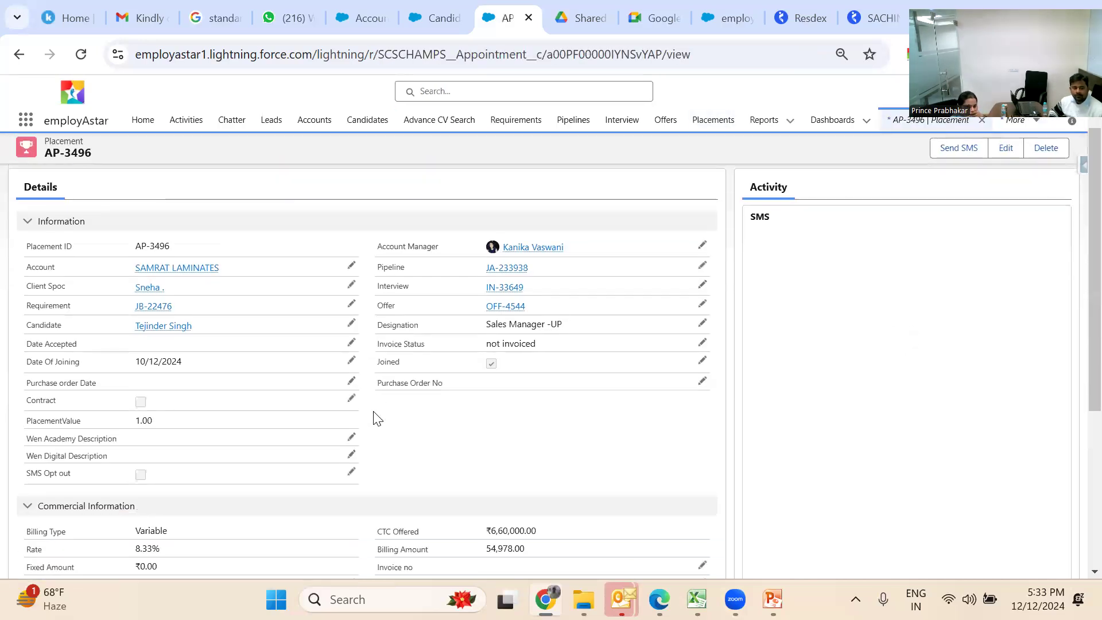